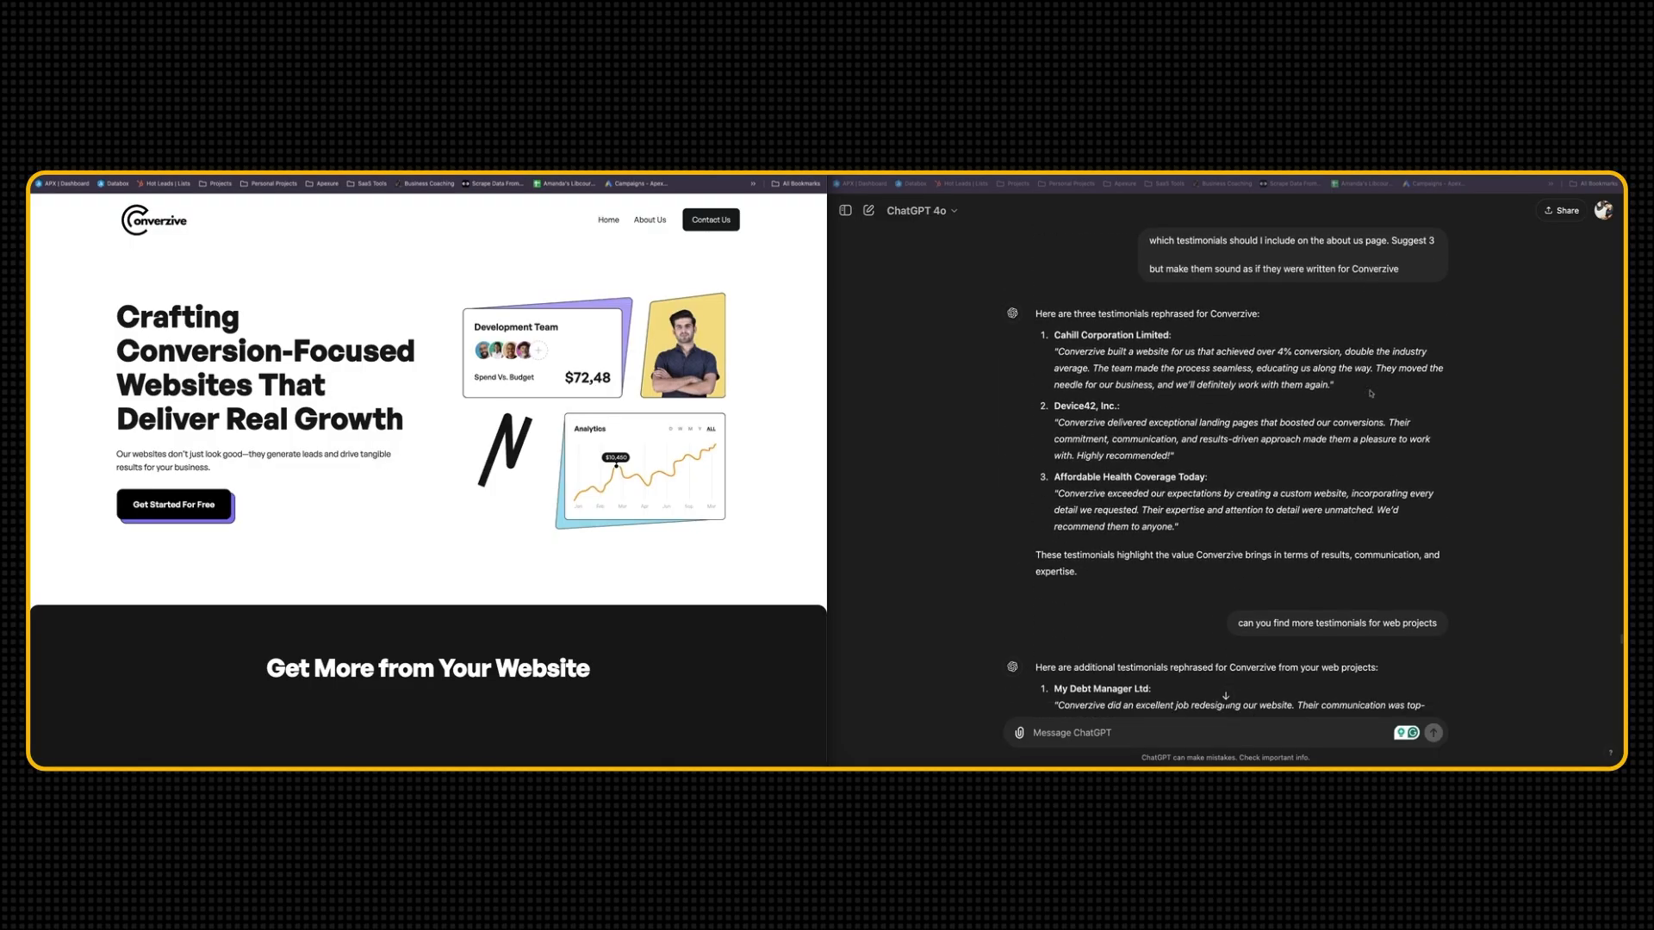
Find the reply with the Service Page copy in the ChatGPT conversation
{"action": "scroll", "coordinate": [1371, 393], "scroll_direction": "down", "scroll_amount": 15}
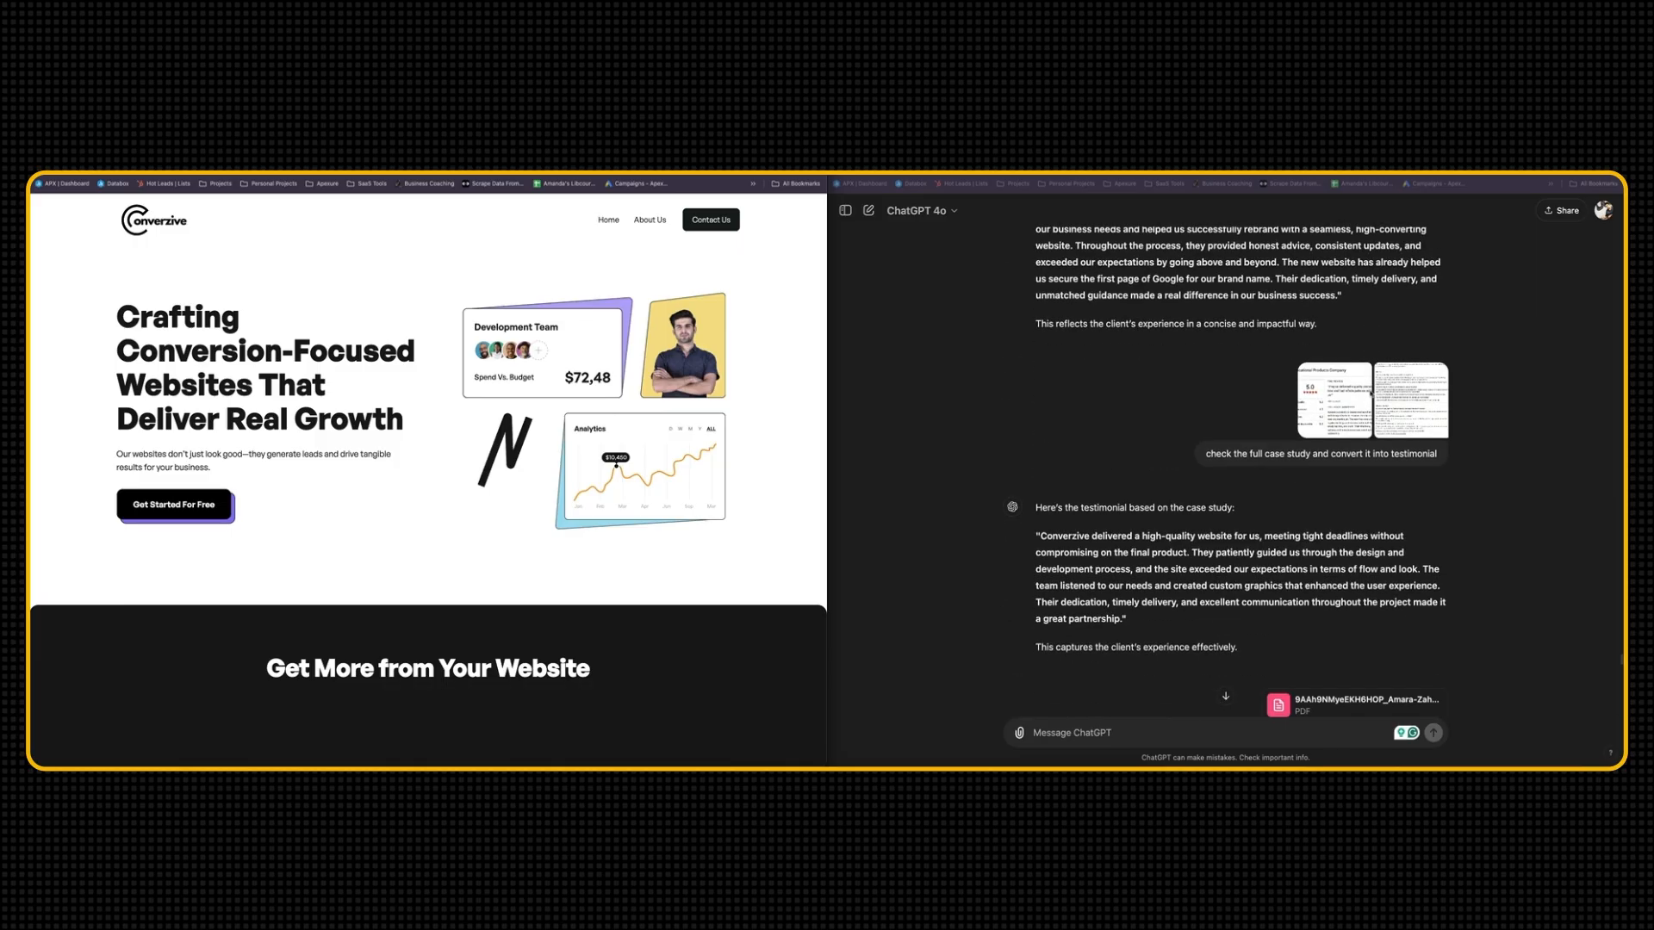
{"action": "scroll", "coordinate": [1371, 394], "scroll_direction": "down", "scroll_amount": 20}
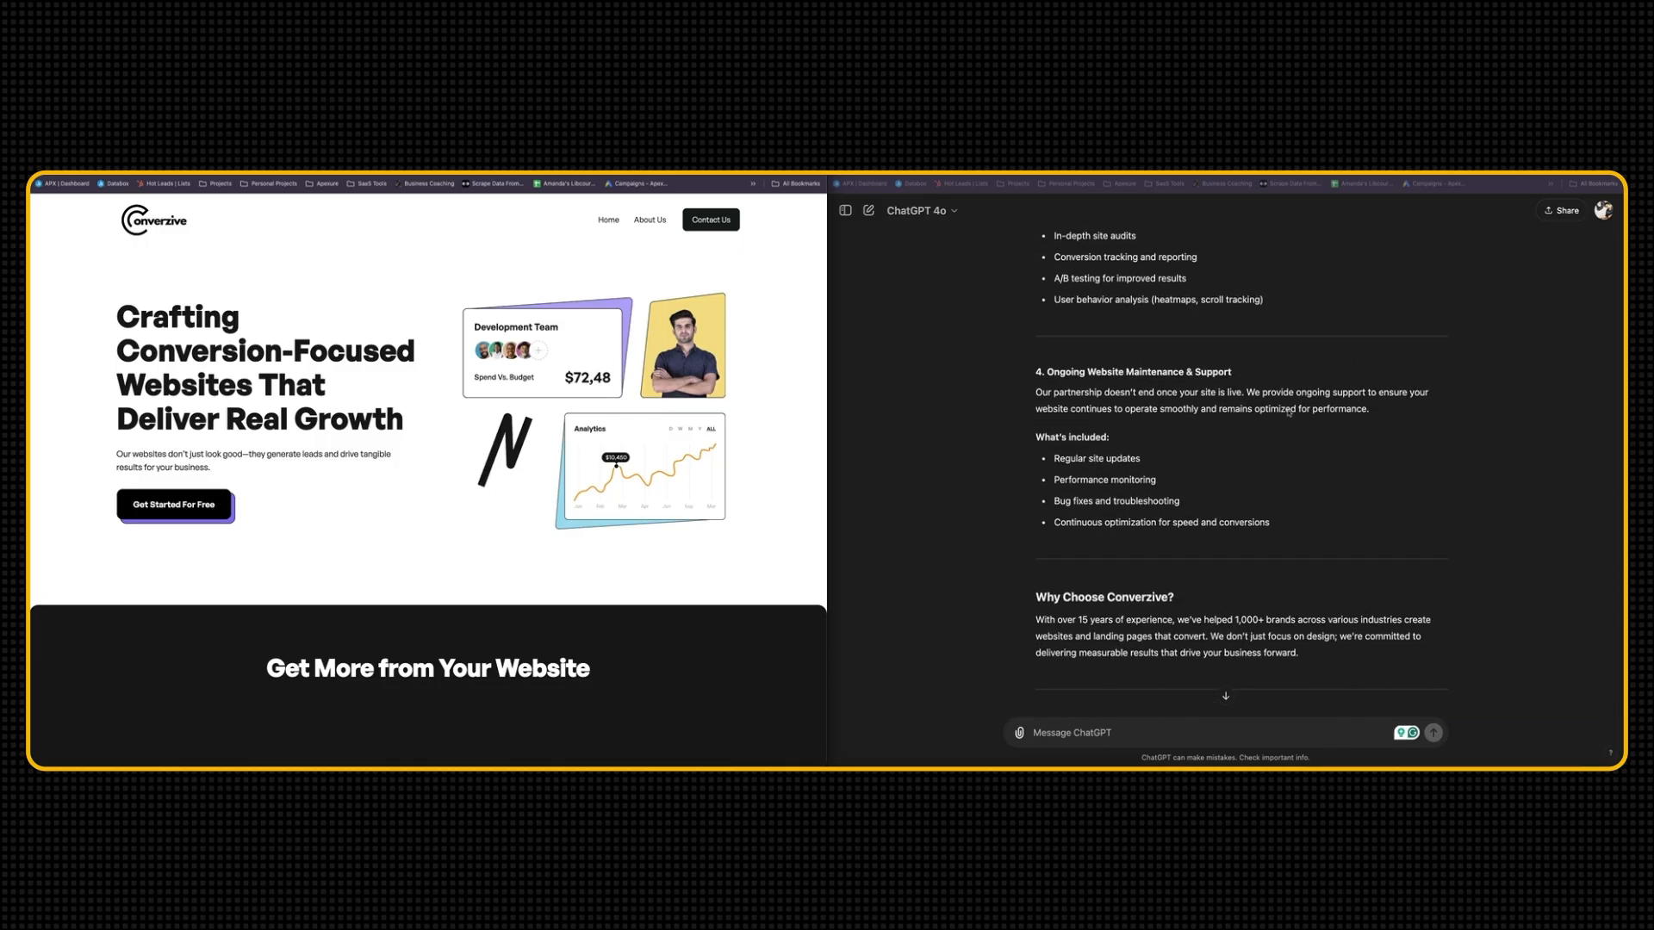
{"action": "scroll", "coordinate": [1290, 412], "scroll_direction": "down", "scroll_amount": 2}
{"action": "scroll", "coordinate": [1289, 413], "scroll_direction": "up", "scroll_amount": 15}
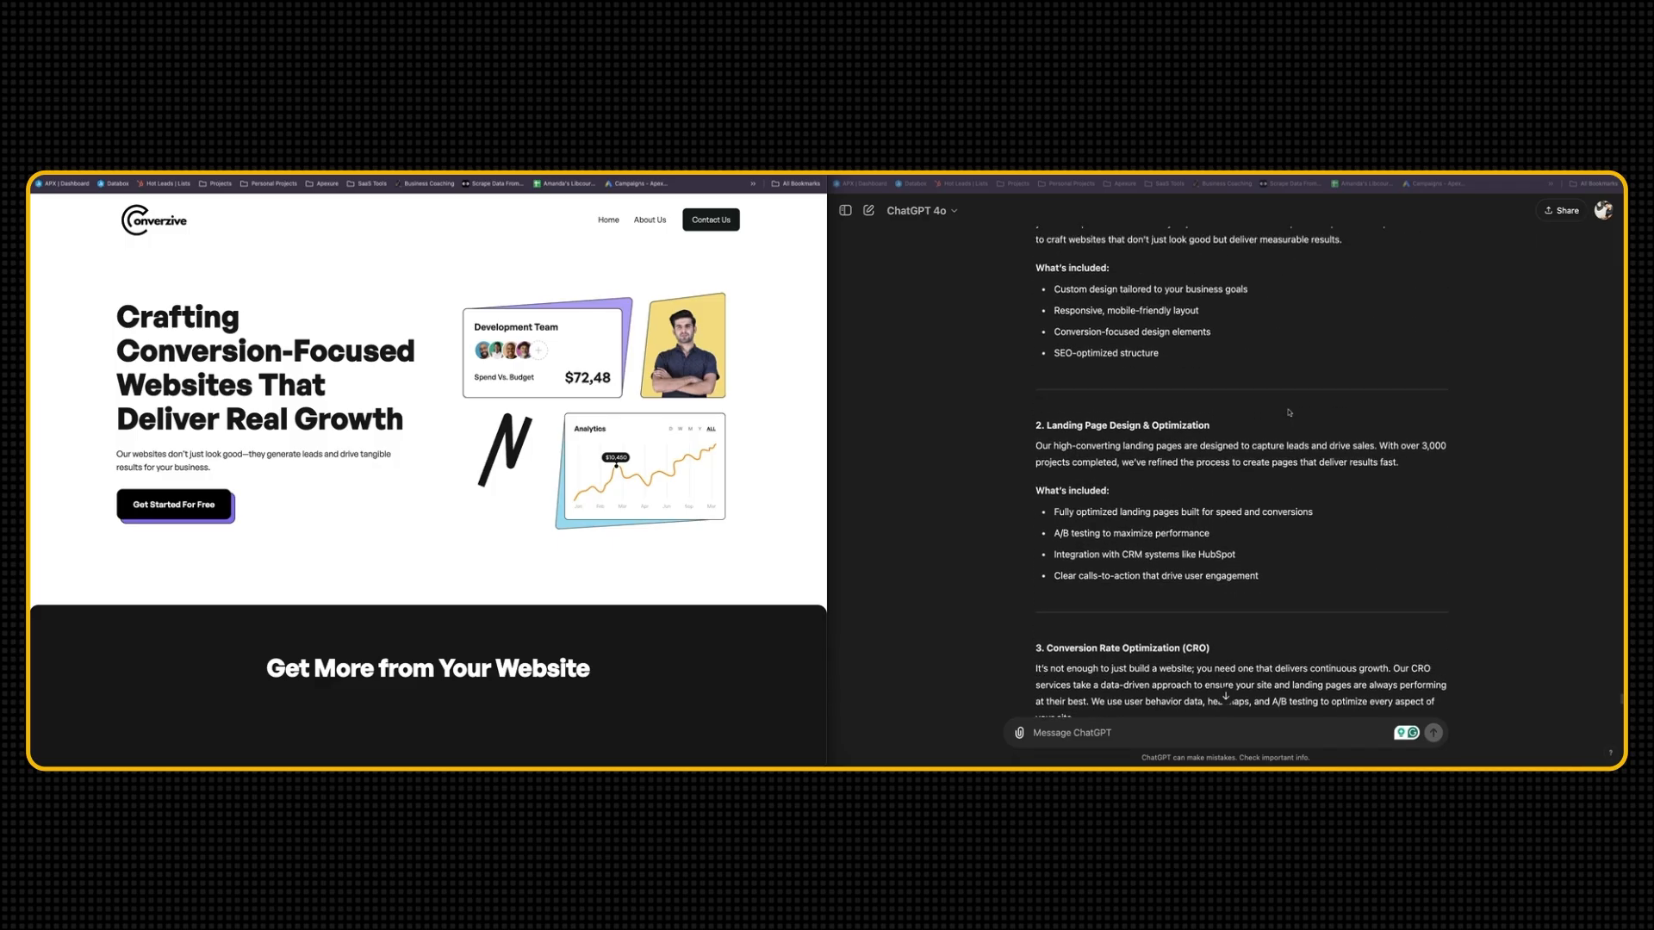
{"action": "scroll", "coordinate": [1290, 412], "scroll_direction": "up", "scroll_amount": 5}
{"action": "scroll", "coordinate": [1344, 327], "scroll_direction": "down", "scroll_amount": 5}
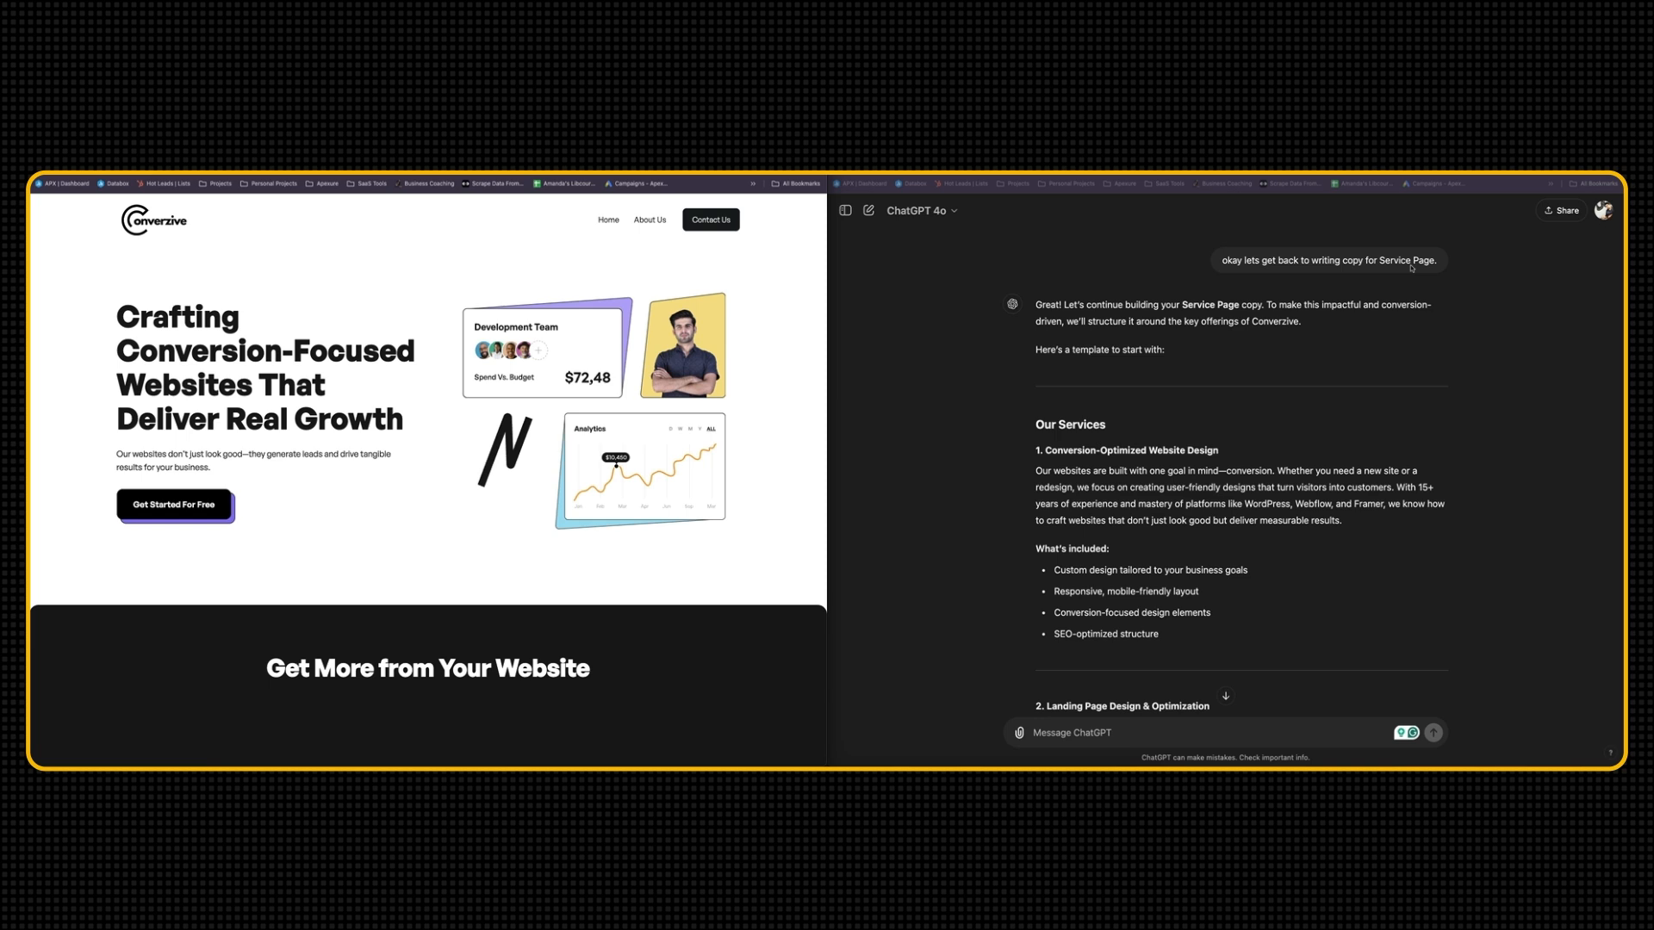
Read through the Service Page copy, covering the four services and the Why Choose Converzive section
{"action": "scroll", "coordinate": [1348, 298], "scroll_direction": "down", "scroll_amount": 3}
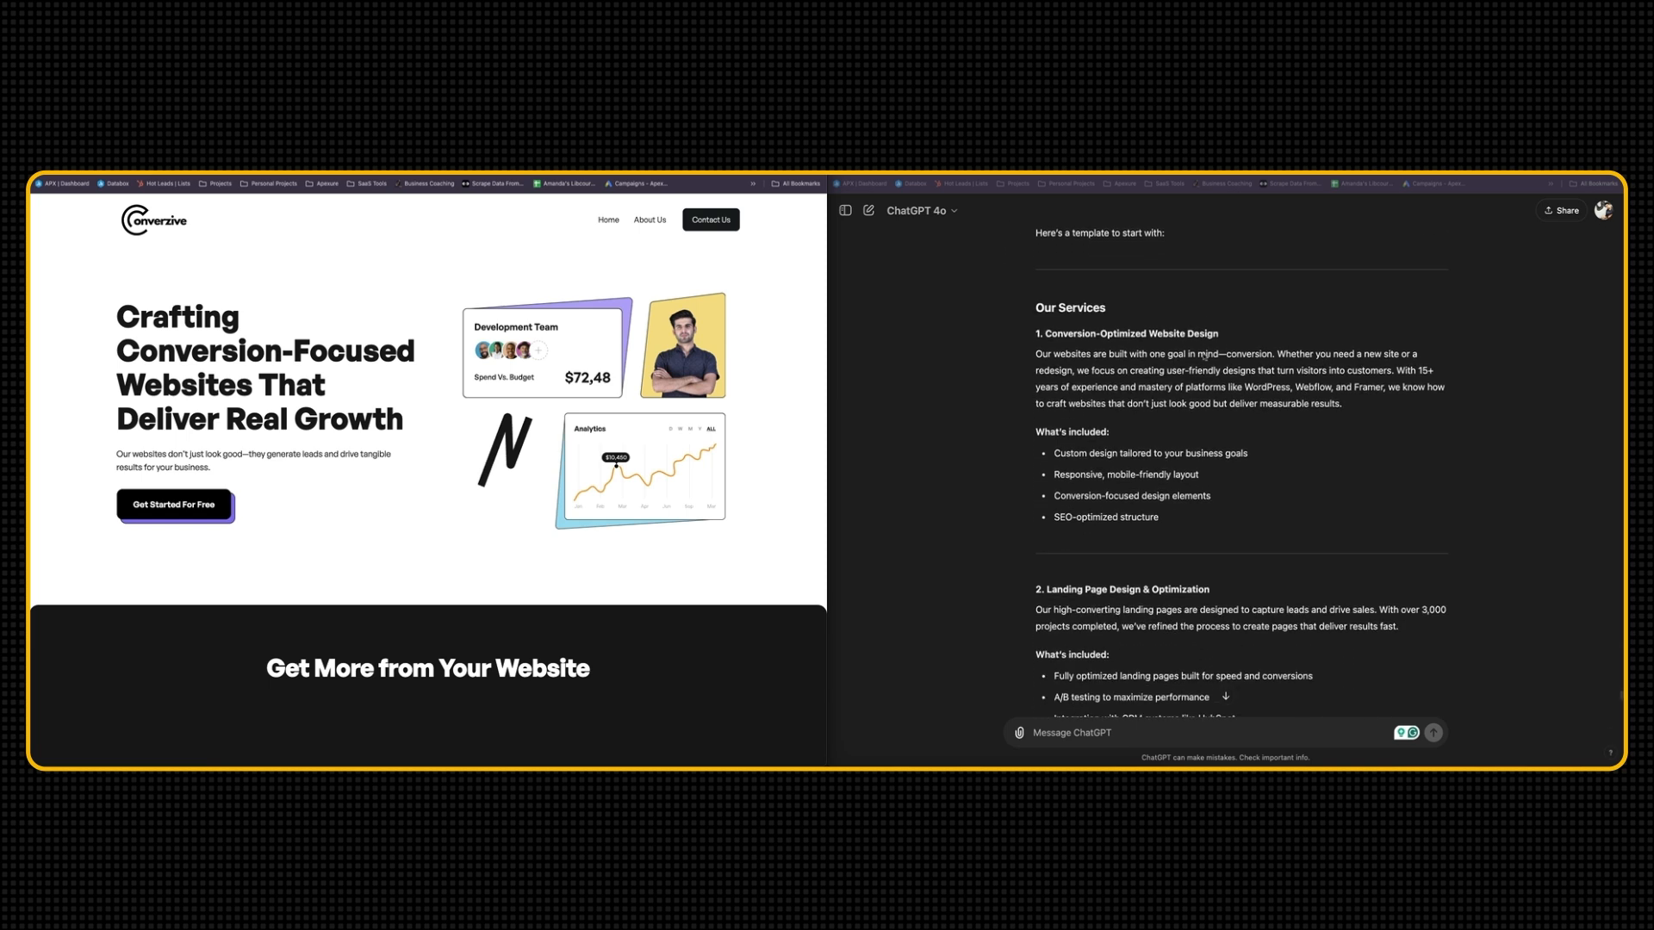
{"action": "scroll", "coordinate": [1205, 357], "scroll_direction": "down", "scroll_amount": 1}
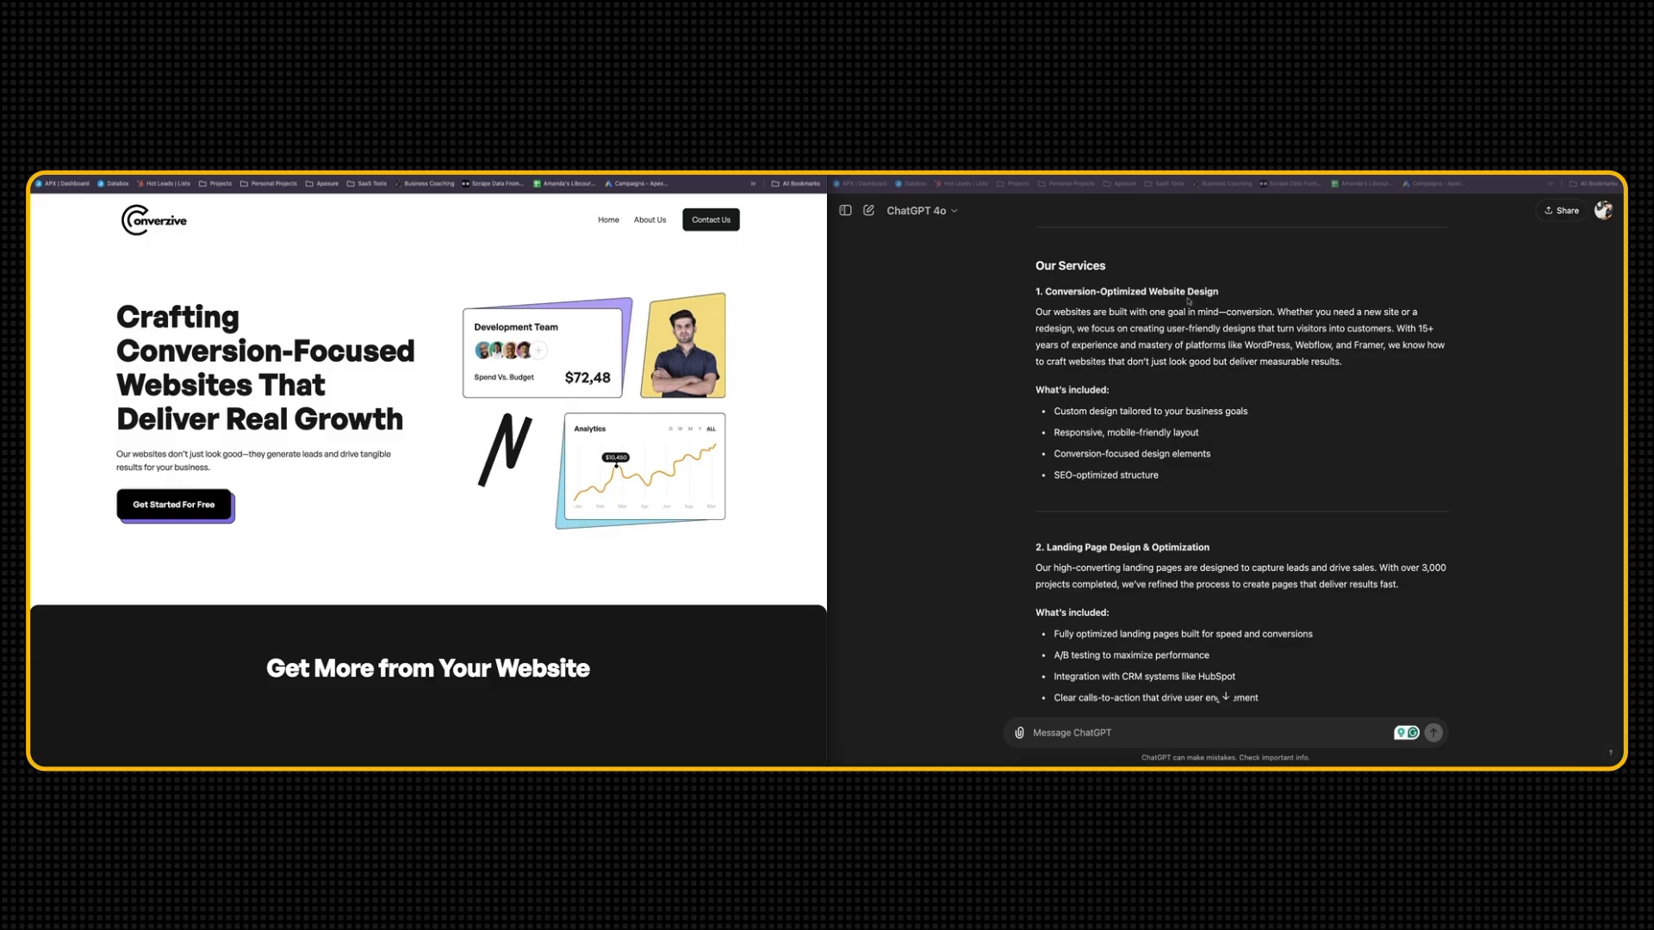
{"action": "scroll", "coordinate": [1178, 358], "scroll_direction": "down", "scroll_amount": 5}
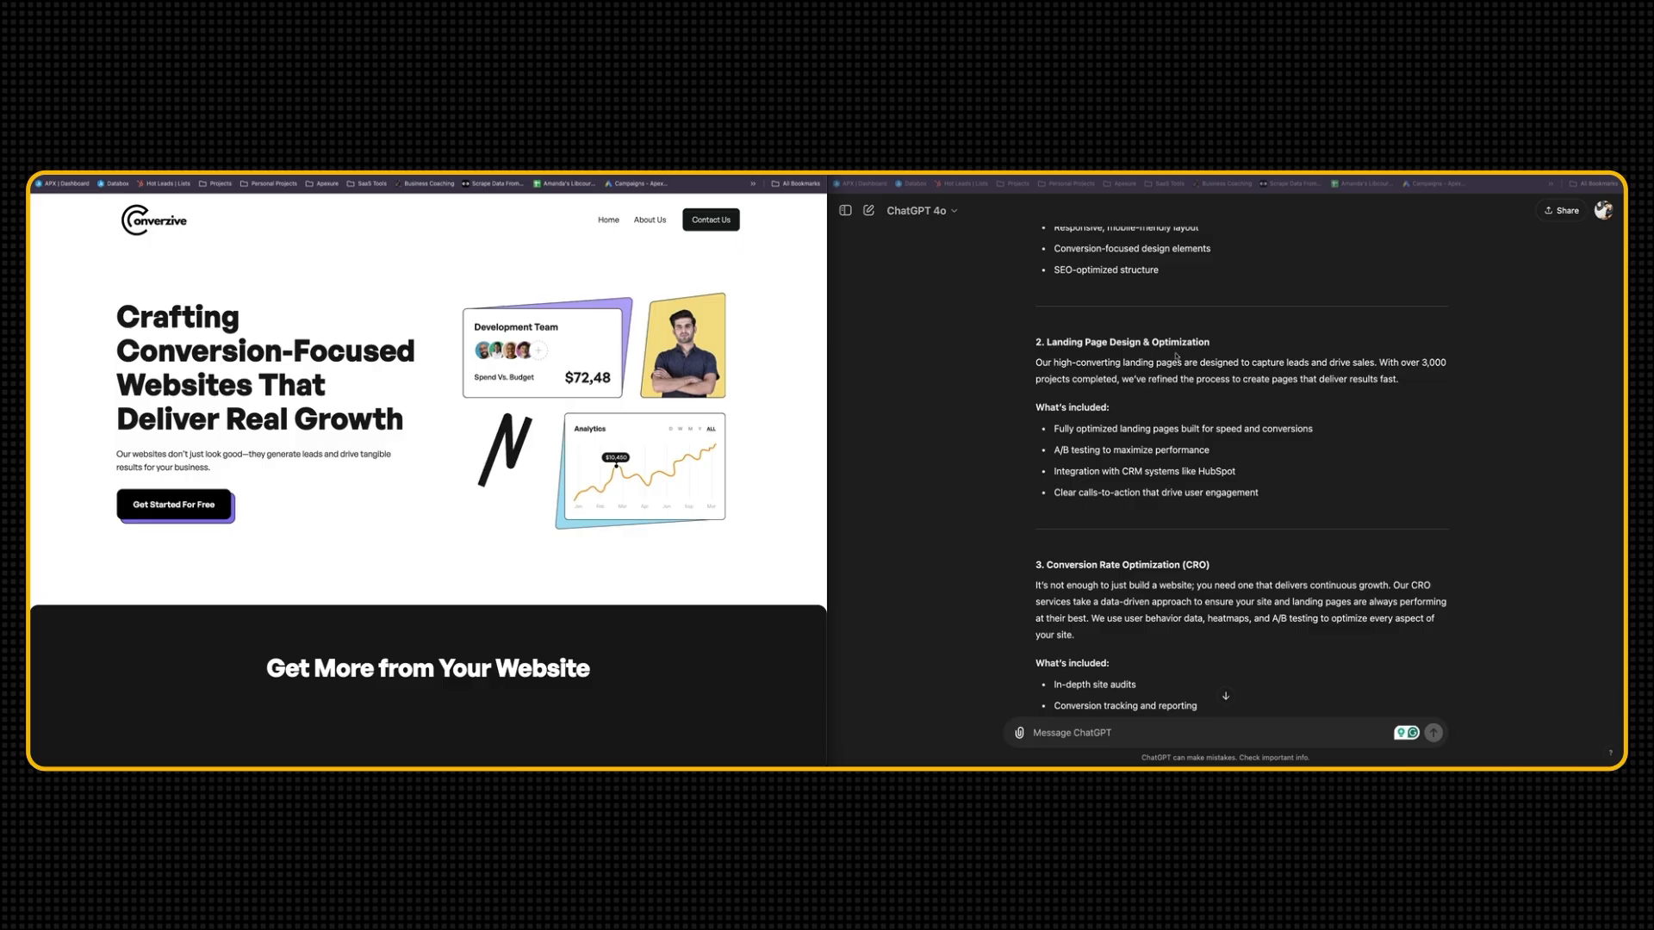
{"action": "scroll", "coordinate": [1177, 356], "scroll_direction": "down", "scroll_amount": 1}
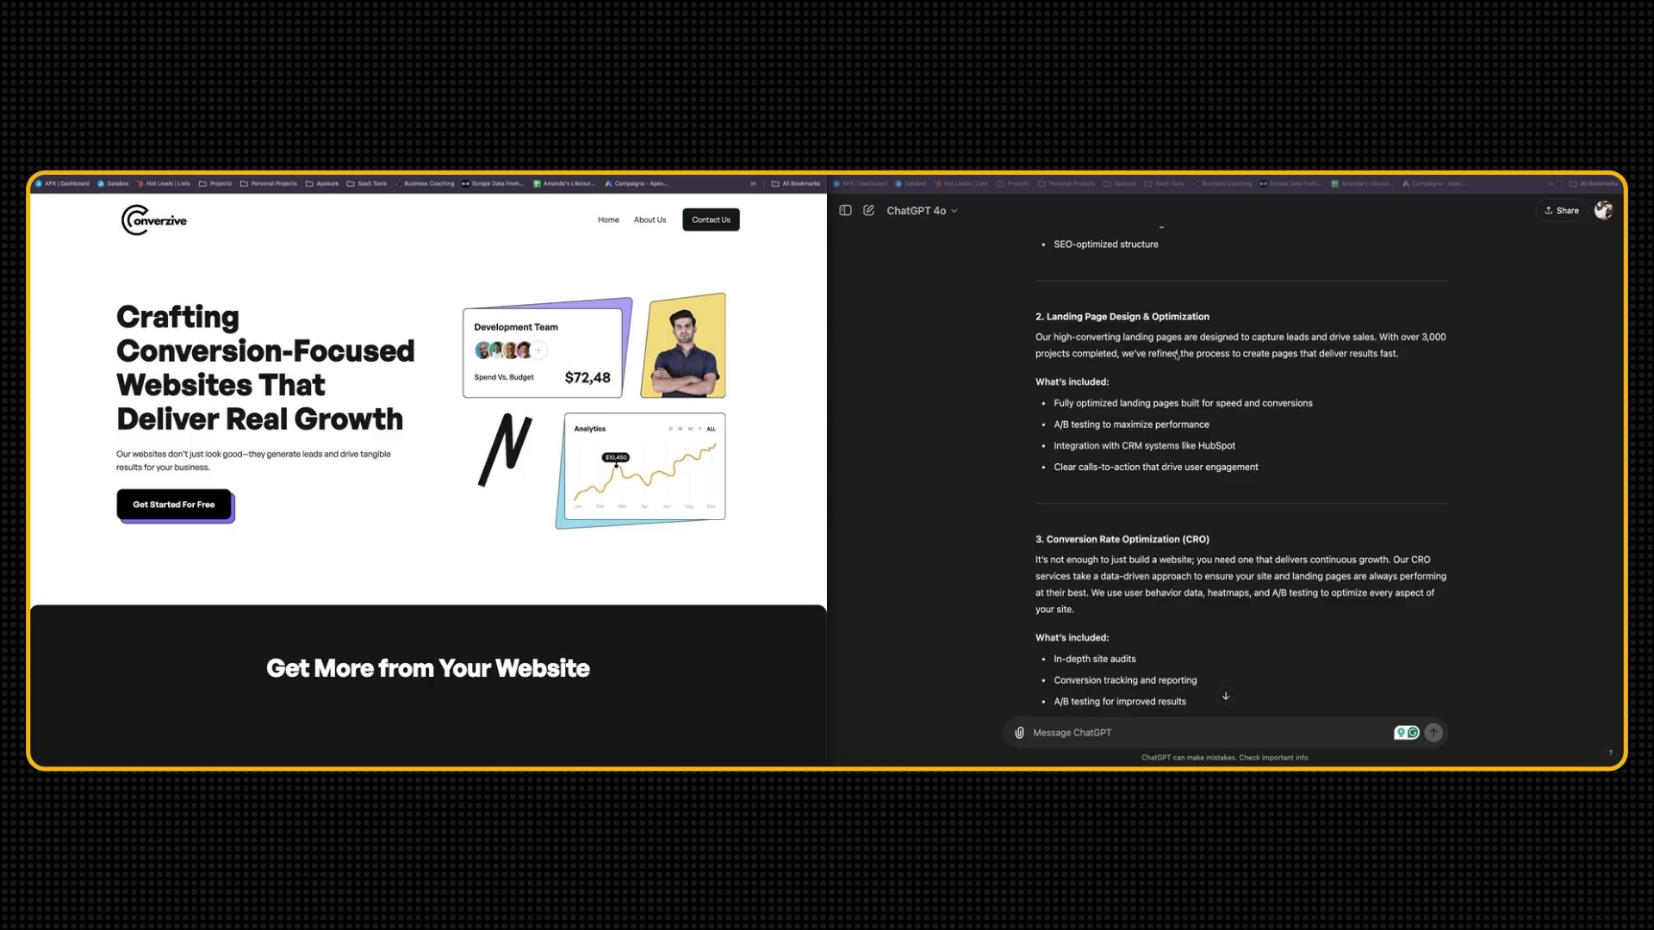
{"action": "scroll", "coordinate": [1176, 355], "scroll_direction": "down", "scroll_amount": 4}
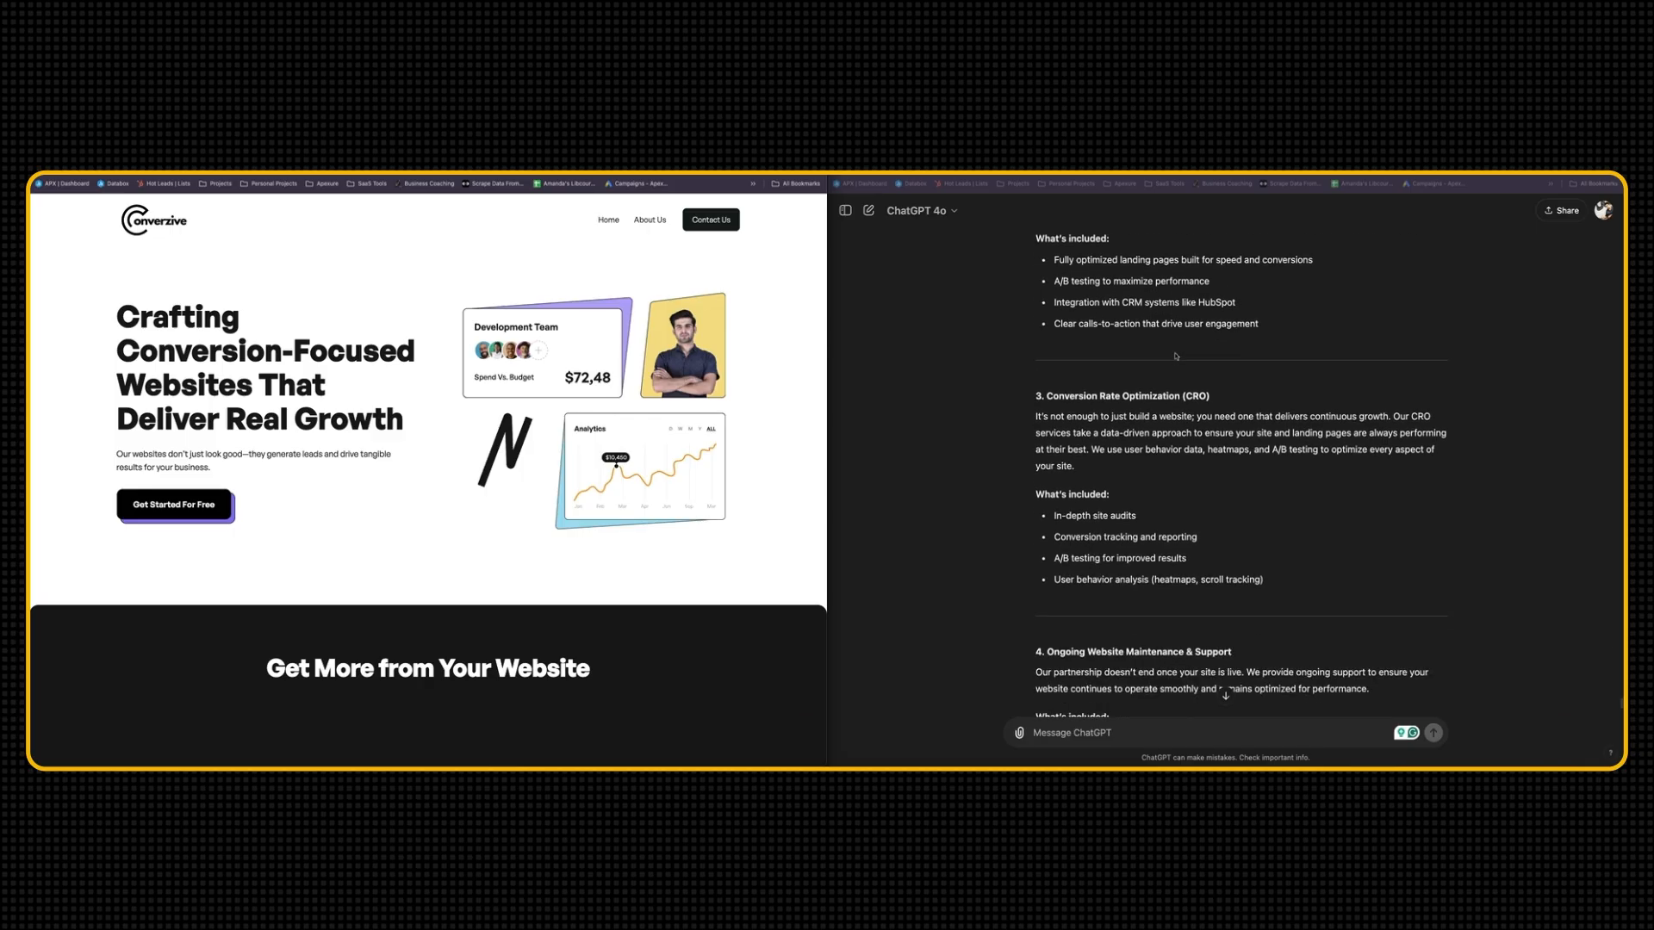
{"action": "scroll", "coordinate": [1112, 405], "scroll_direction": "down", "scroll_amount": 6}
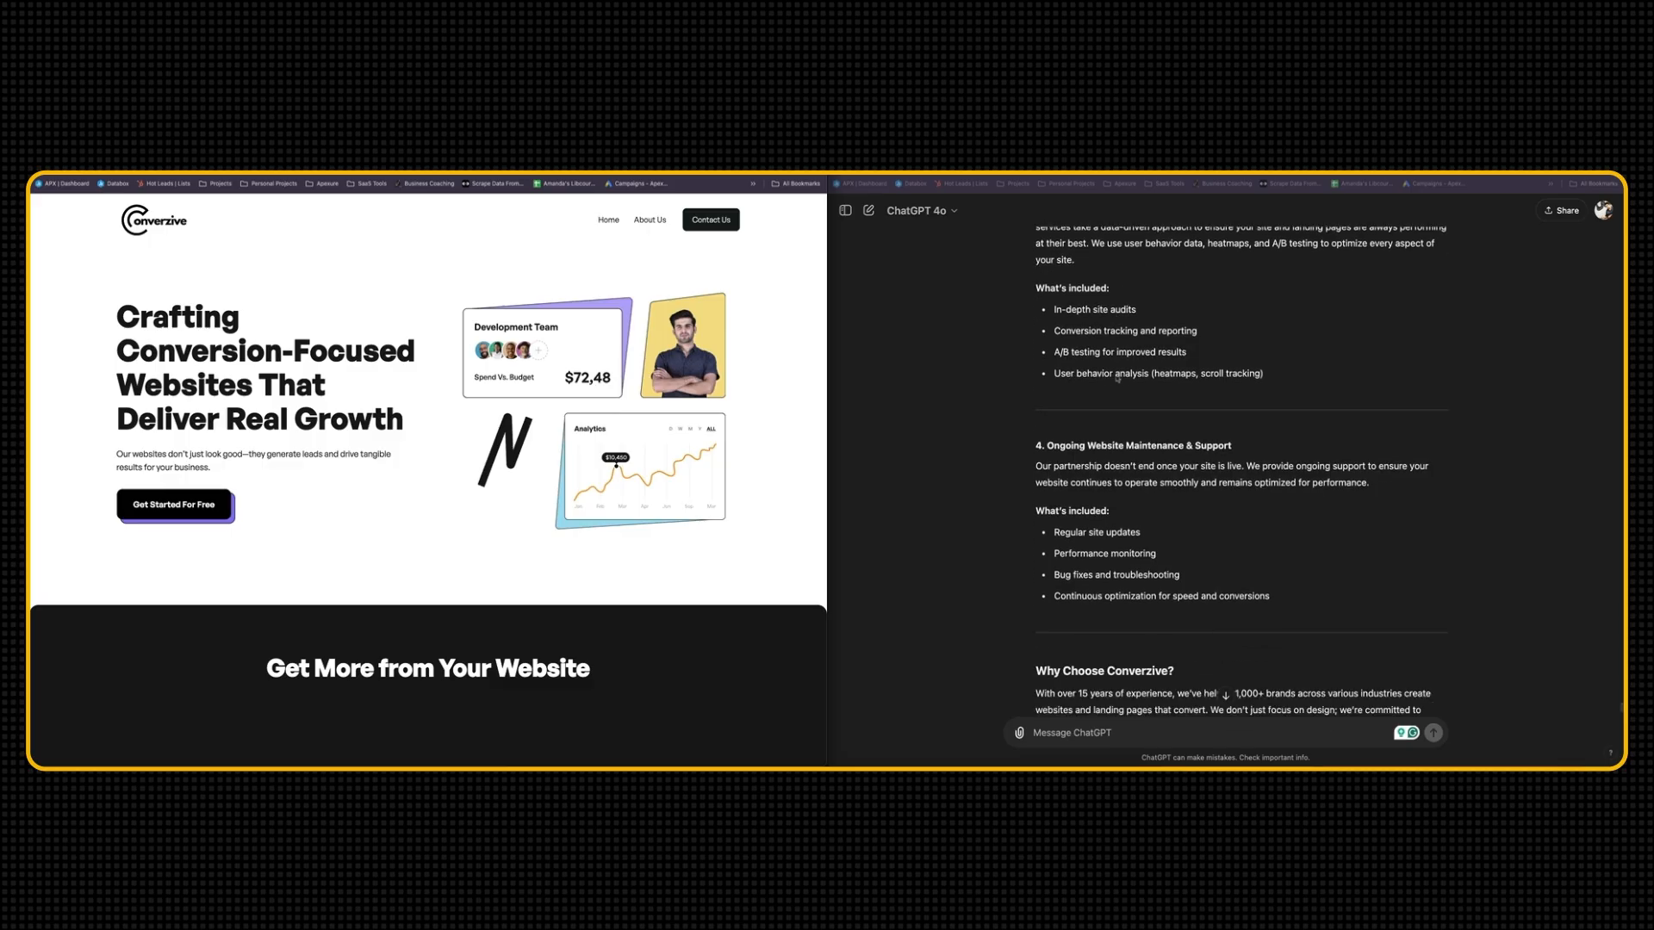
{"action": "scroll", "coordinate": [1118, 485], "scroll_direction": "down", "scroll_amount": 4}
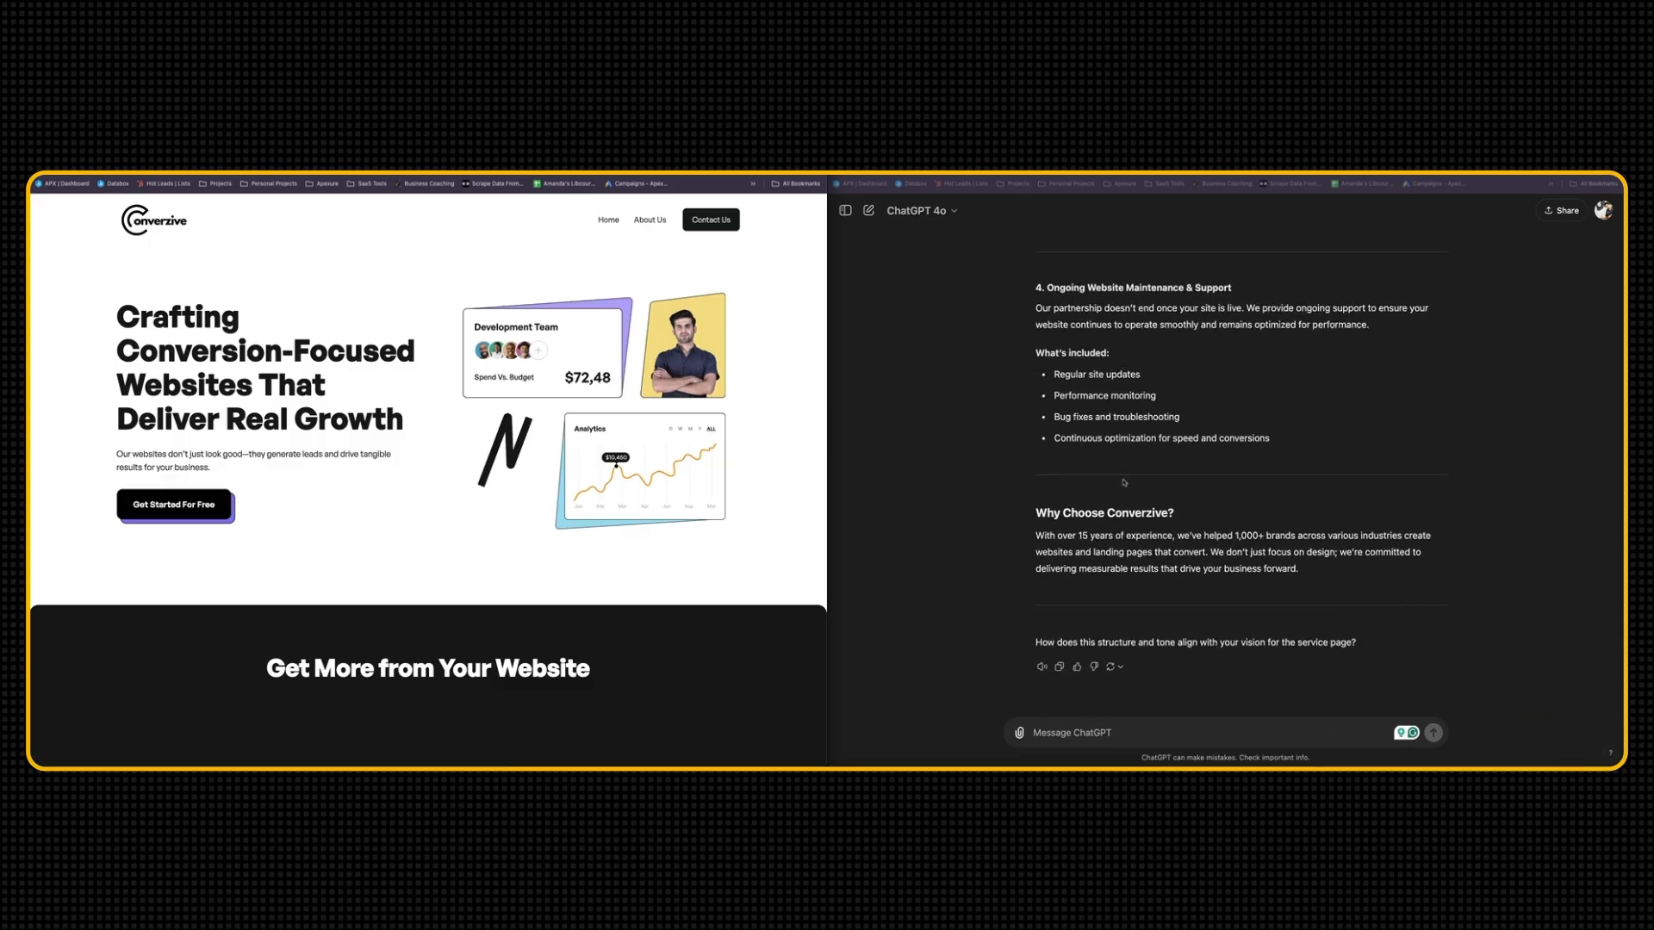
{"action": "scroll", "coordinate": [1147, 501], "scroll_direction": "up", "scroll_amount": 15}
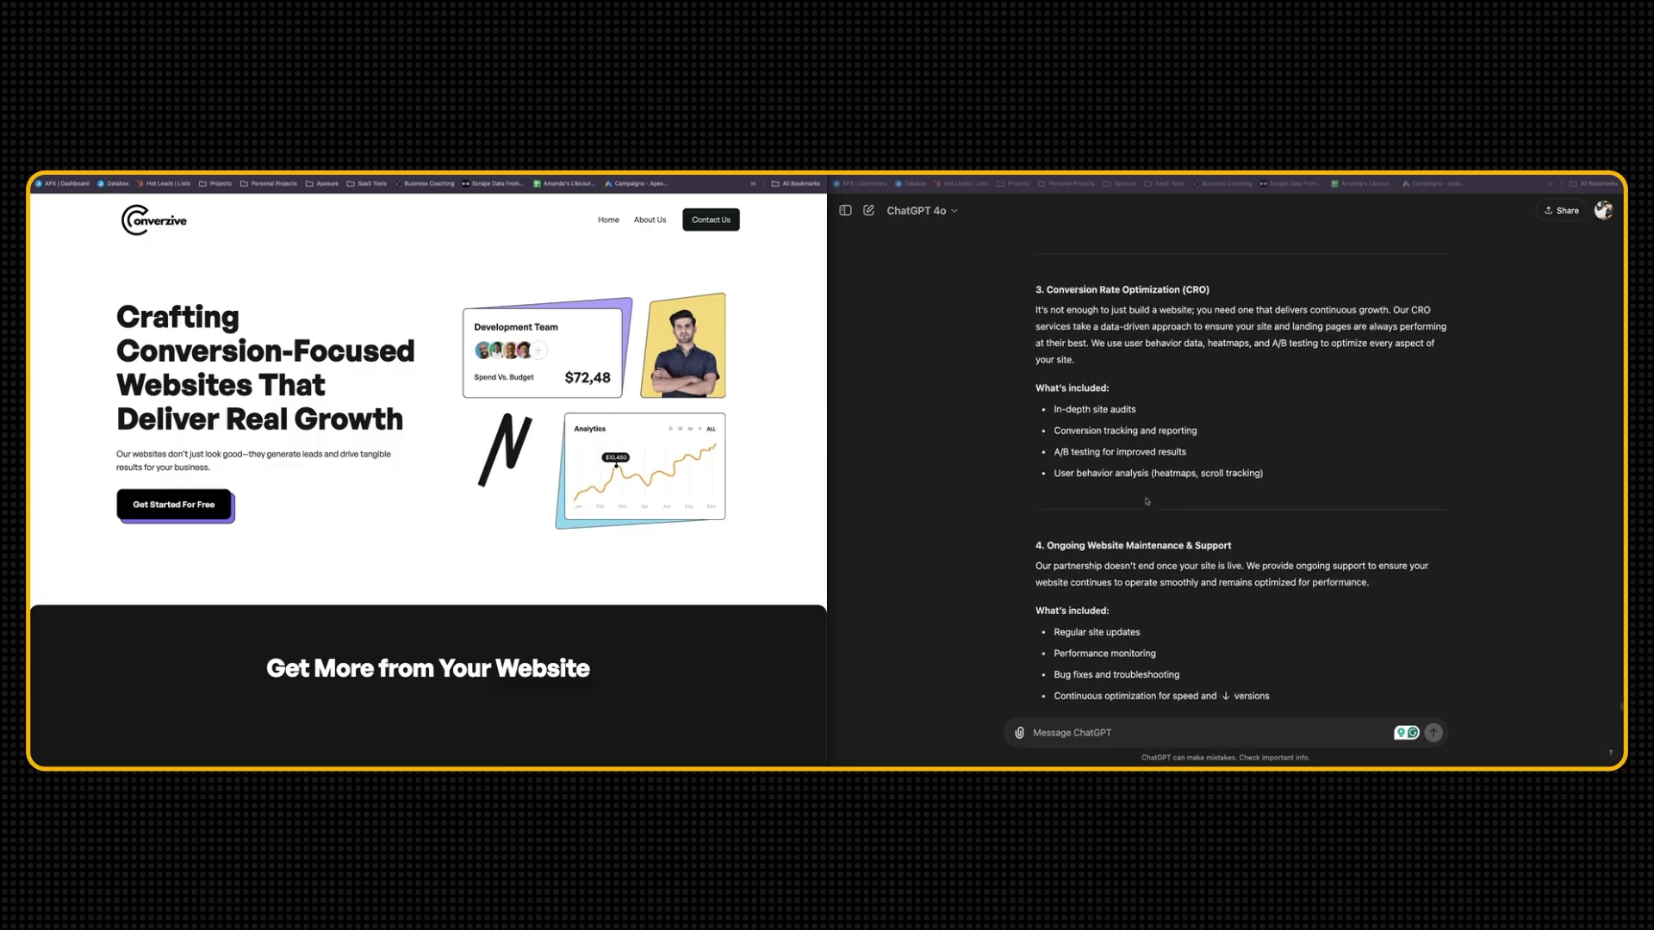
{"action": "scroll", "coordinate": [1133, 479], "scroll_direction": "up", "scroll_amount": 2}
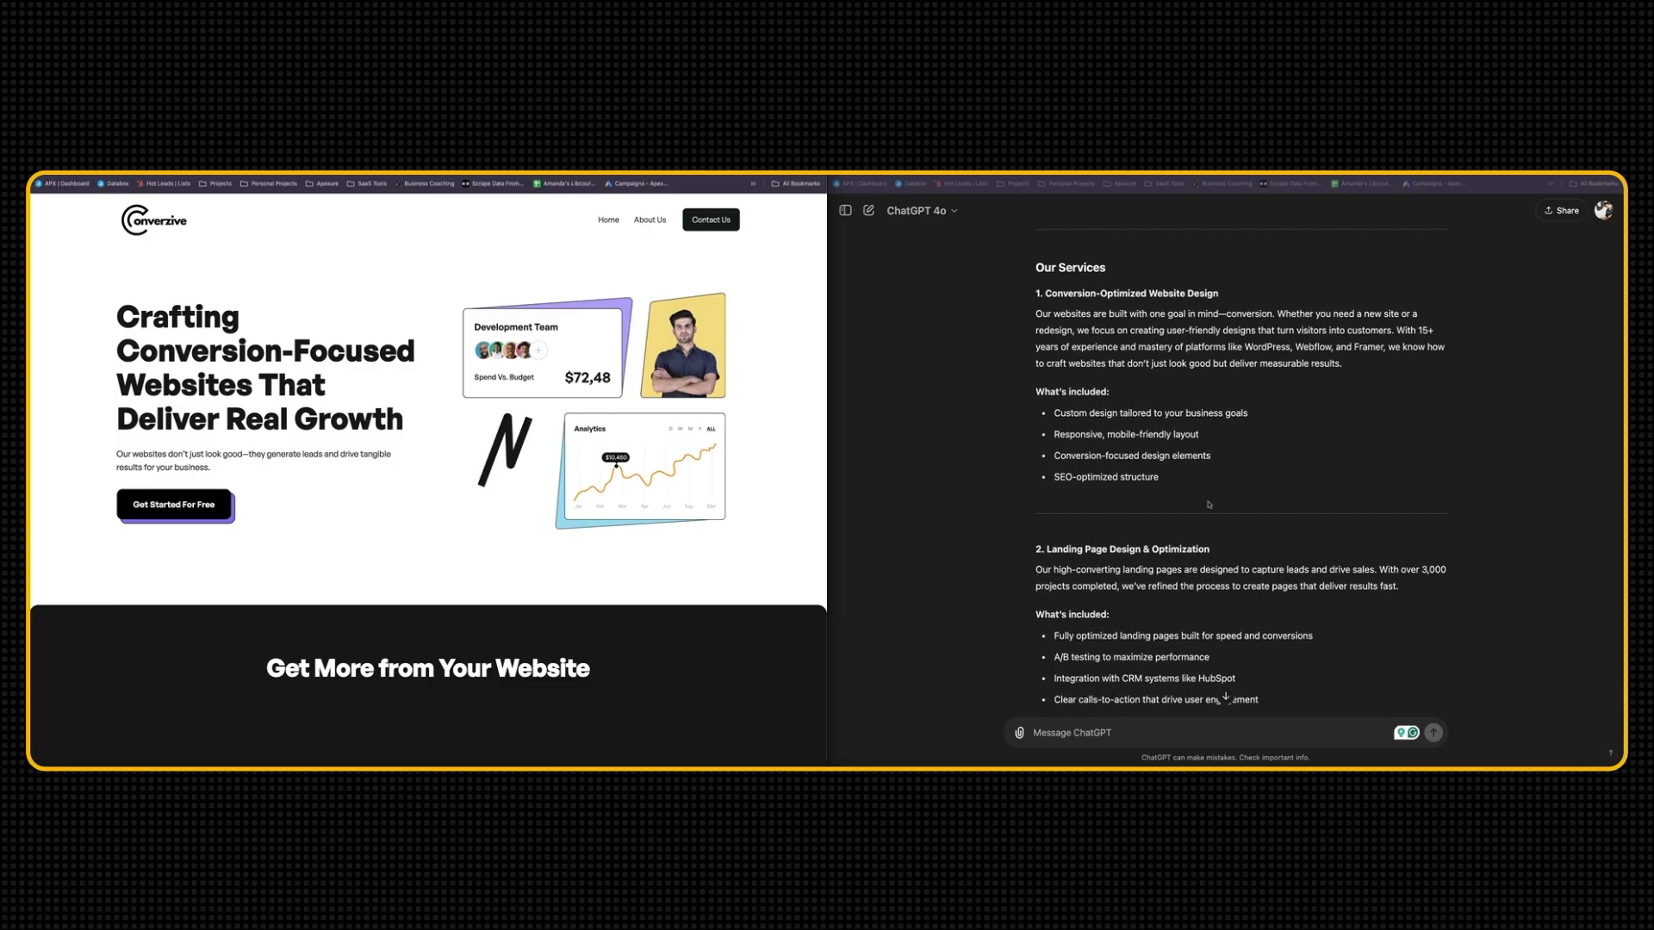
Ask ChatGPT "can you expand service 1 - Conversion-Optimized Website Design"
{"action": "left_click", "coordinate": [1106, 737]}
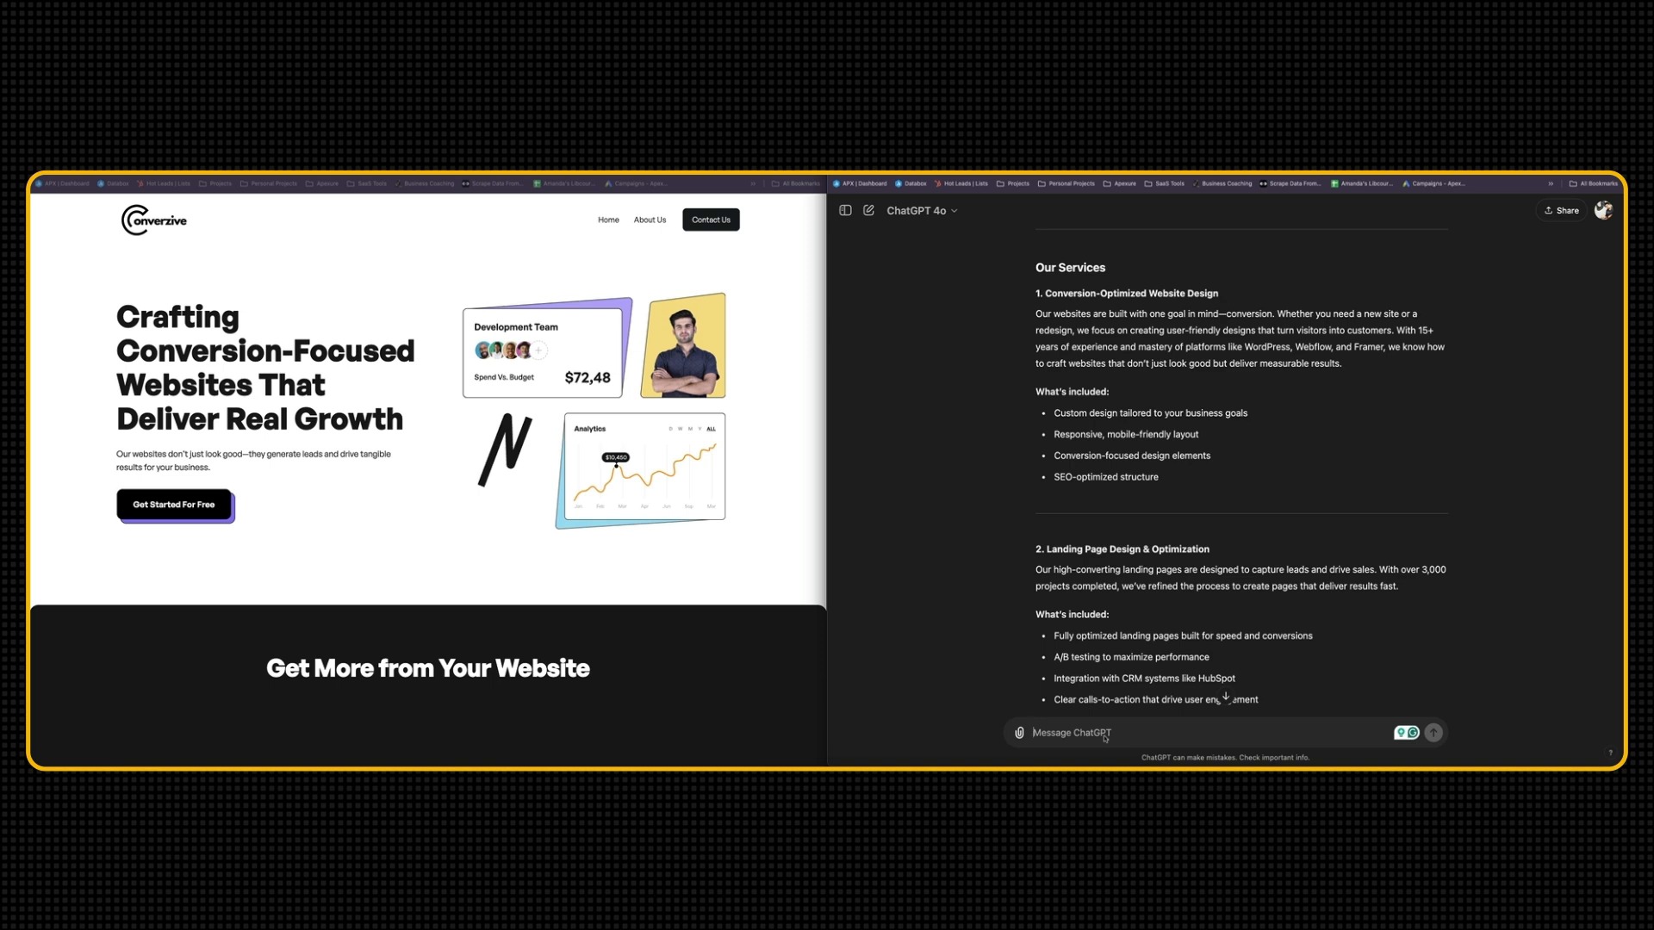
{"action": "type", "text": "can you expand service 1 -"}
{"action": "left_click_drag", "start_coordinate": [1045, 294], "coordinate": [1219, 294]}
{"action": "key", "text": "ctrl+c"}
{"action": "key", "text": "ctrl+v"}
{"action": "key", "text": "Return"}
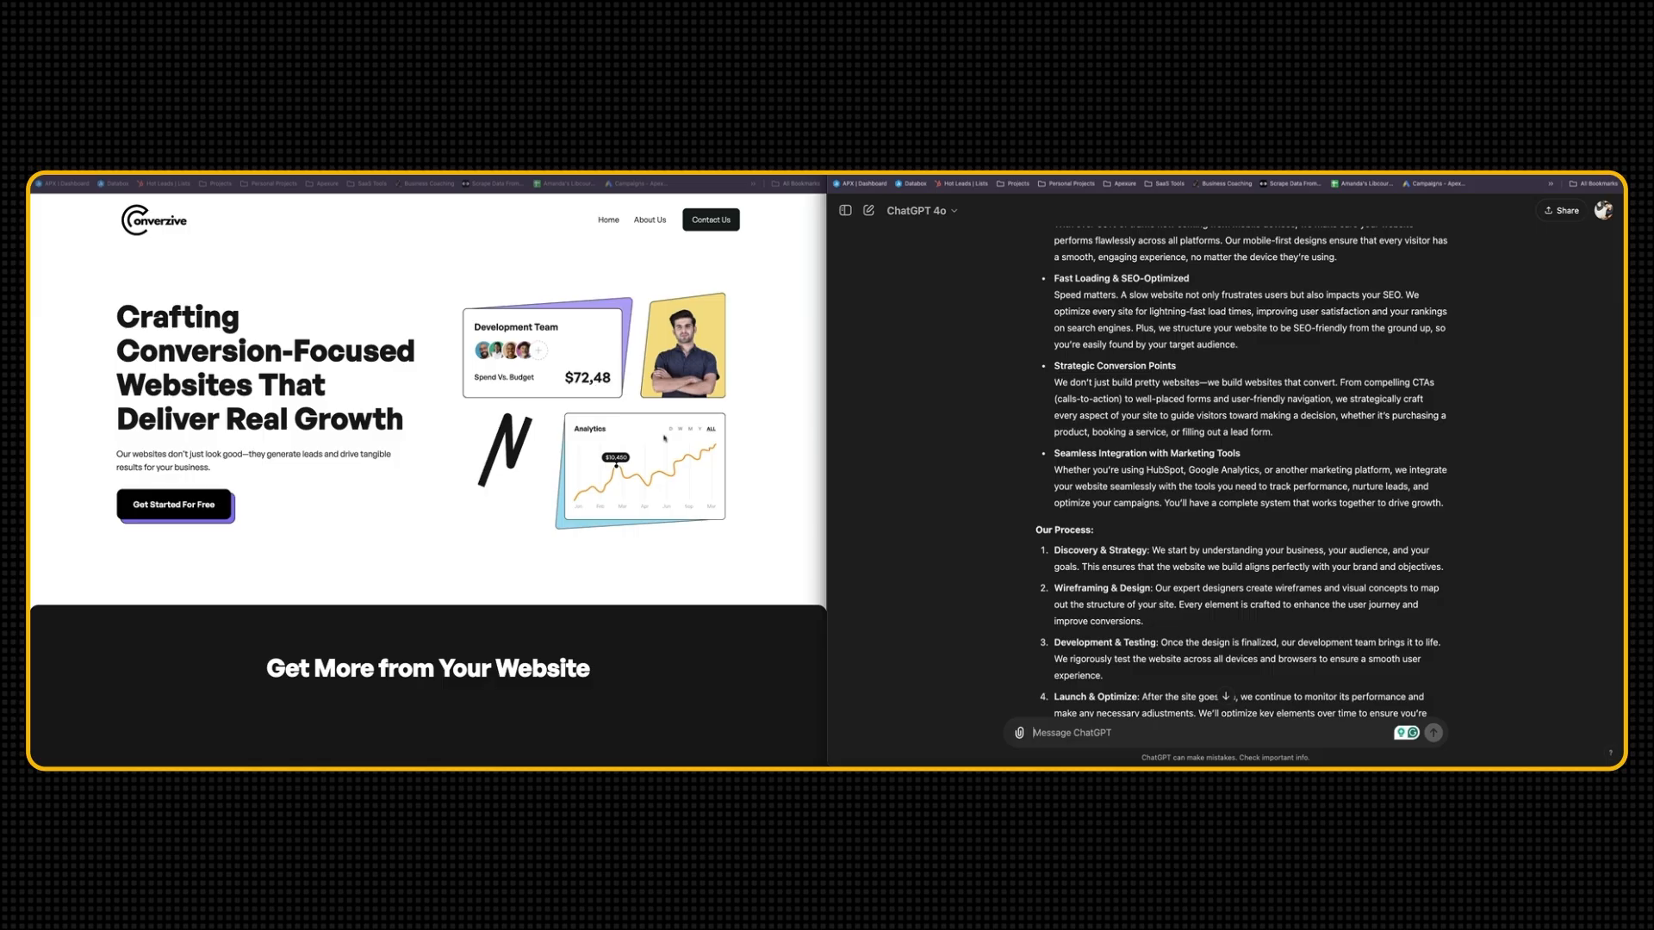
Compare the Converzive homepage with the Conversion template site open in the neighbouring browser tab
{"action": "scroll", "coordinate": [664, 438], "scroll_direction": "down", "scroll_amount": 3}
{"action": "scroll", "coordinate": [603, 397], "scroll_direction": "up", "scroll_amount": 3}
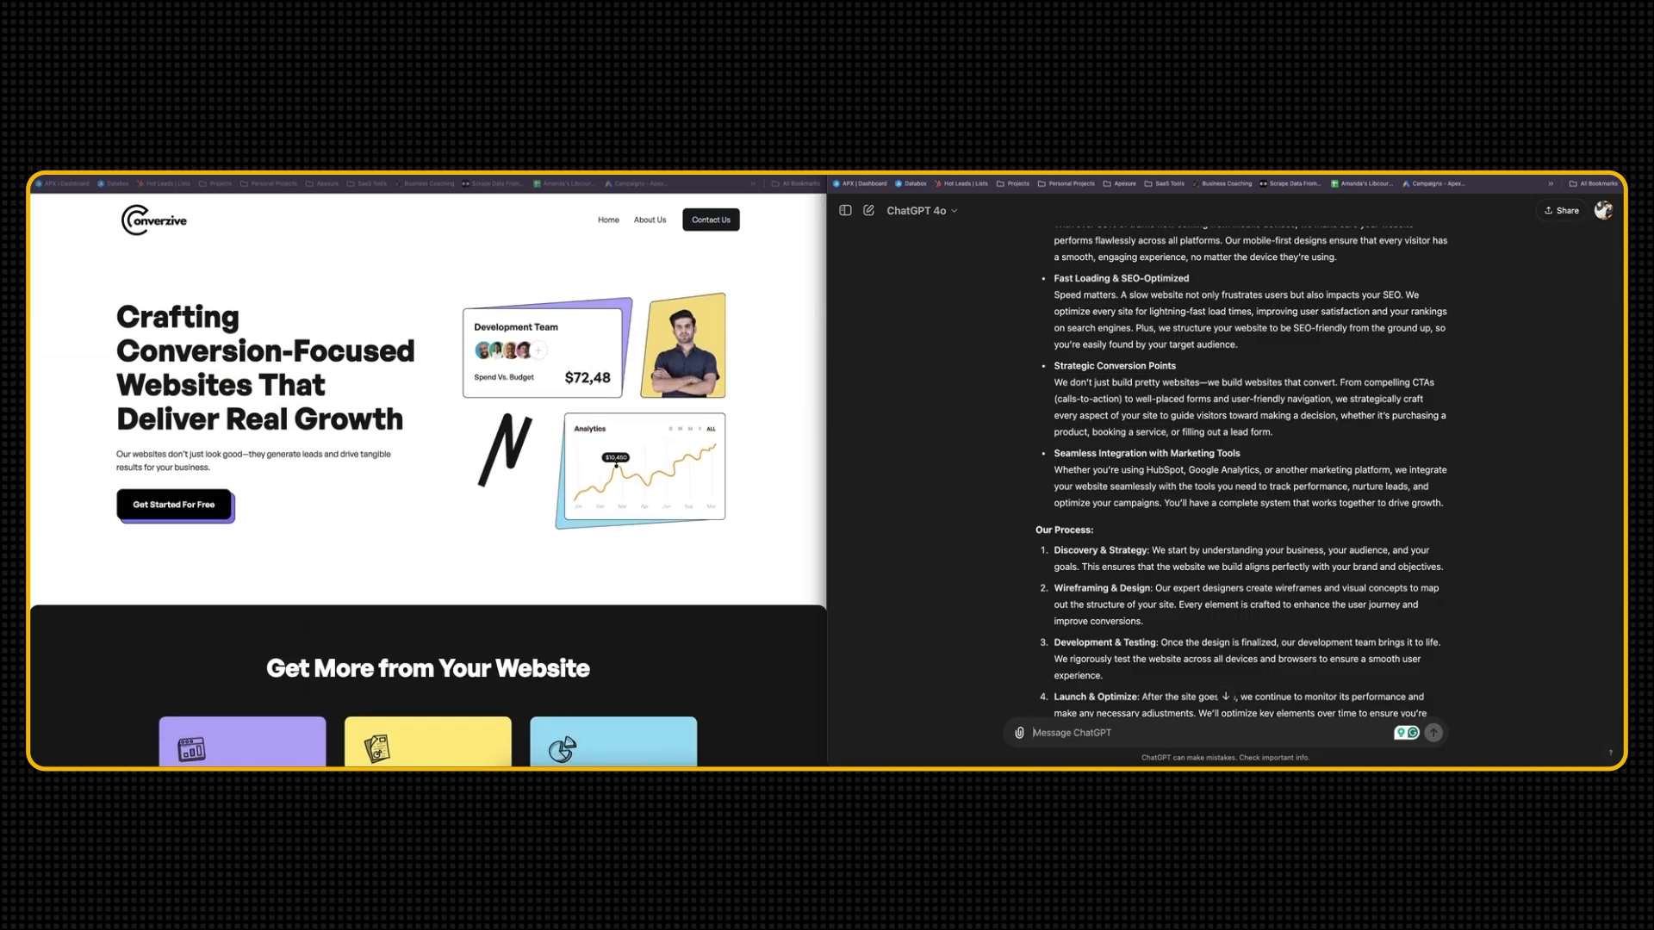
{"action": "left_click", "coordinate": [225, 155]}
{"action": "mouse_move", "coordinate": [424, 221]}
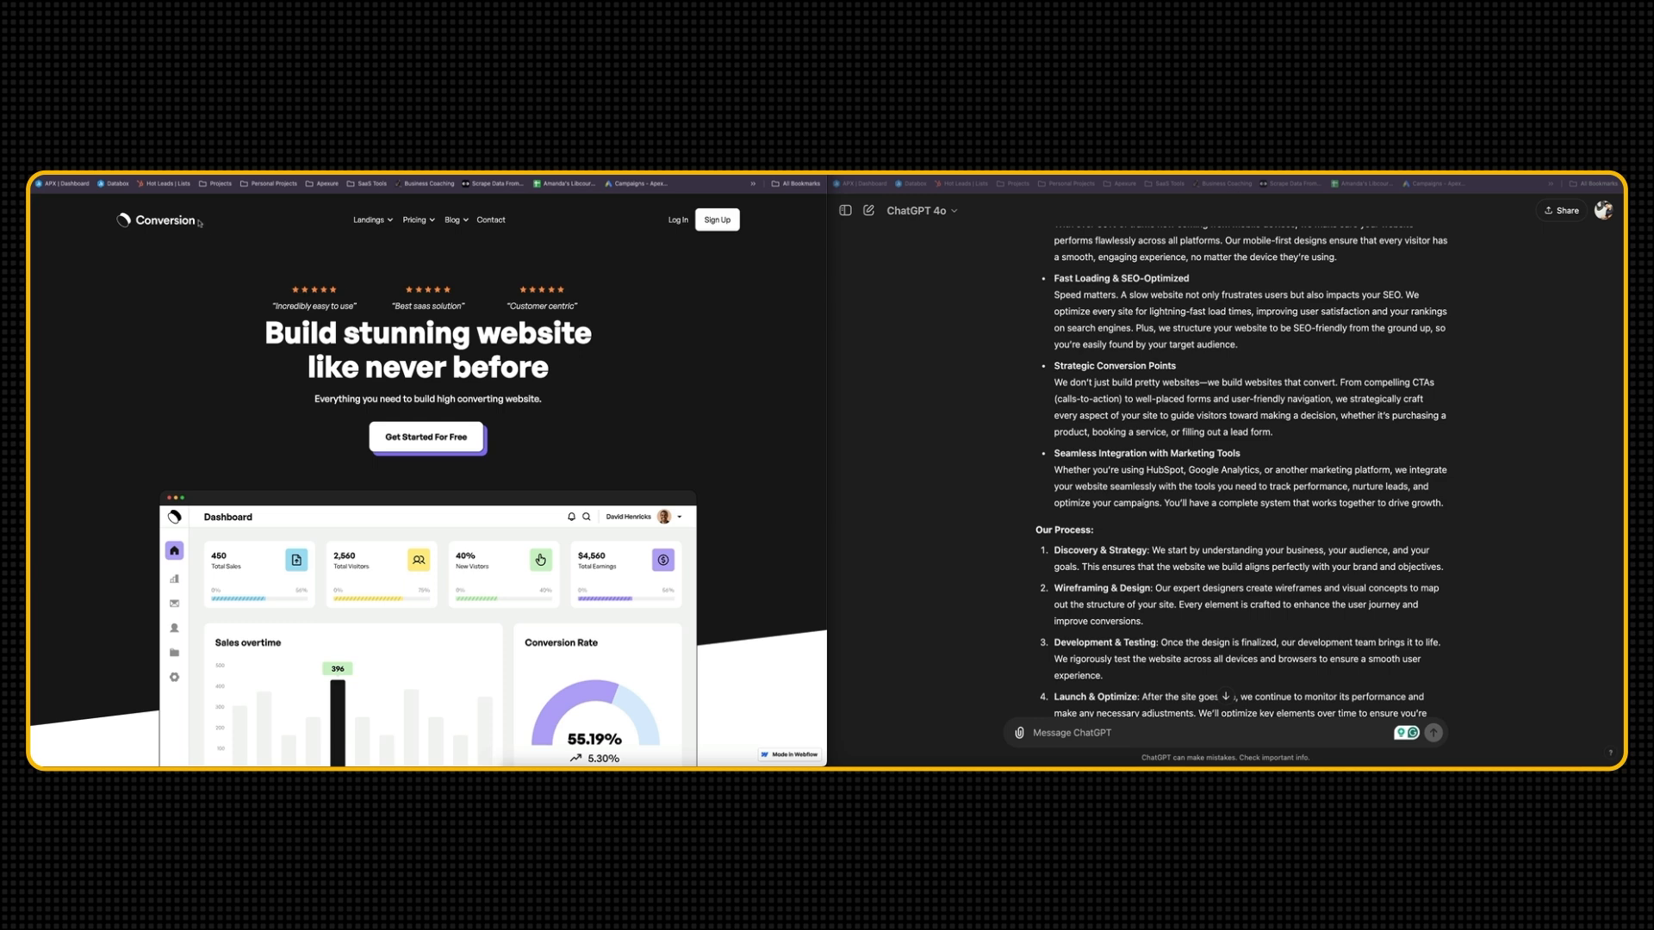
{"action": "scroll", "coordinate": [325, 428], "scroll_direction": "down", "scroll_amount": 3}
{"action": "scroll", "coordinate": [388, 344], "scroll_direction": "up", "scroll_amount": 3}
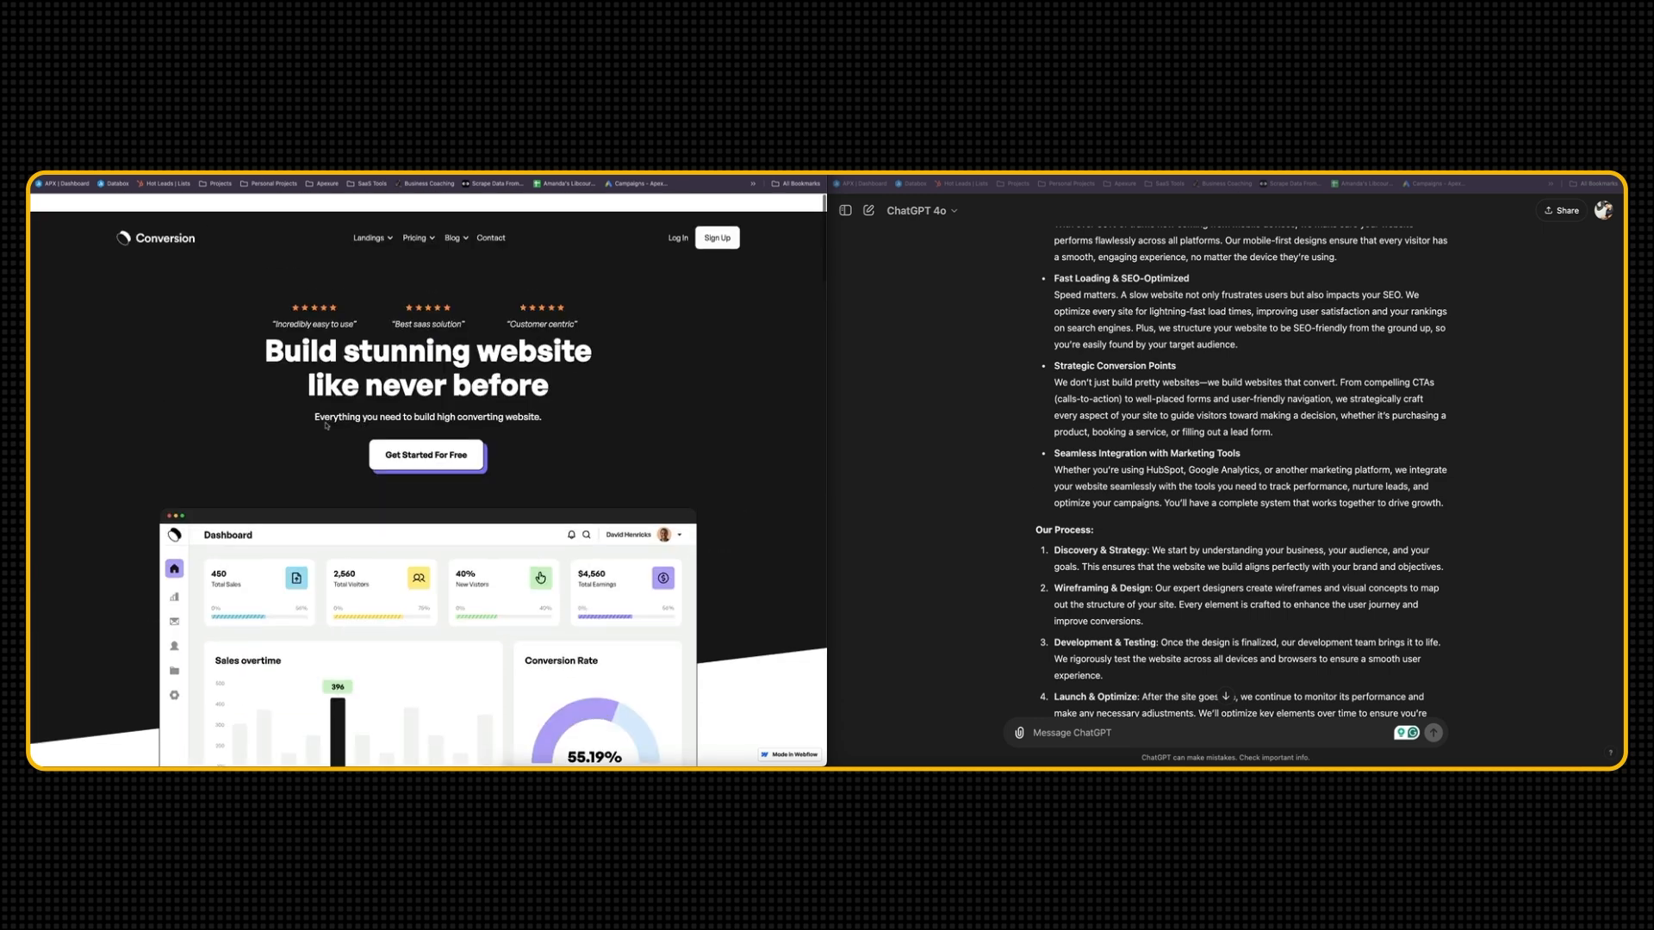
{"action": "key", "text": "ctrl+shift+Tab"}
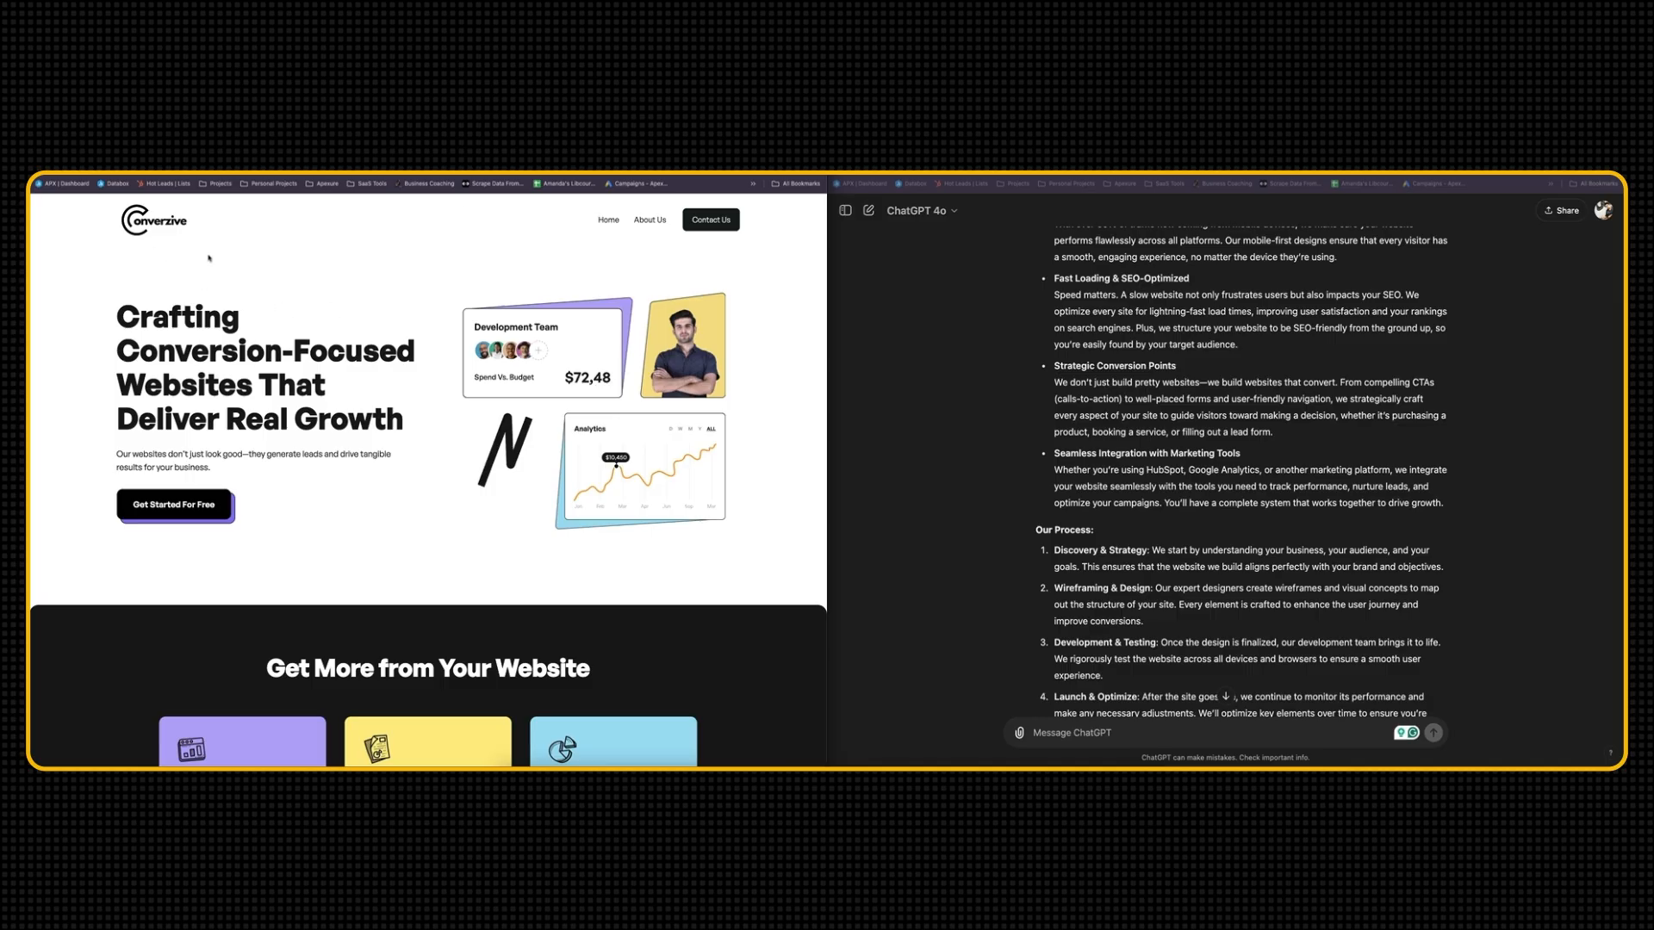
{"action": "key", "text": "ctrl+Tab"}
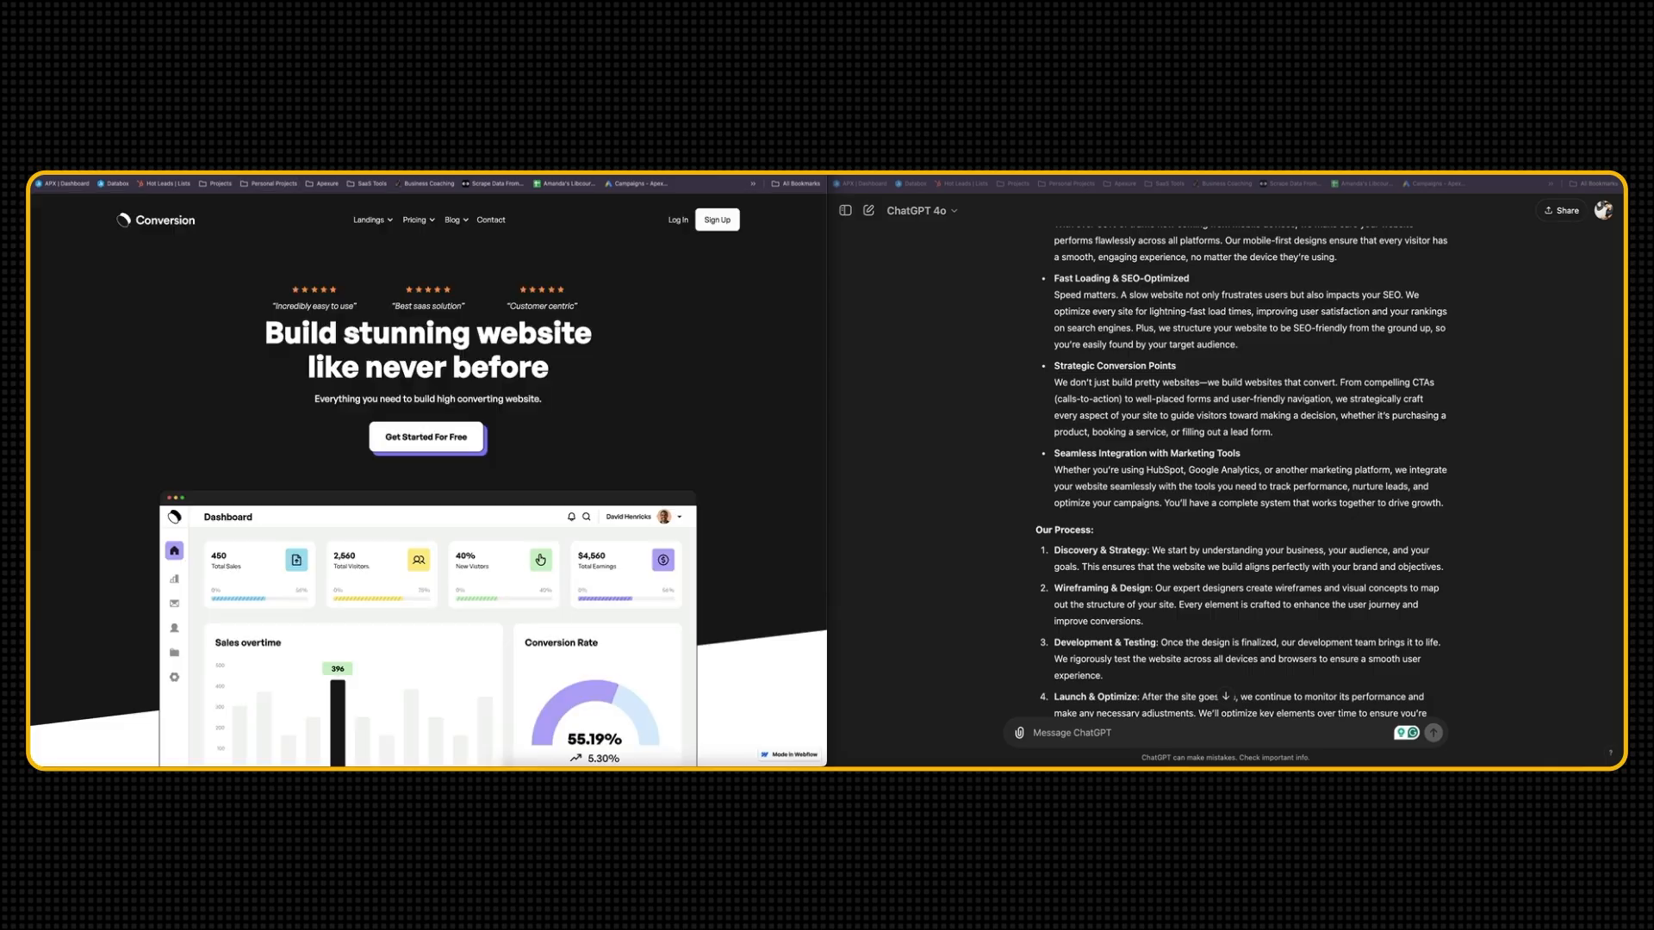
View the Conversion template's Homepage 03 and Homepage 02 through the links in its footer
{"action": "scroll", "coordinate": [365, 402], "scroll_direction": "down", "scroll_amount": 20}
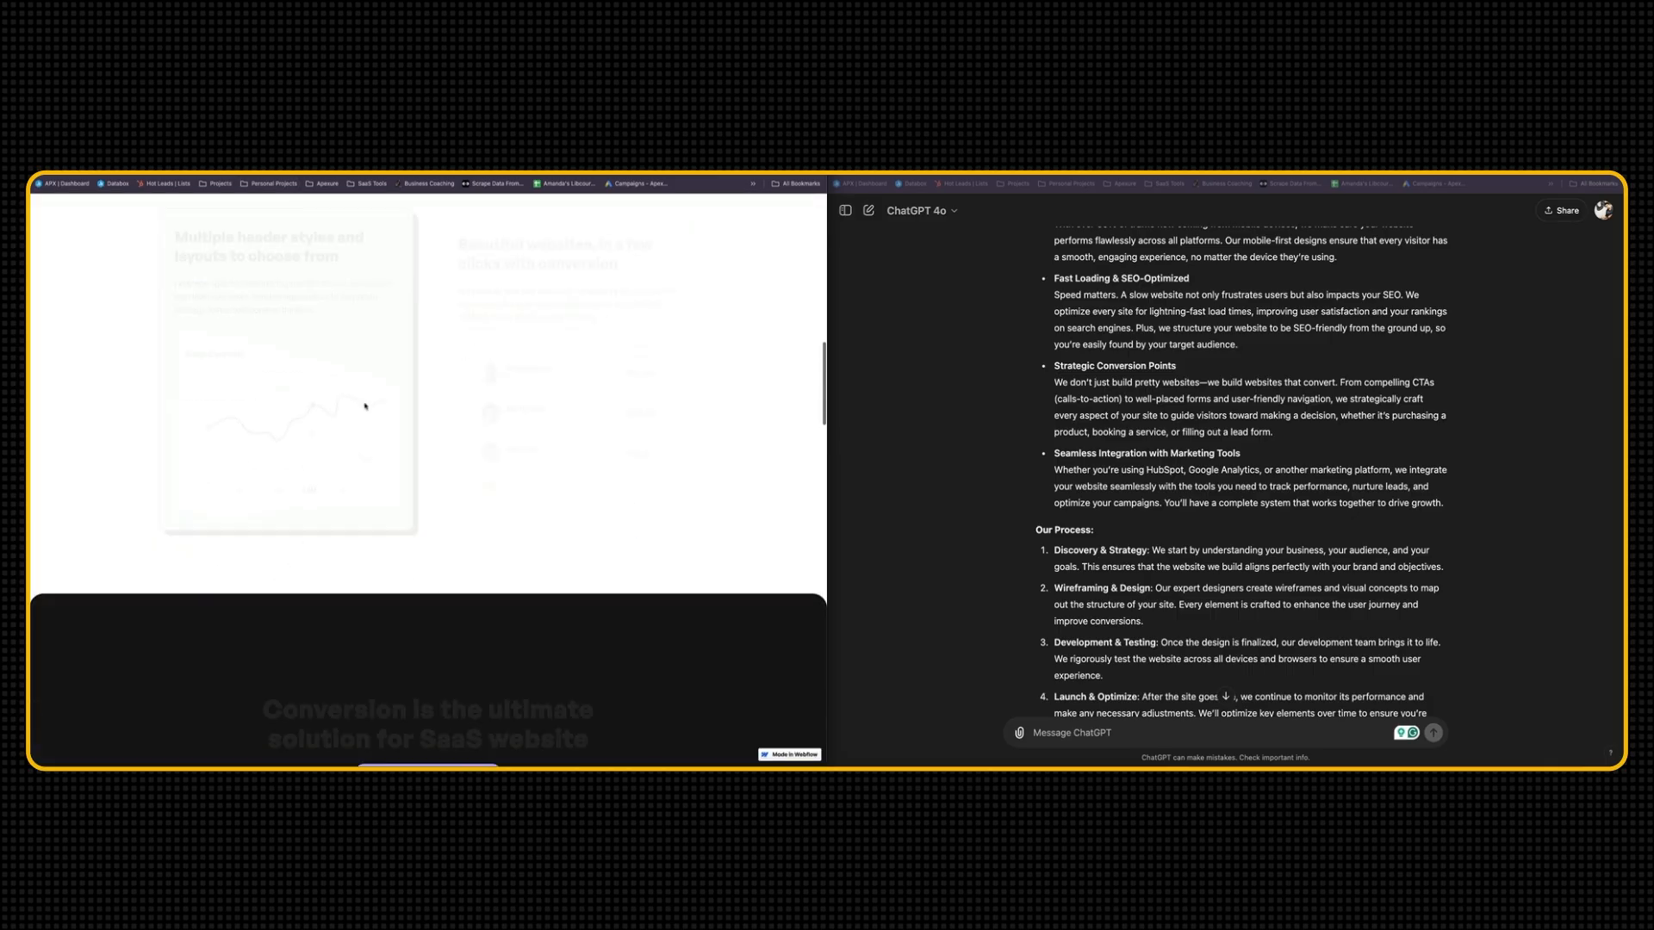
{"action": "scroll", "coordinate": [365, 405], "scroll_direction": "down", "scroll_amount": 10}
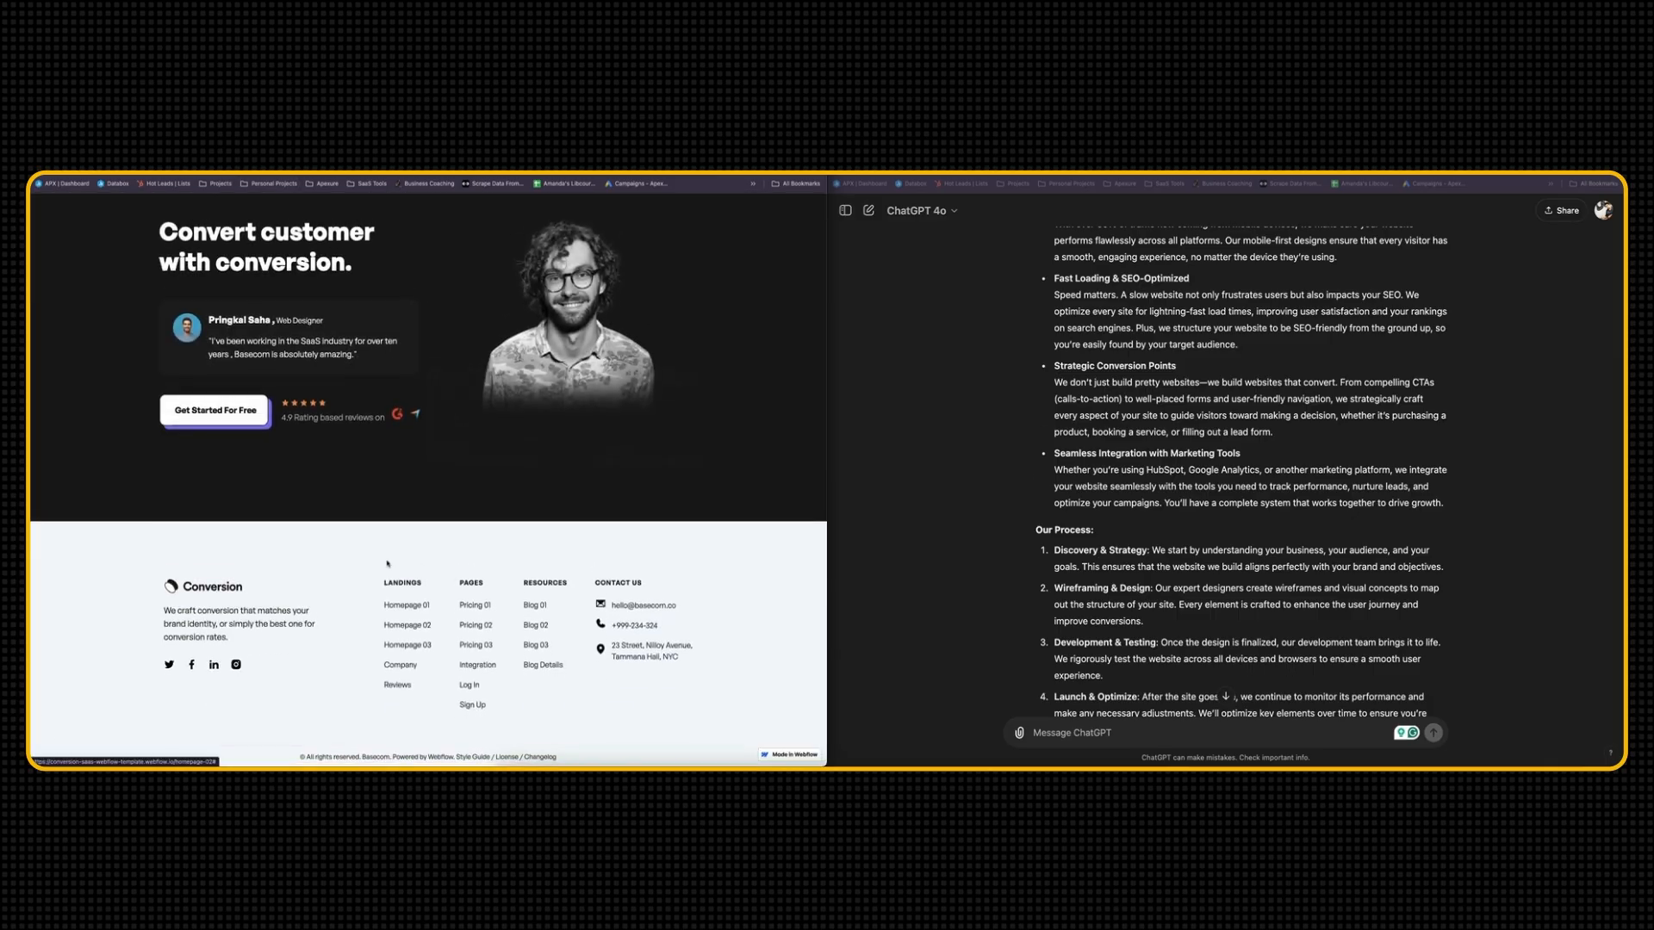
{"action": "left_click", "coordinate": [411, 650]}
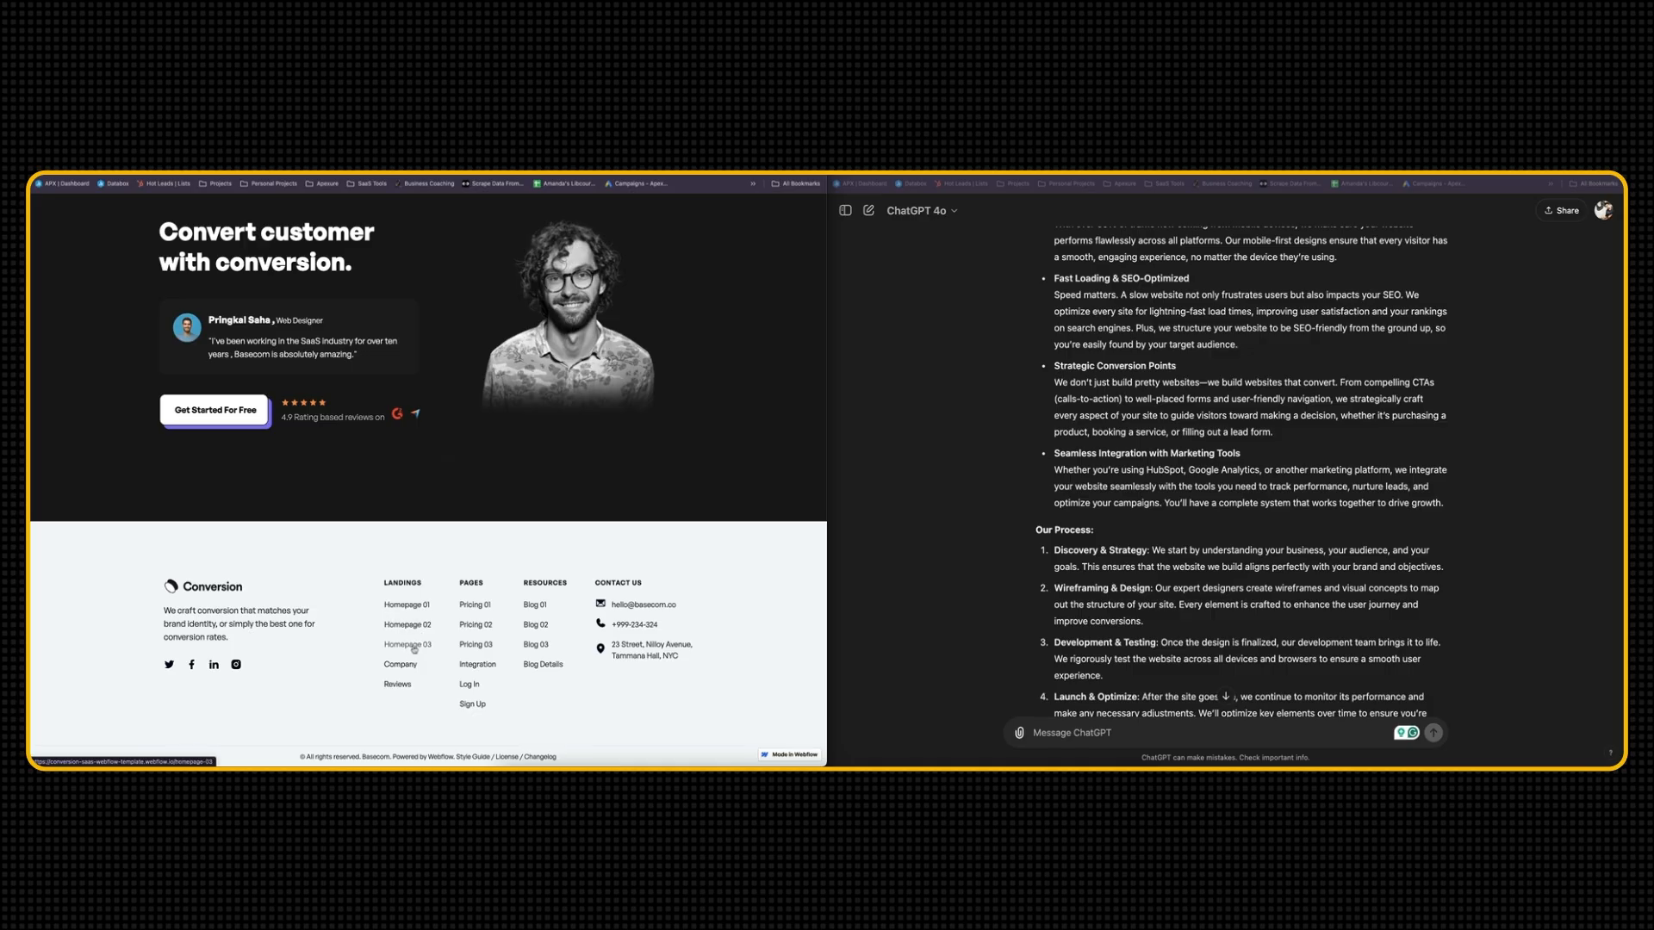
{"action": "scroll", "coordinate": [422, 351], "scroll_direction": "down", "scroll_amount": 15}
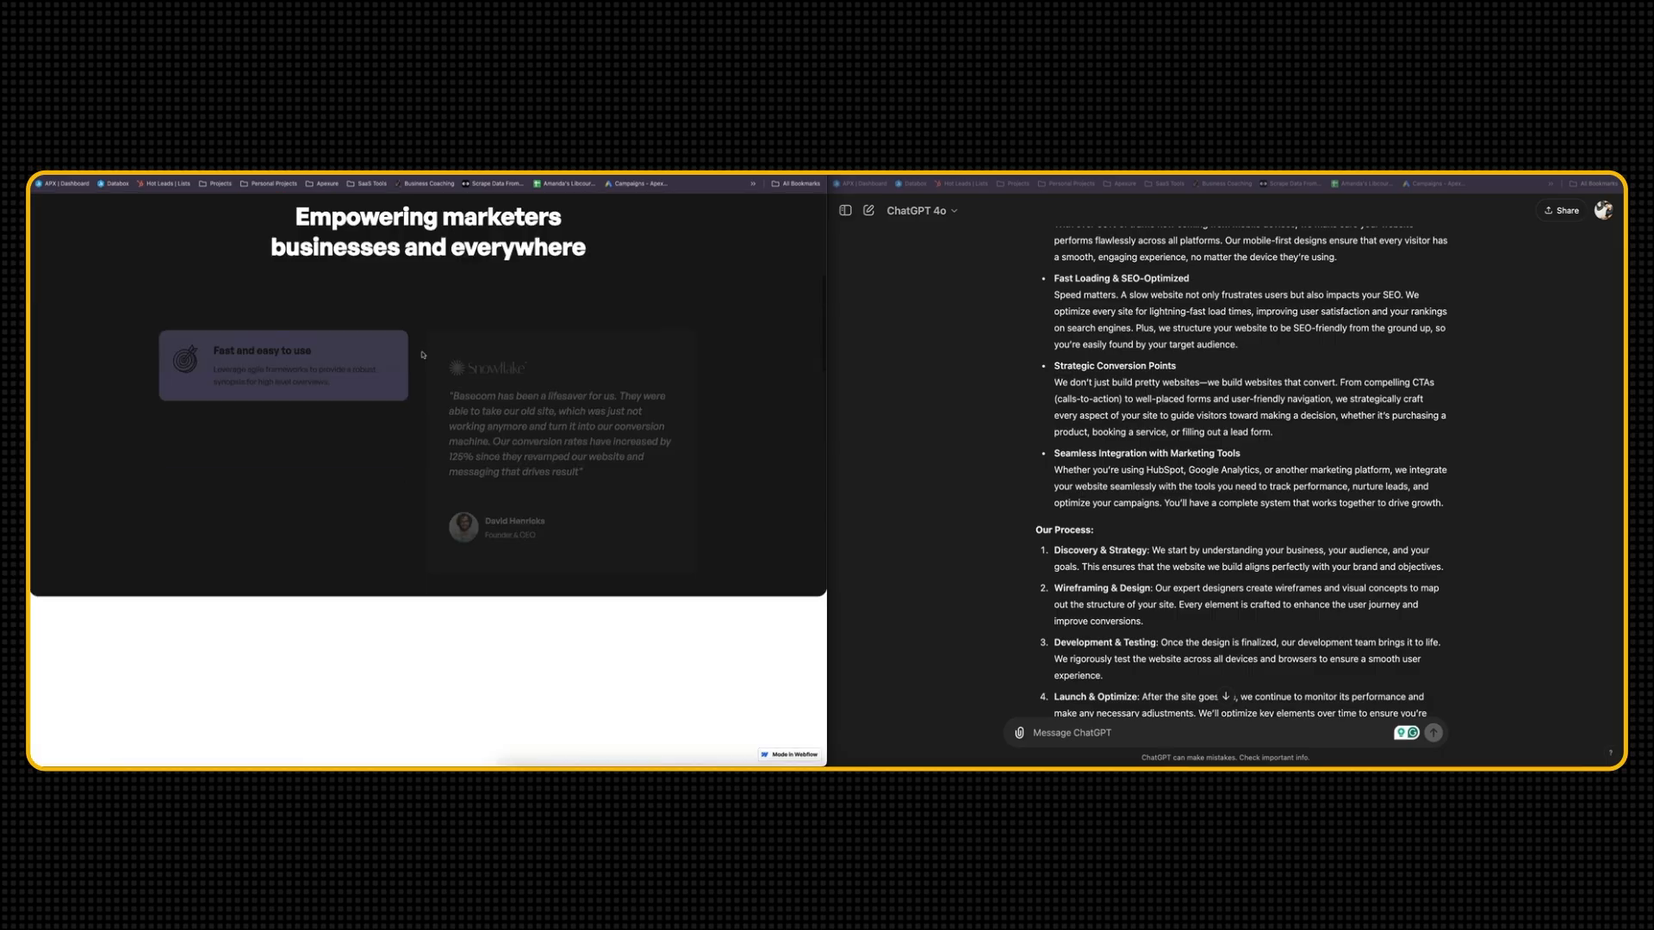
{"action": "left_click", "coordinate": [417, 624]}
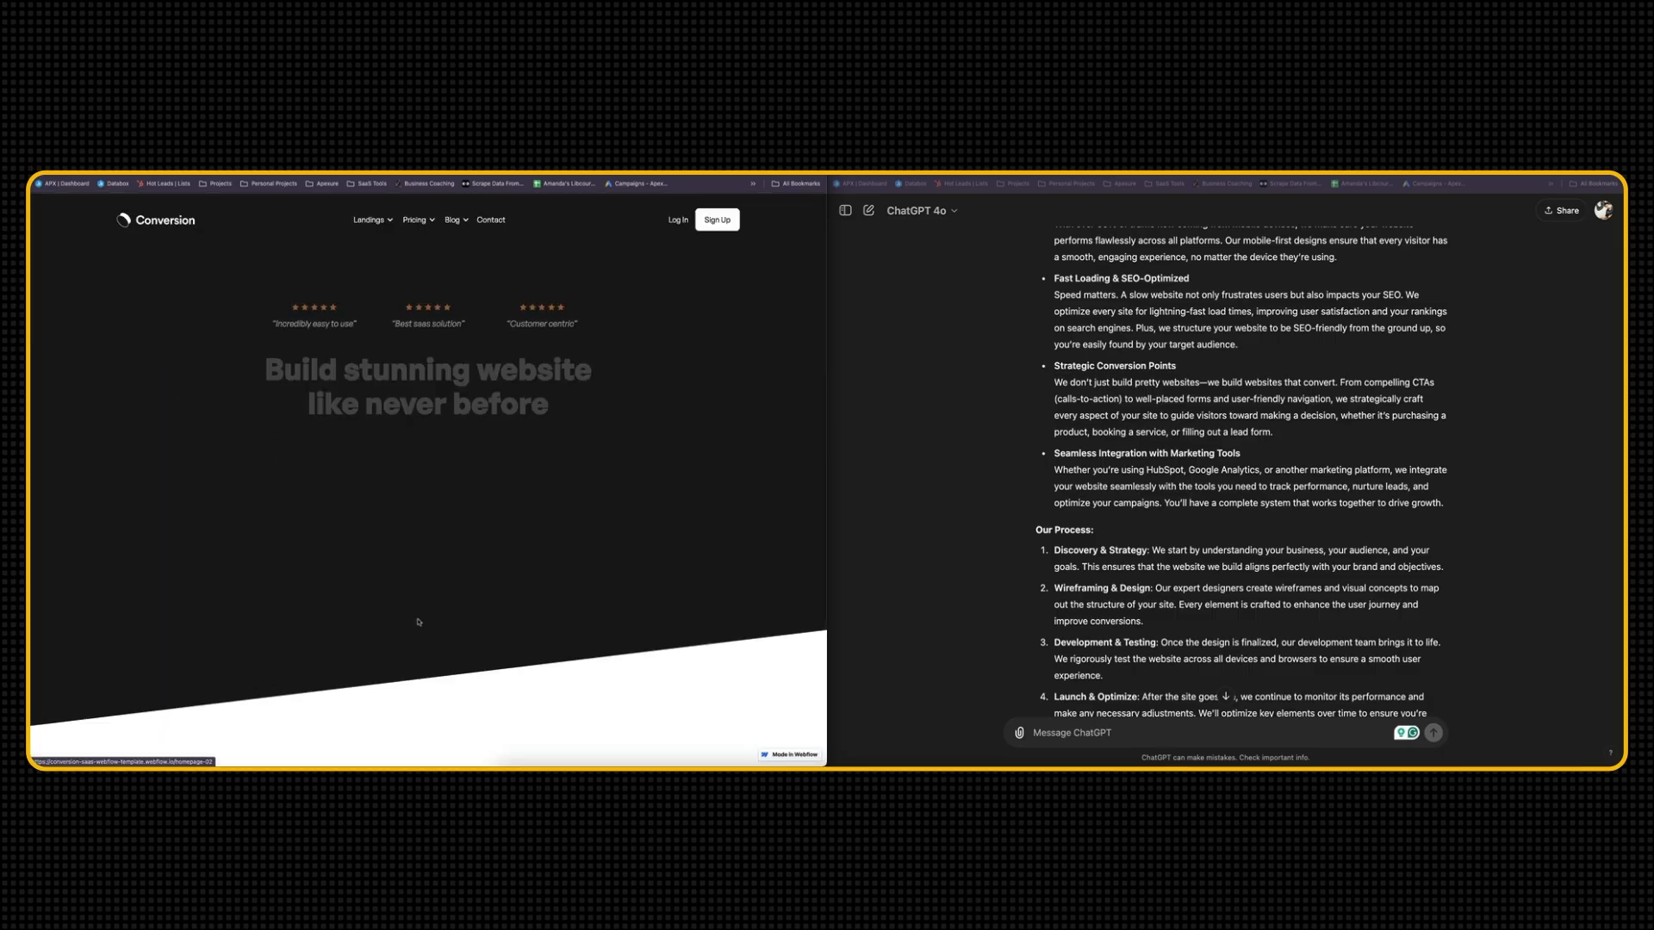
Compare the template's hero headline, feature cards and process section with the expanded service copy's What We Offer and Our Process sections
{"action": "scroll", "coordinate": [1119, 548], "scroll_direction": "up", "scroll_amount": 3}
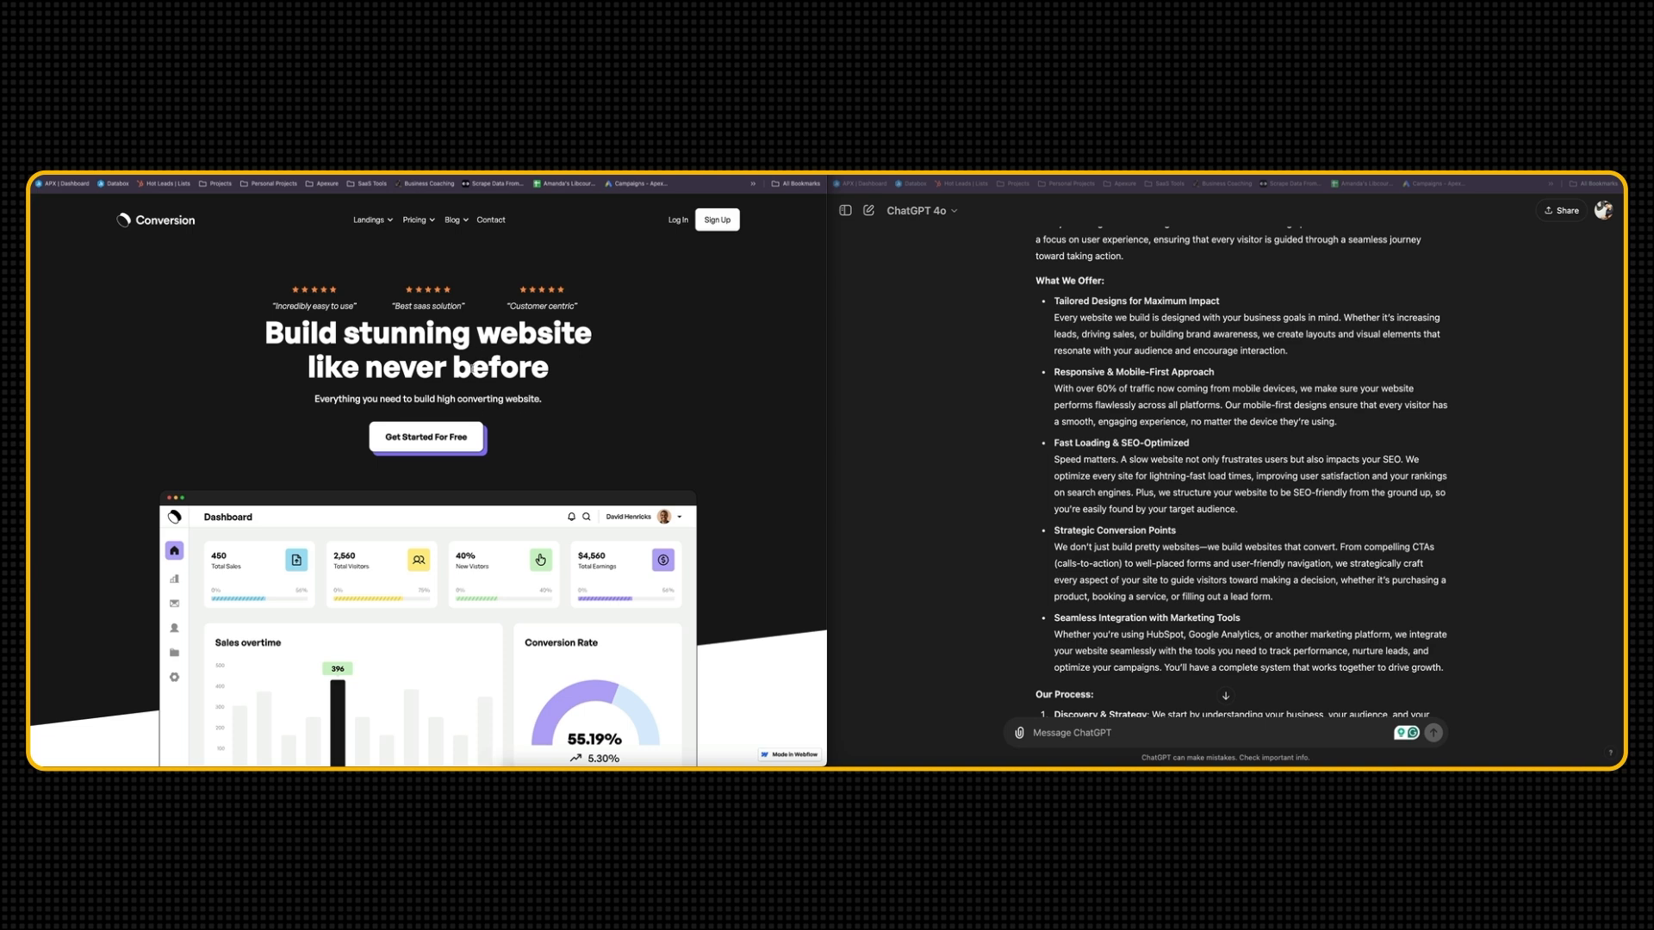
{"action": "left_click_drag", "start_coordinate": [285, 343], "coordinate": [576, 376]}
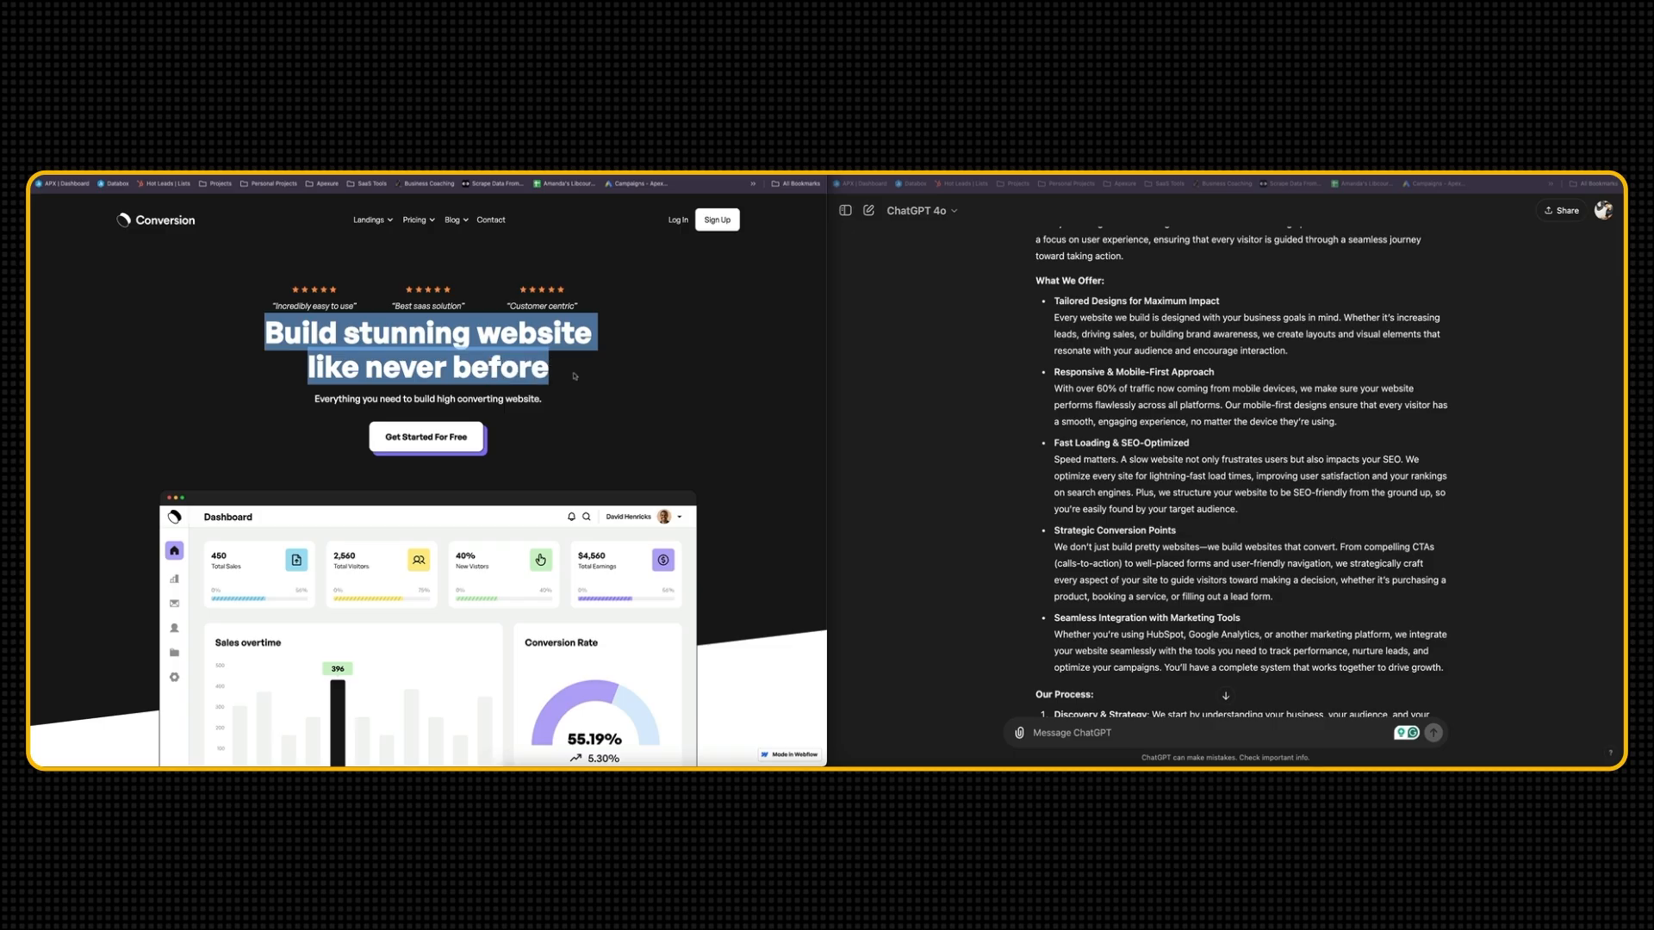
{"action": "scroll", "coordinate": [575, 376], "scroll_direction": "down", "scroll_amount": 10}
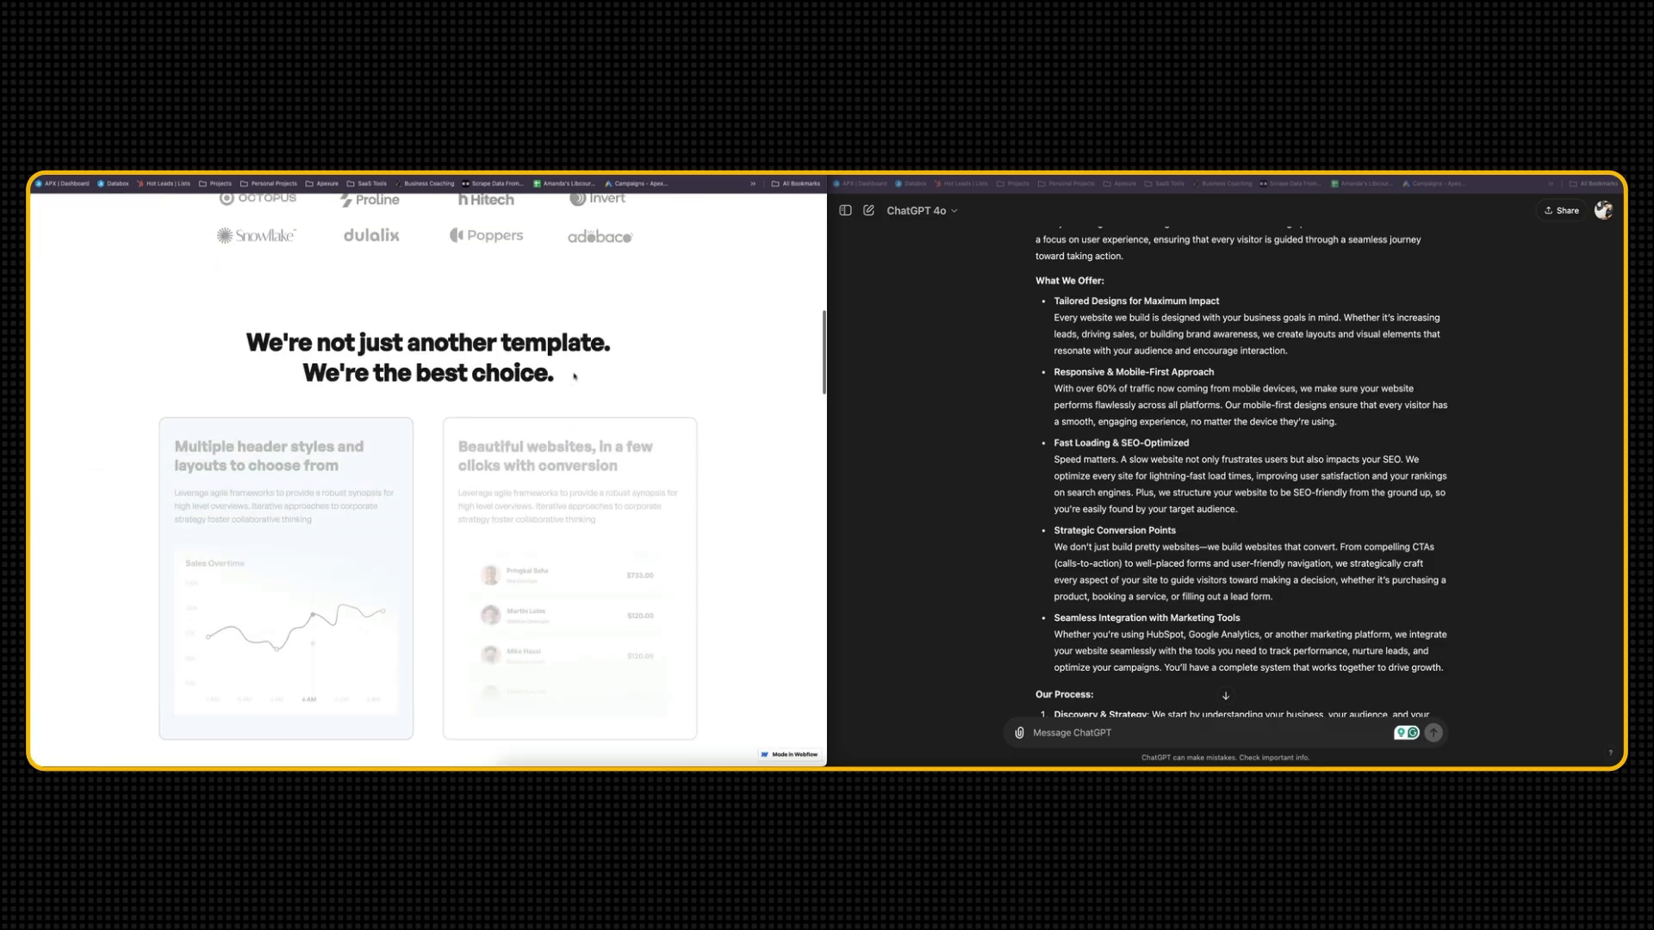
{"action": "scroll", "coordinate": [585, 421], "scroll_direction": "down", "scroll_amount": 6}
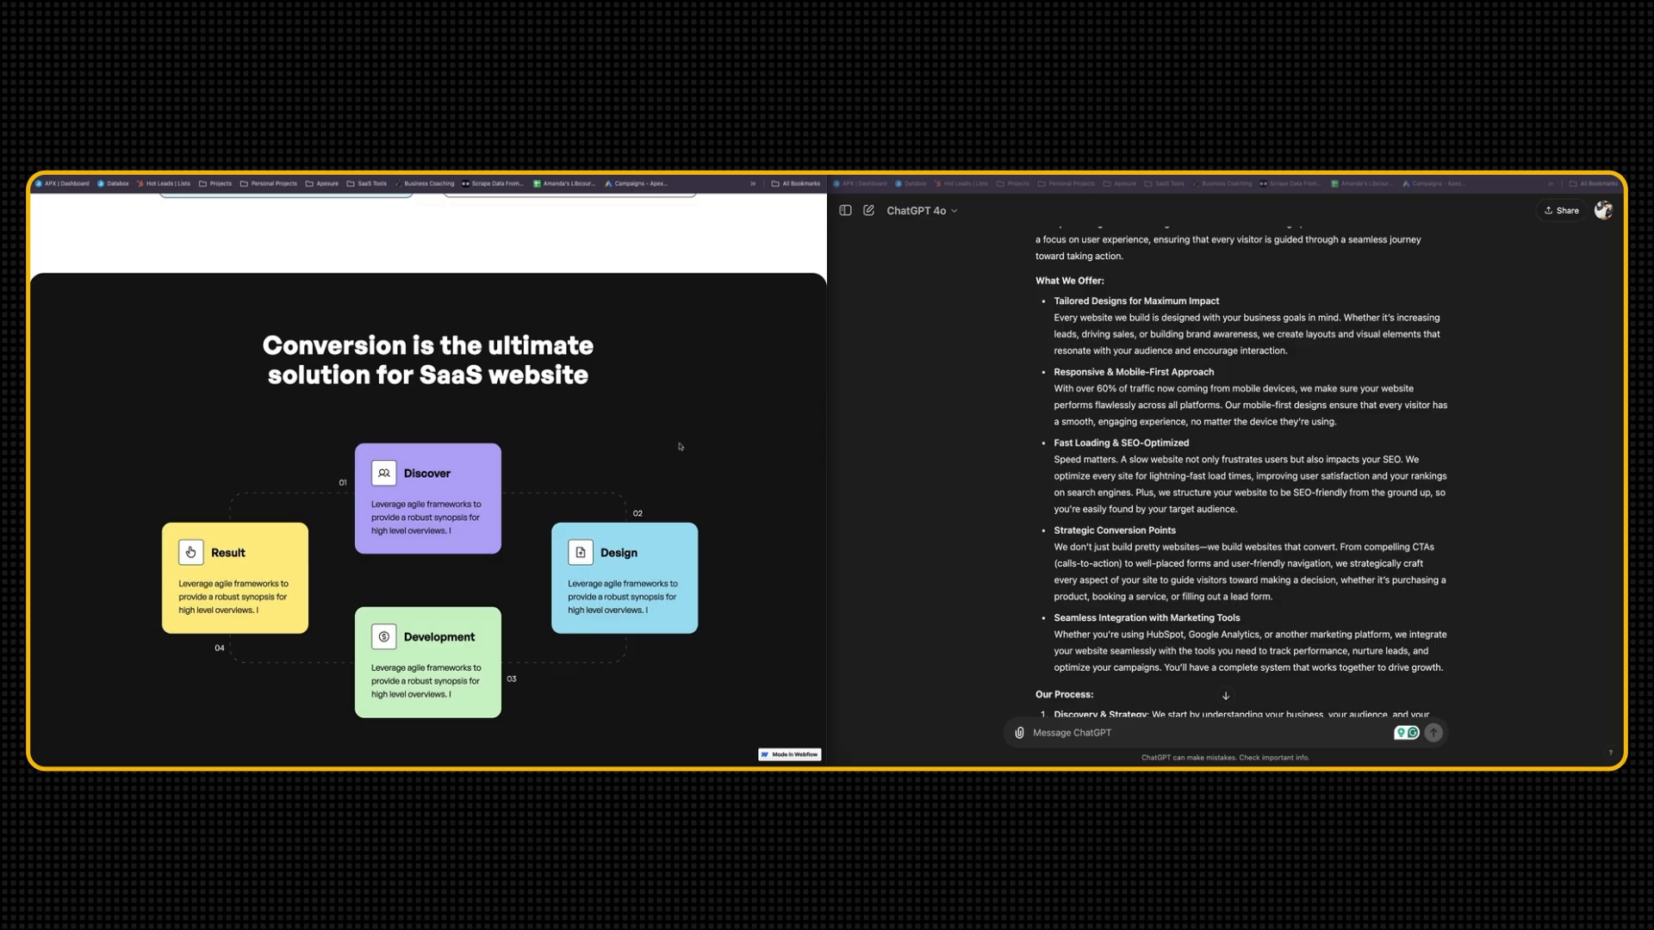
{"action": "scroll", "coordinate": [669, 443], "scroll_direction": "up", "scroll_amount": 16}
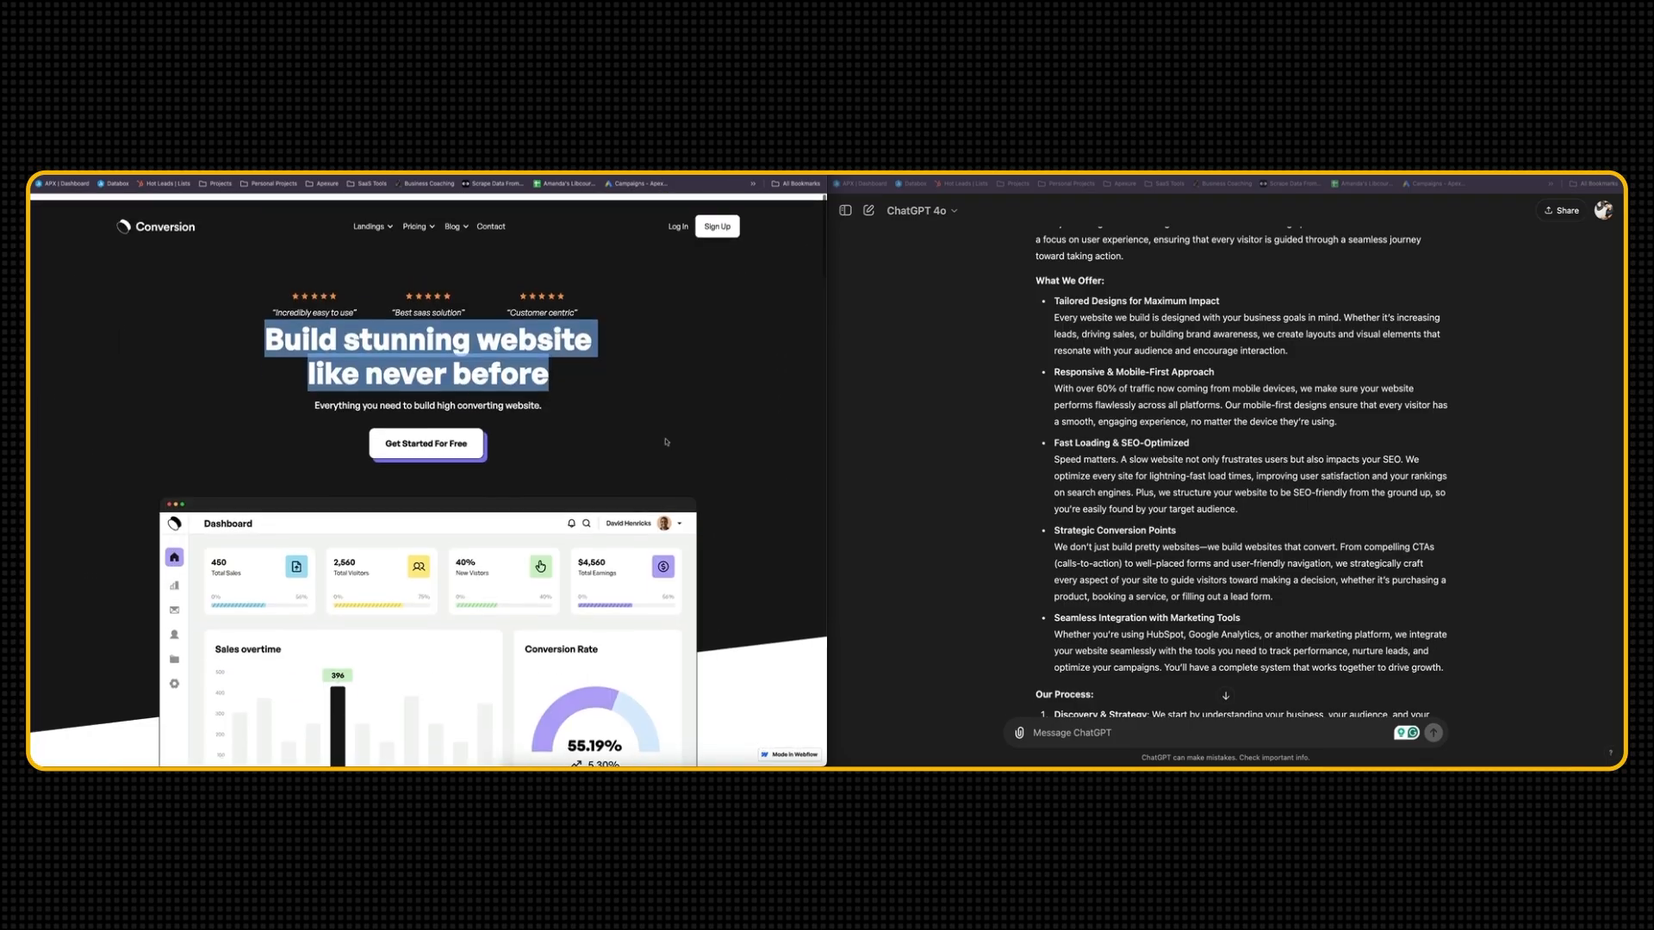
{"action": "scroll", "coordinate": [977, 495], "scroll_direction": "up", "scroll_amount": 2}
{"action": "scroll", "coordinate": [1077, 489], "scroll_direction": "down", "scroll_amount": 10}
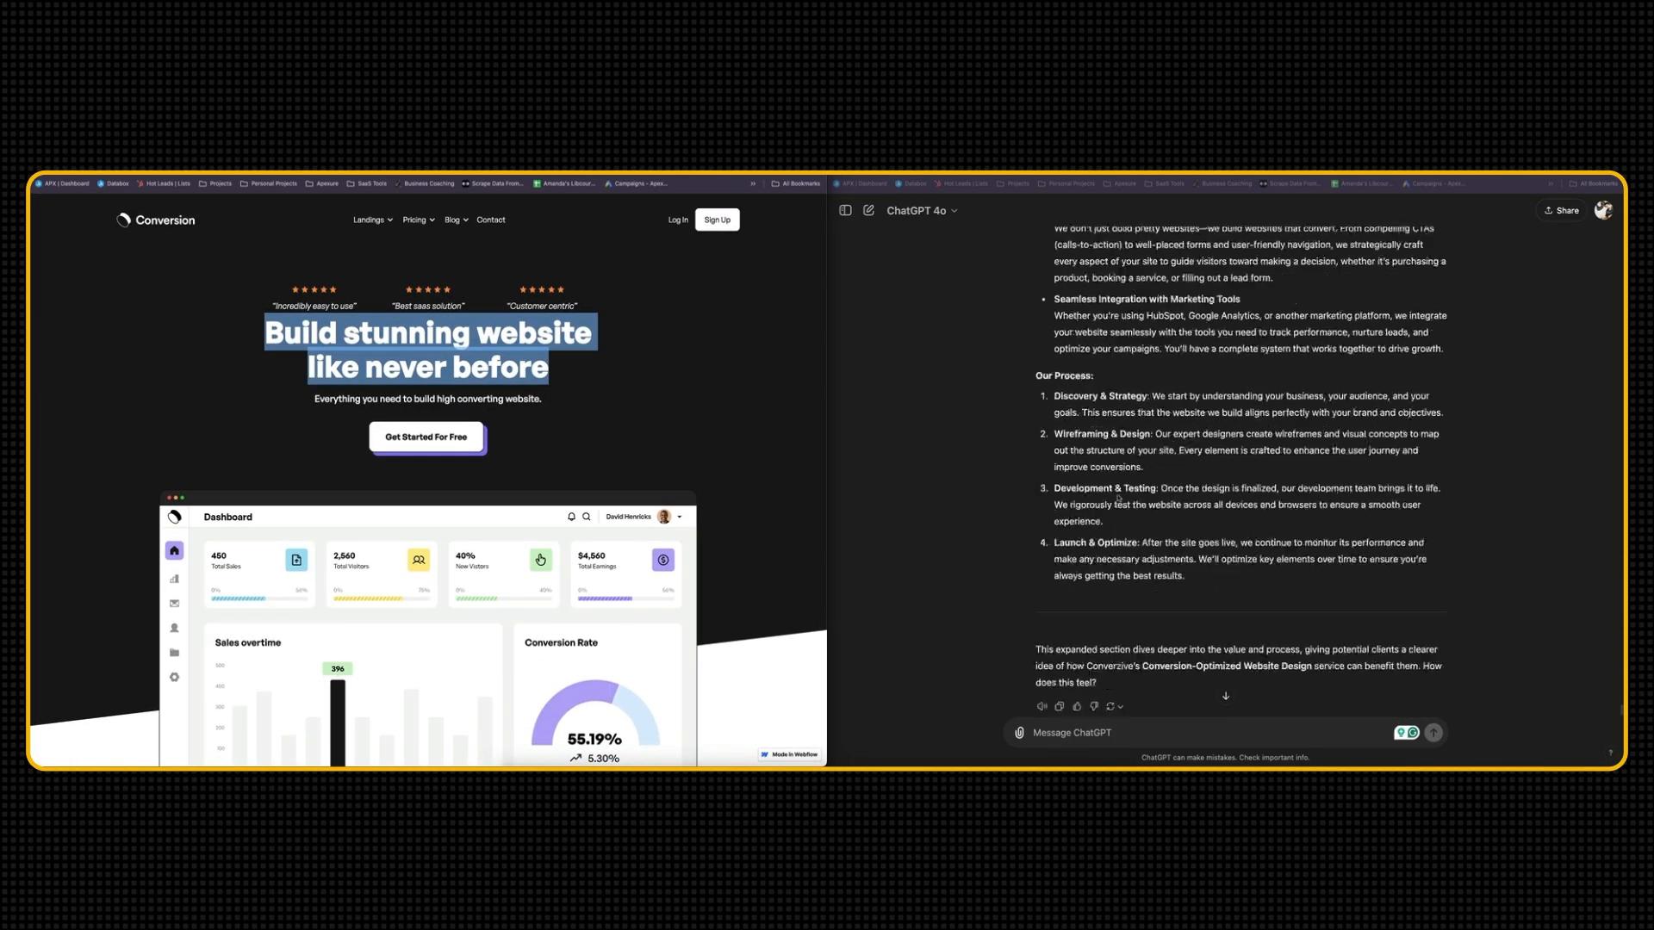
{"action": "scroll", "coordinate": [1176, 330], "scroll_direction": "up", "scroll_amount": 8}
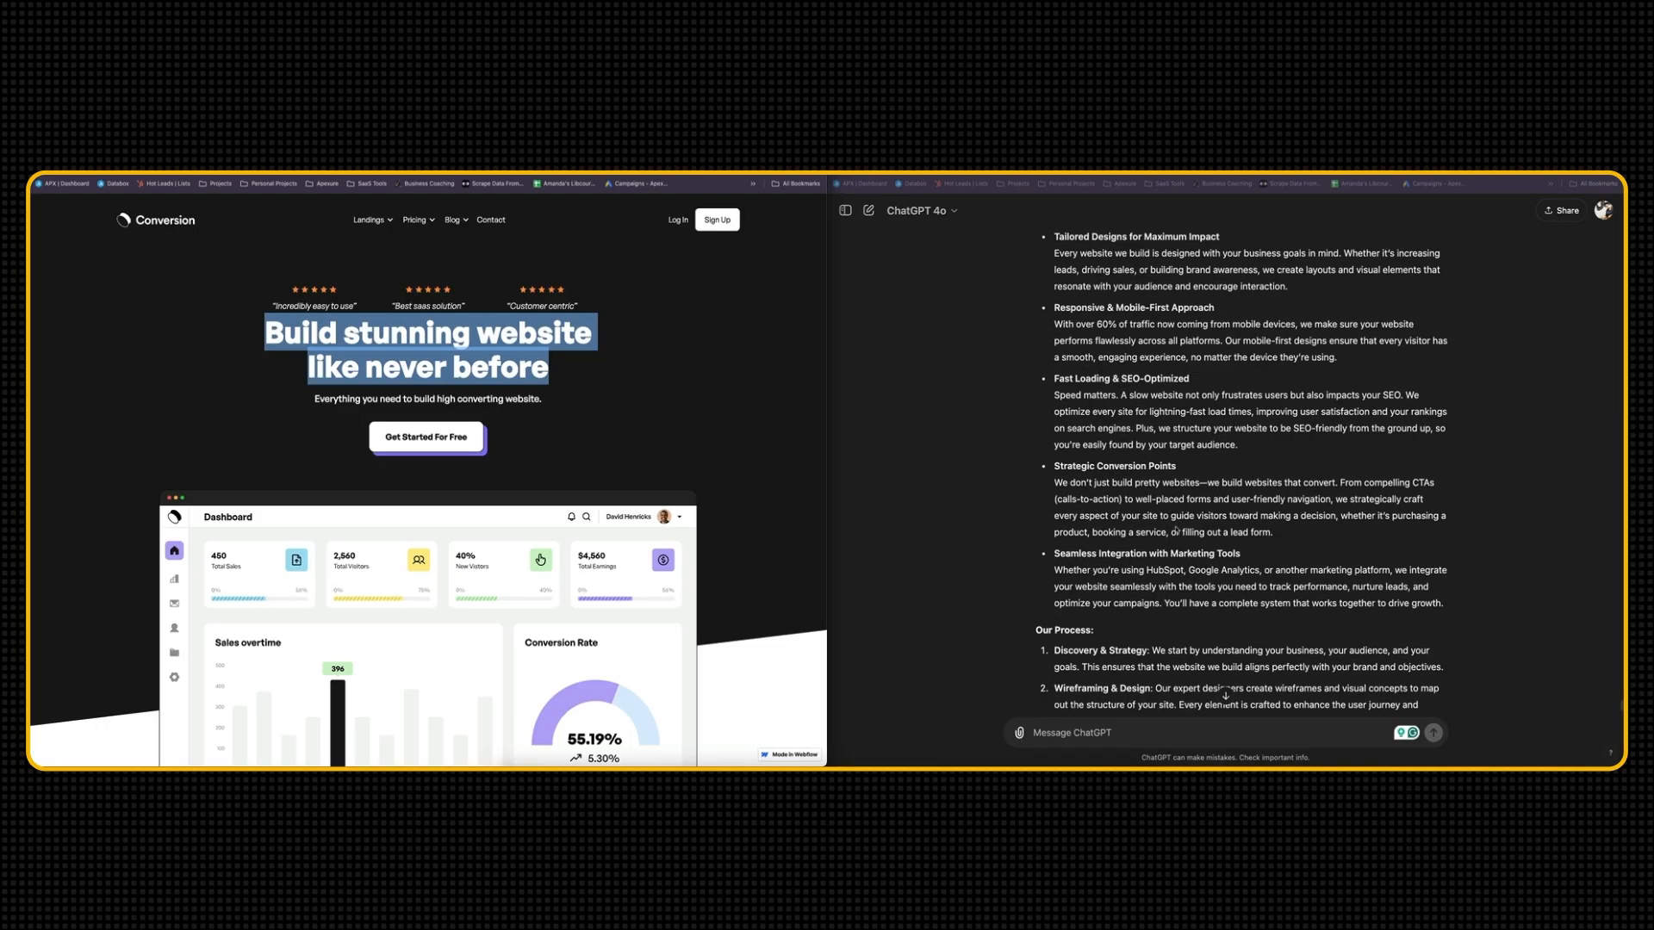
{"action": "scroll", "coordinate": [1176, 531], "scroll_direction": "down", "scroll_amount": 6}
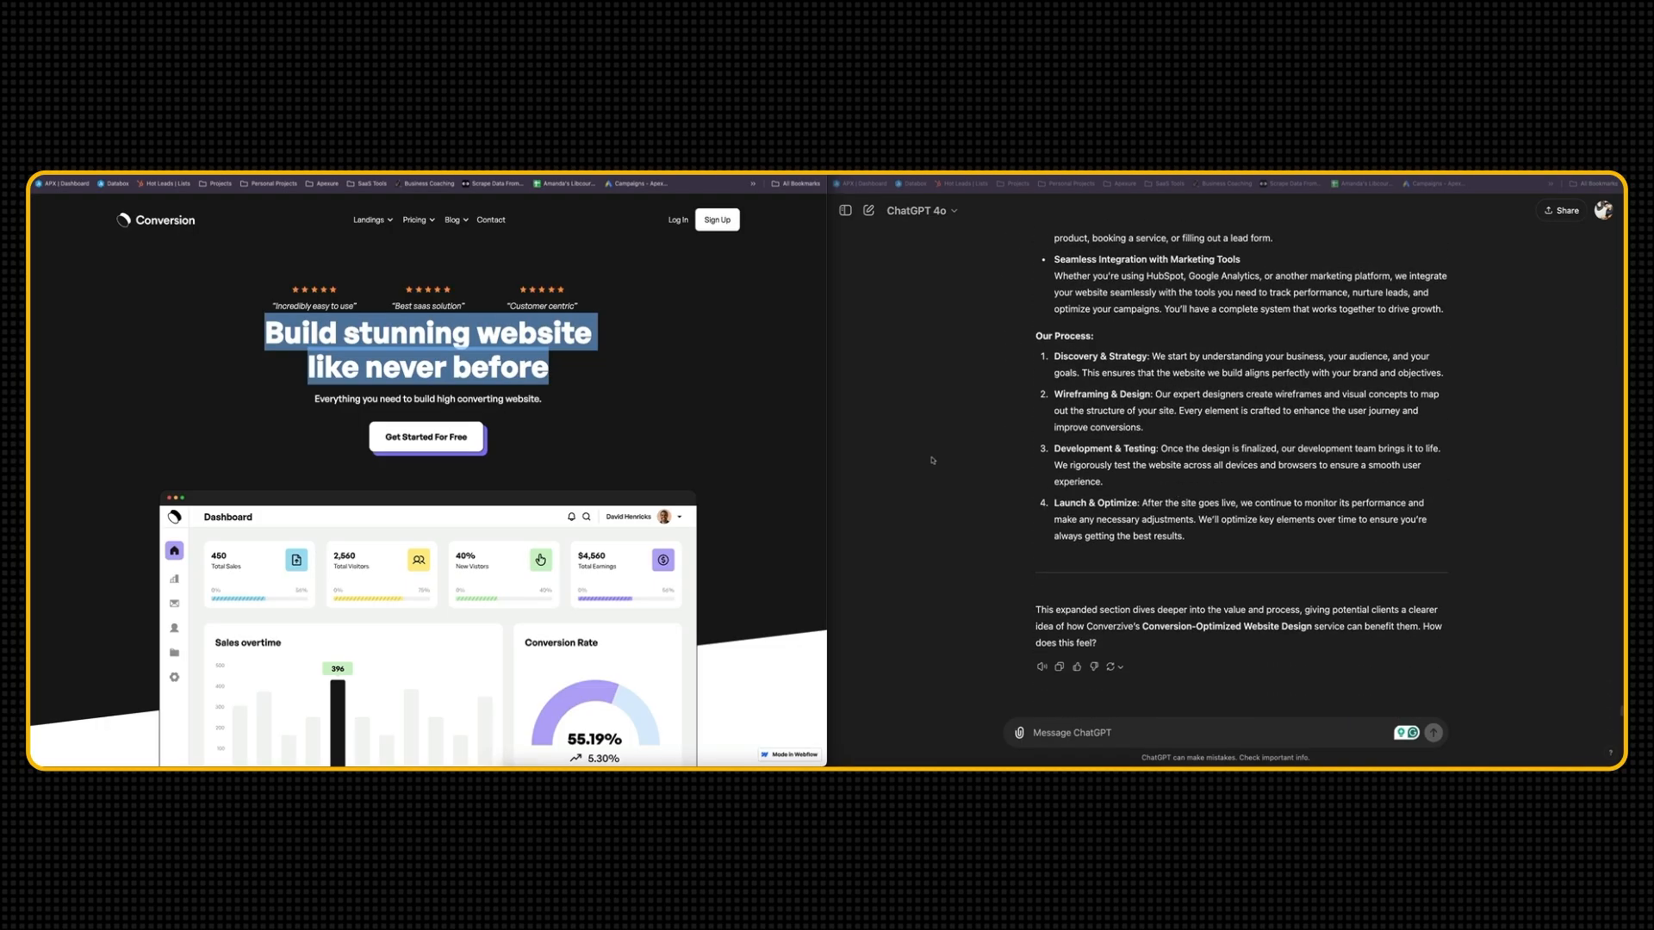
Count the words of the Conversion template's hero headline "Build stunning website like never before" on the Word Counter site
{"action": "left_click", "coordinate": [973, 452]}
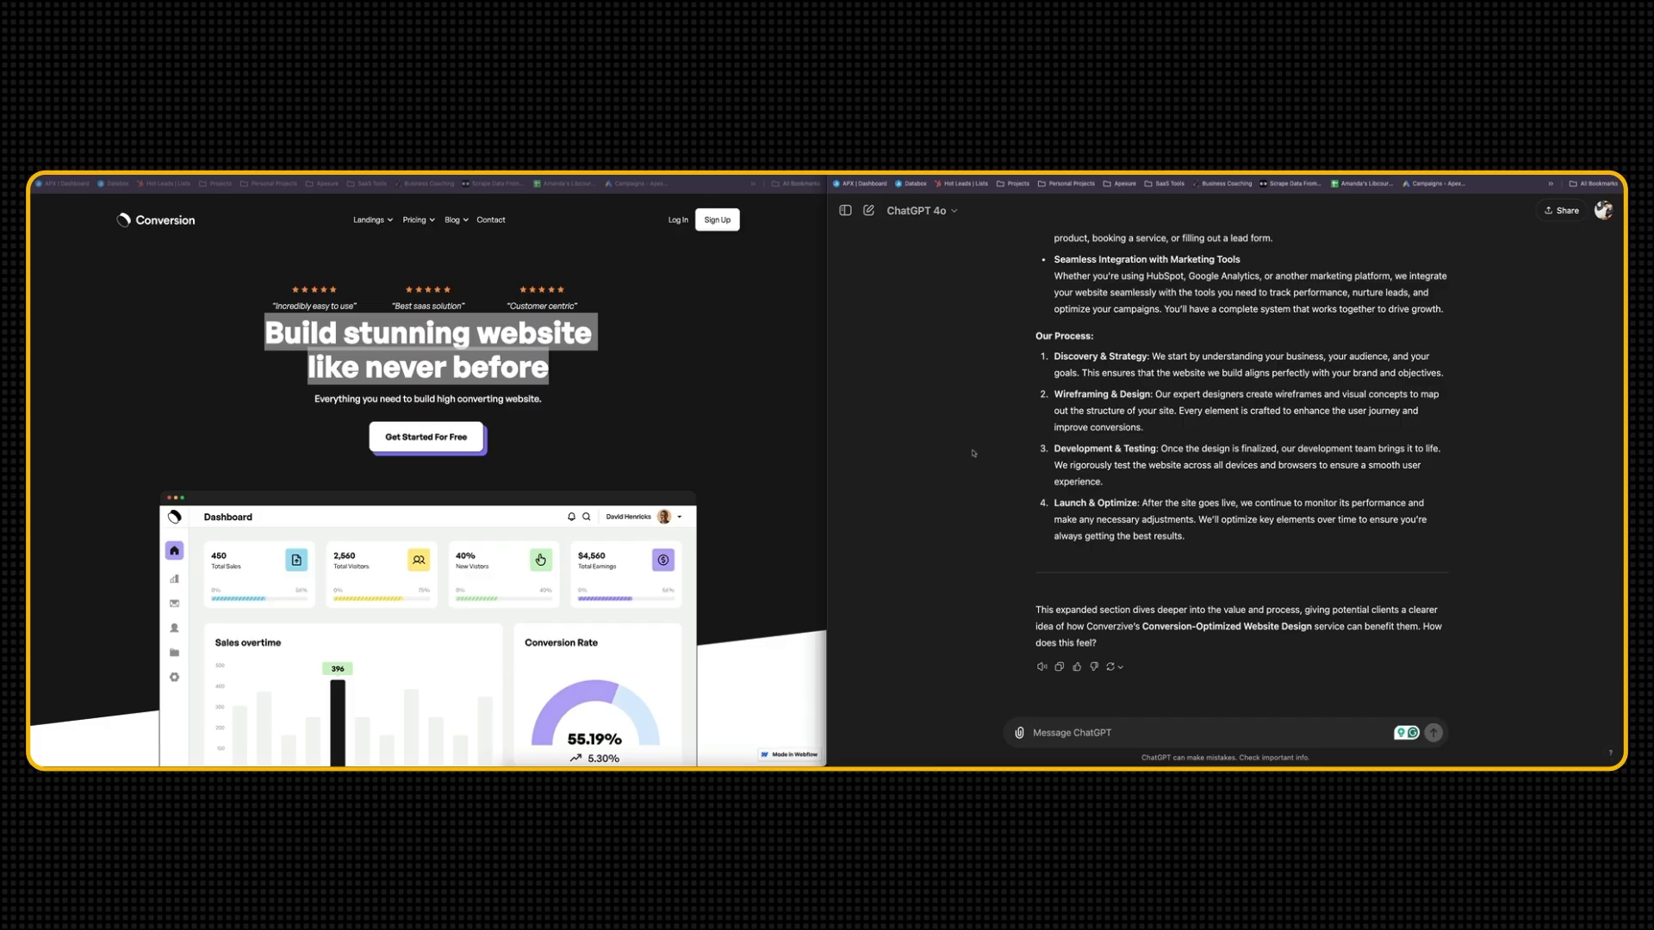
{"action": "left_click", "coordinate": [540, 334]}
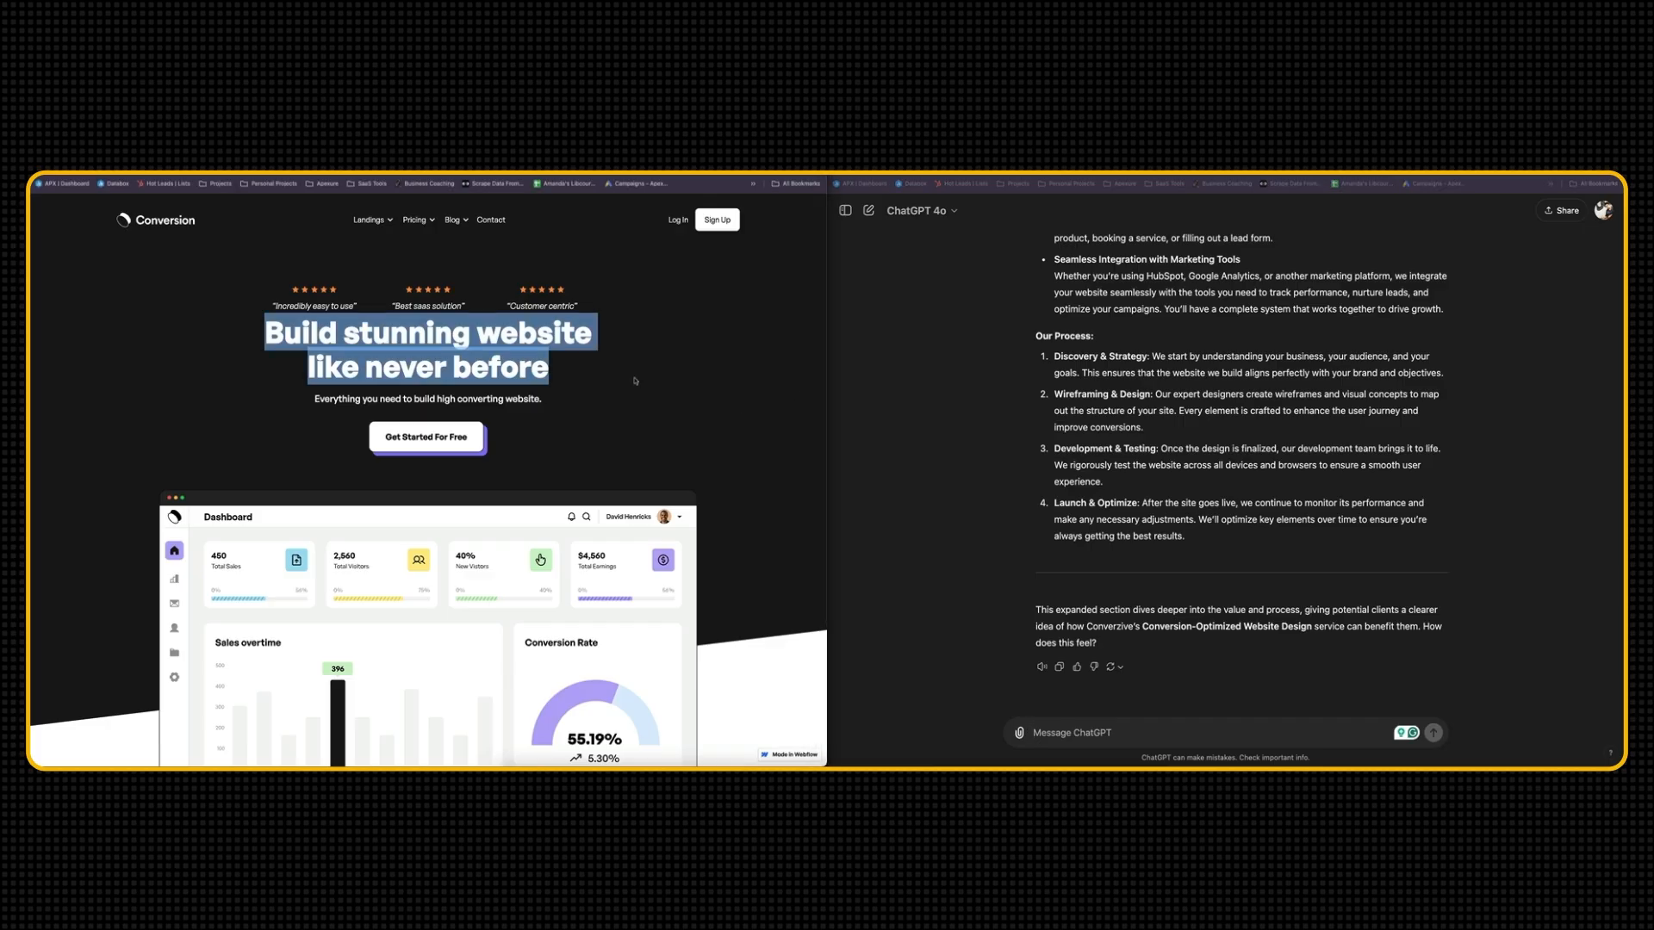
{"action": "left_click", "coordinate": [1127, 733]}
{"action": "triple_click", "coordinate": [434, 333]}
{"action": "key", "text": "super+c"}
{"action": "key", "text": "super+t"}
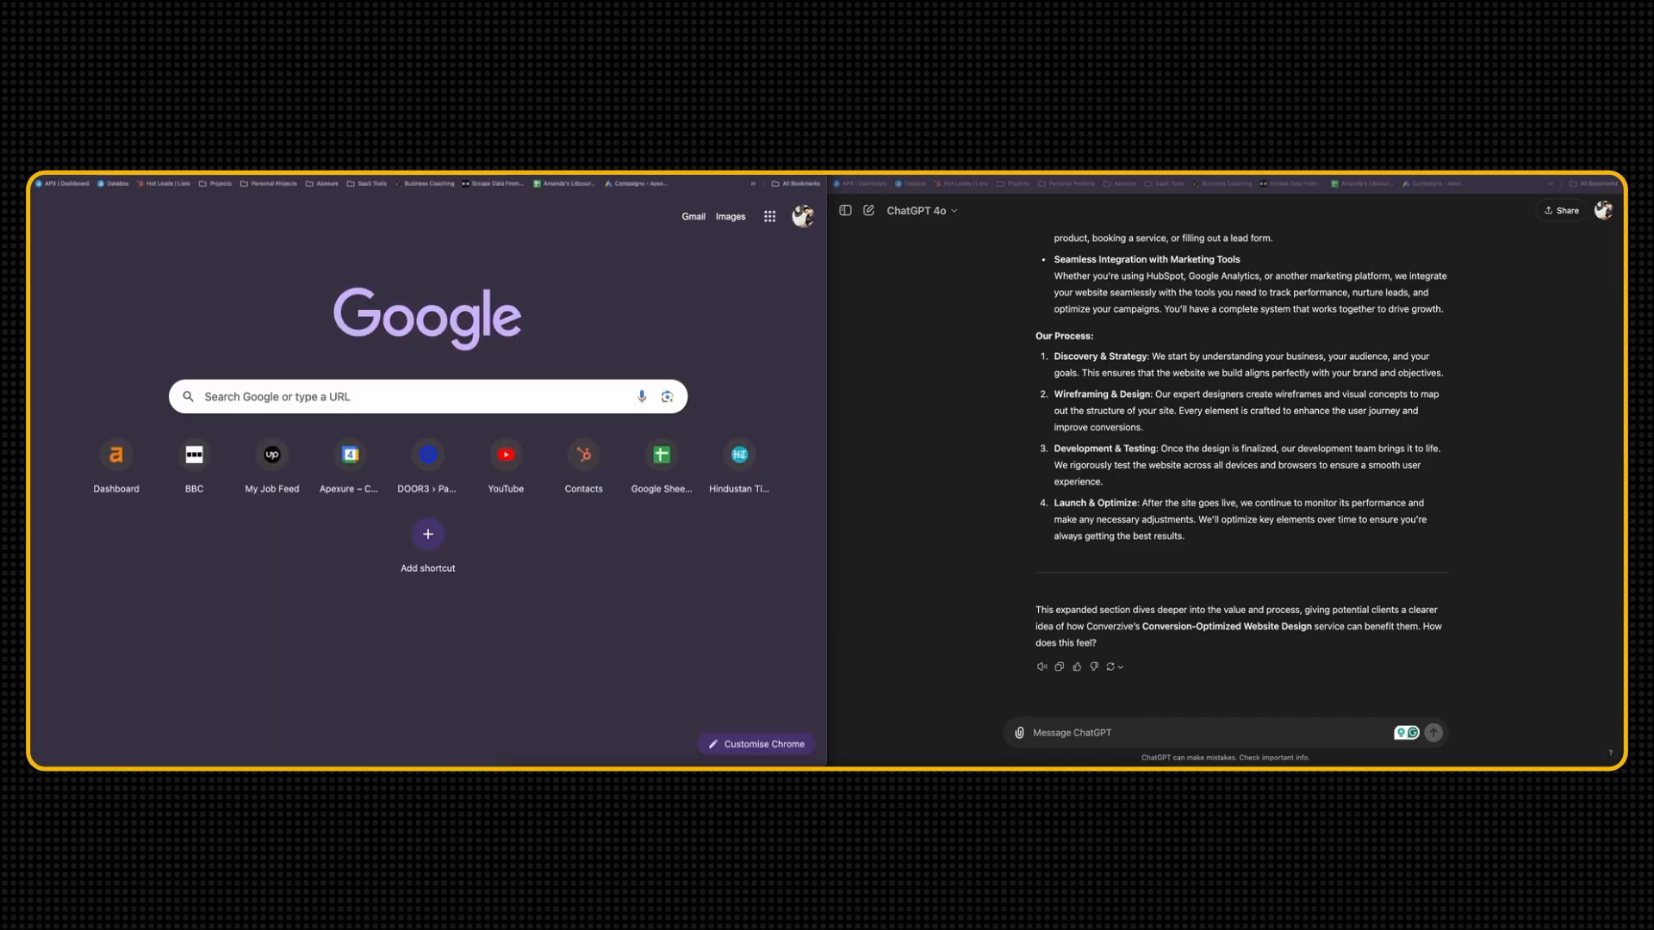
{"action": "type", "text": "count"}
{"action": "key", "text": "Down"}
{"action": "key", "text": "Return"}
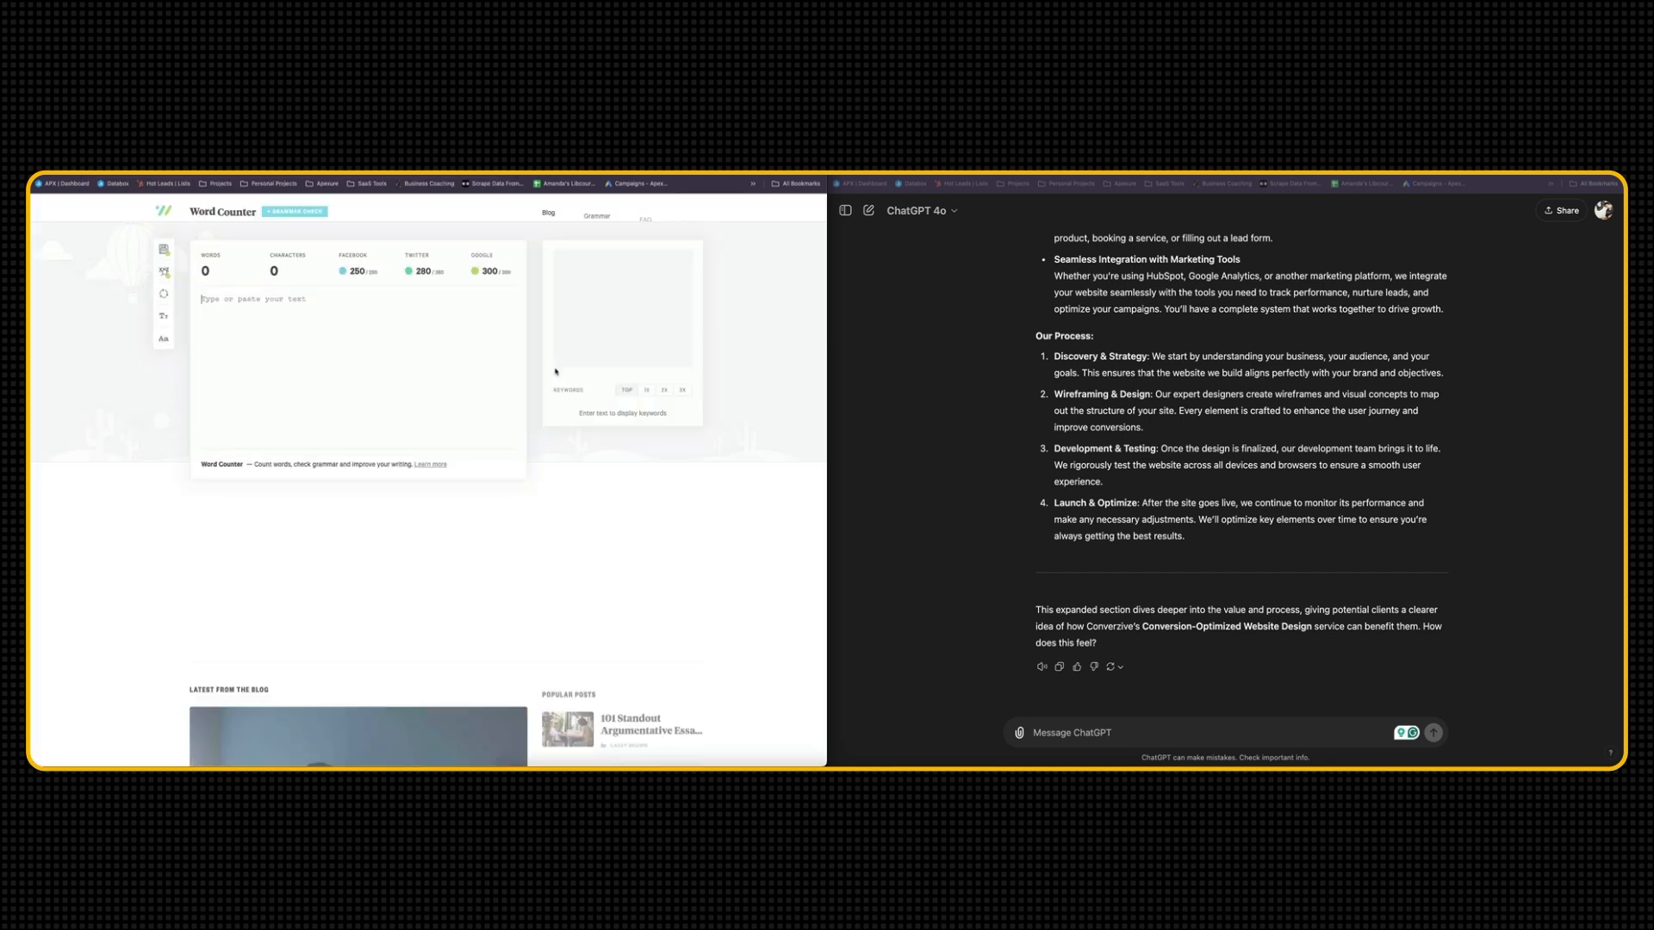
{"action": "left_click", "coordinate": [492, 561]}
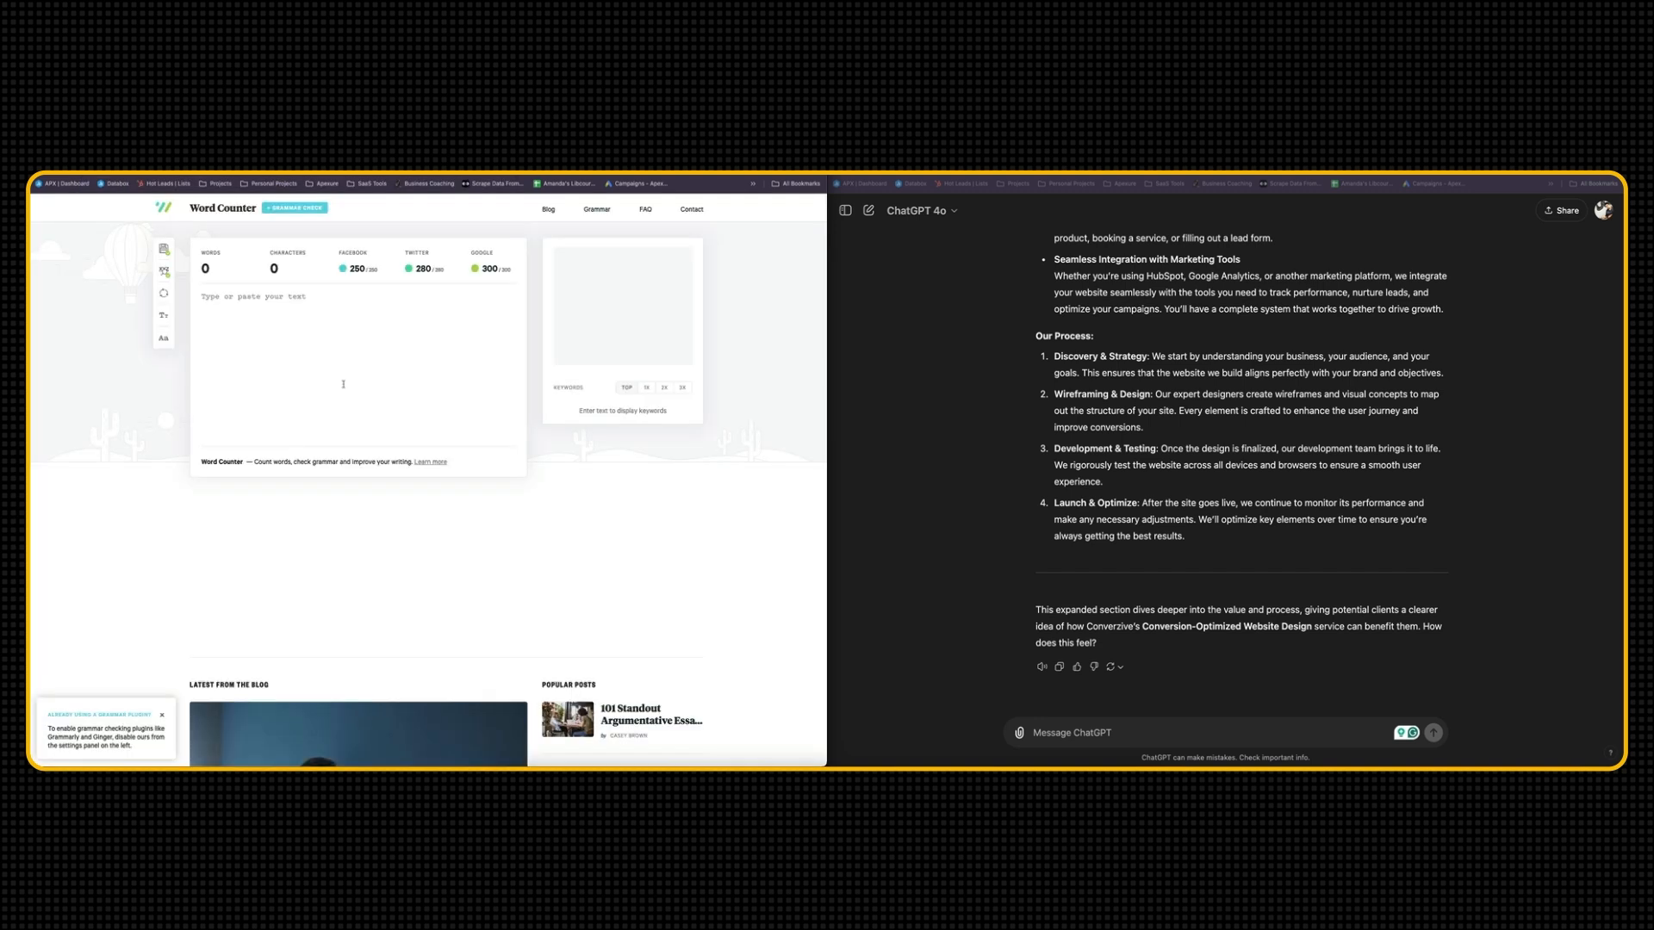
{"action": "key", "text": "super+v"}
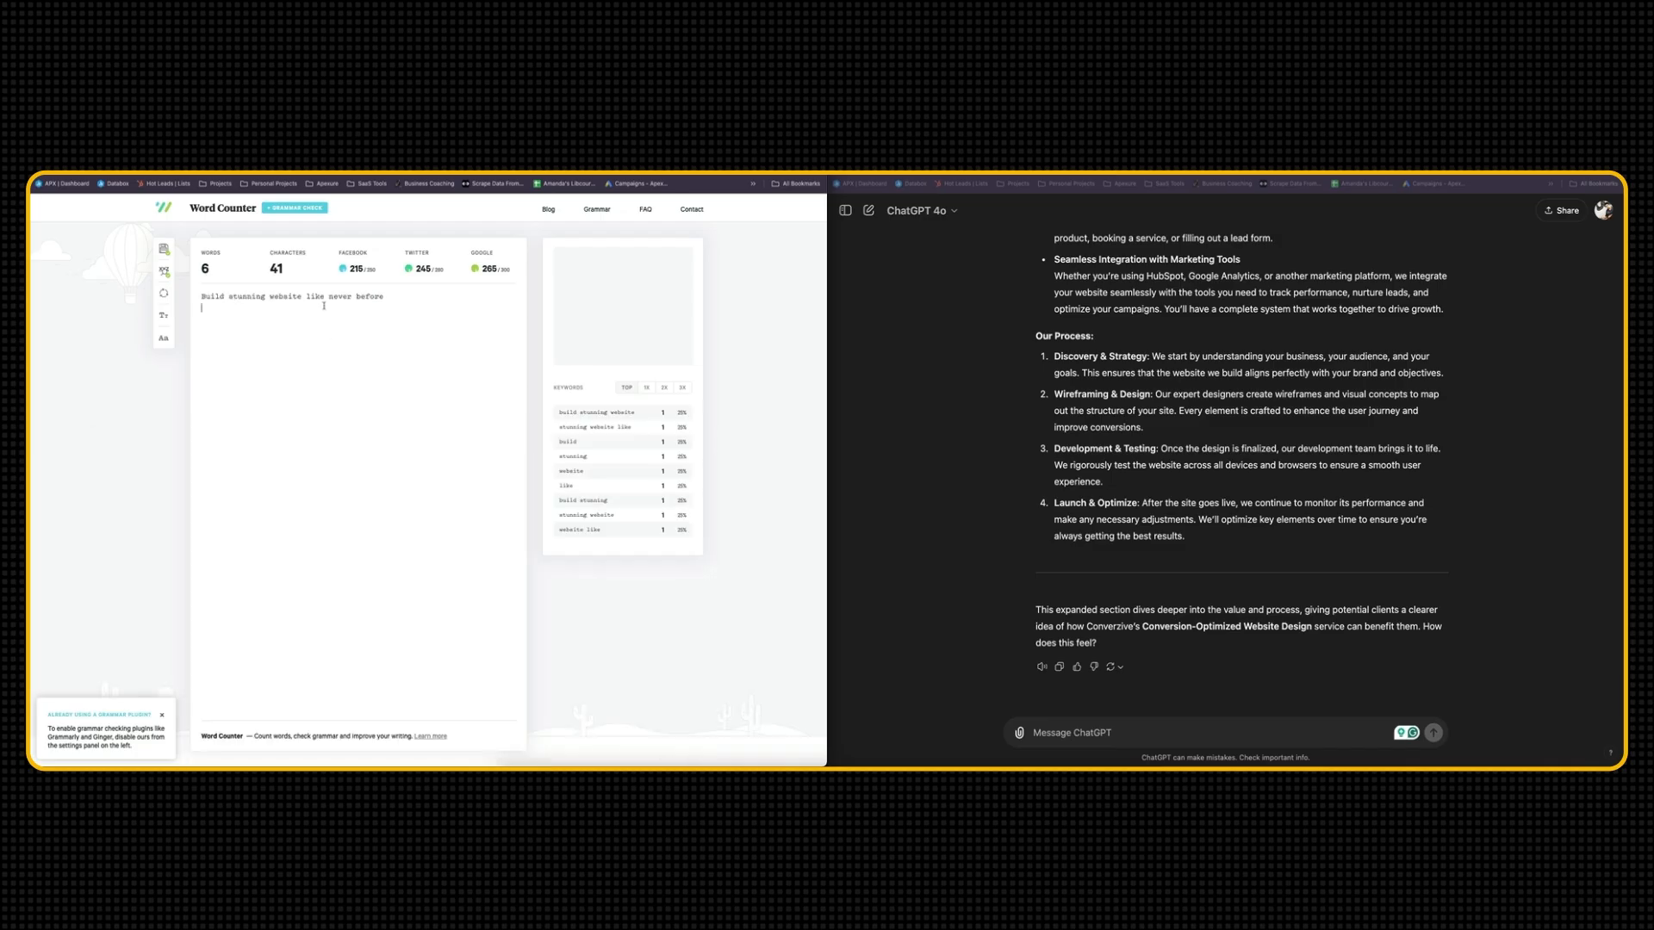
Ask ChatGPT "can you write a headline (around 6 words) for this page."
{"action": "left_click", "coordinate": [1175, 739]}
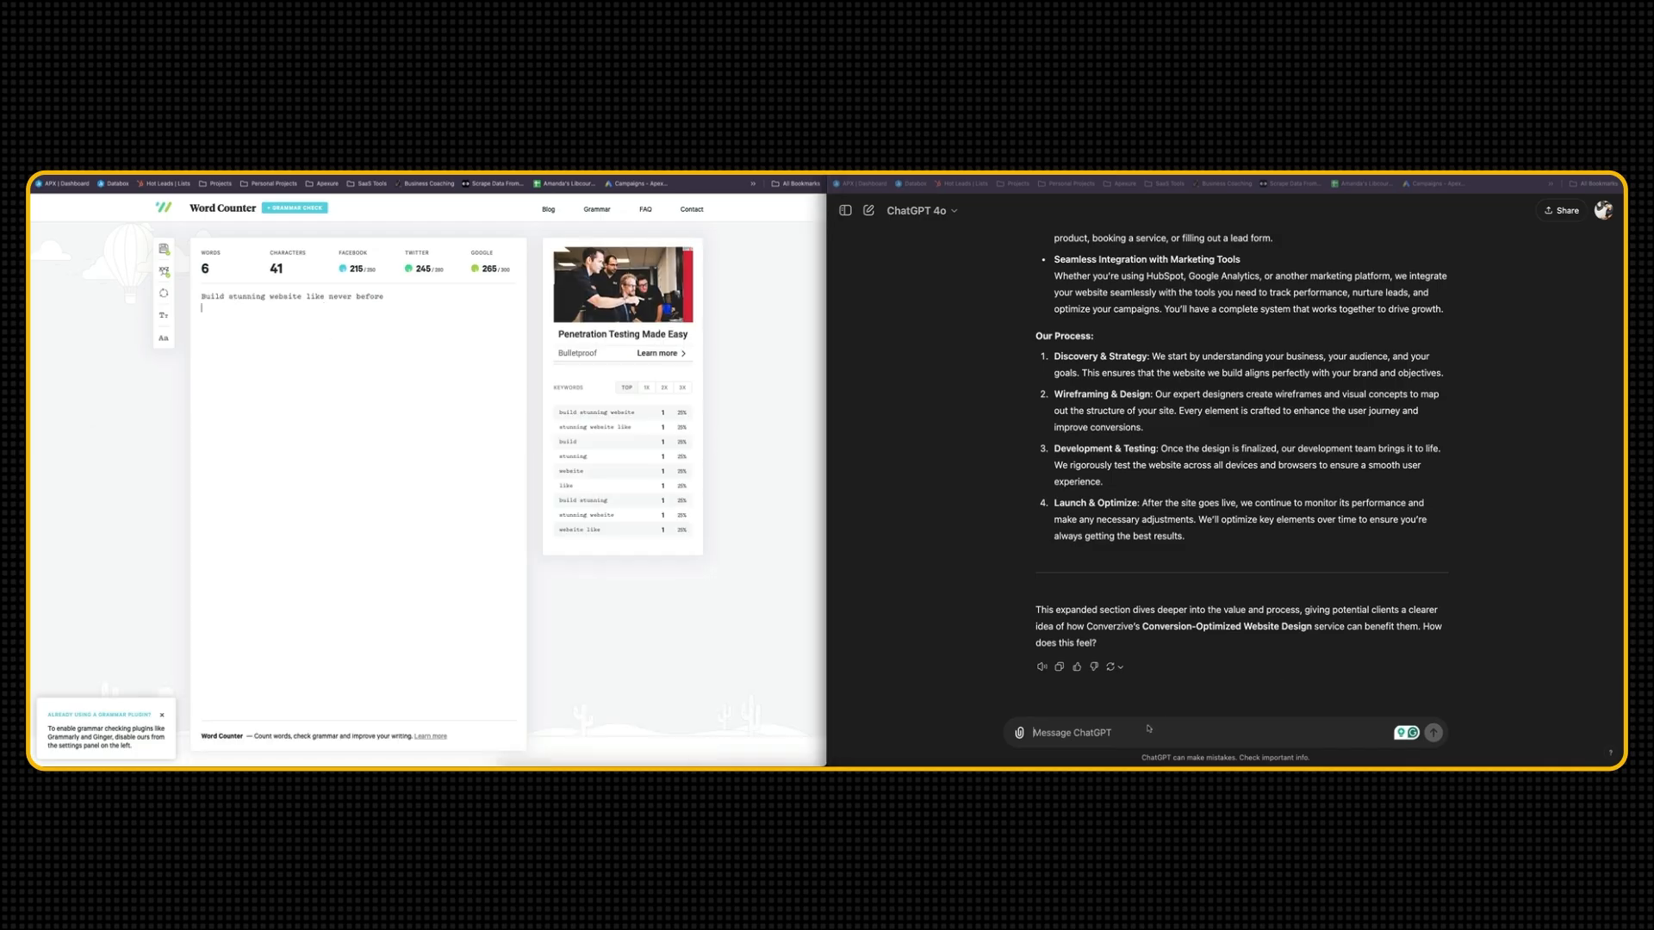
{"action": "type", "text": "can you write a headline (around 6 words) for this page."}
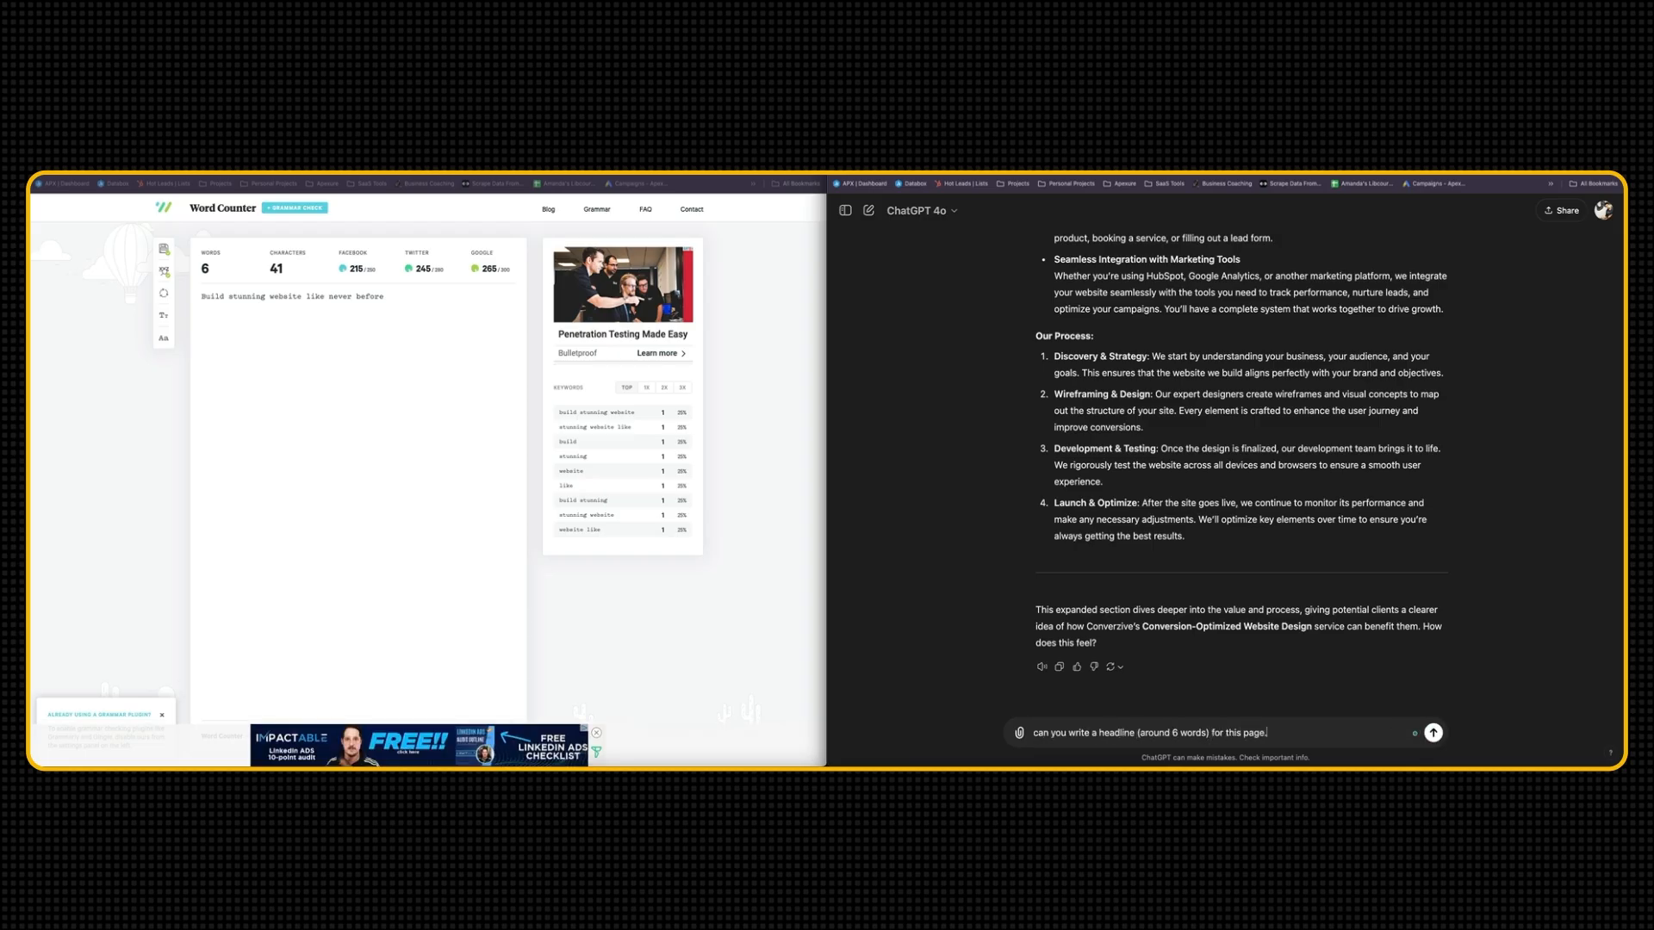
{"action": "key", "text": "Return"}
{"action": "type", "text": "w"}
{"action": "key", "text": "BackSpace"}
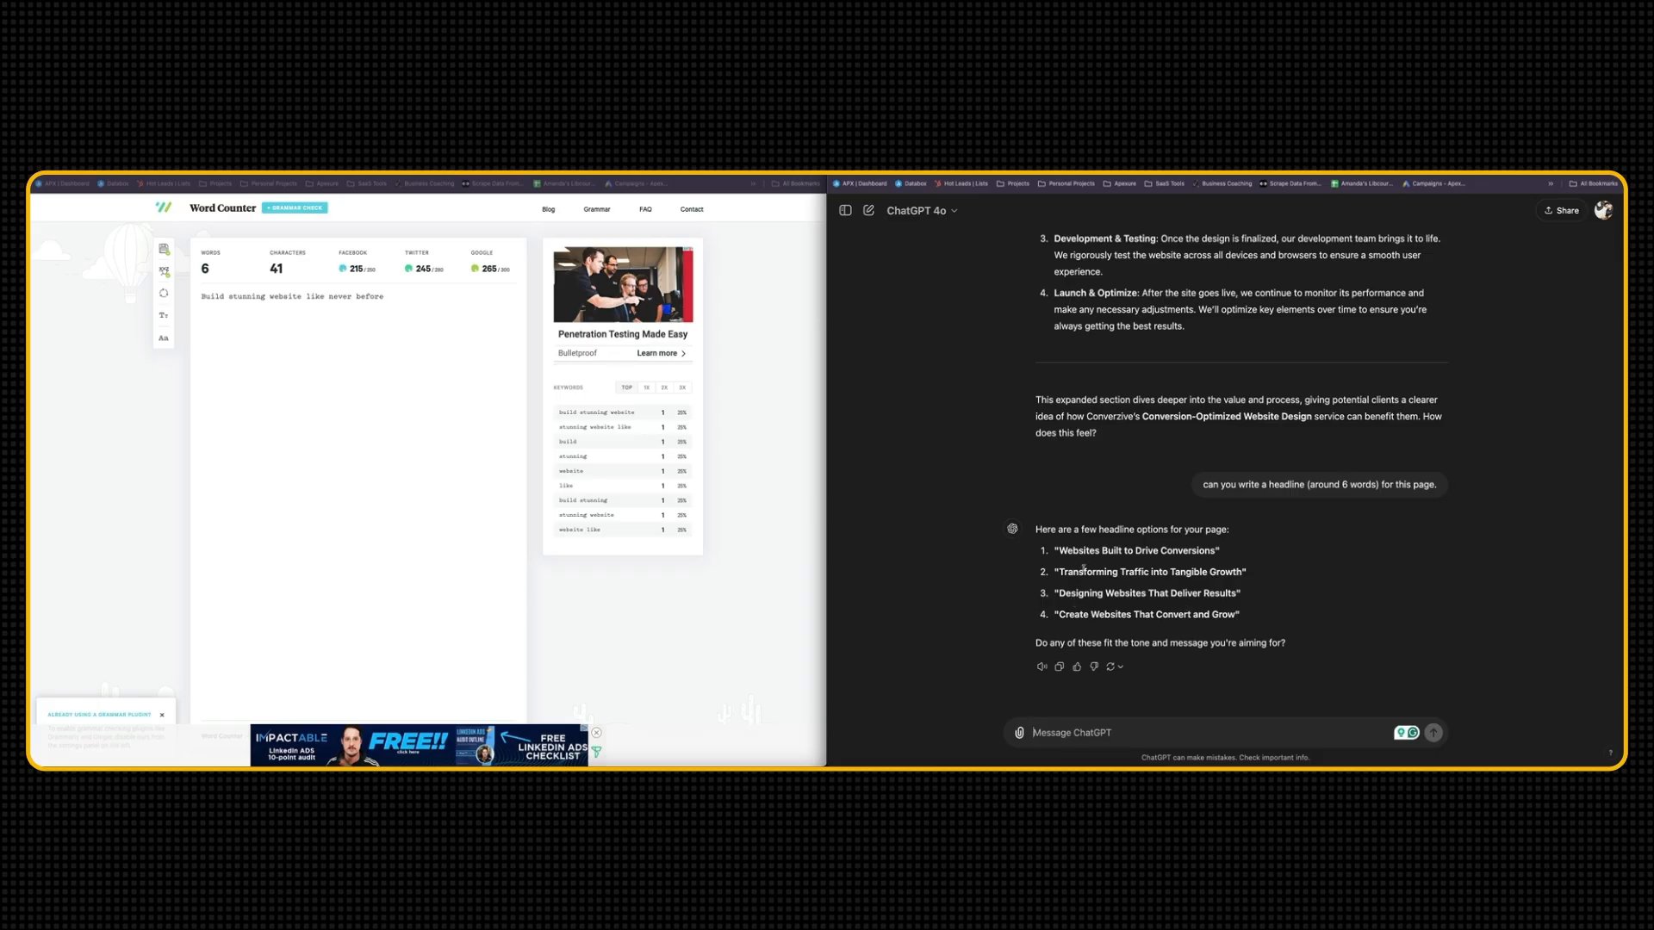
Copy the headline option "Create Websites That Convert and Grow" to the end of the Converzive Website Copy document, below the testimonials
{"action": "left_click_drag", "start_coordinate": [1060, 615], "coordinate": [1237, 614]}
{"action": "key", "text": "ctrl+c"}
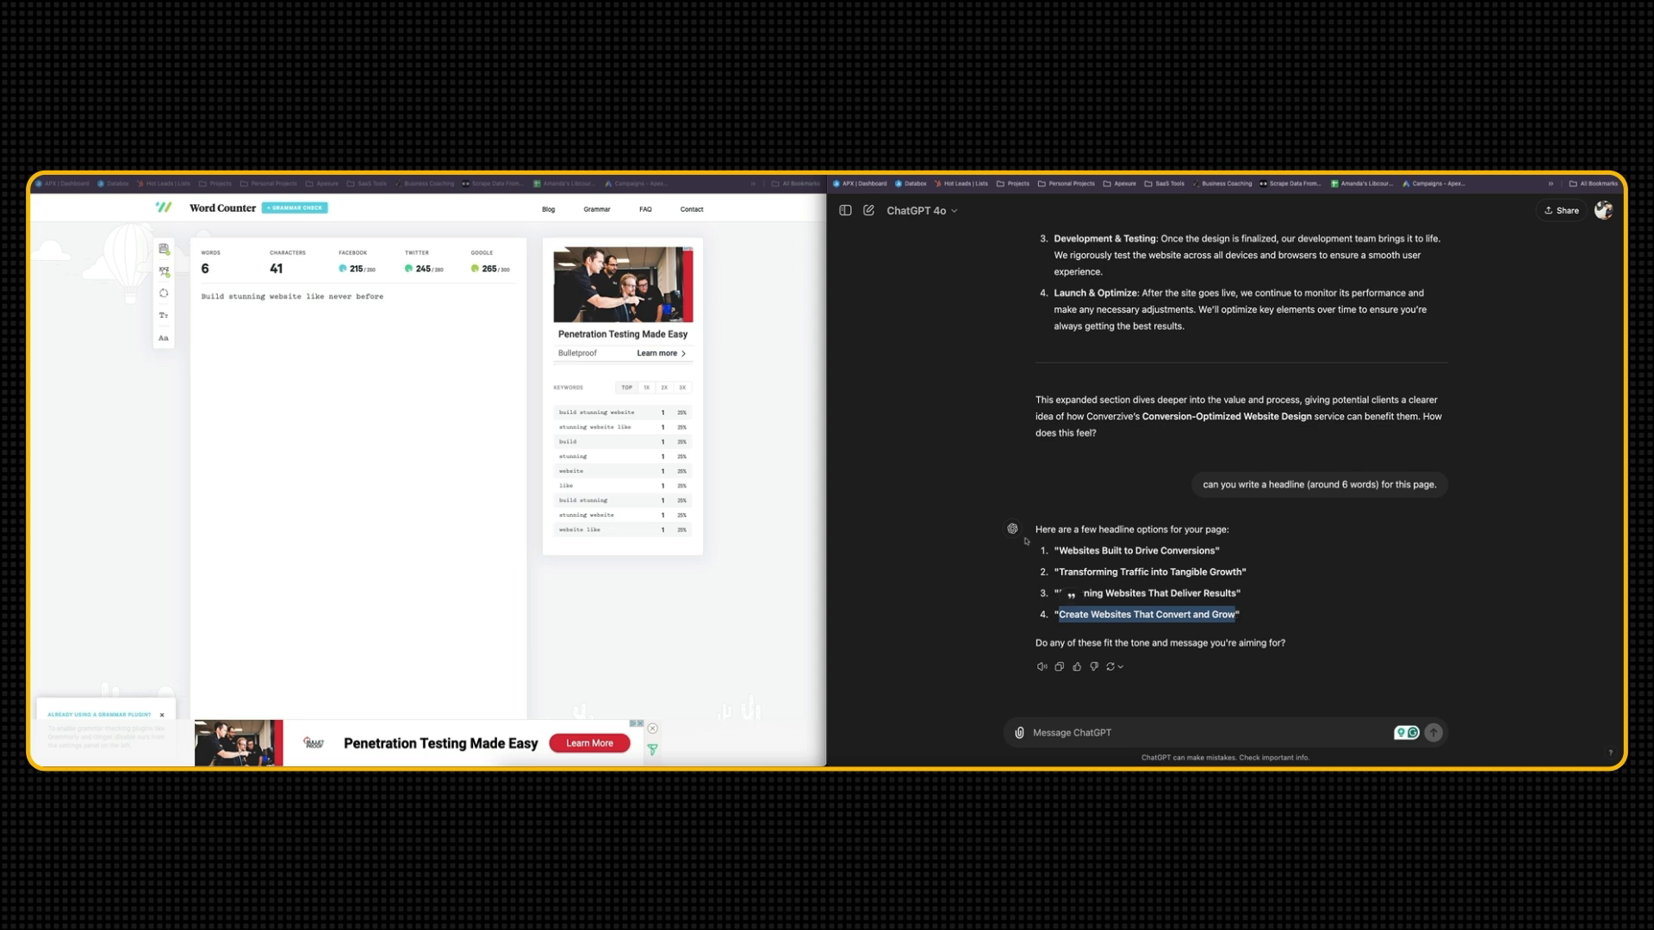
{"action": "left_click", "coordinate": [422, 176]}
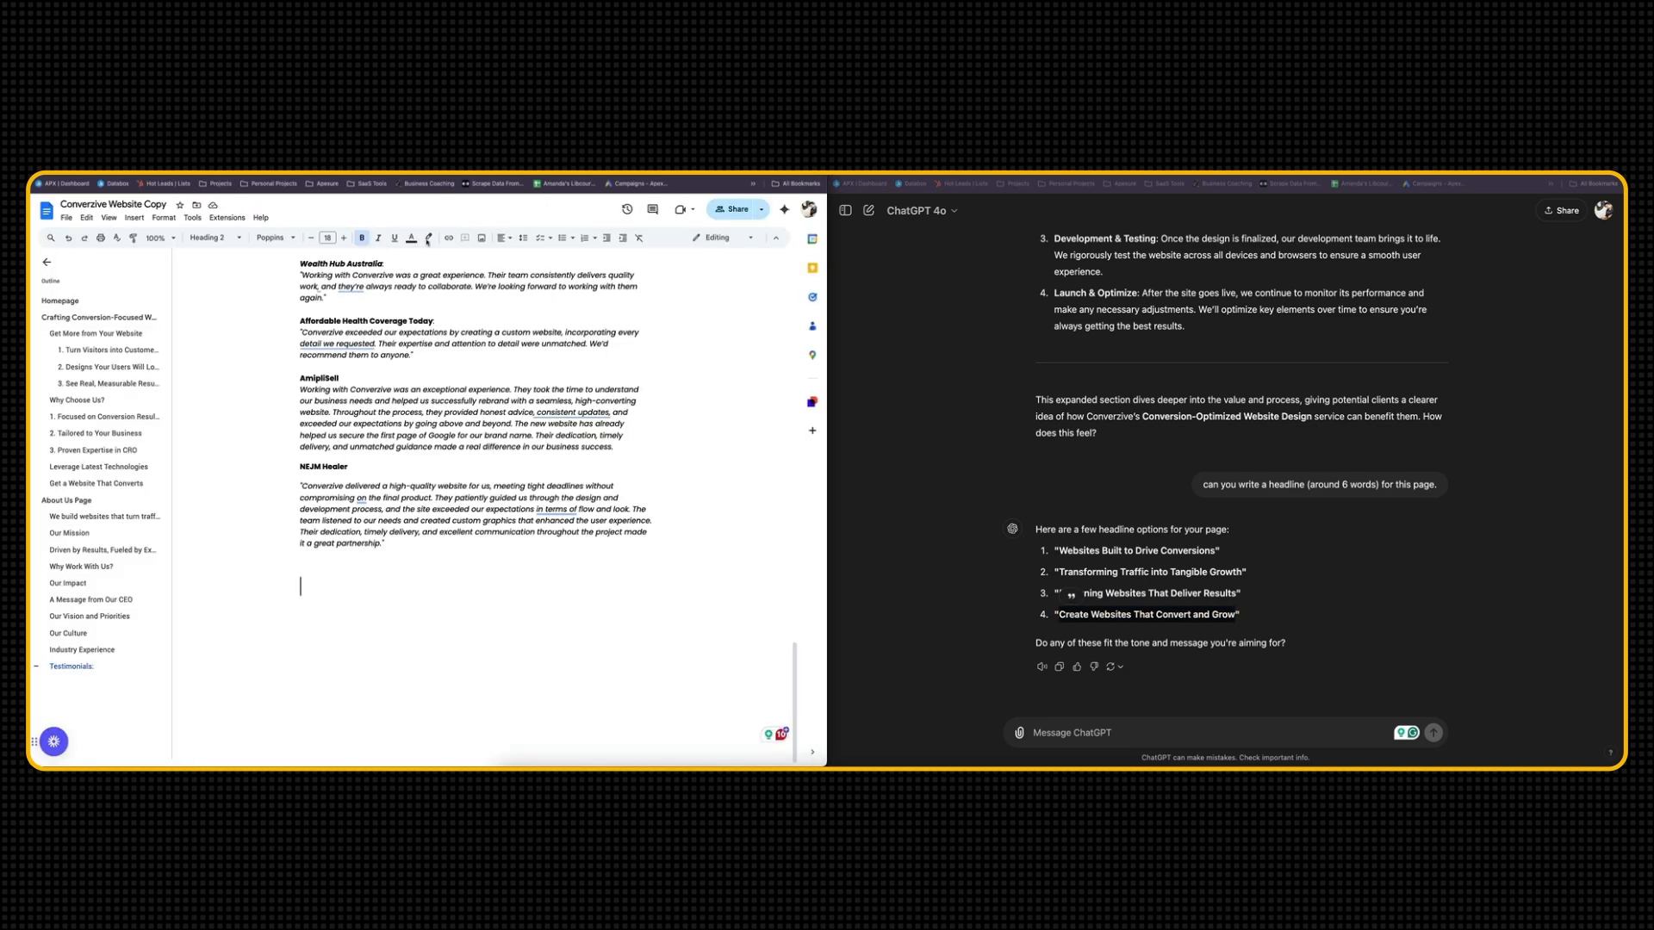
{"action": "scroll", "coordinate": [428, 569], "scroll_direction": "up", "scroll_amount": 15}
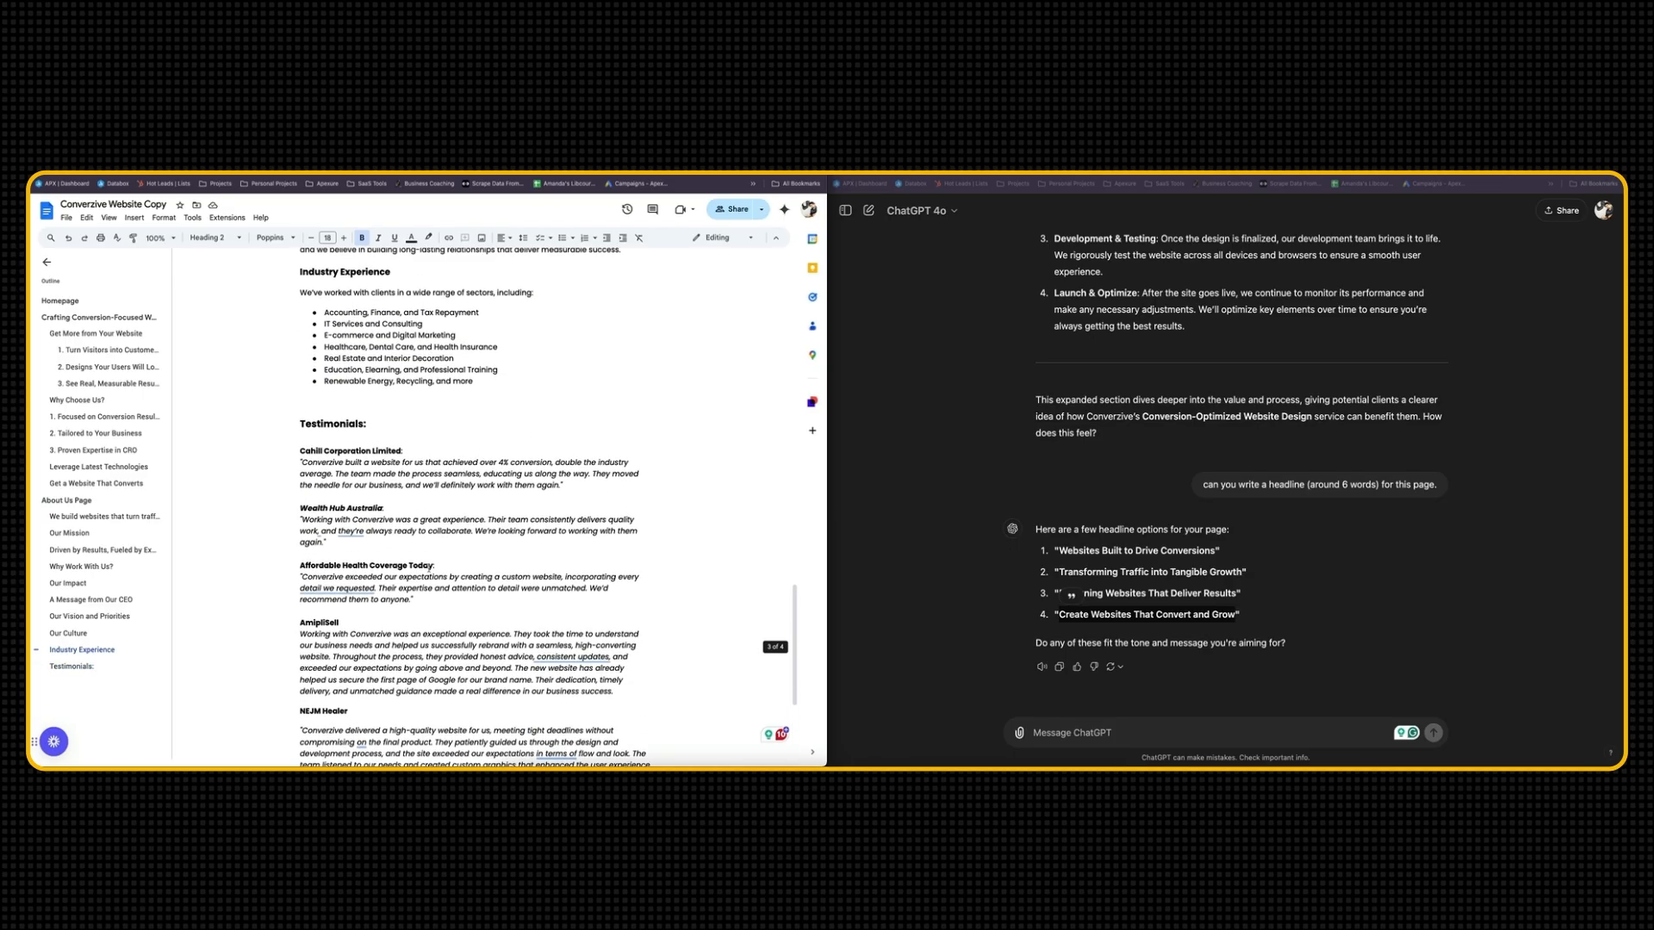
{"action": "scroll", "coordinate": [428, 569], "scroll_direction": "up", "scroll_amount": 5}
{"action": "scroll", "coordinate": [428, 570], "scroll_direction": "down", "scroll_amount": 6}
{"action": "scroll", "coordinate": [428, 569], "scroll_direction": "up", "scroll_amount": 5}
{"action": "scroll", "coordinate": [428, 570], "scroll_direction": "down", "scroll_amount": 5}
{"action": "scroll", "coordinate": [428, 570], "scroll_direction": "down", "scroll_amount": 6}
{"action": "scroll", "coordinate": [428, 569], "scroll_direction": "down", "scroll_amount": 5}
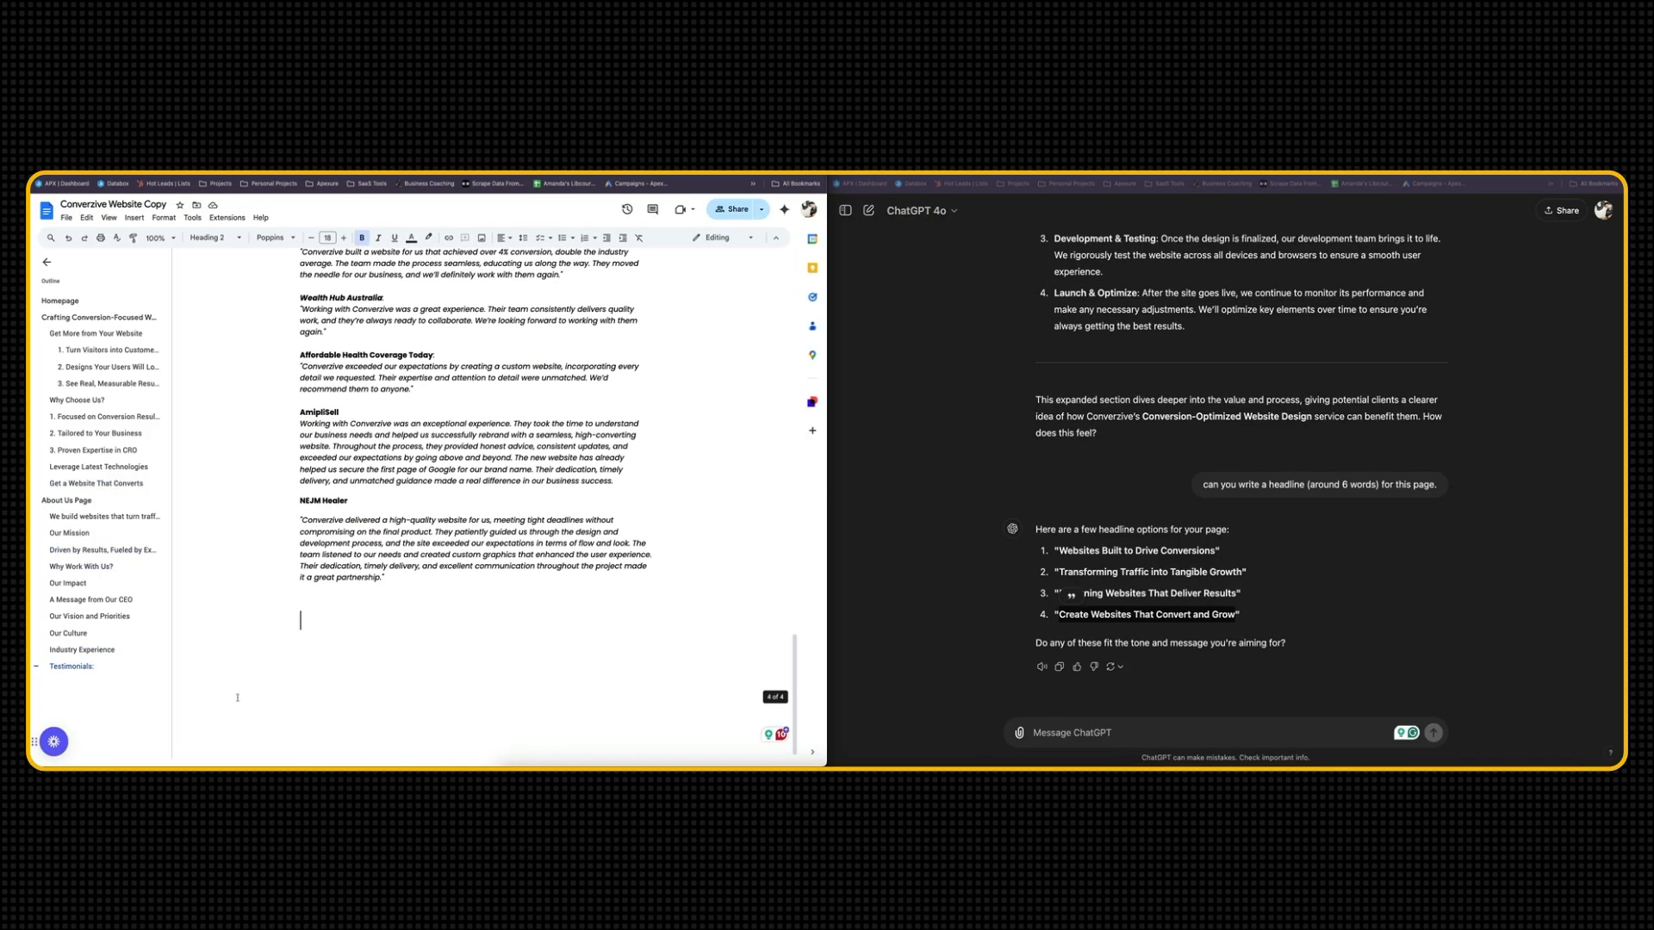
{"action": "left_click", "coordinate": [329, 645]}
{"action": "key", "text": "ctrl+v"}
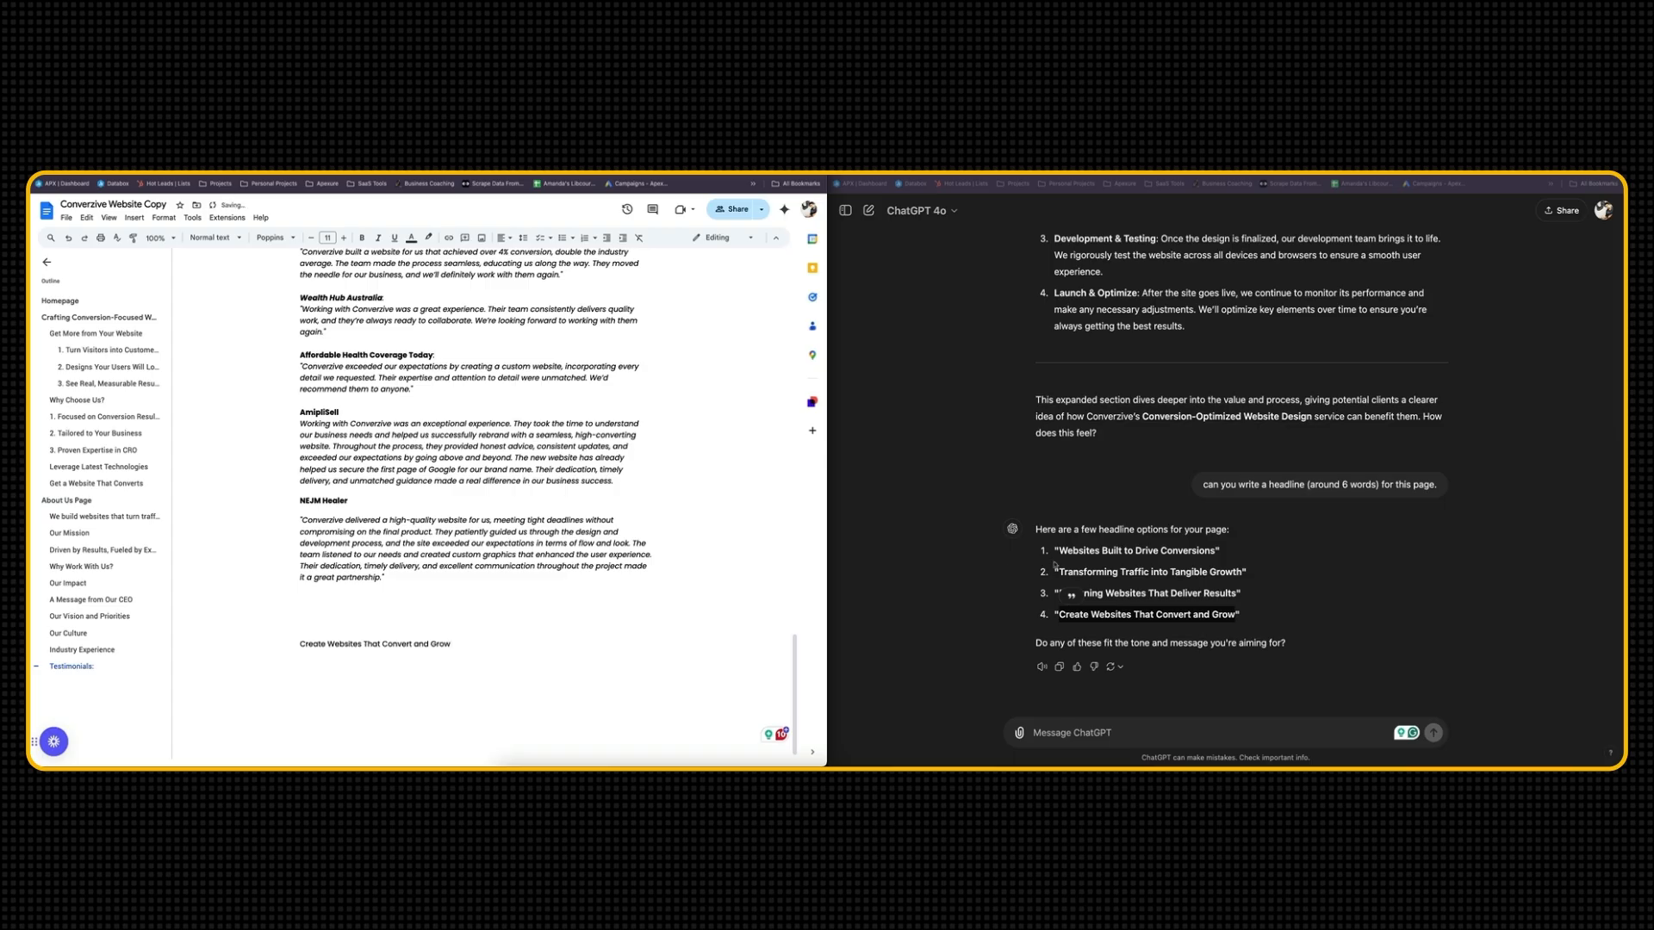
Copy the title "Conversion-Optimized Website Design" from ChatGPT's expanded service copy into the document above the new headline
{"action": "scroll", "coordinate": [1054, 565], "scroll_direction": "up", "scroll_amount": 10}
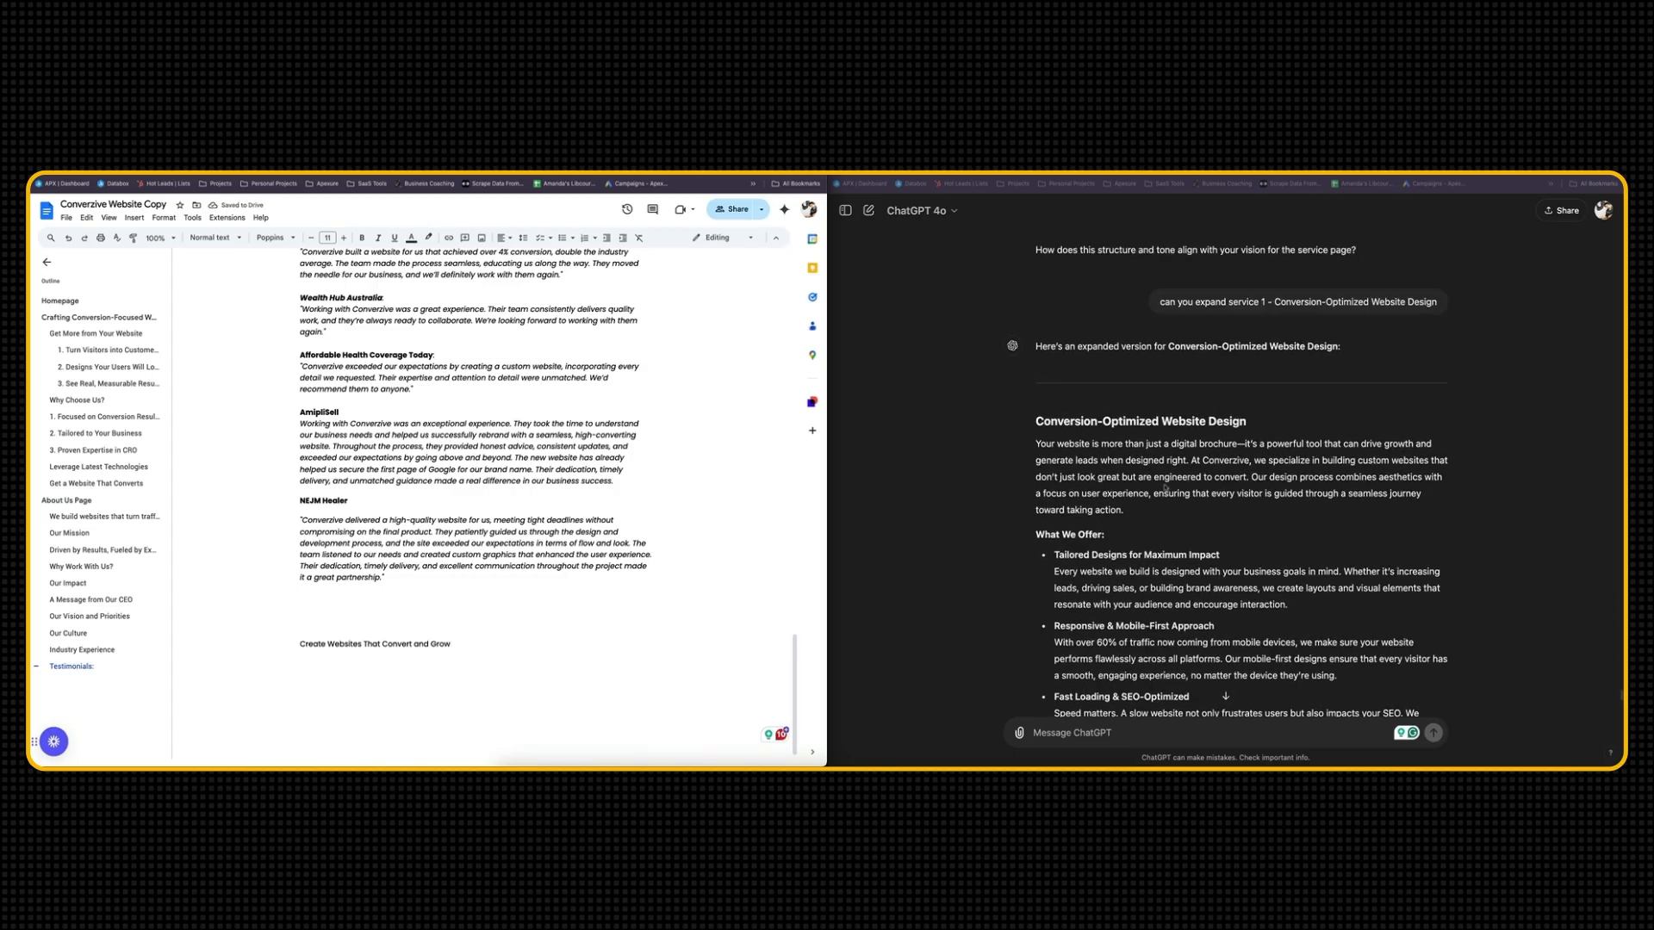
{"action": "triple_click", "coordinate": [1183, 421]}
{"action": "key", "text": "super+c"}
{"action": "left_click", "coordinate": [364, 626]}
{"action": "key", "text": "super+v"}
Format the pasted "Conversion-Optimized Website Design" title as Heading 2
{"action": "left_click_drag", "start_coordinate": [488, 622], "coordinate": [225, 610]}
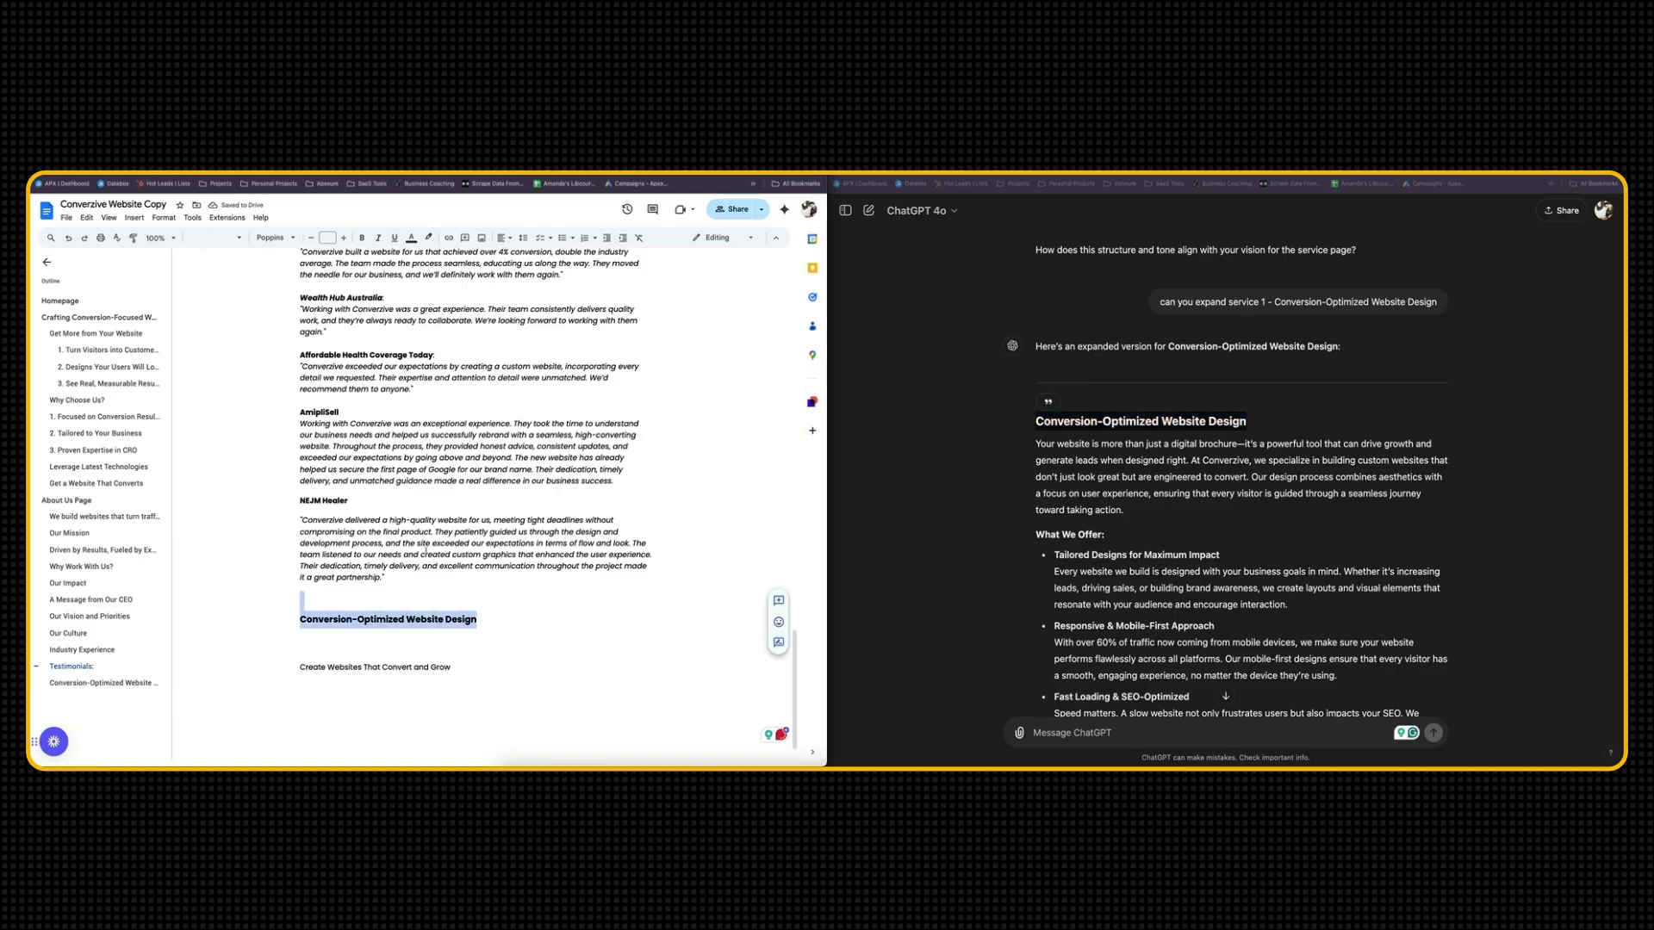
{"action": "triple_click", "coordinate": [412, 618]}
{"action": "left_click", "coordinate": [215, 238]}
{"action": "left_click", "coordinate": [237, 407]}
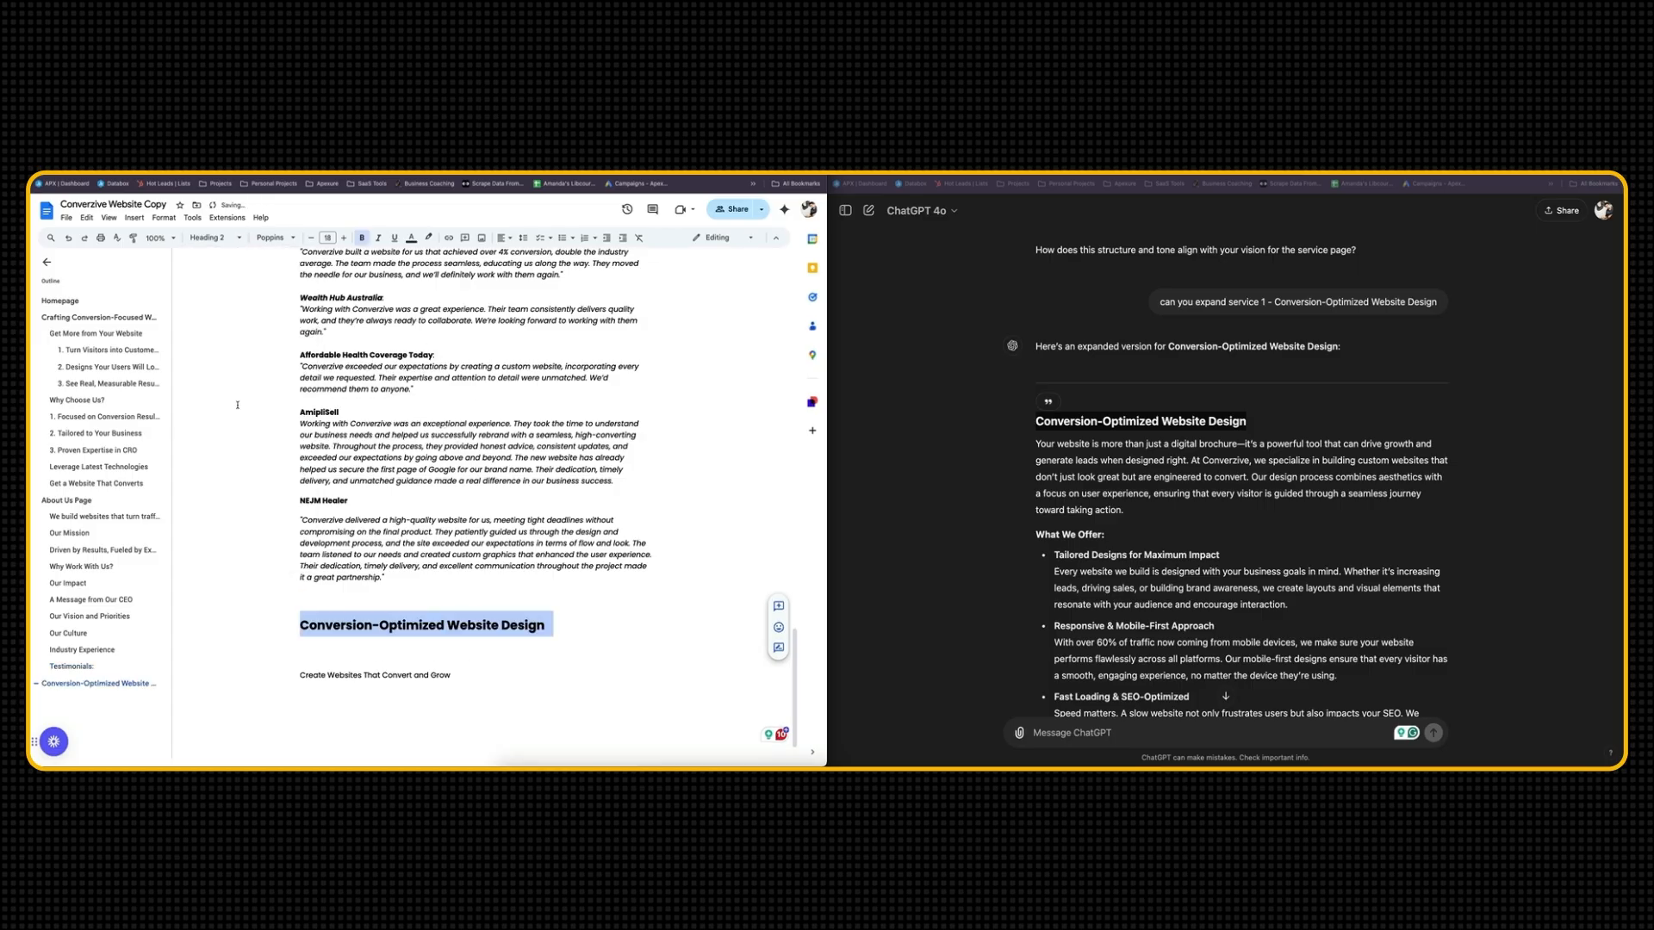
{"action": "left_click", "coordinate": [377, 615]}
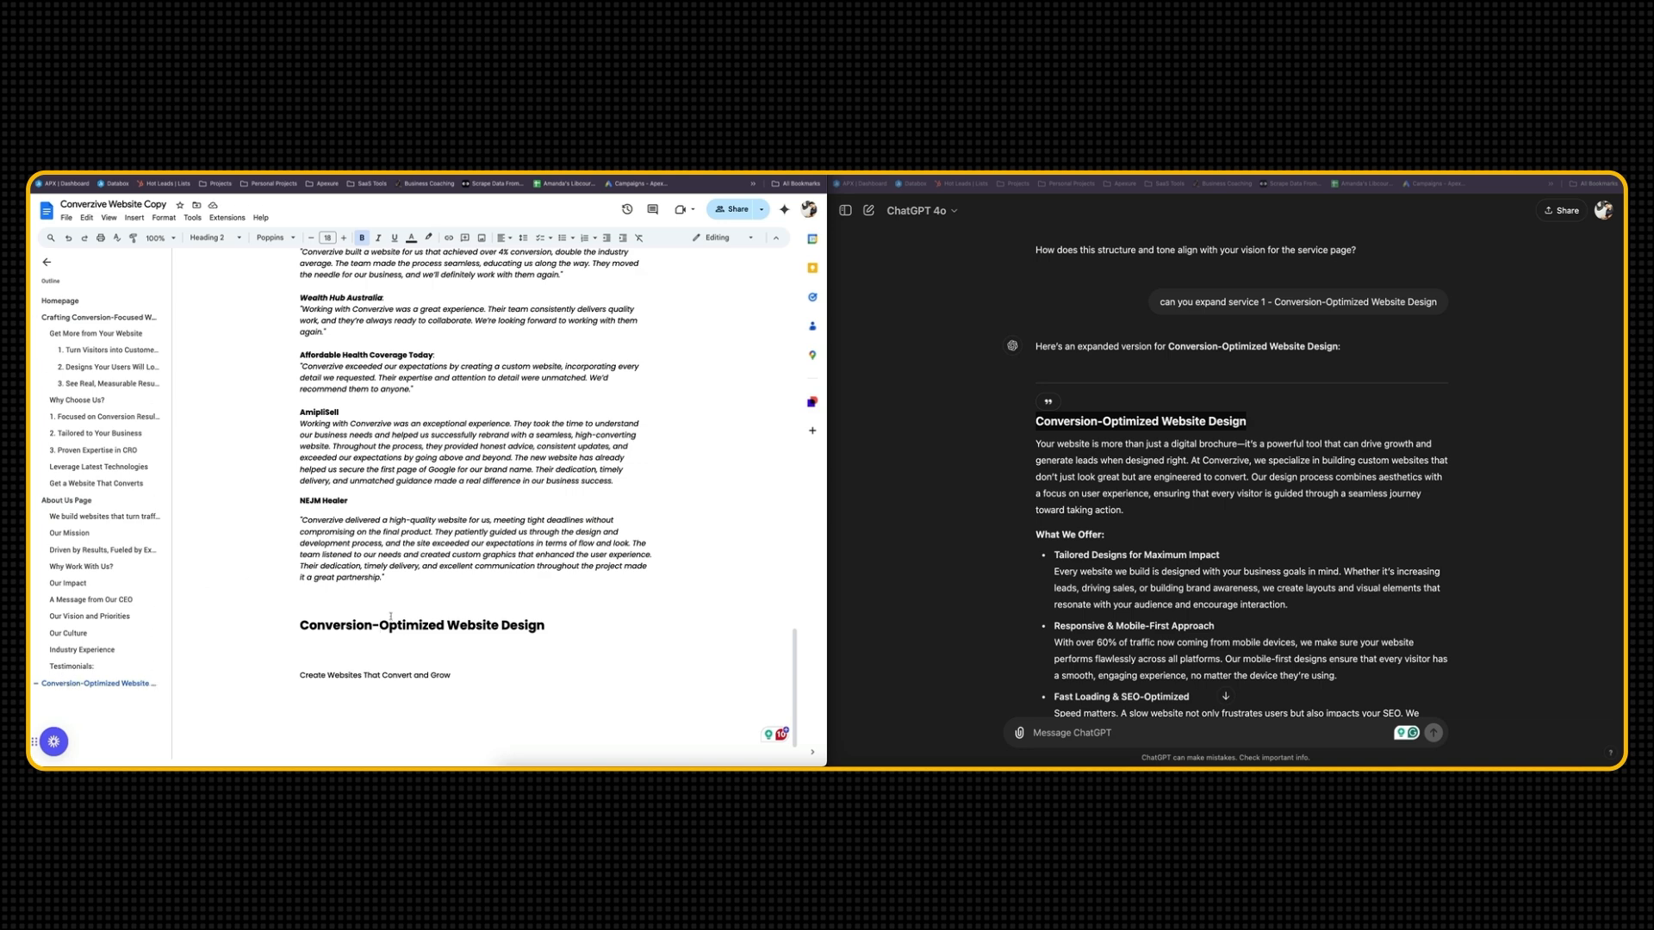
Check how the About Us Page heading is worded, and append "- Service page" to the Conversion-Optimized Website Design heading
{"action": "scroll", "coordinate": [442, 628], "scroll_direction": "up", "scroll_amount": 15}
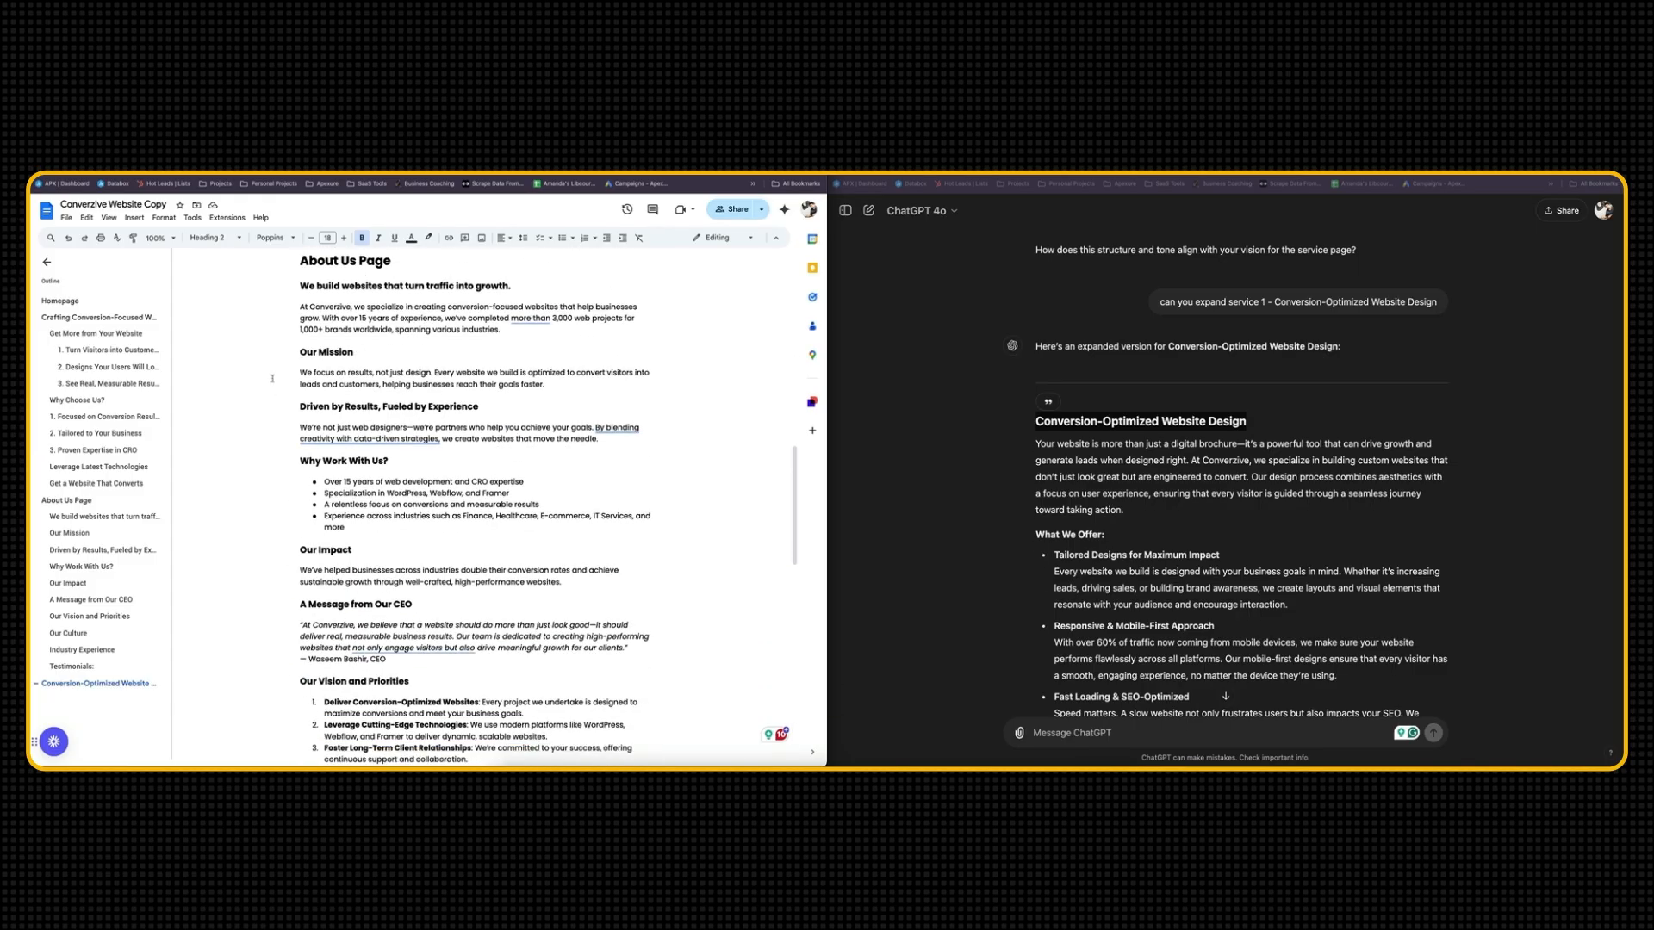
{"action": "scroll", "coordinate": [336, 585], "scroll_direction": "up", "scroll_amount": 2}
{"action": "left_click", "coordinate": [318, 359]}
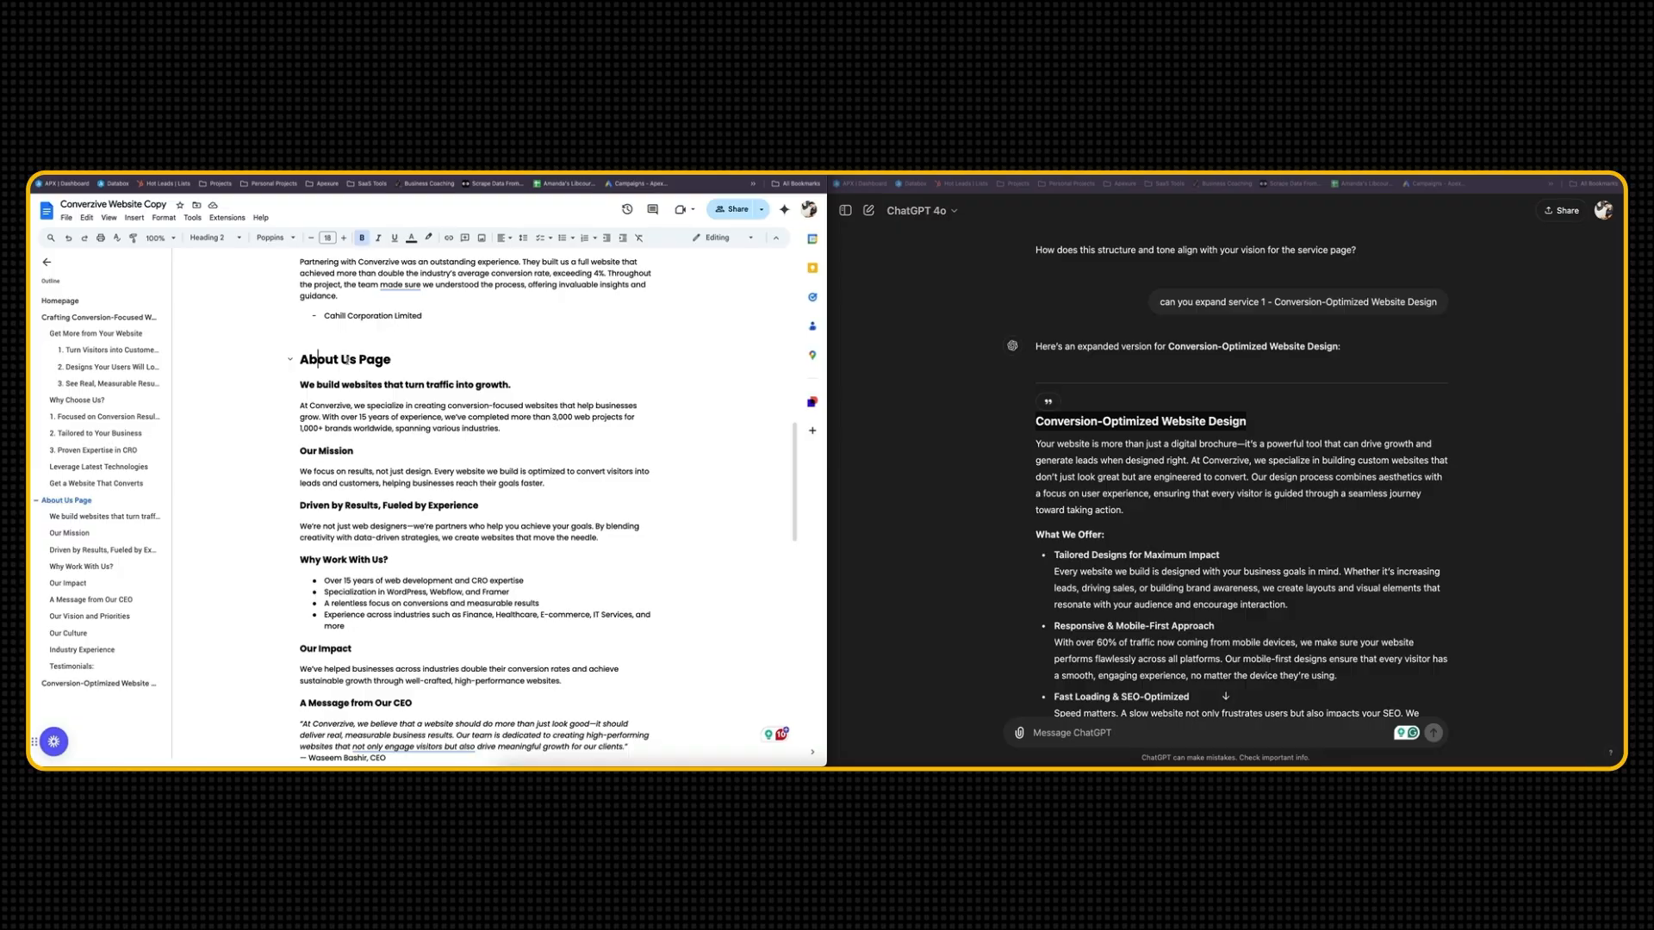
{"action": "scroll", "coordinate": [358, 466], "scroll_direction": "down", "scroll_amount": 15}
{"action": "scroll", "coordinate": [358, 465], "scroll_direction": "down", "scroll_amount": 3}
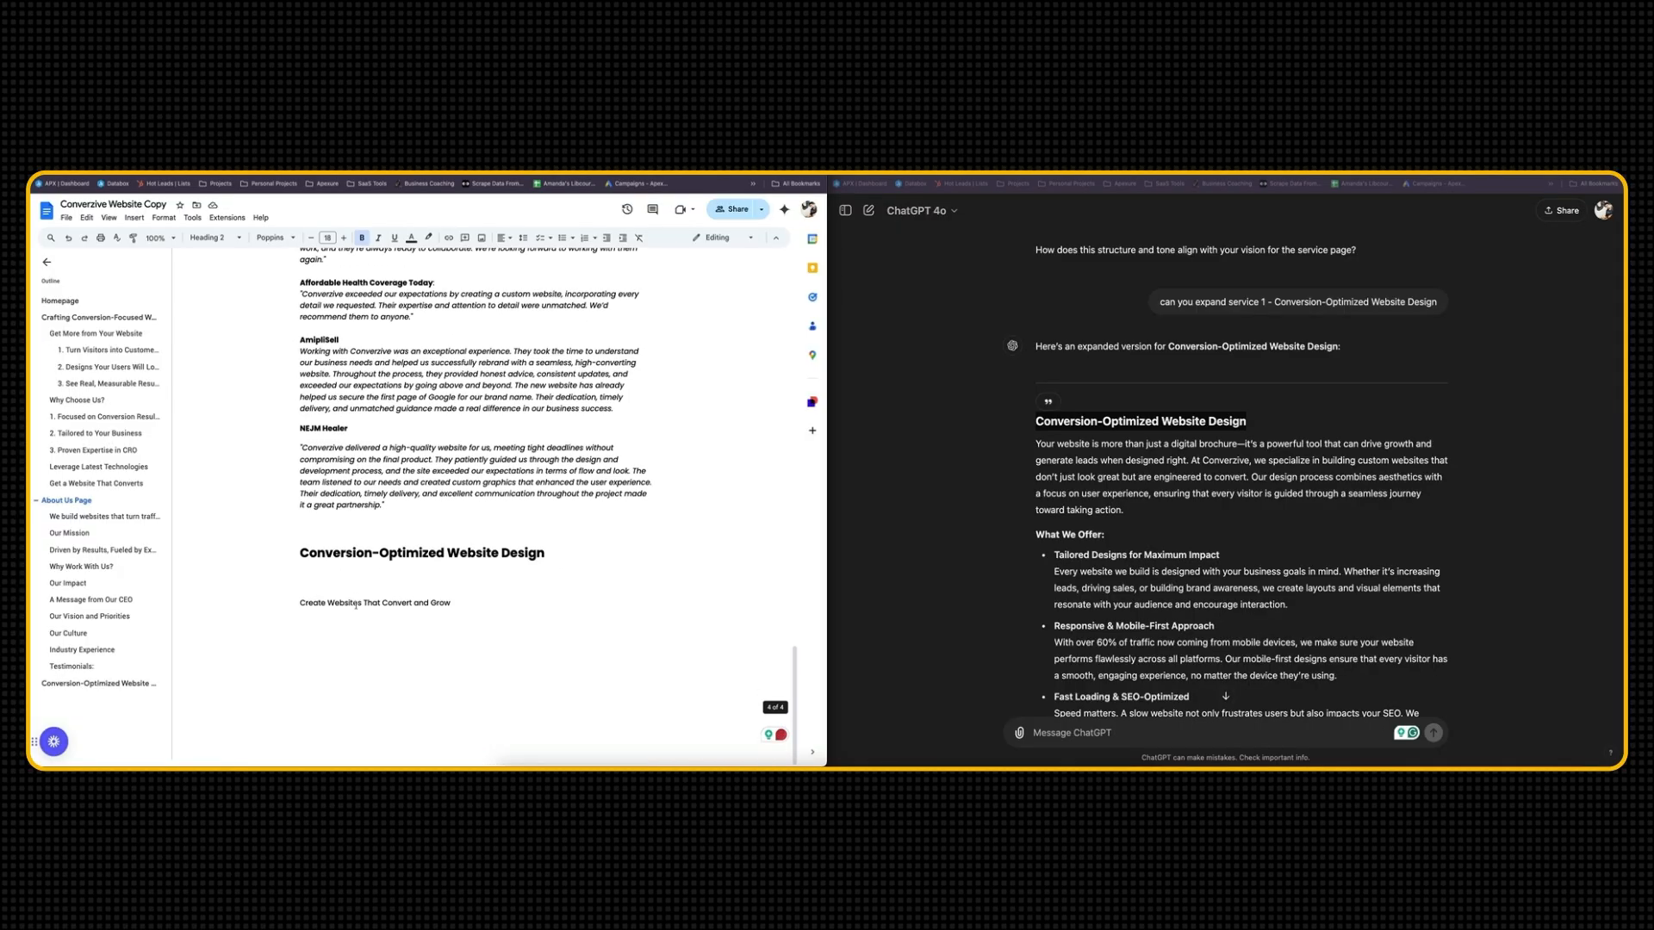
{"action": "scroll", "coordinate": [425, 553], "scroll_direction": "up", "scroll_amount": 2}
{"action": "left_click_drag", "start_coordinate": [546, 625], "coordinate": [298, 625]}
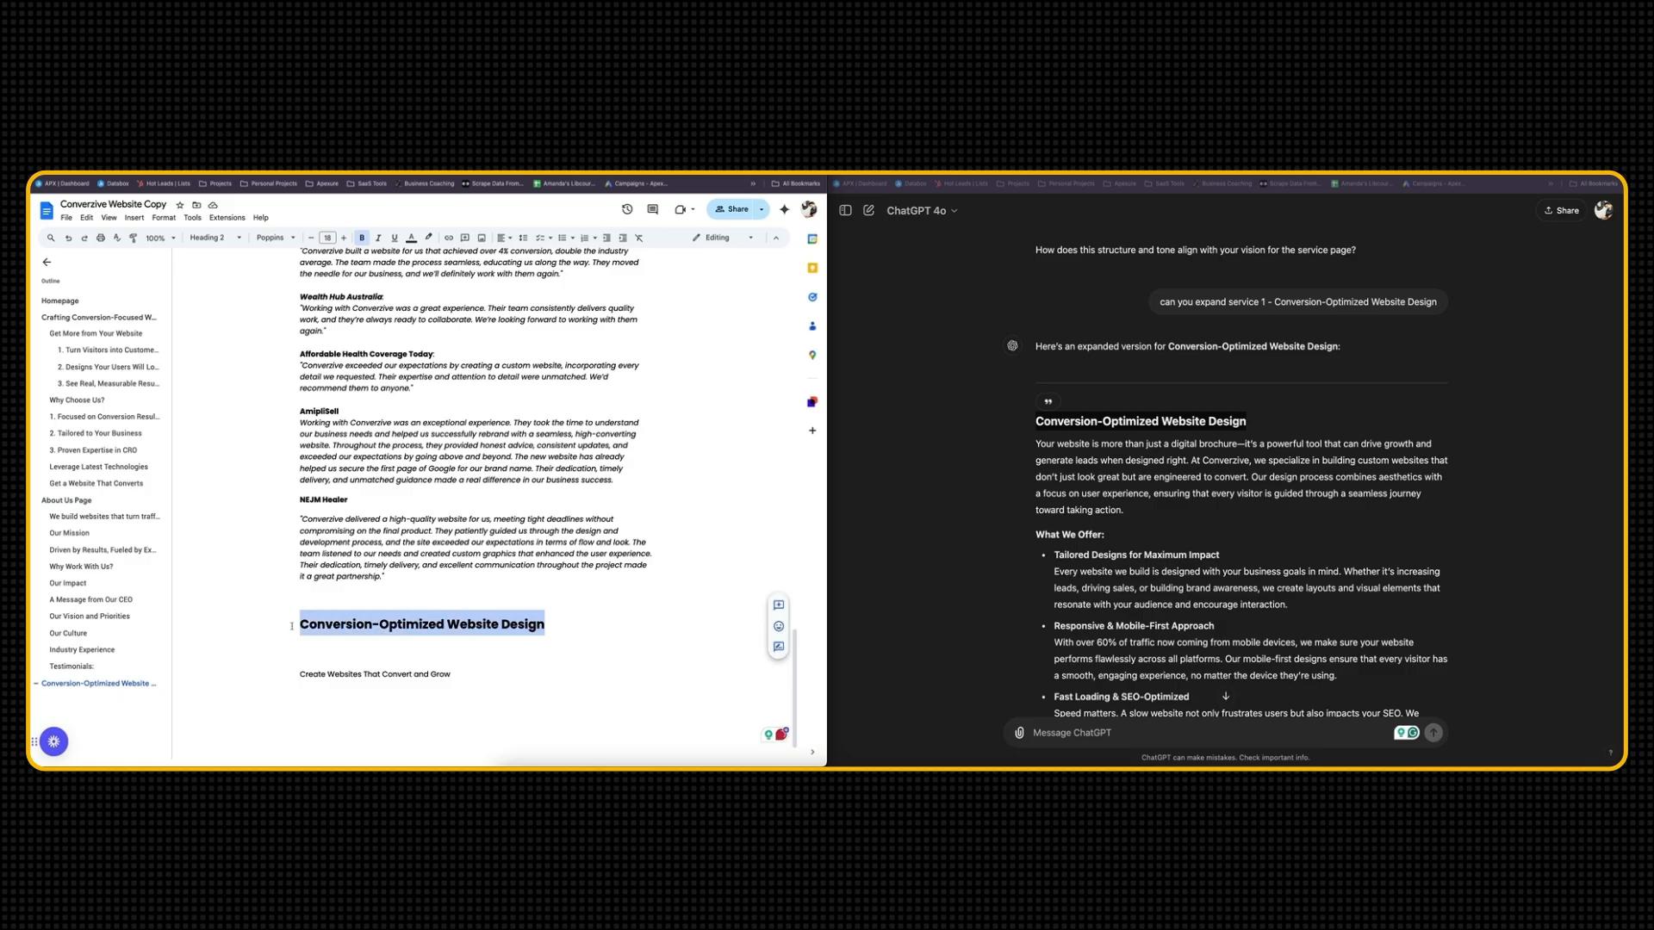
{"action": "double_click", "coordinate": [579, 632]}
{"action": "type", "text": "- S"}
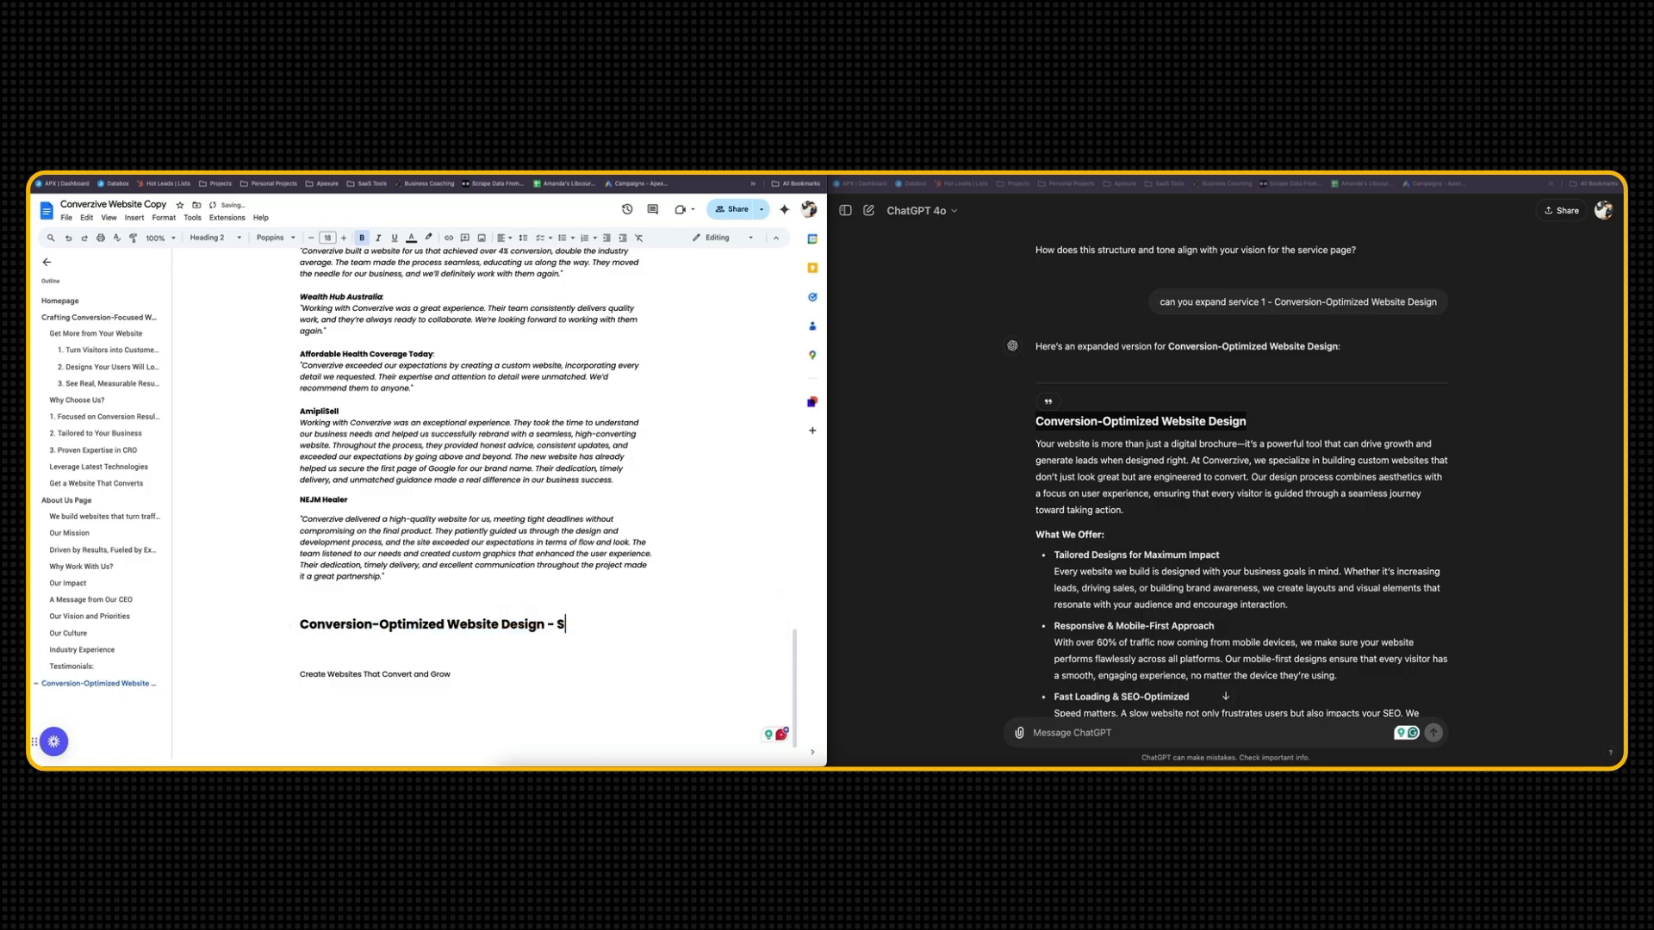
{"action": "type", "text": "ervice page"}
Format "Create Websites That Convert and Grow" as Heading 3 and remove the blank line above it
{"action": "triple_click", "coordinate": [423, 676]}
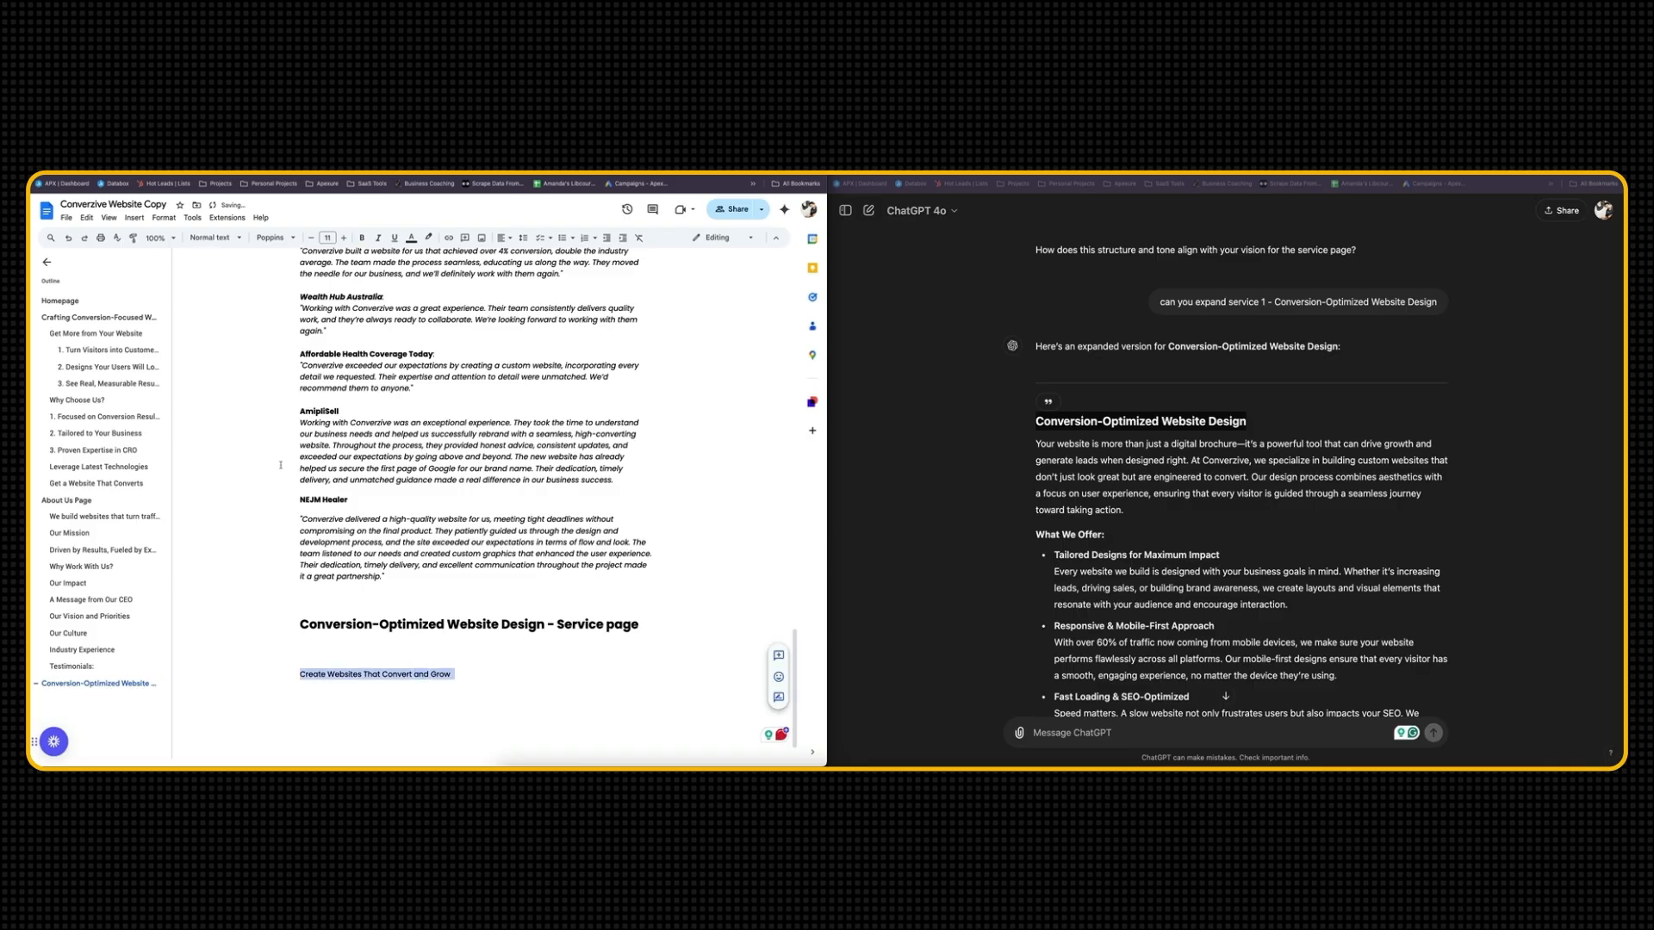
{"action": "left_click", "coordinate": [213, 238]}
{"action": "mouse_move", "coordinate": [240, 432]}
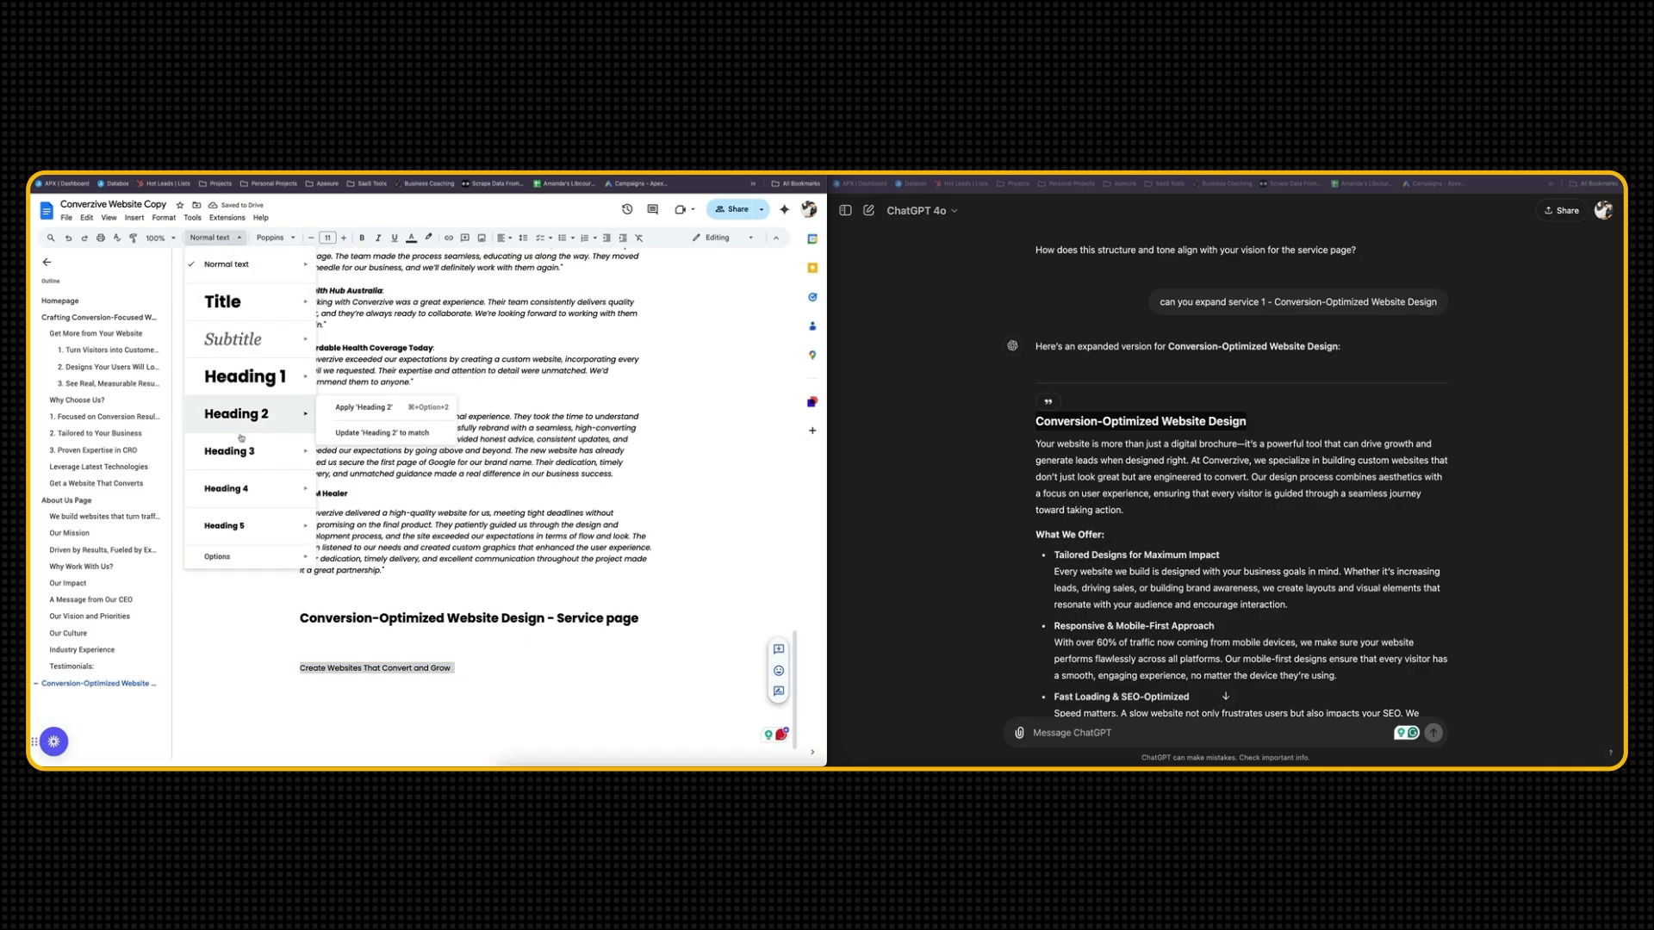
{"action": "left_click", "coordinate": [244, 453]}
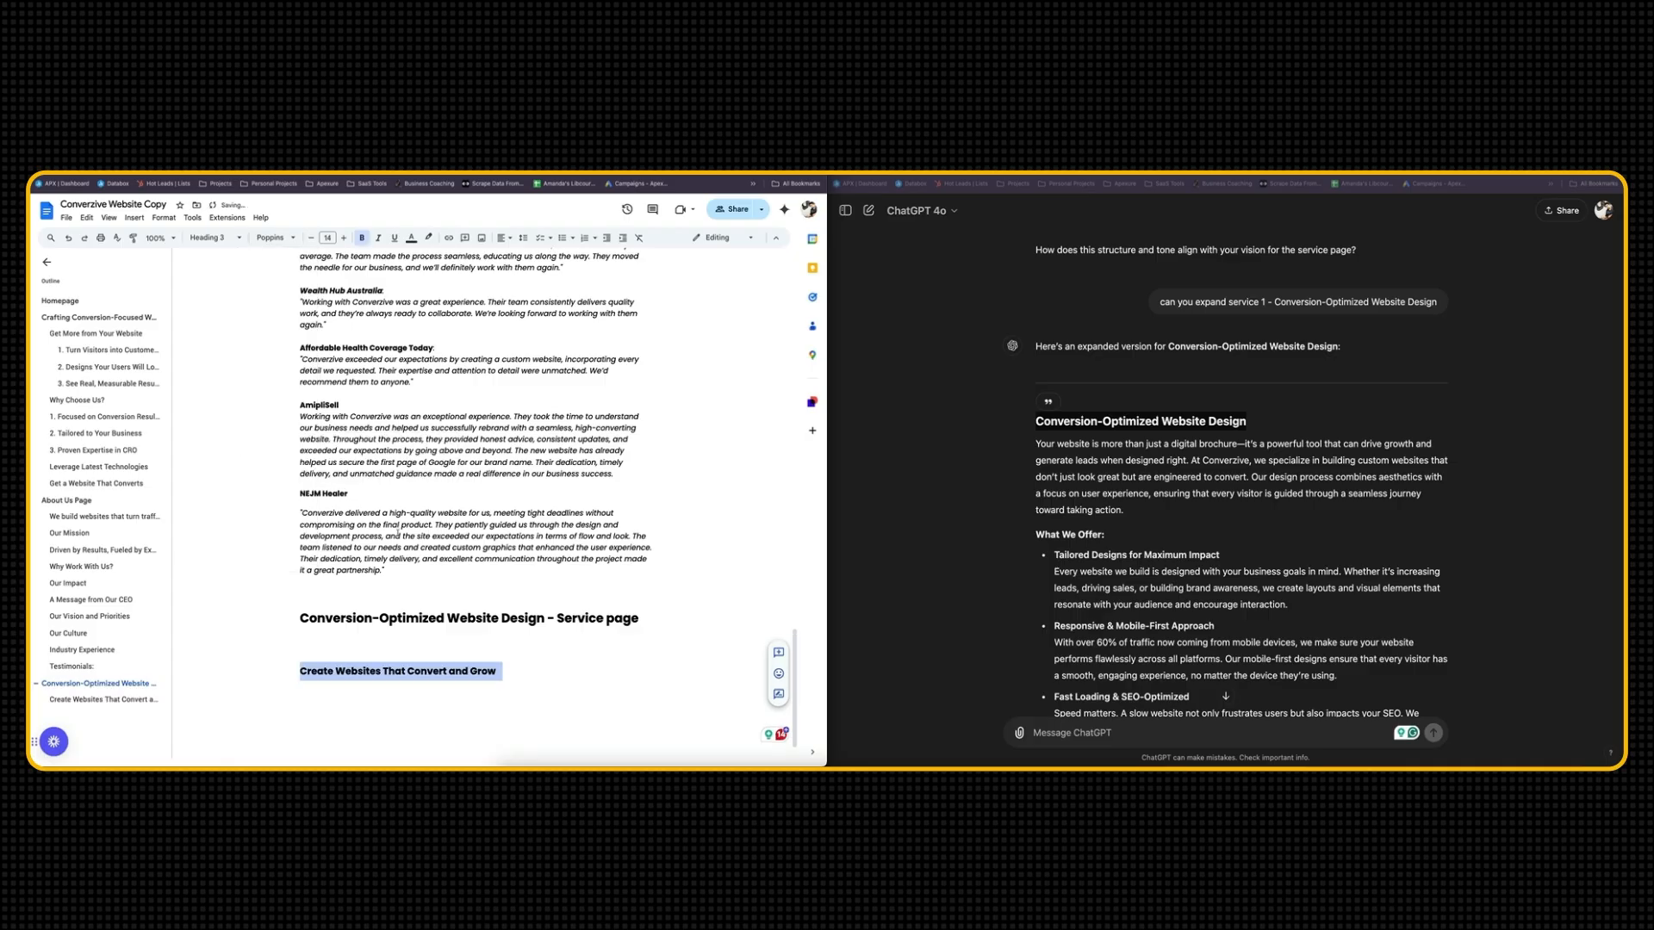
{"action": "double_click", "coordinate": [420, 657]}
{"action": "left_click", "coordinate": [303, 663]}
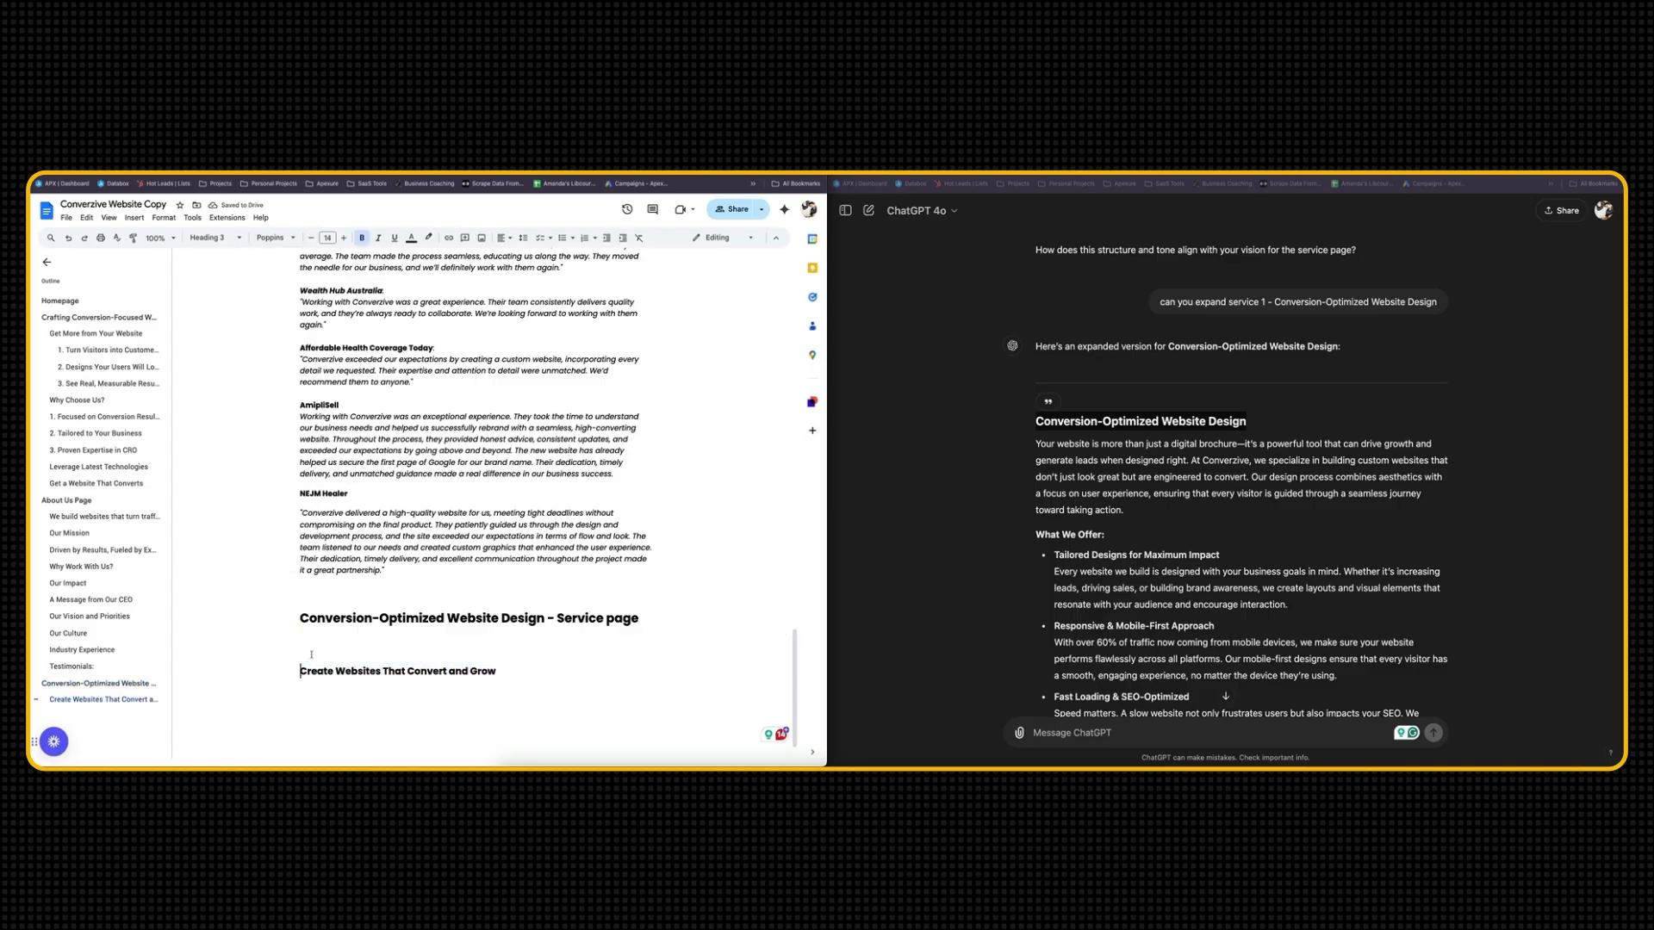
{"action": "key", "text": "BackSpace"}
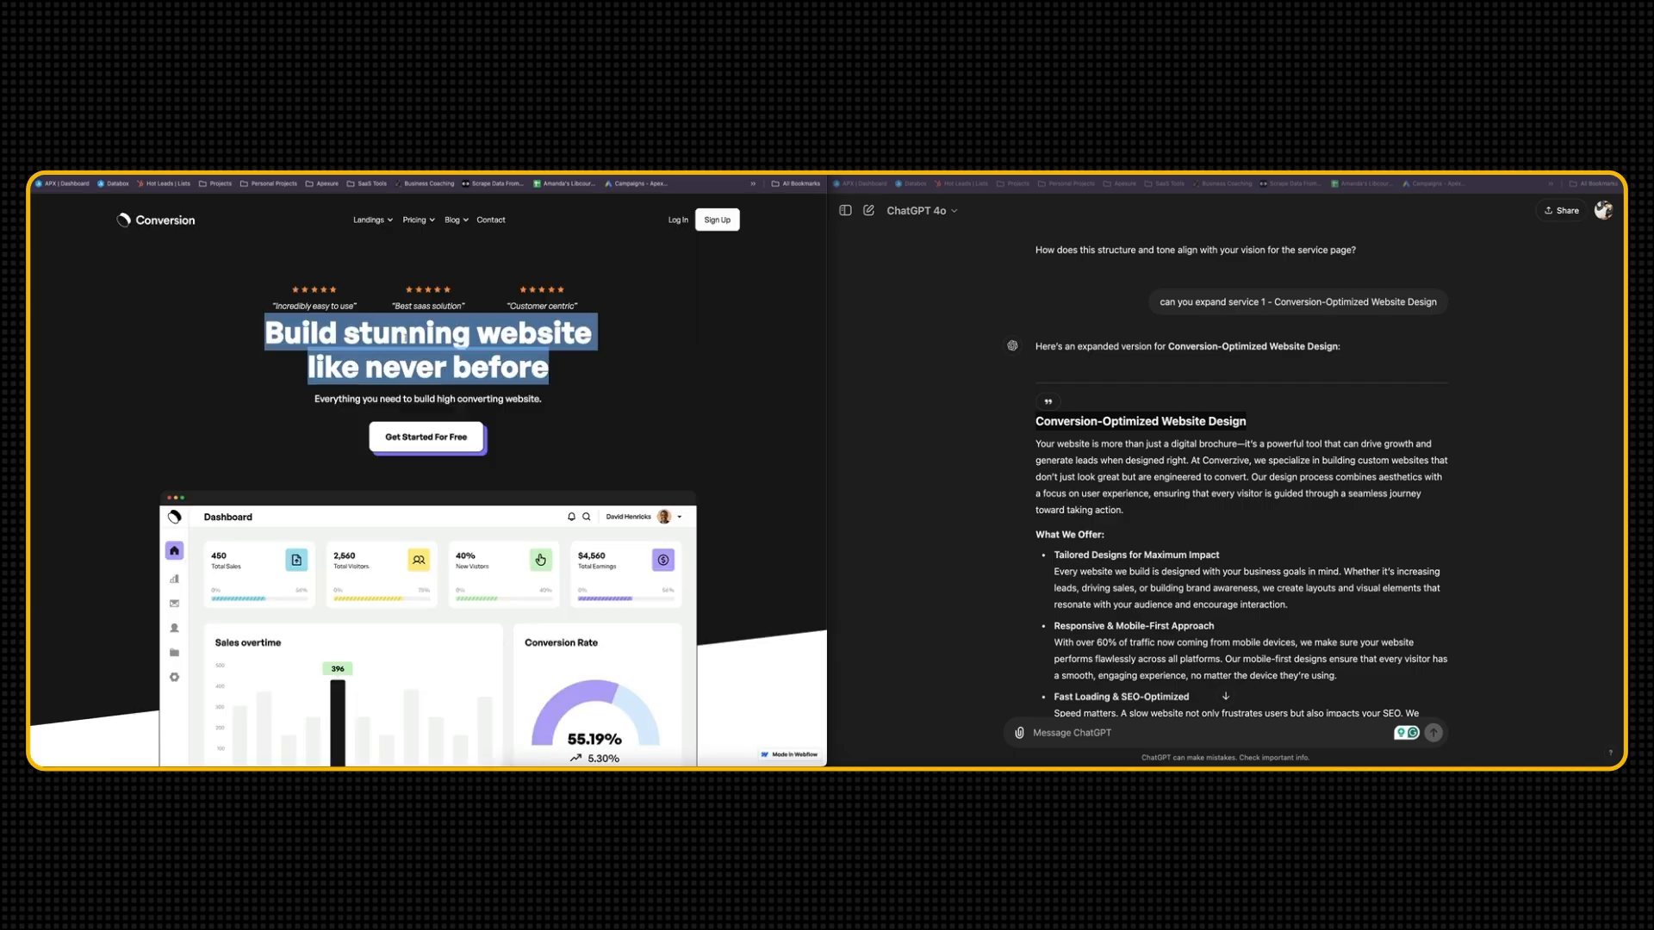
Examine the three star-rated customer quotes above the Conversion template's hero headline
{"action": "left_click", "coordinate": [338, 325]}
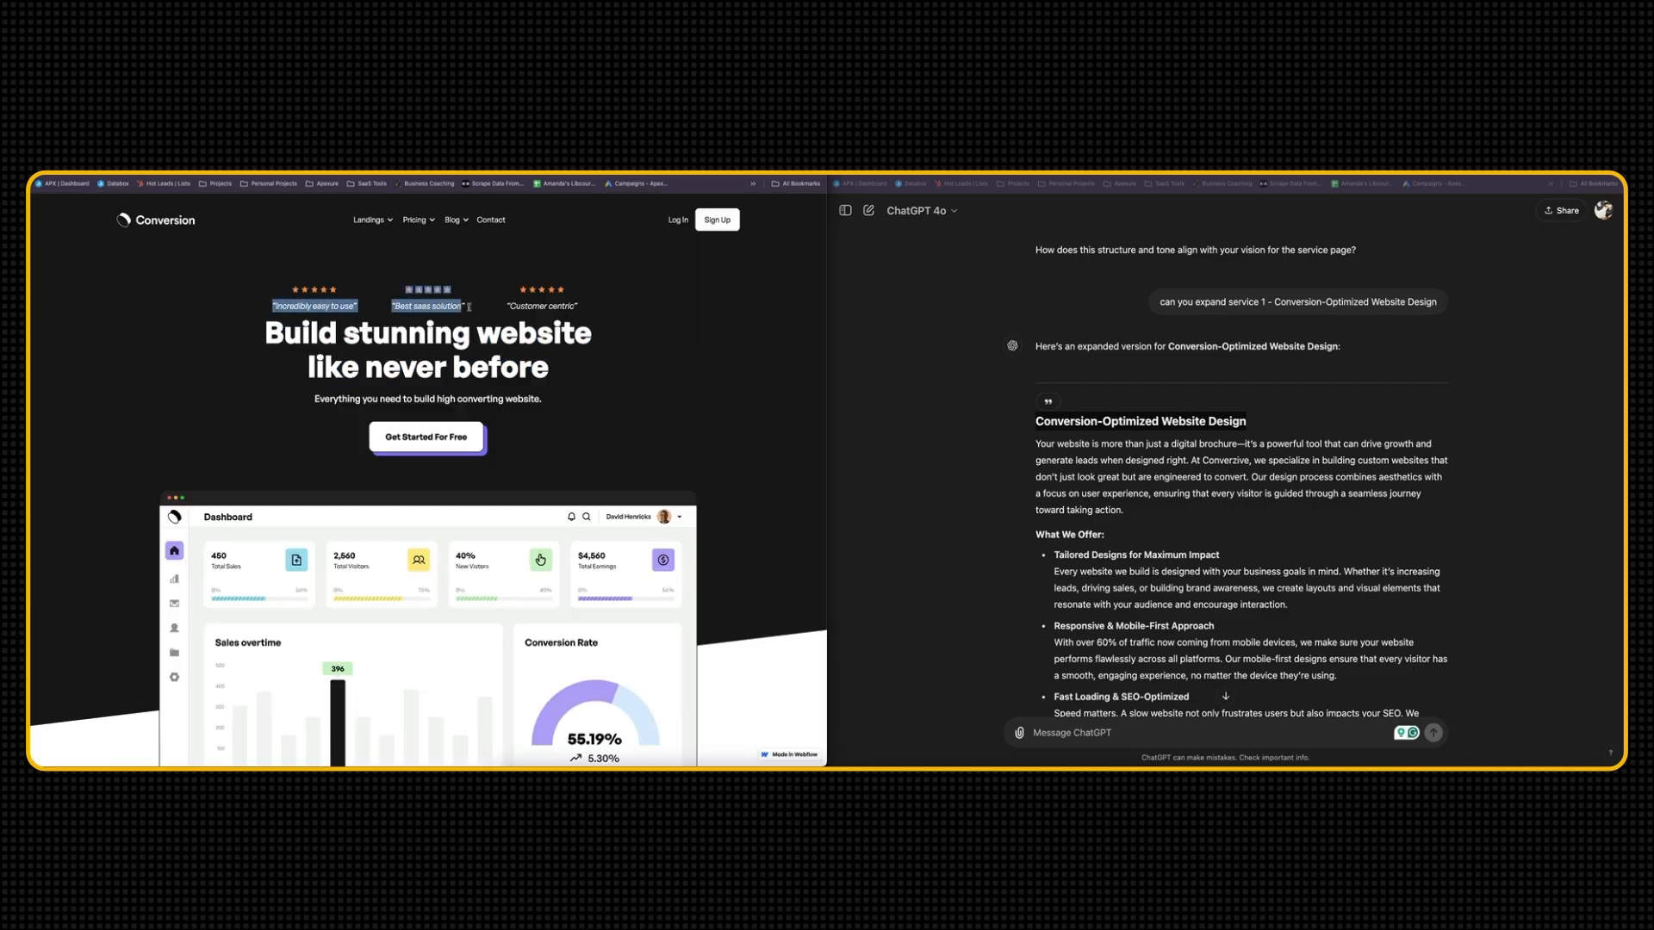
{"action": "left_click_drag", "start_coordinate": [602, 312], "coordinate": [276, 300]}
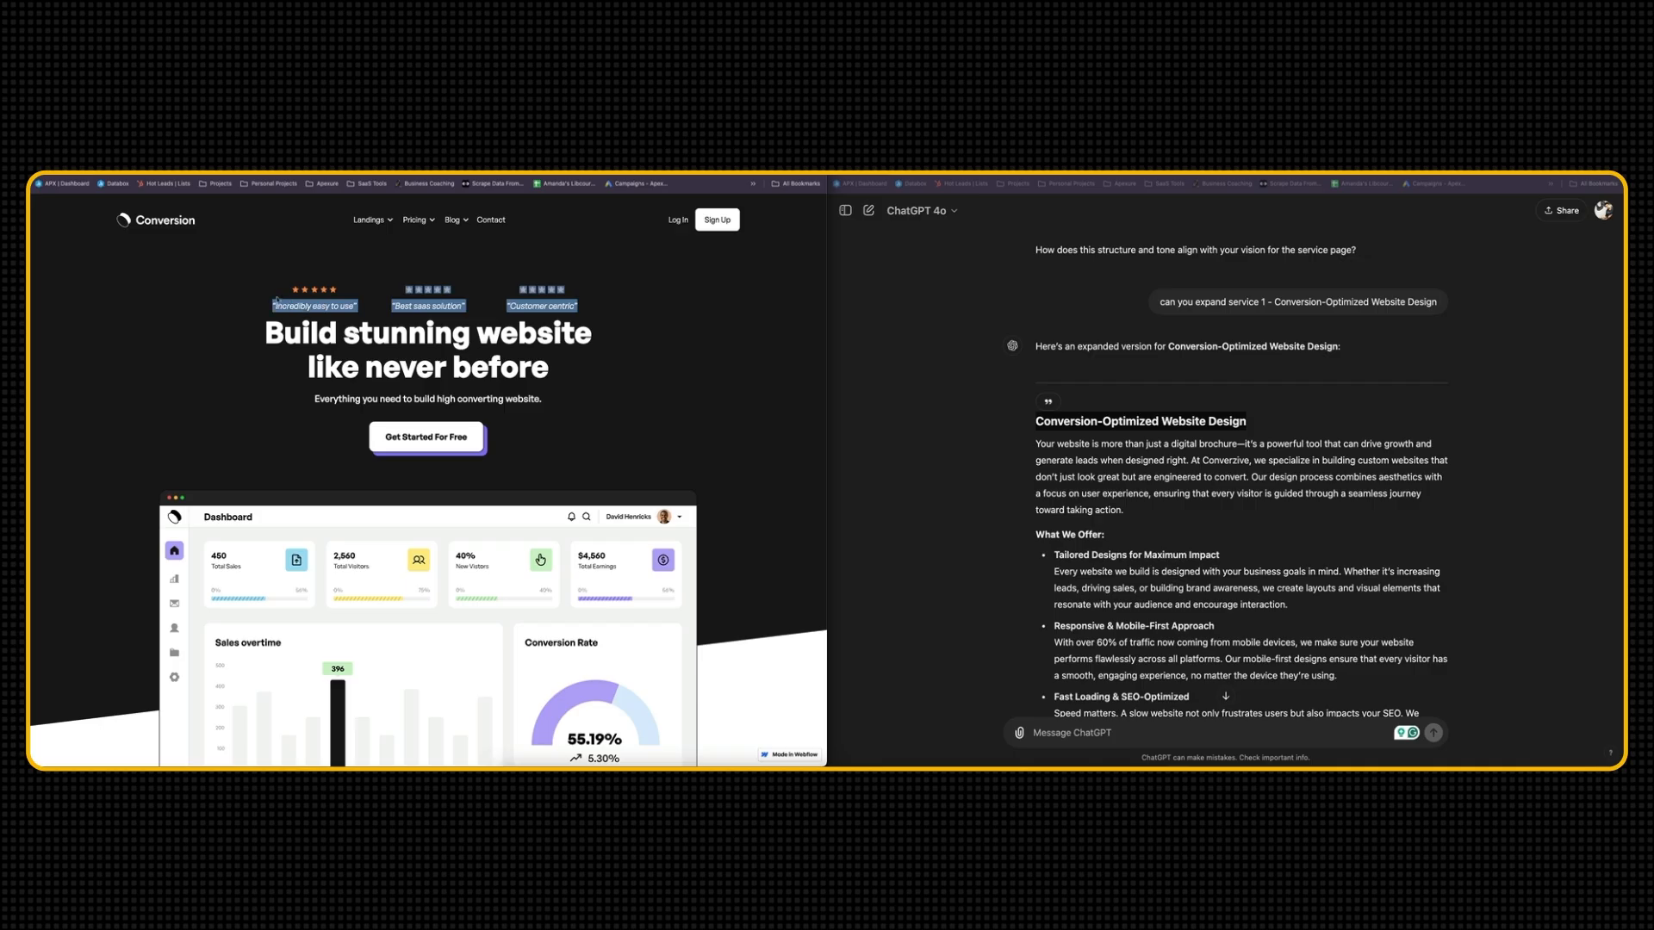
{"action": "left_click", "coordinate": [563, 320]}
{"action": "left_click", "coordinate": [1180, 564]}
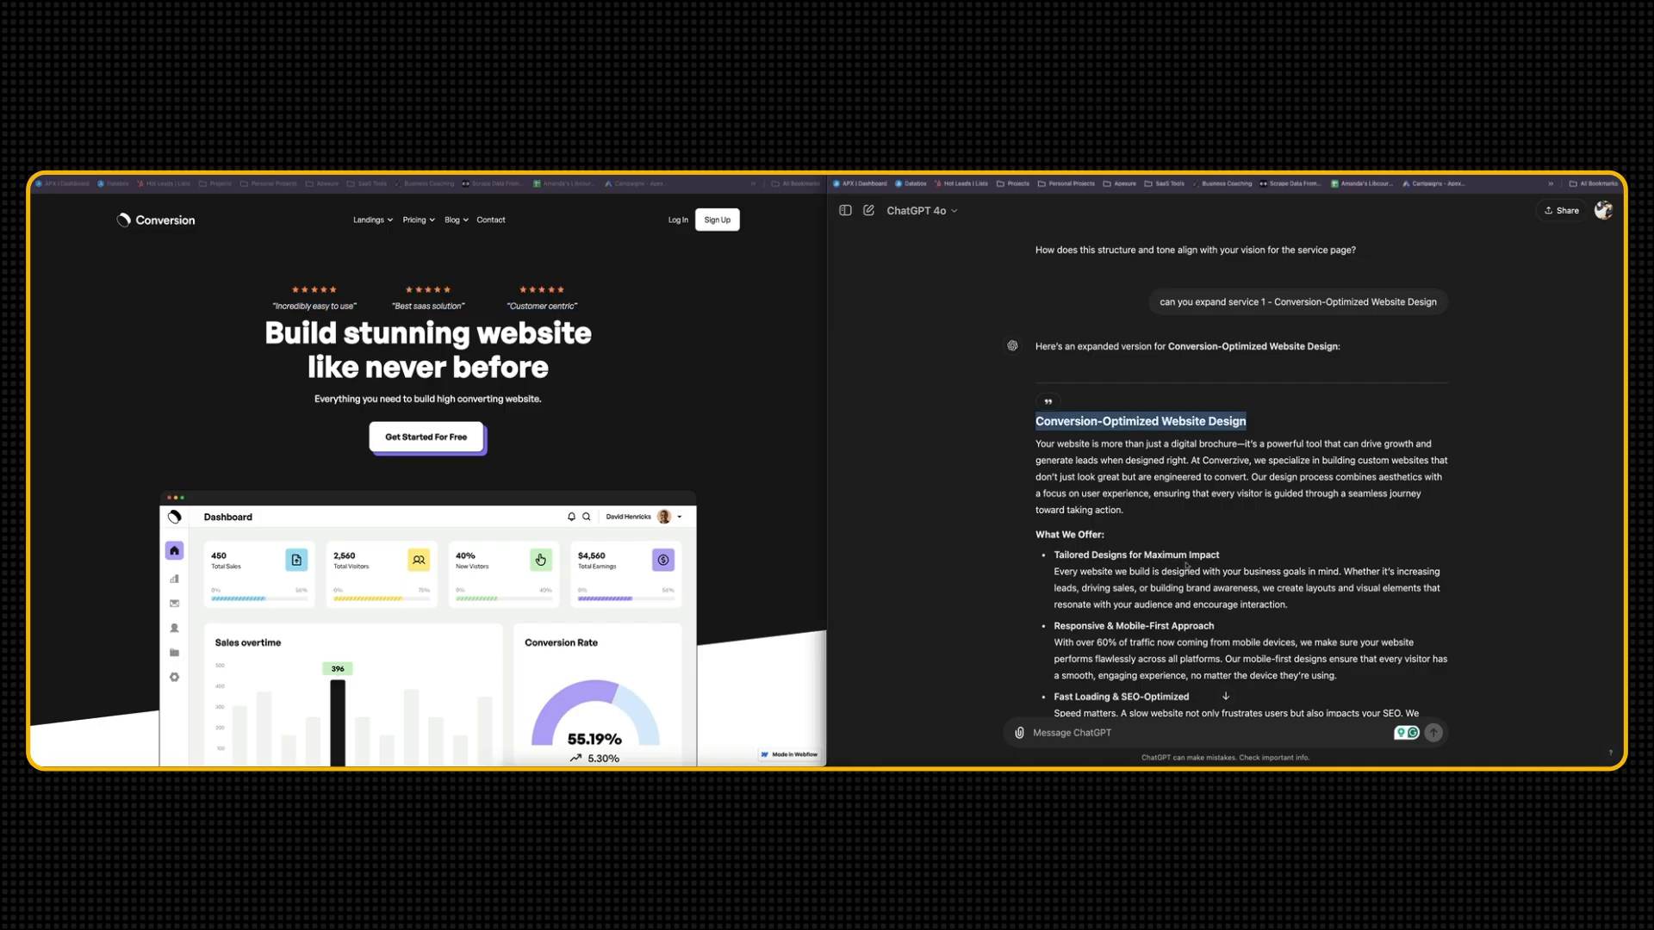
{"action": "scroll", "coordinate": [1190, 569], "scroll_direction": "down", "scroll_amount": 20}
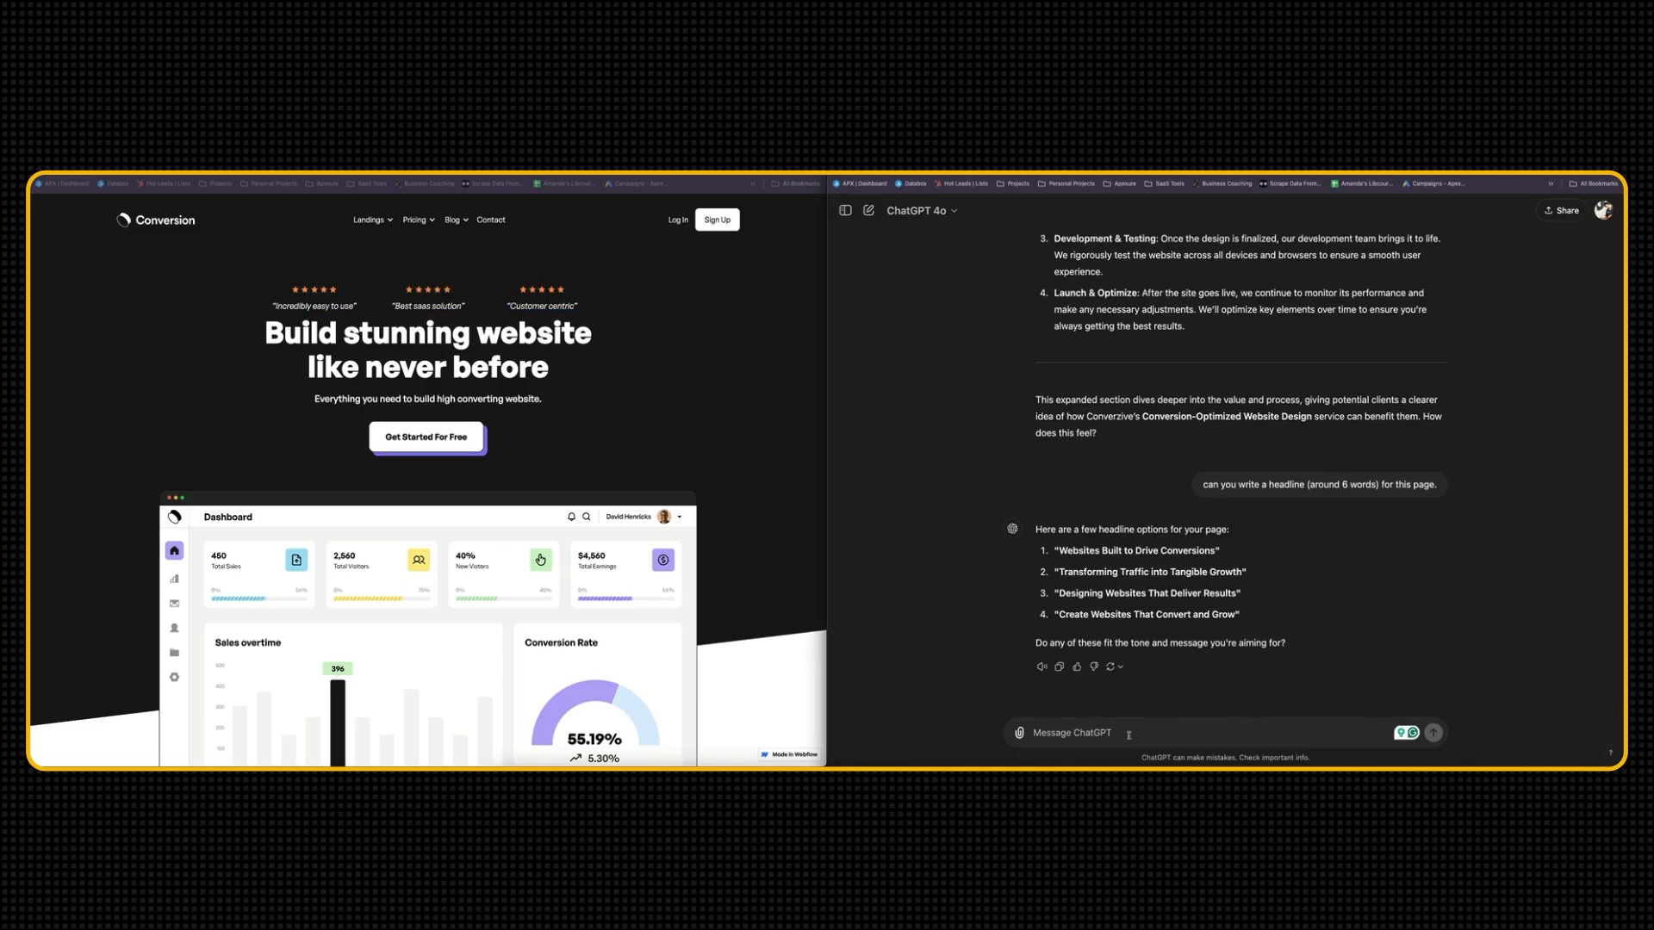
Open the Apexure: Client Testimonial Matrix spreadsheet in a new browser tab and look through its client entries
{"action": "key", "text": "super+t"}
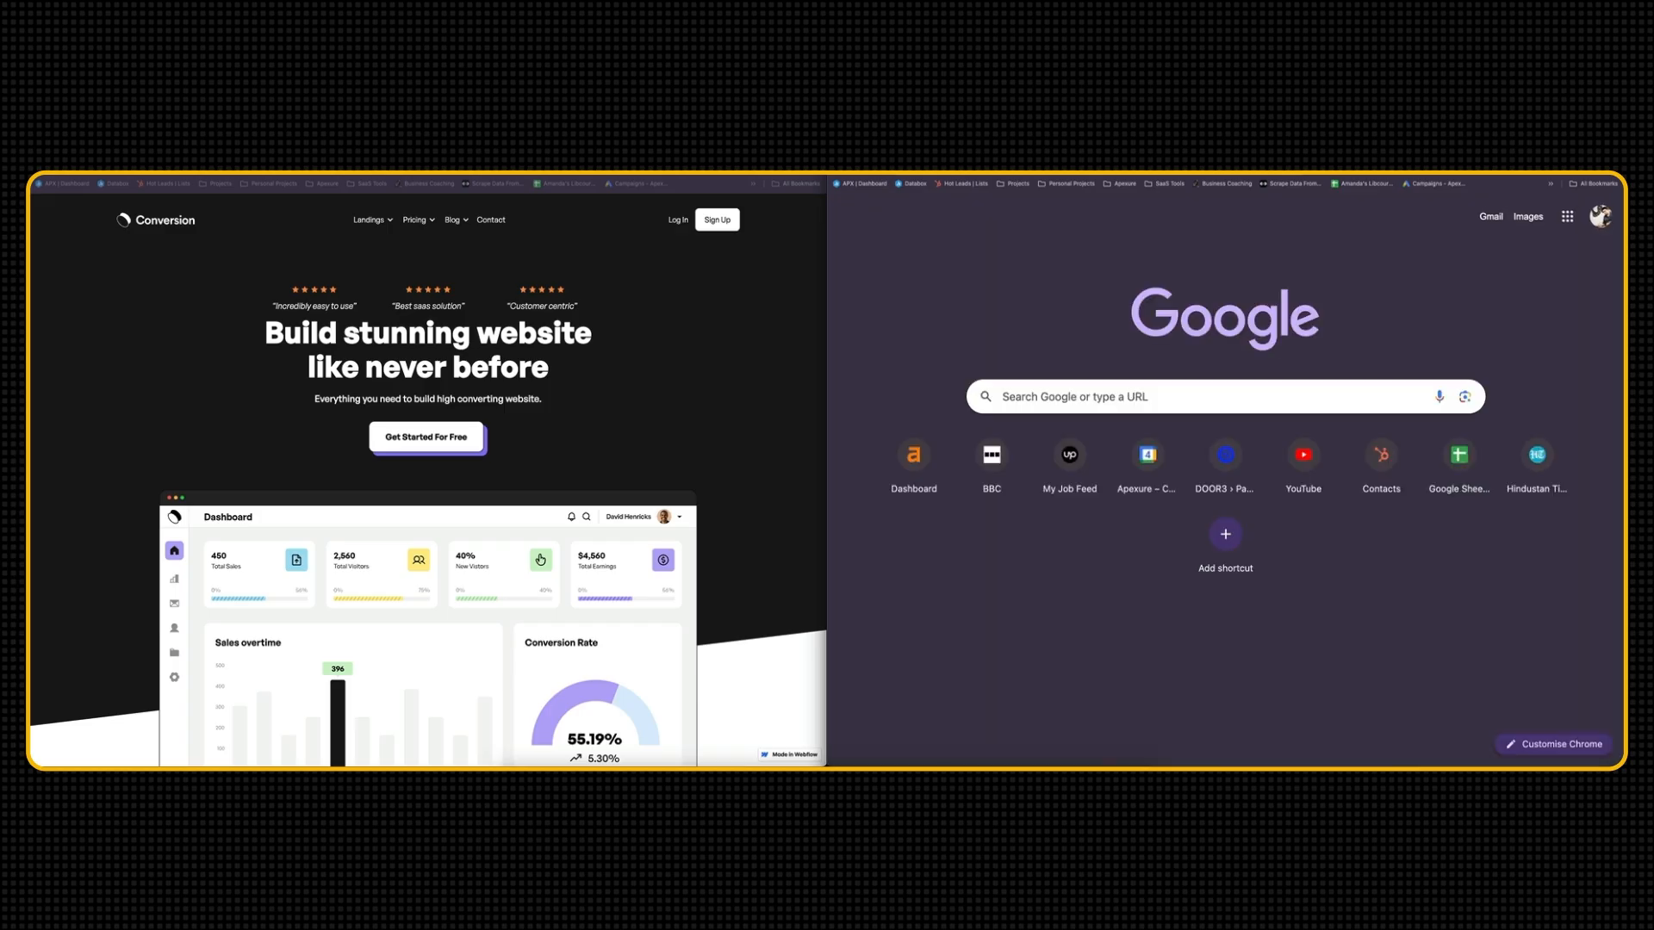
{"action": "type", "text": "test"}
{"action": "key", "text": "Escape"}
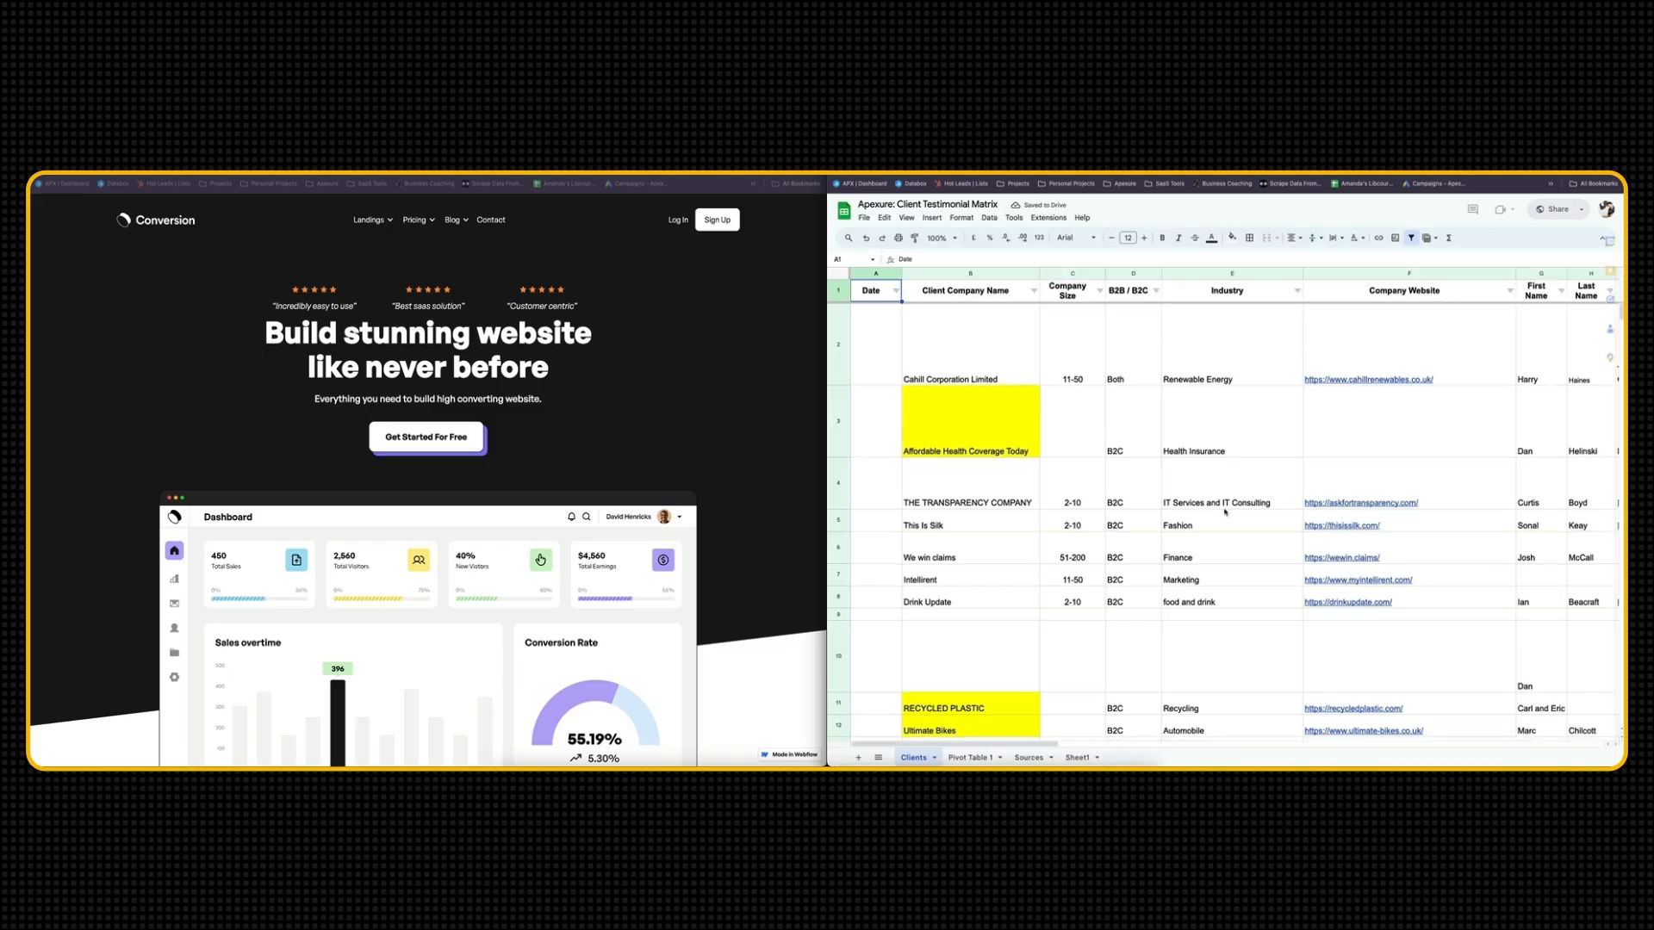
{"action": "scroll", "coordinate": [1225, 513], "scroll_direction": "down", "scroll_amount": 20}
{"action": "scroll", "coordinate": [1225, 513], "scroll_direction": "down", "scroll_amount": 3}
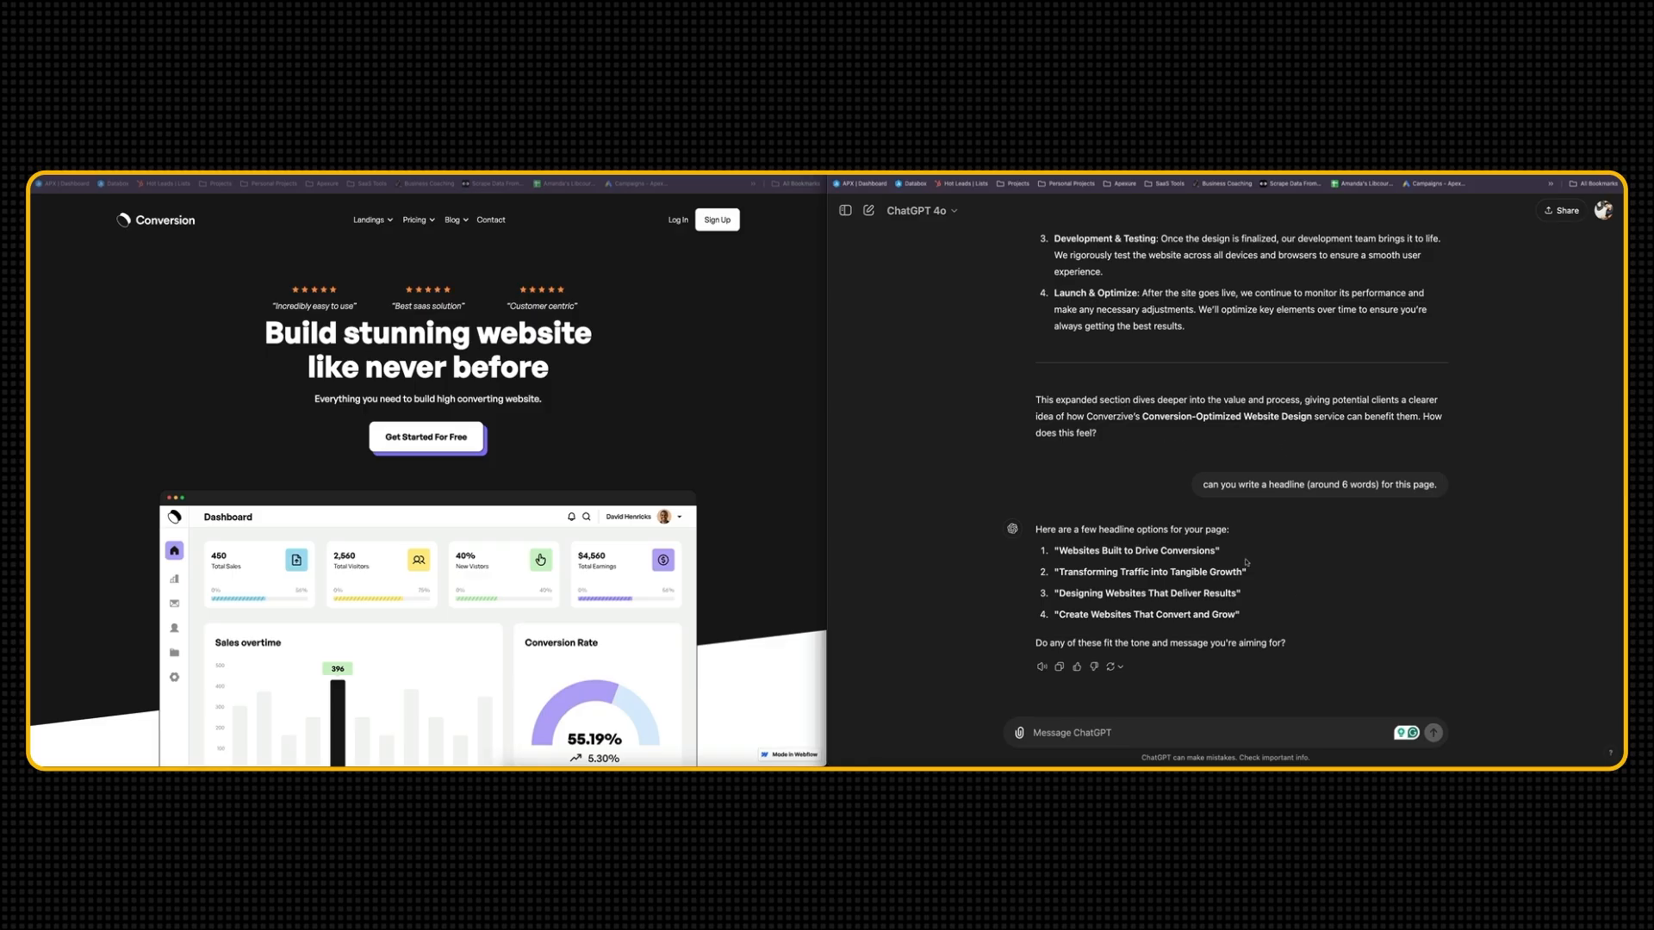
Ask ChatGPT for three testimonials of 3-4 words to use as pre-headers to the headline, and have them shortened
{"action": "left_click", "coordinate": [1019, 732]}
{"action": "left_click", "coordinate": [1181, 734]}
{"action": "type", "text": "can you share 3 testimonials which I can use as pre-headers to the headline"}
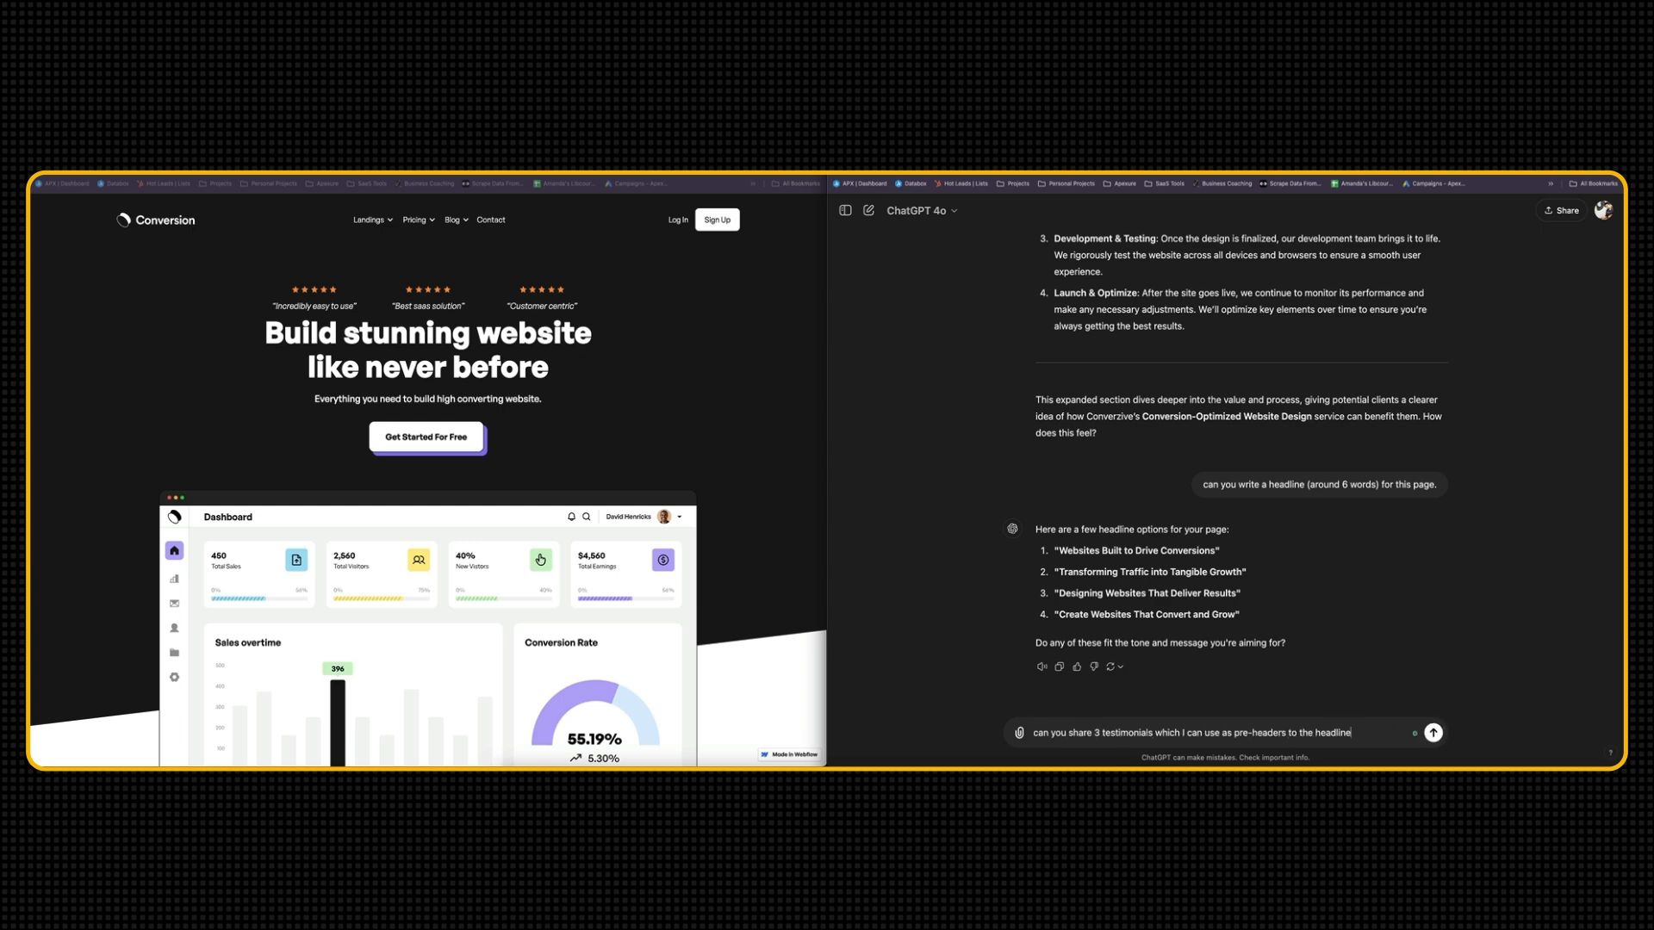
{"action": "type", "text": " please write only "}
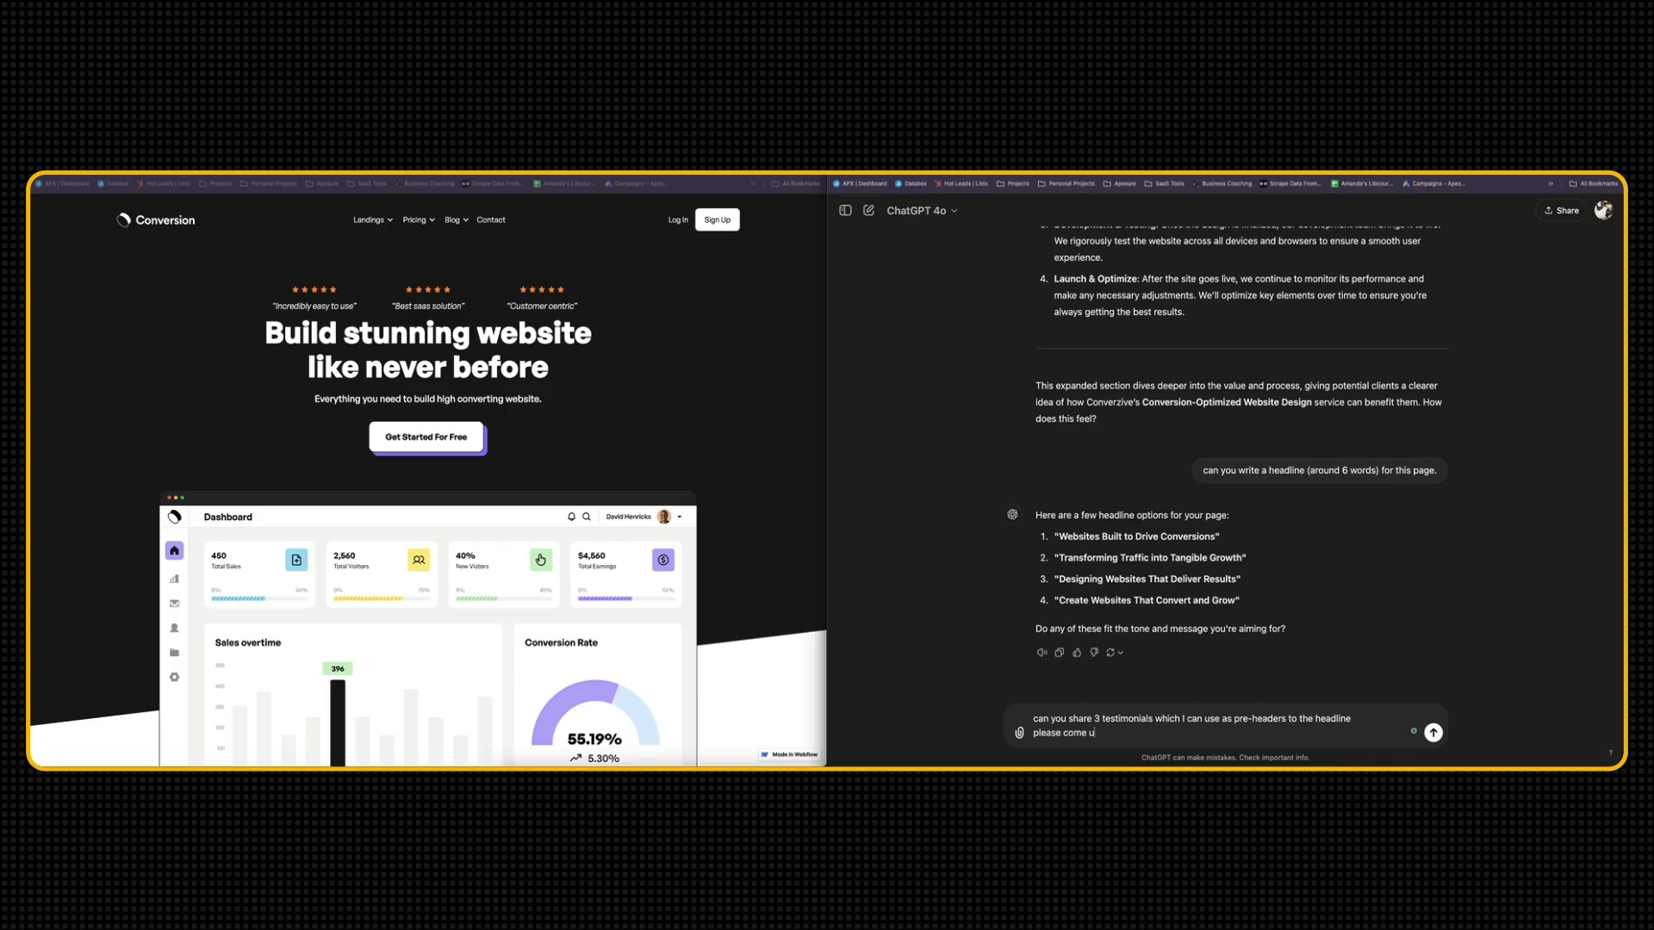
{"action": "type", "text": "3-4 words"}
{"action": "key", "text": "Return"}
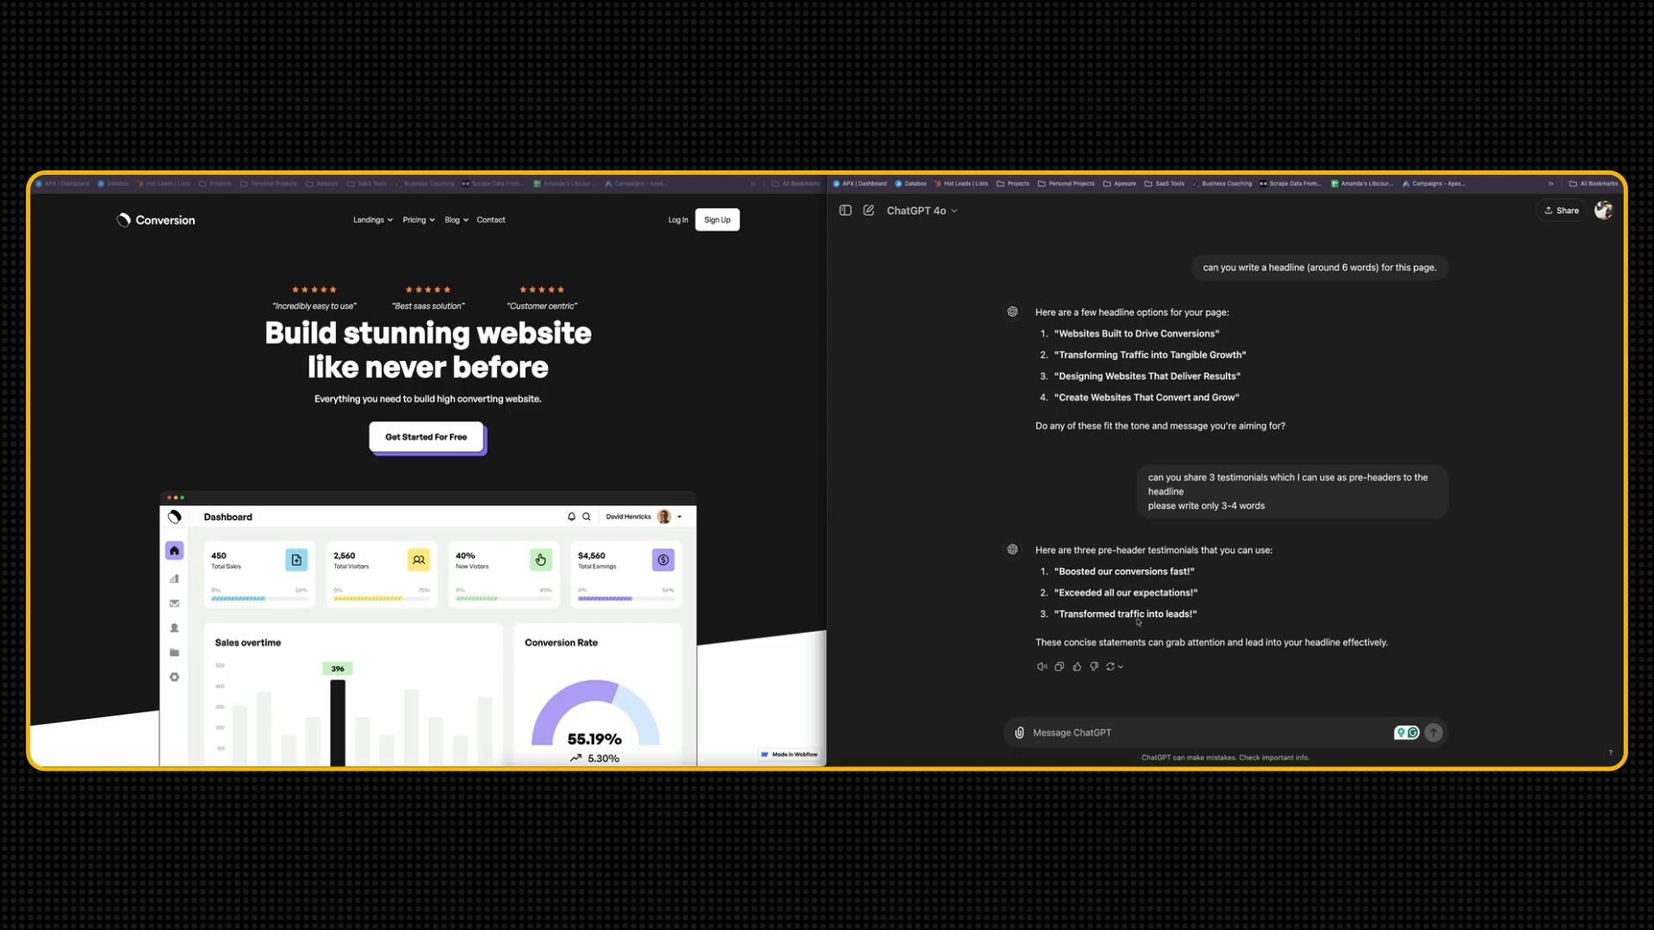
{"action": "type", "text": "can you make it shorter"}
{"action": "key", "text": "Return"}
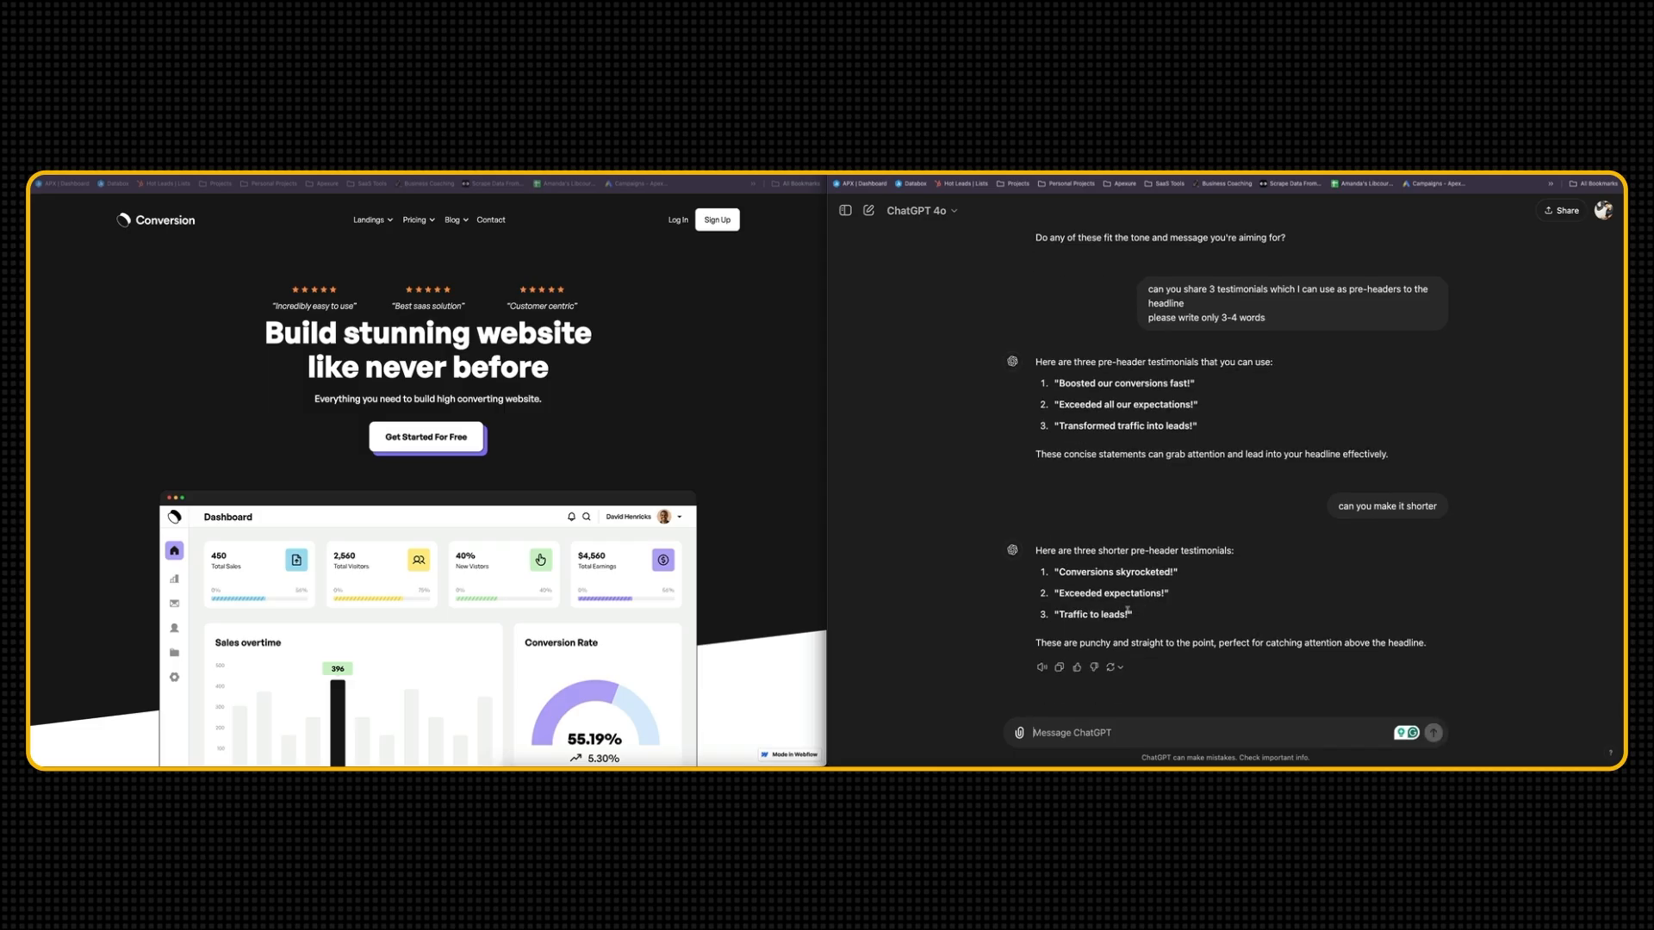
Copy the three shorter testimonials from ChatGPT into the Converzive Website Copy document, below the service page heading
{"action": "left_click_drag", "start_coordinate": [1129, 614], "coordinate": [1053, 572]}
{"action": "key", "text": "ctrl+c"}
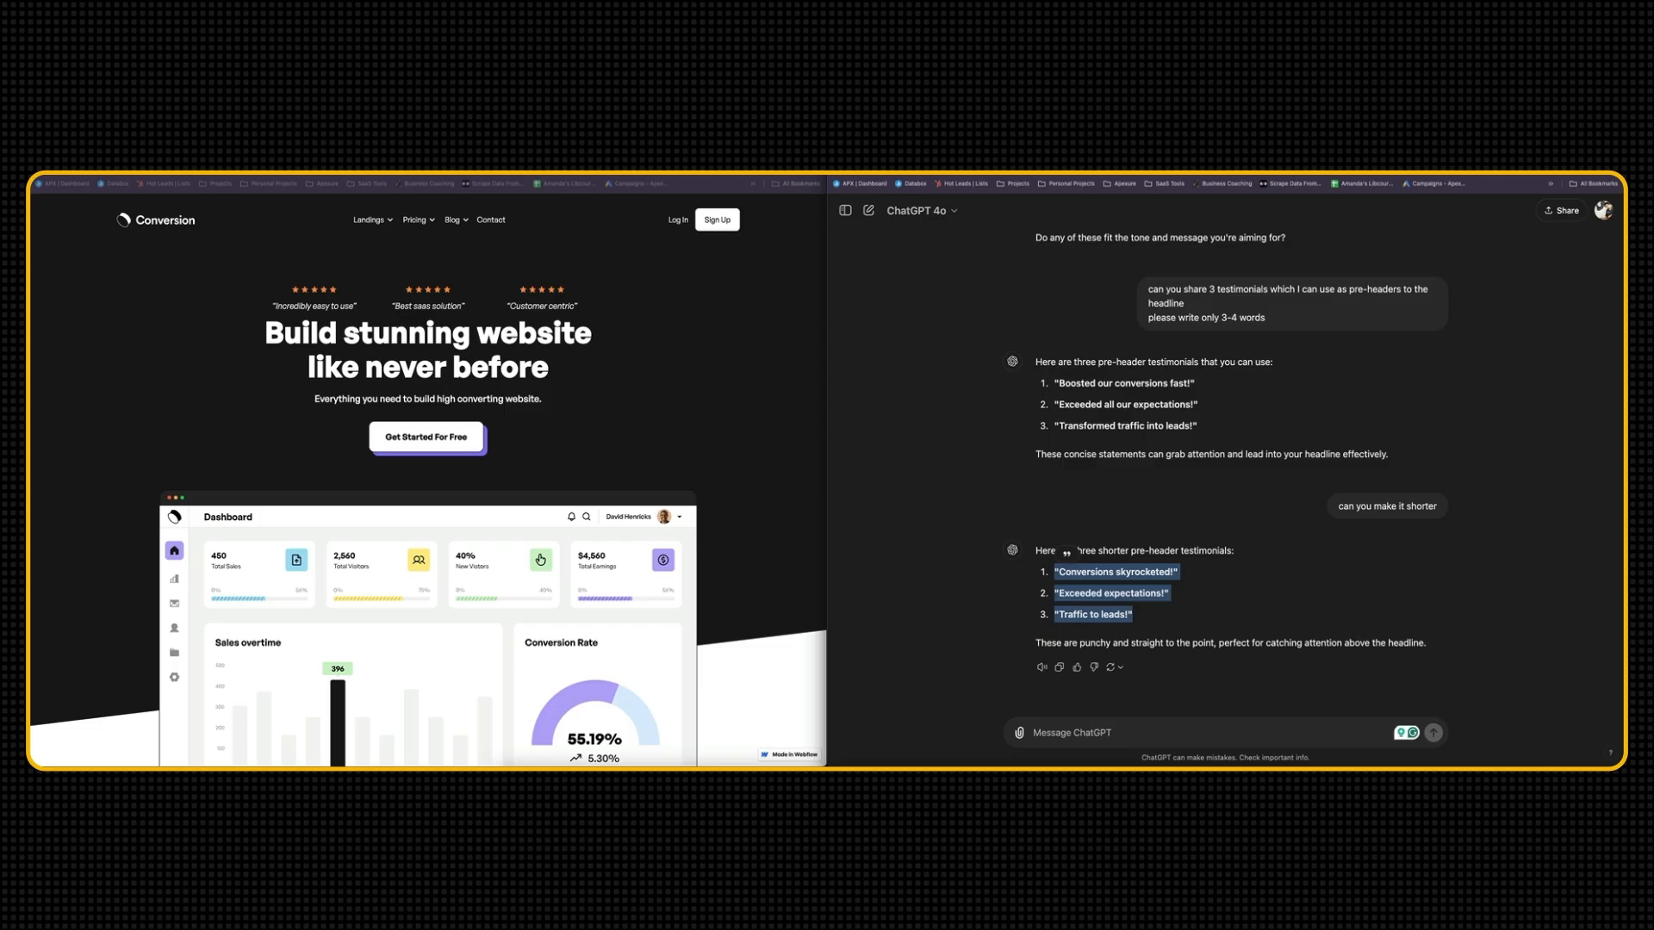
{"action": "left_click", "coordinate": [418, 164]}
{"action": "scroll", "coordinate": [476, 505], "scroll_direction": "down", "scroll_amount": 1}
{"action": "key", "text": "ctrl+v"}
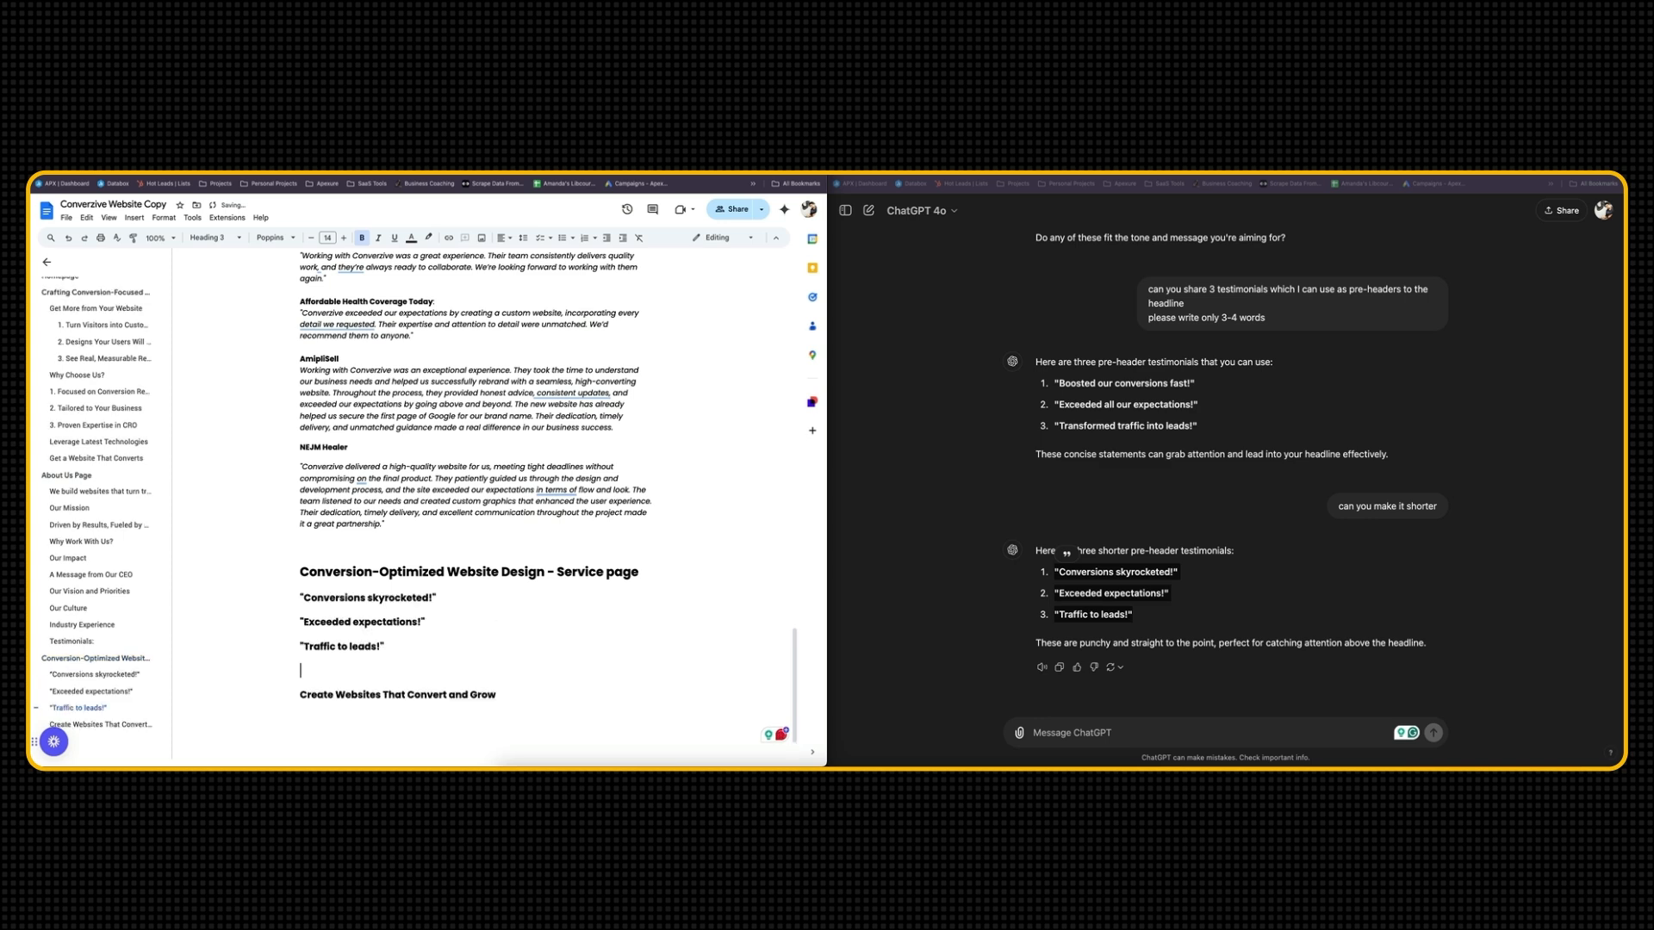
Format the three pre-header testimonials as Heading 5 and remove the blank line between them and the headline
{"action": "left_click_drag", "start_coordinate": [390, 656], "coordinate": [300, 597]}
{"action": "left_click", "coordinate": [214, 238]}
{"action": "left_click", "coordinate": [246, 498]}
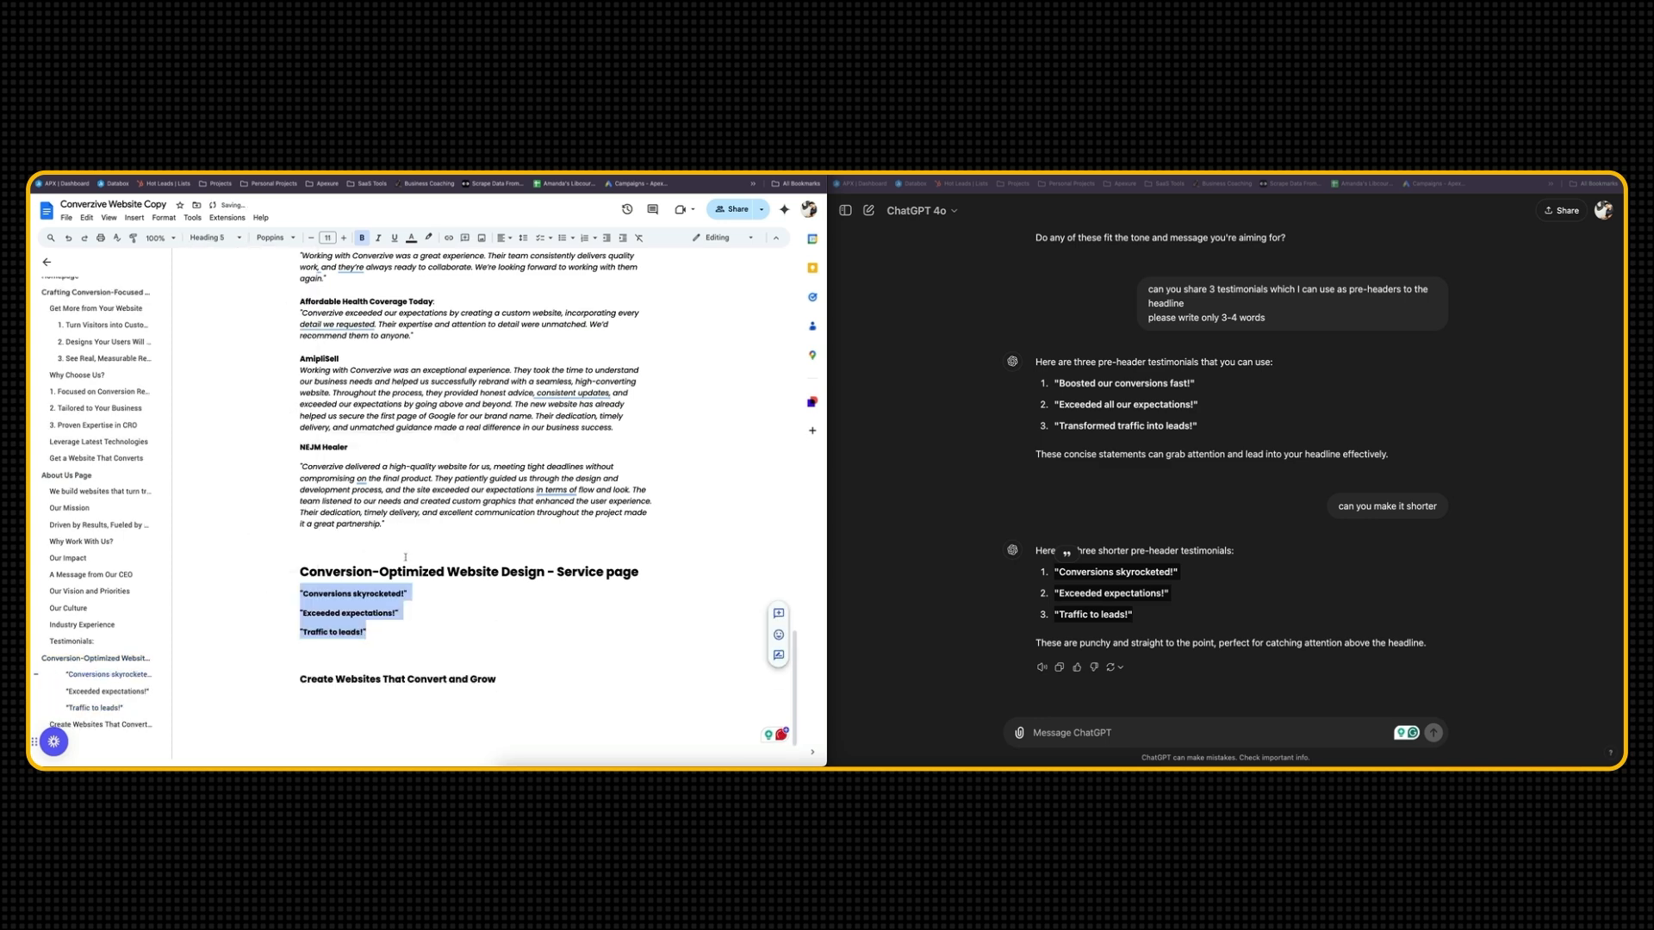
{"action": "left_click", "coordinate": [340, 674]}
{"action": "key", "text": "BackSpace"}
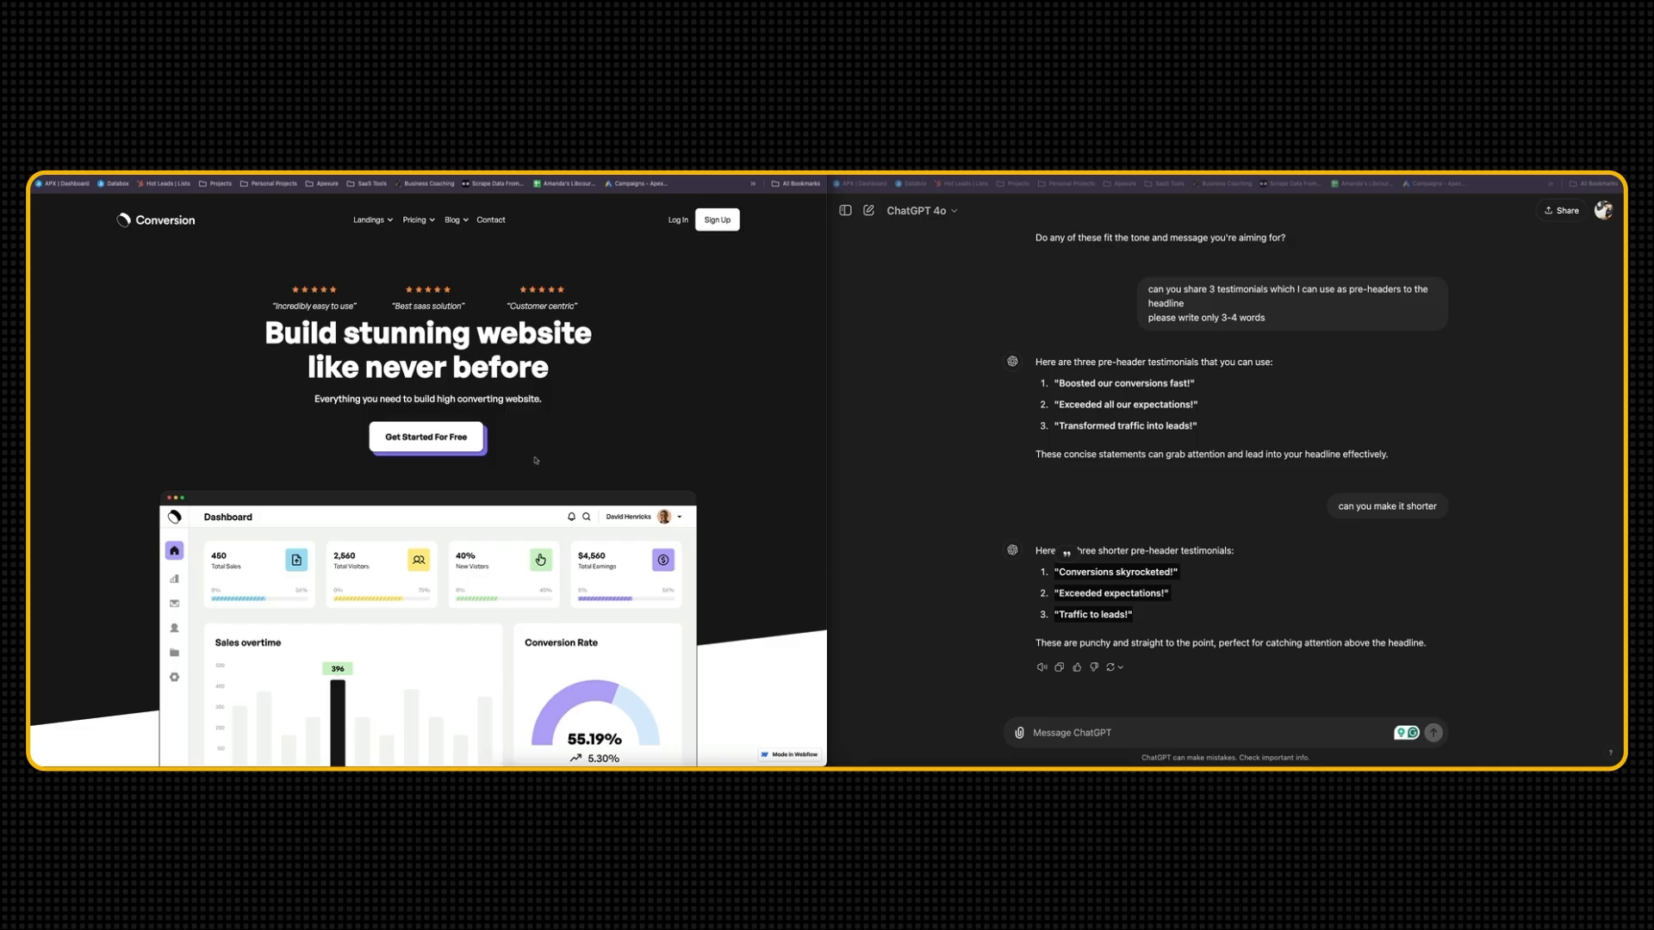
Ask ChatGPT to write a sub-heading which can go under the main headline
{"action": "left_click", "coordinate": [1006, 670]}
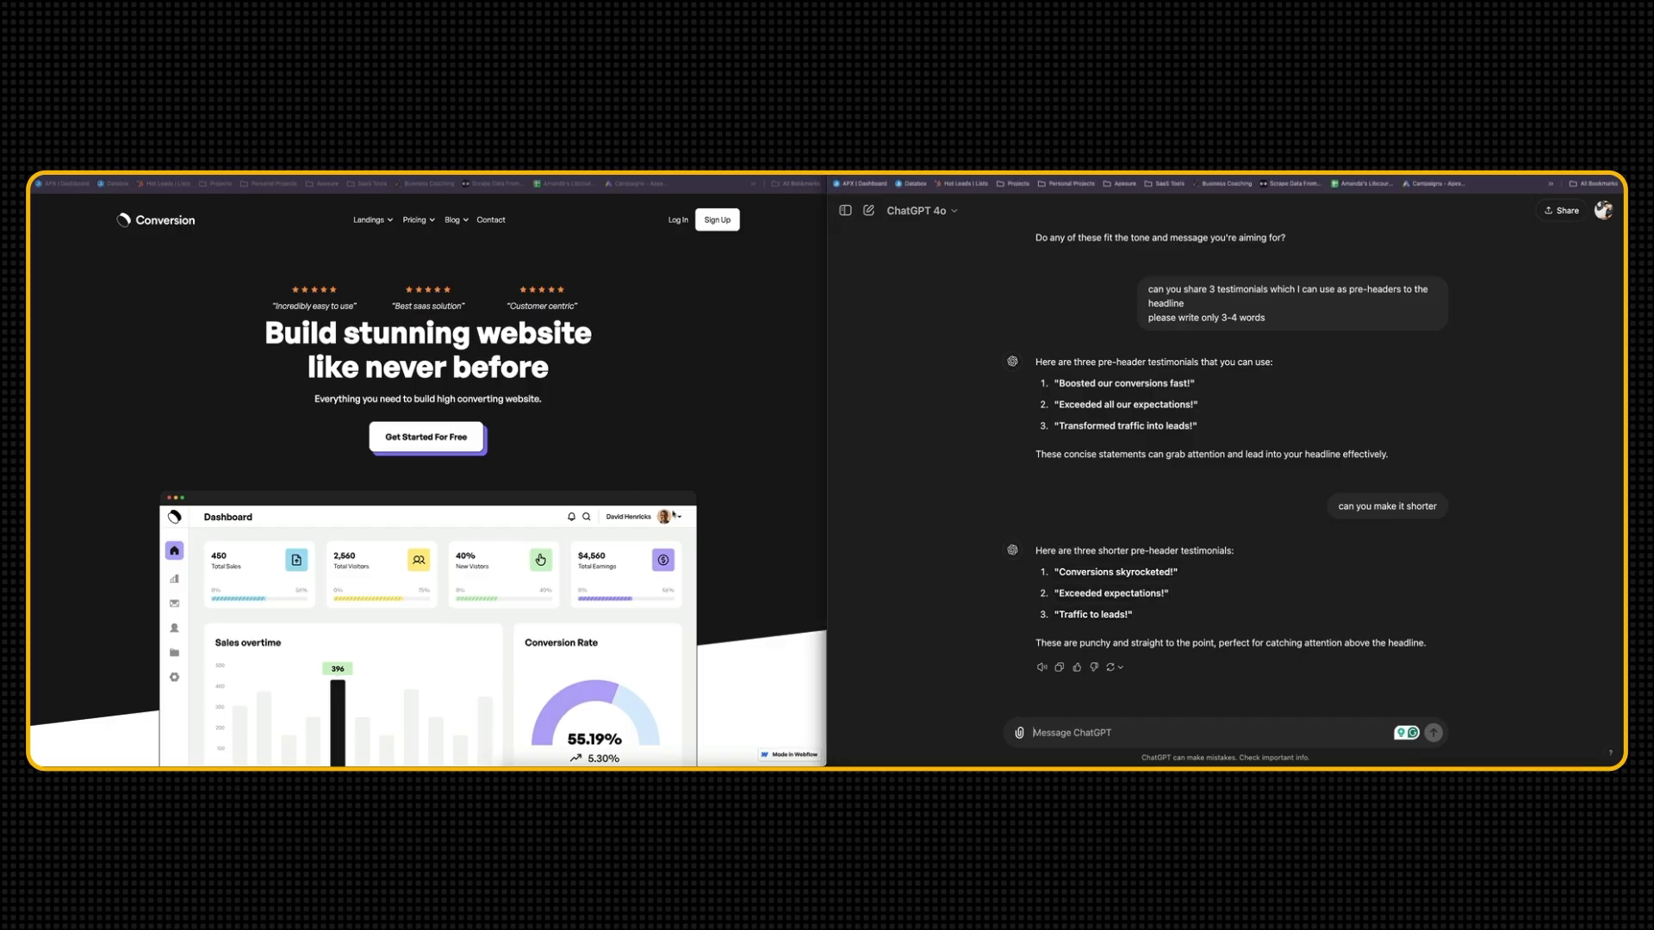
{"action": "type", "text": "can you write a sub-heading which can go under the main headline"}
{"action": "key", "text": "Return"}
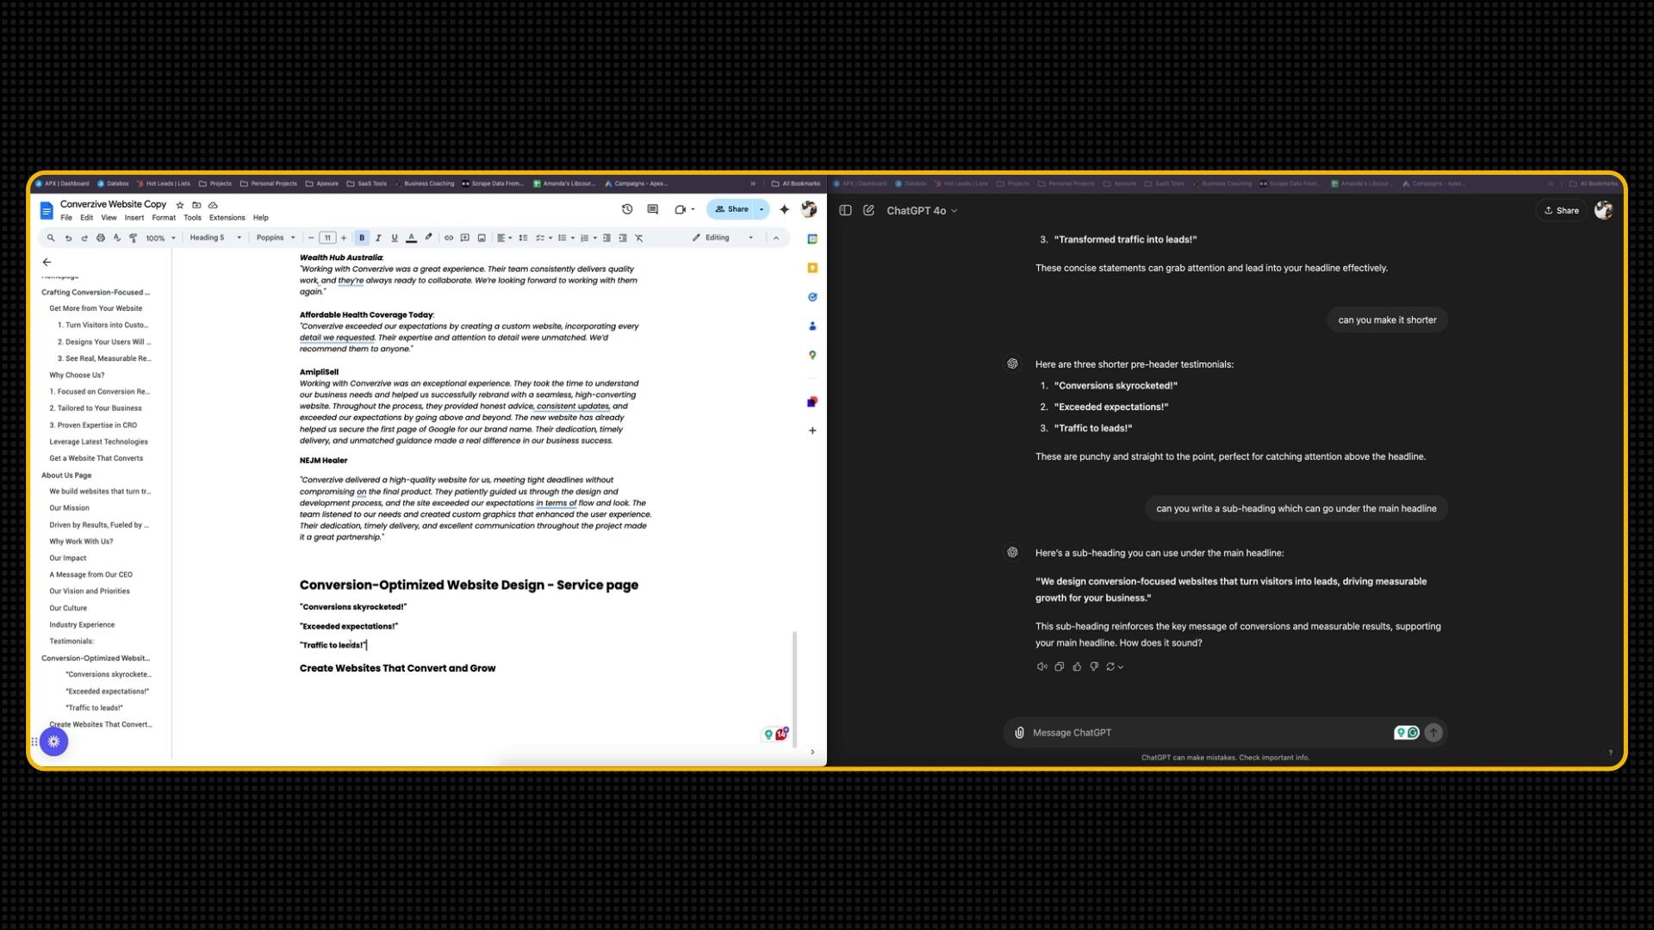
Reword the document's headline as "We Create Websites That Convert and Grow" and copy it for the ChatGPT prompt
{"action": "left_click", "coordinate": [301, 669]}
{"action": "type", "text": "We"}
{"action": "left_click_drag", "start_coordinate": [300, 669], "coordinate": [519, 669]}
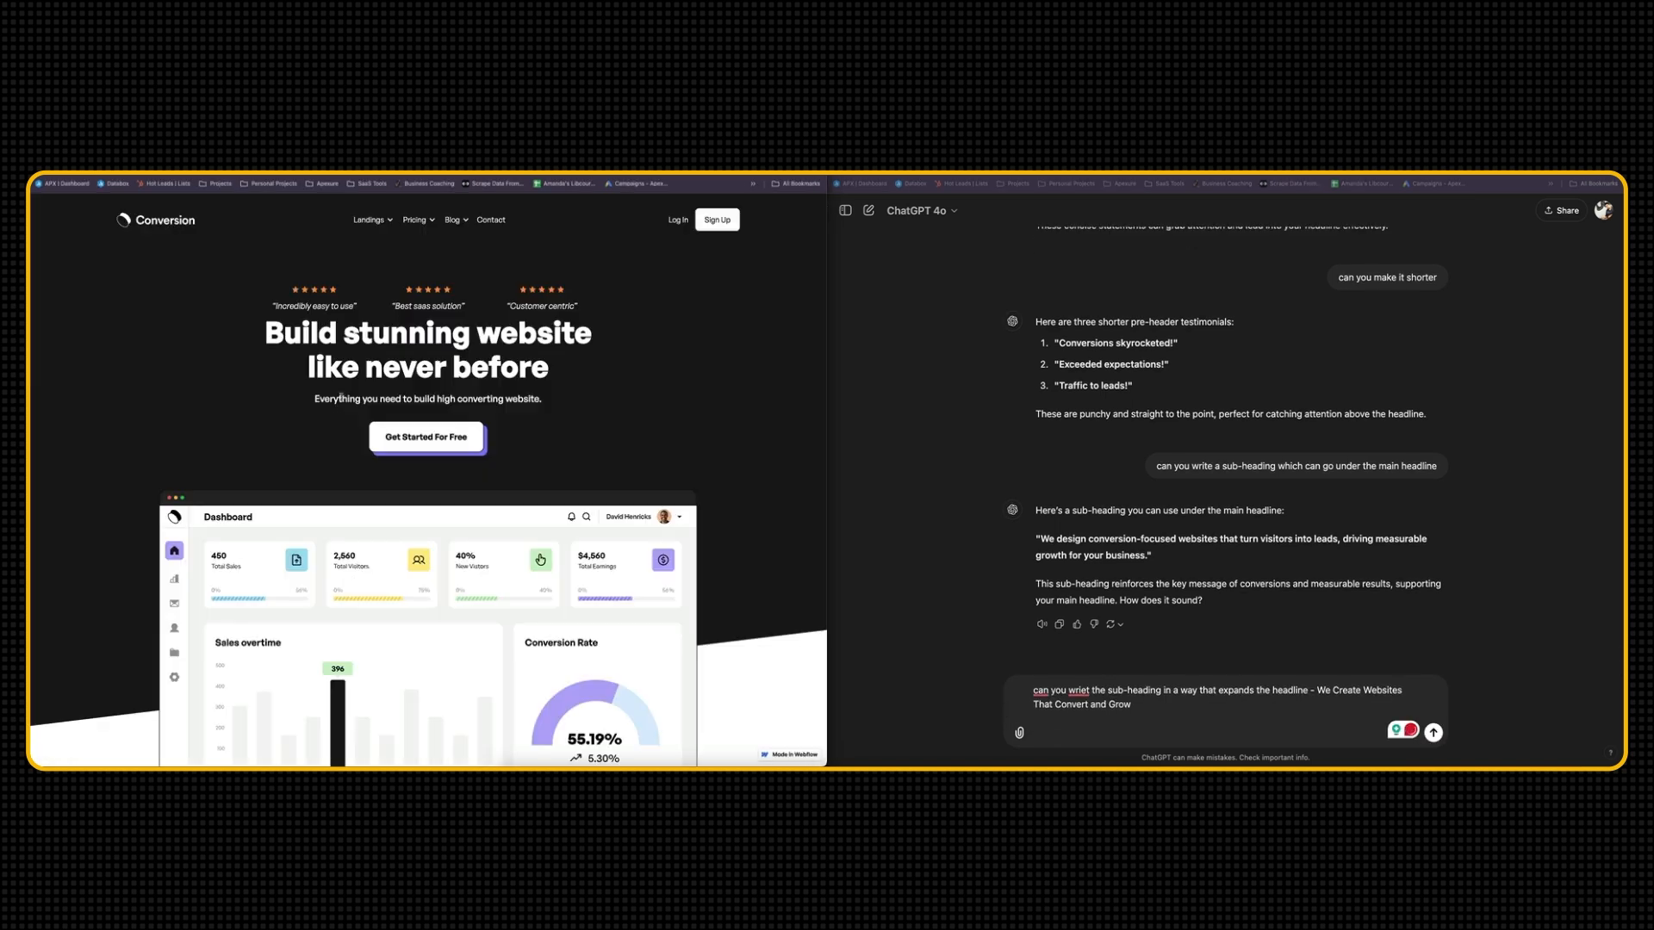
Count the words of the Conversion template's hero sub-heading with the Word Counter site
{"action": "triple_click", "coordinate": [341, 398]}
{"action": "key", "text": "ctrl+c"}
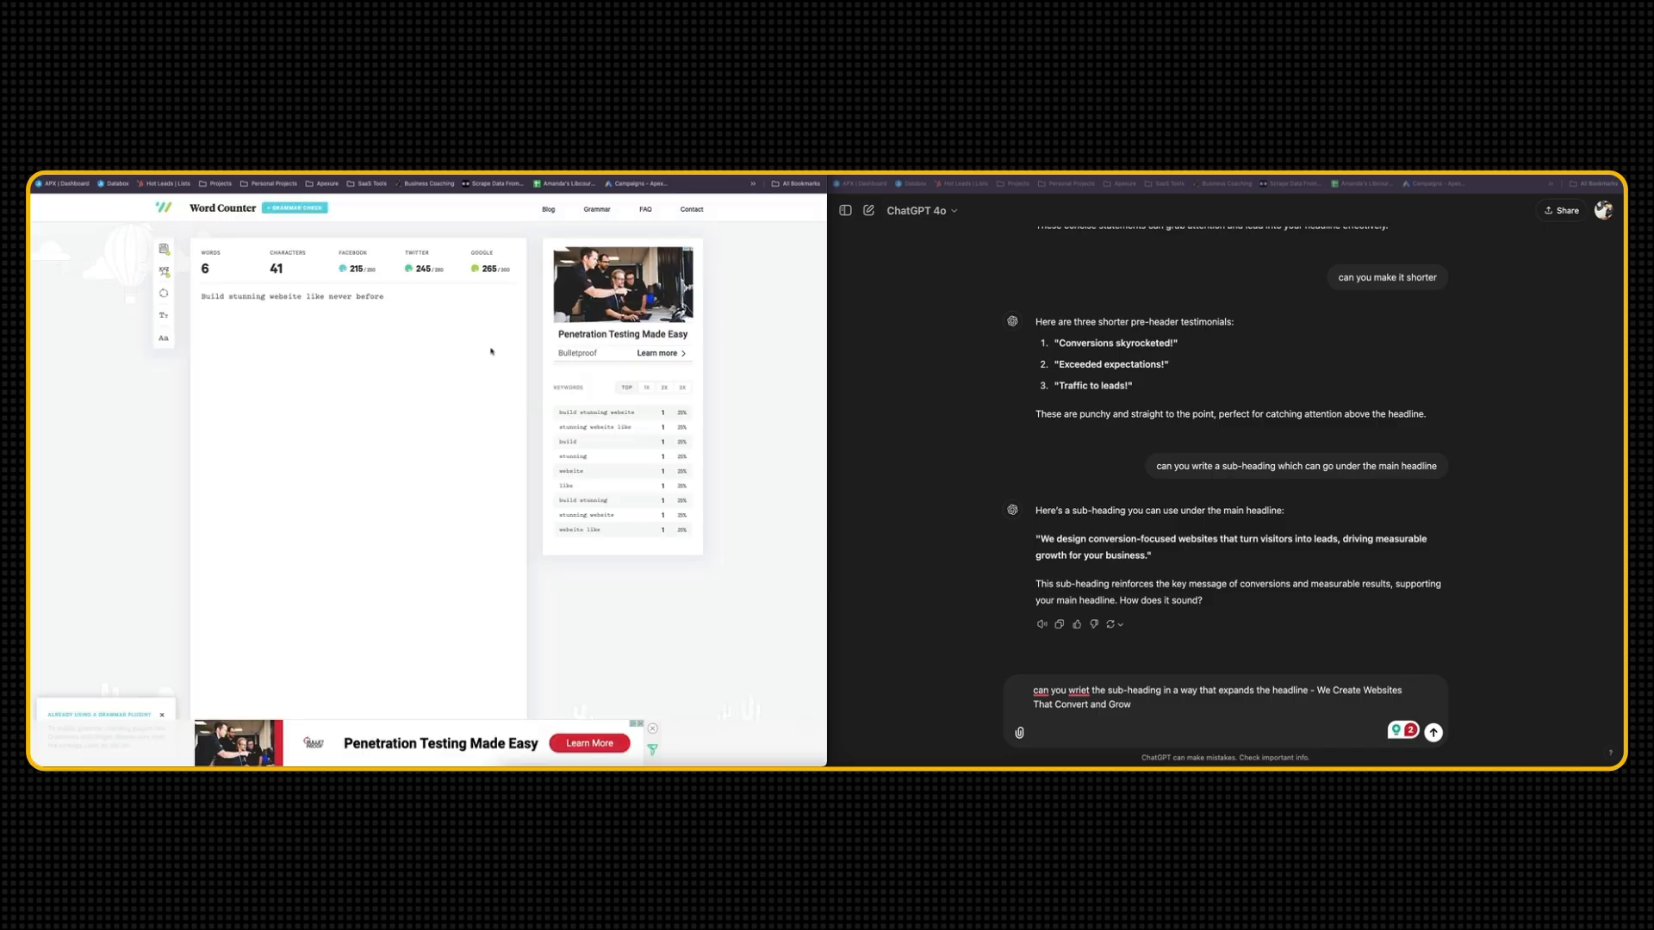
{"action": "key", "text": "ctrl+a"}
{"action": "key", "text": "ctrl+v"}
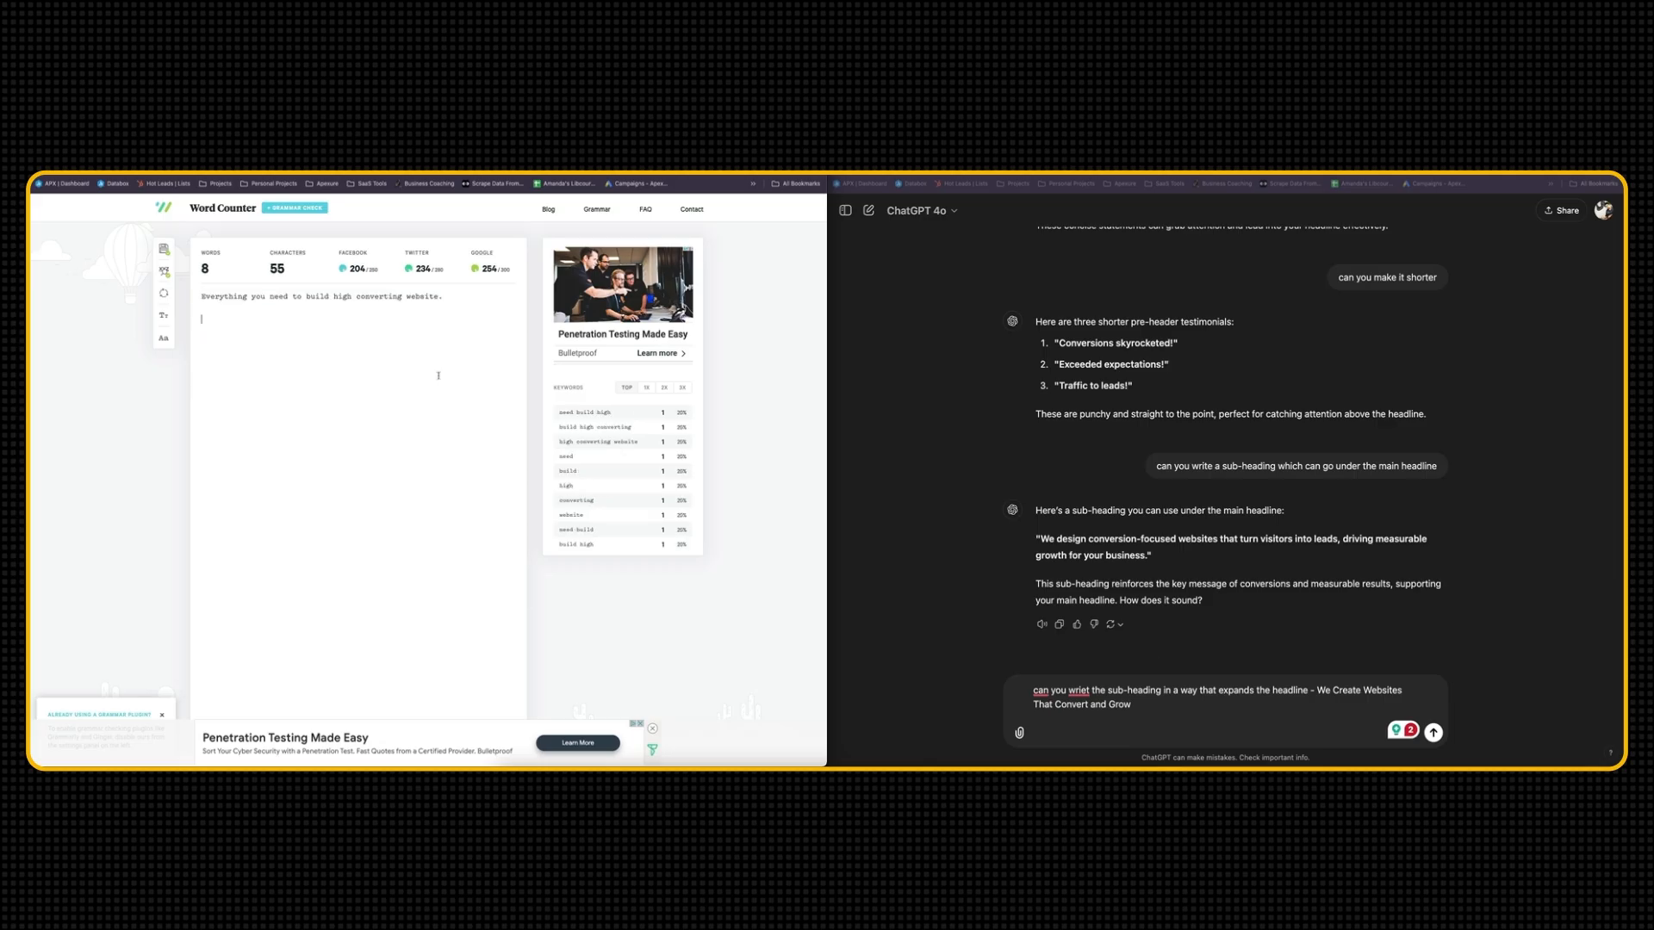
Ask ChatGPT for an 8-word sub-heading that expands "We Create Websites That Convert and Grow", then request 5 variations
{"action": "left_click", "coordinate": [1117, 734]}
{"action": "type", "text": "please use only 8 words"}
{"action": "key", "text": "Return"}
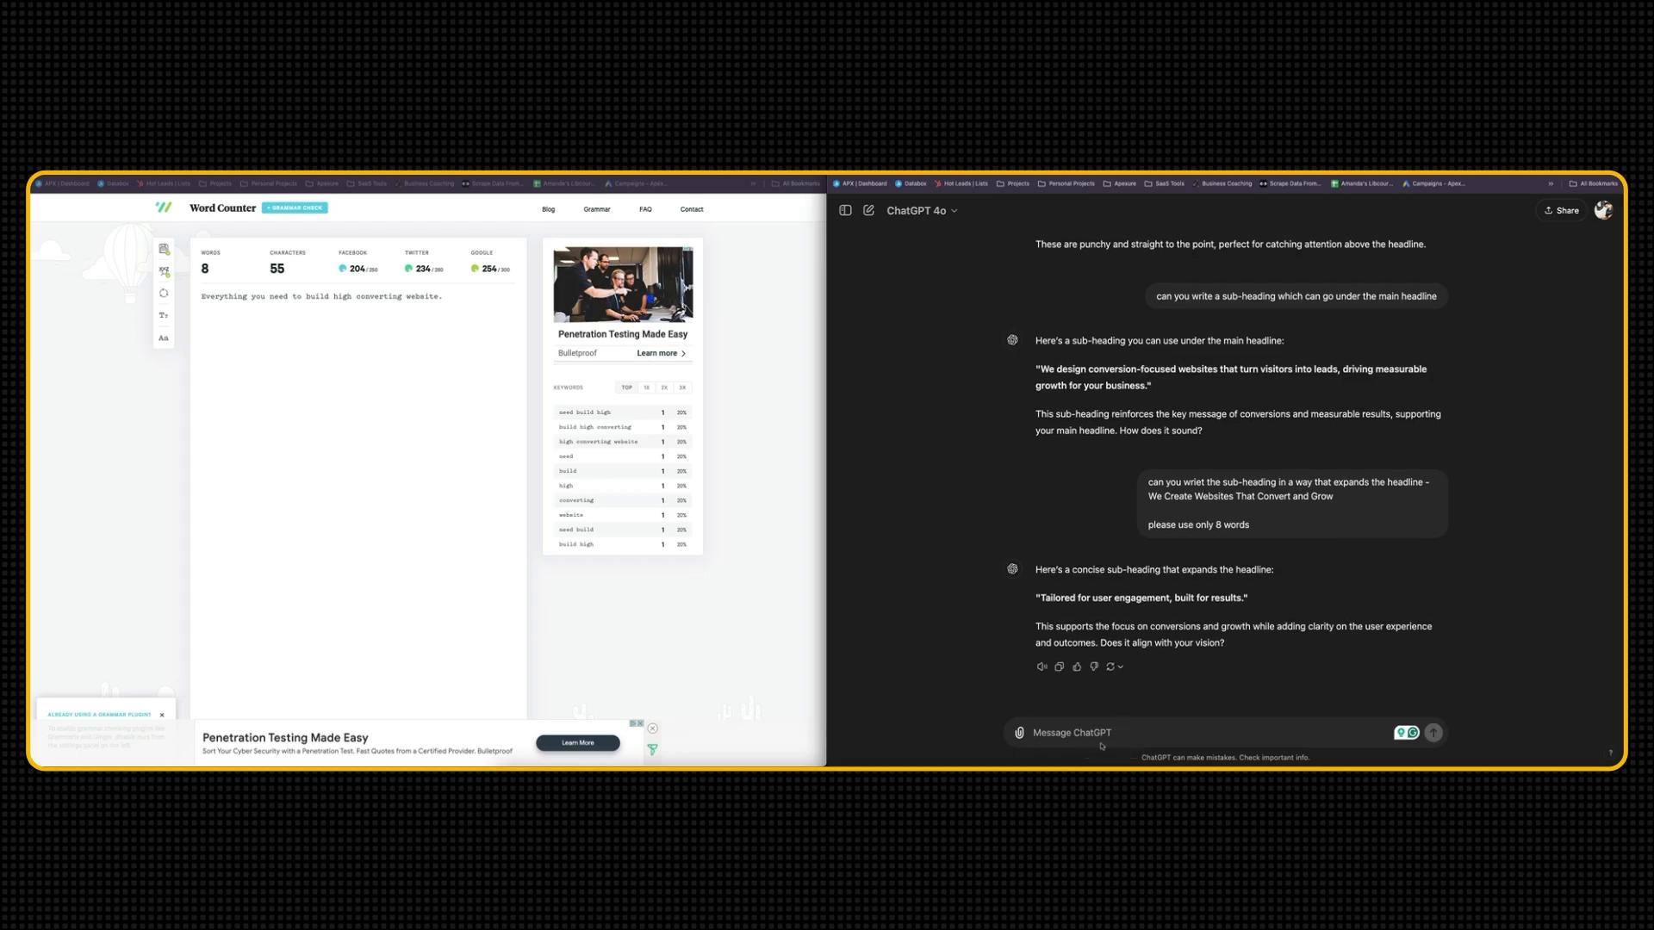
{"action": "type", "text": "can you show me 5 variations?"}
{"action": "key", "text": "Return"}
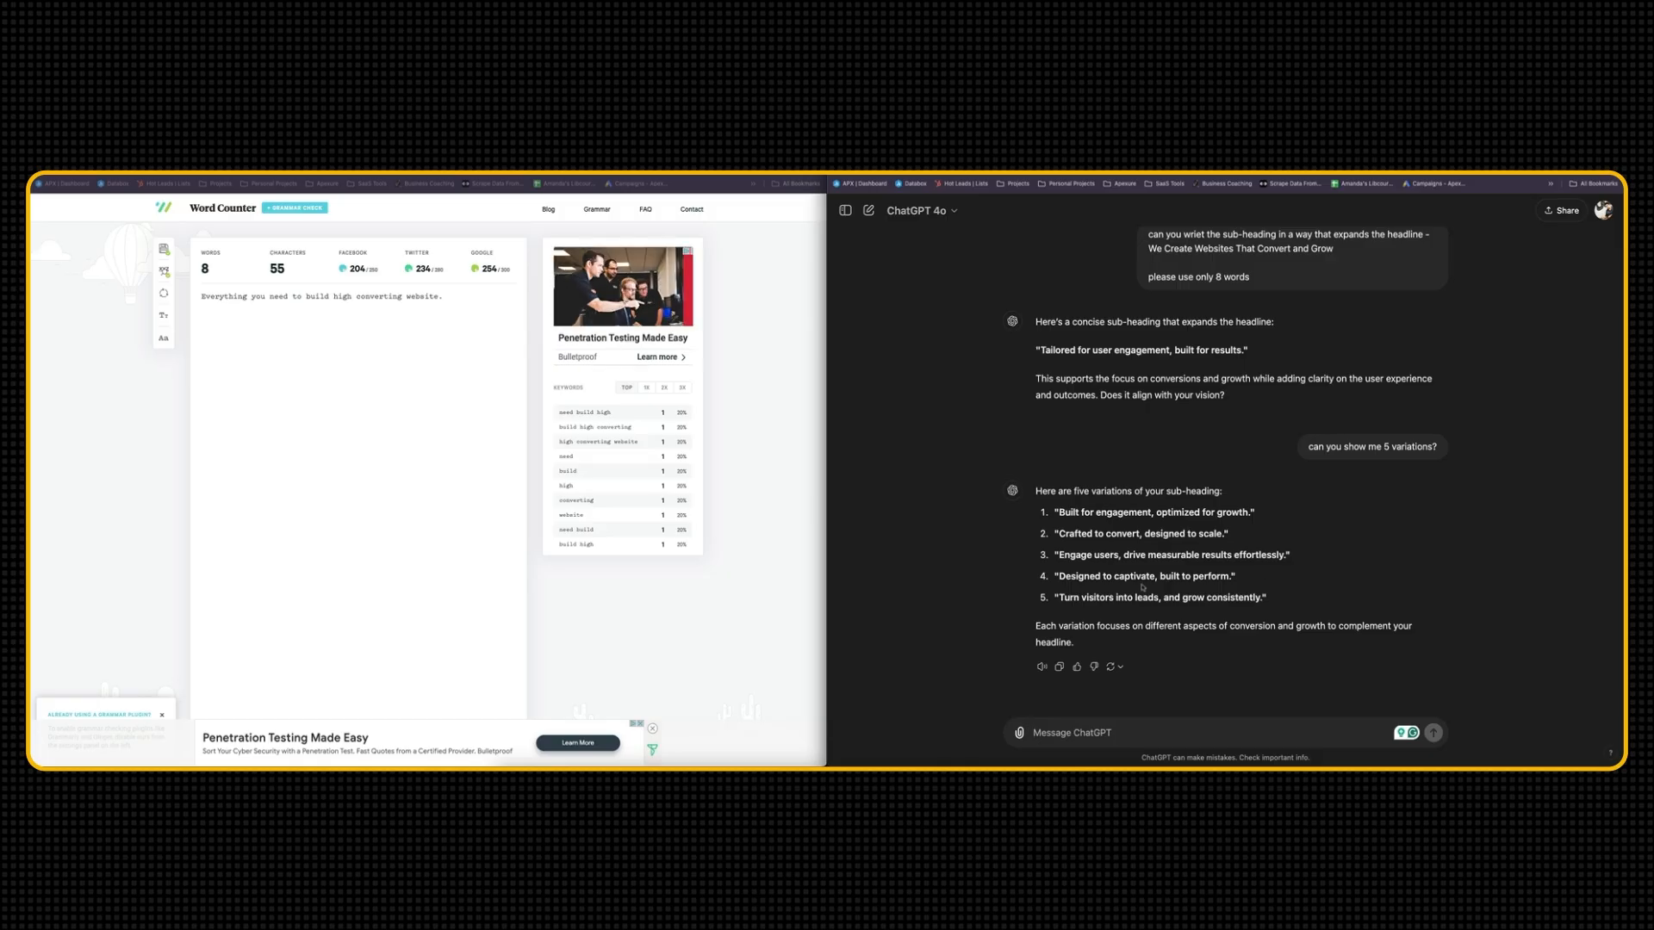
Insert ChatGPT's variation "Turn visitors into leads, and grow consistently." on a new line below the document's headline
{"action": "left_click_drag", "start_coordinate": [1059, 598], "coordinate": [1259, 598]}
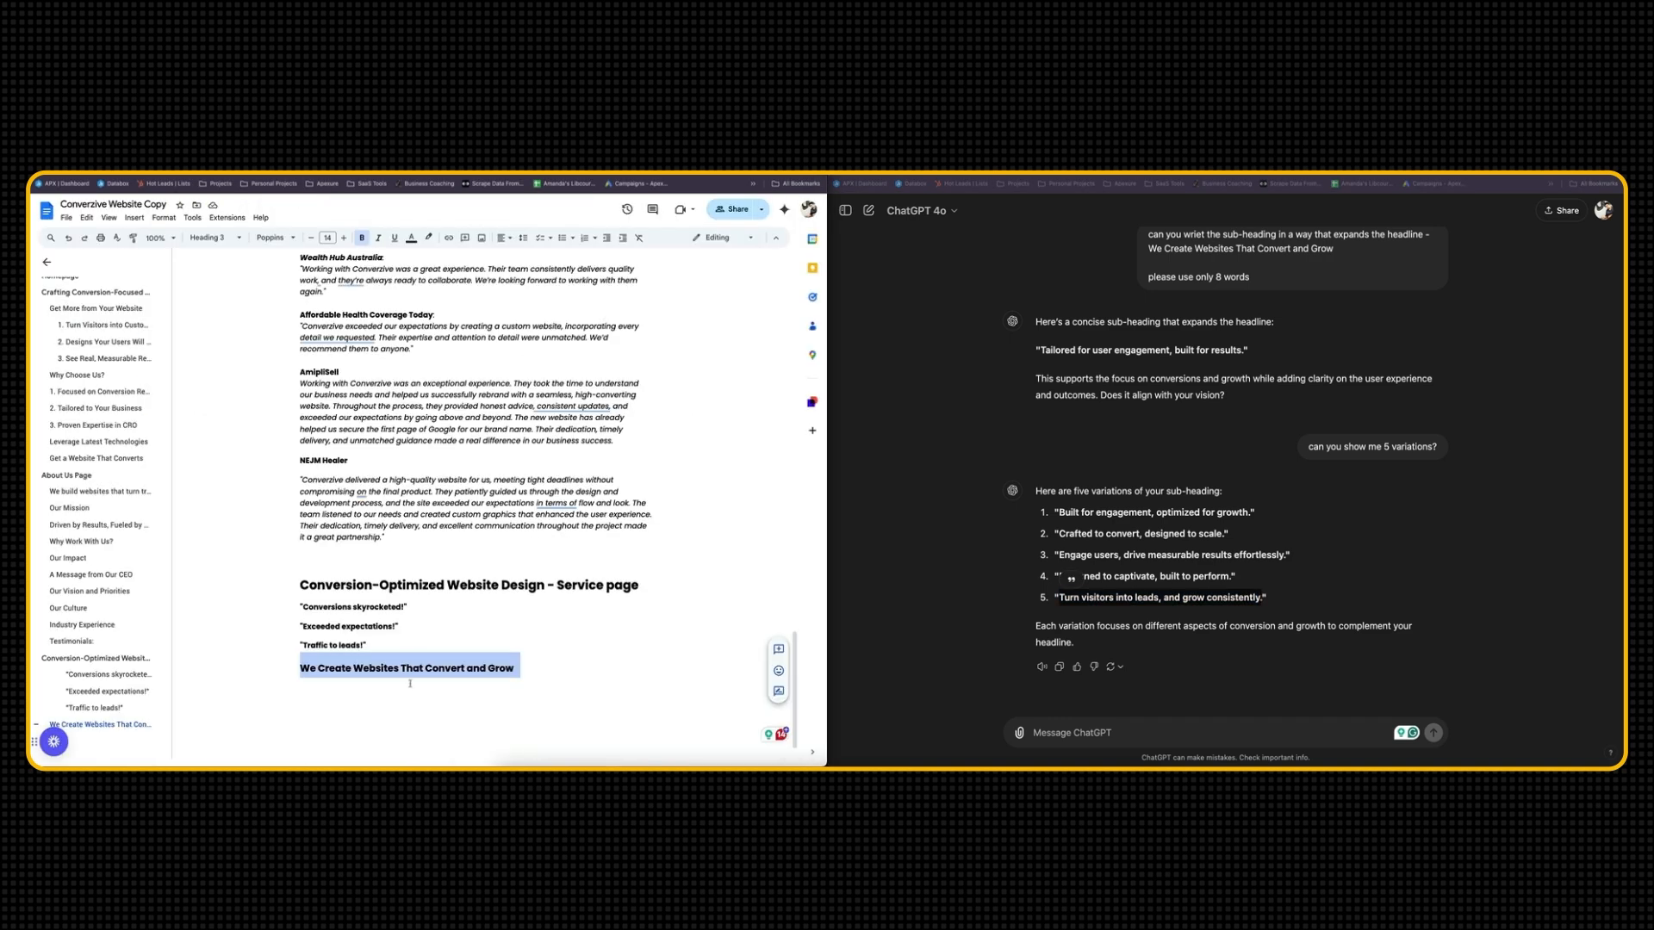
{"action": "left_click", "coordinate": [515, 670]}
{"action": "key", "text": "Return"}
{"action": "type", "text": "Turn visitors into leads, and grow consistently."}
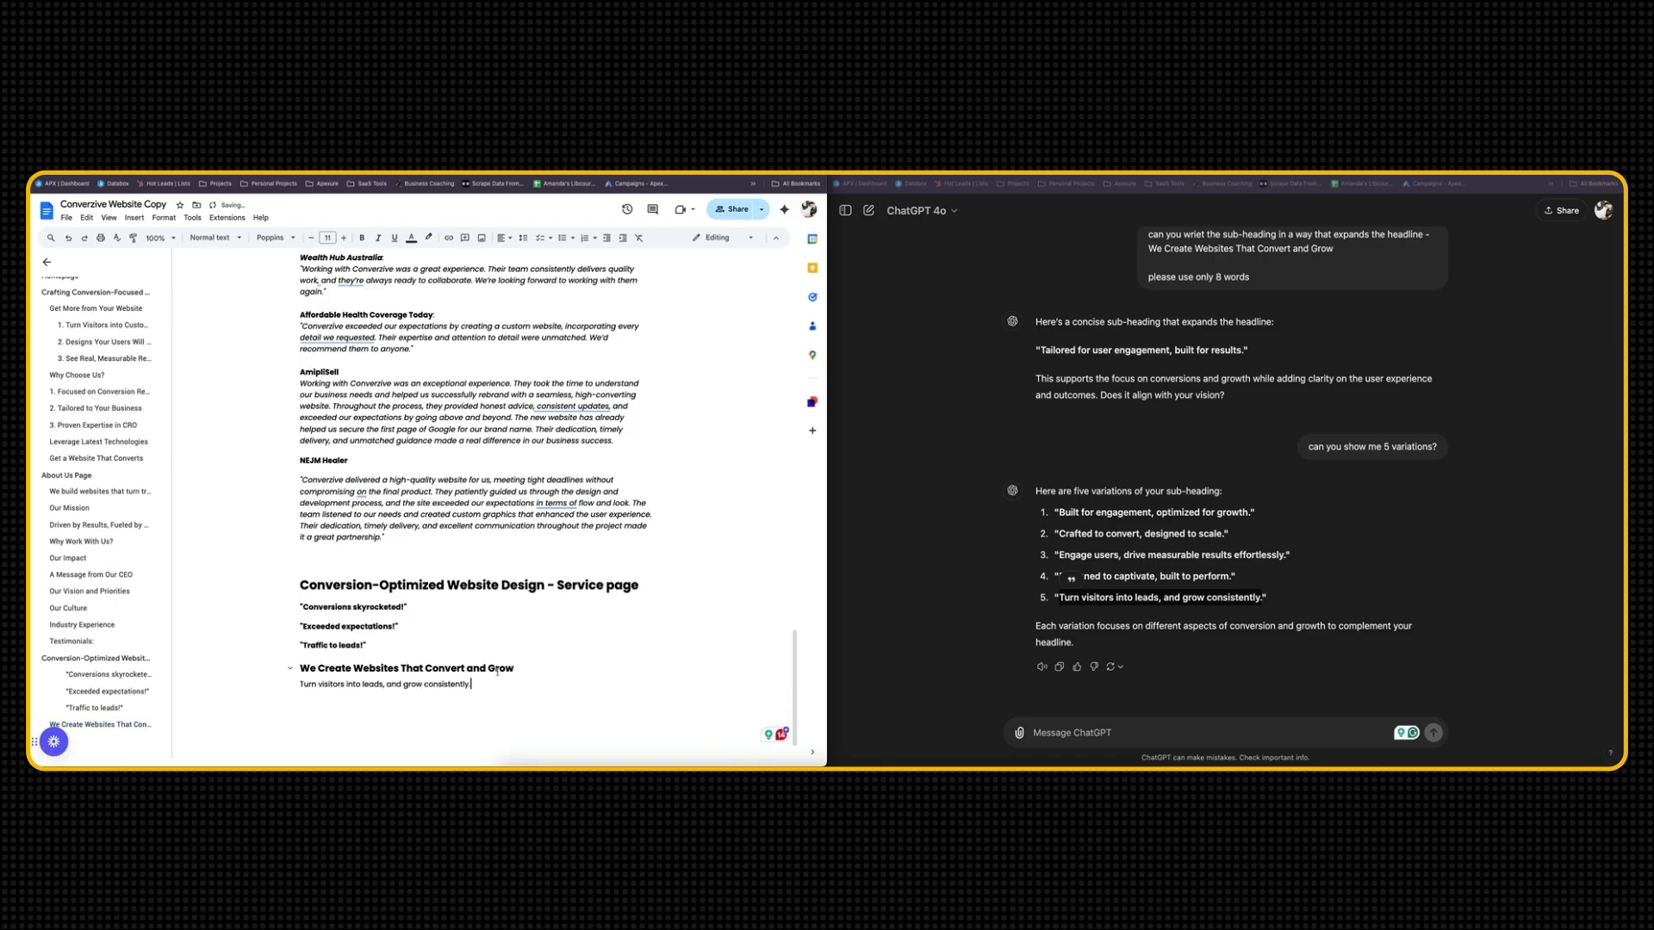
Format the sub-heading "Turn visitors into leads, and grow consistently." as Heading 4
{"action": "left_click_drag", "start_coordinate": [472, 686], "coordinate": [236, 679]}
{"action": "double_click", "coordinate": [381, 671]}
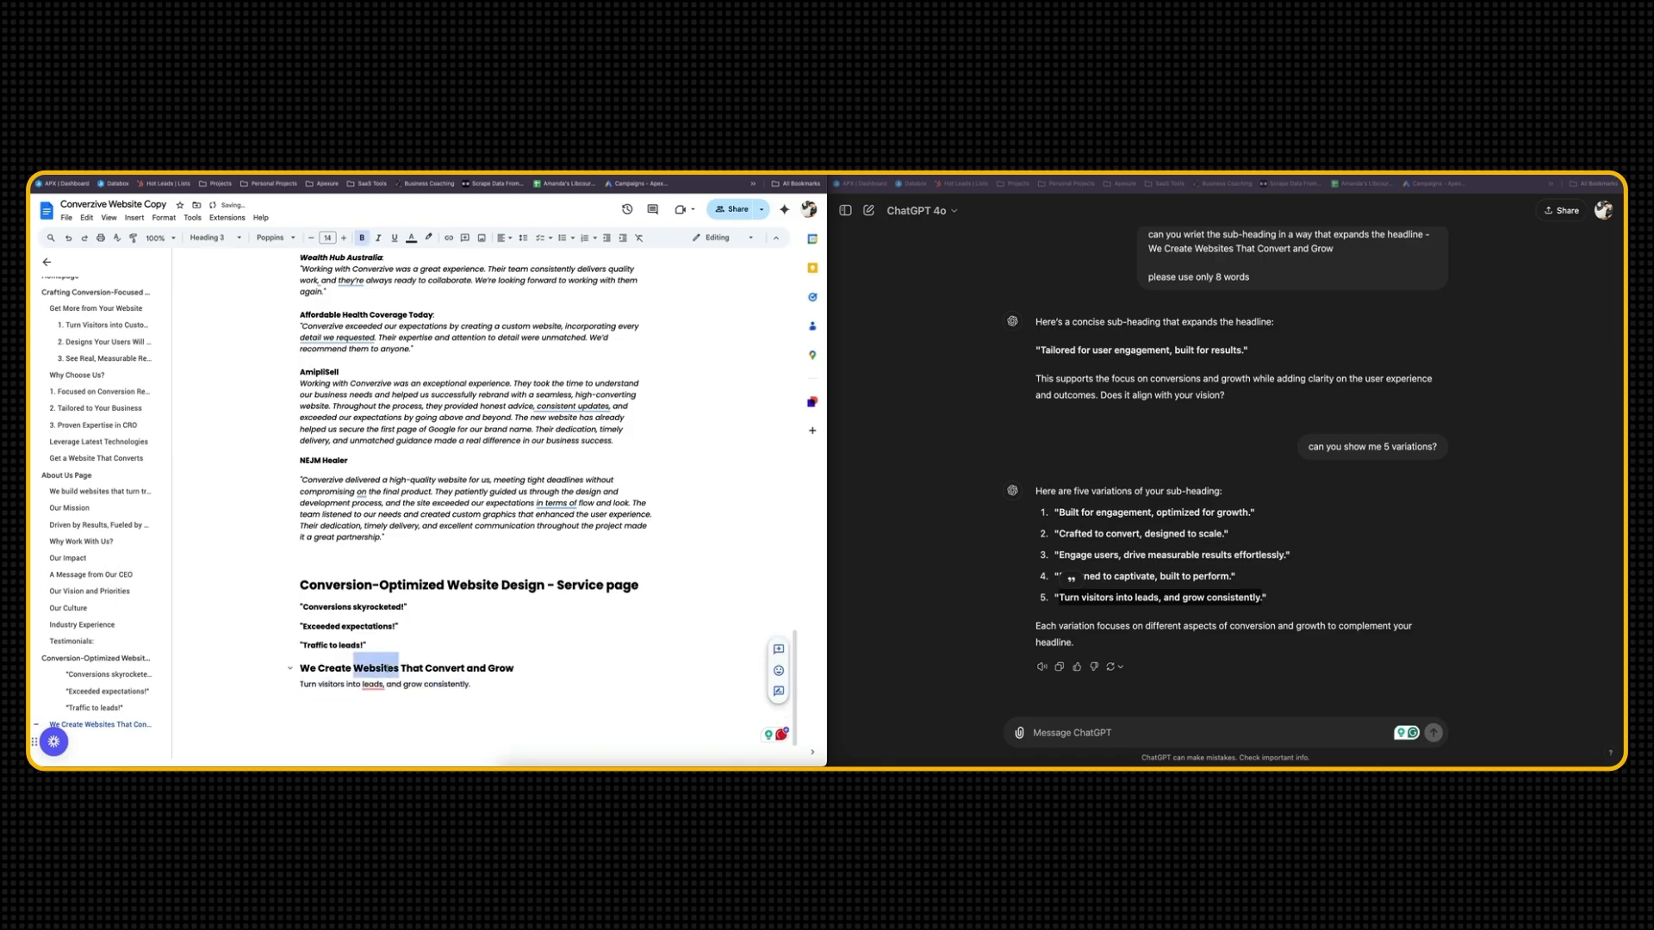
{"action": "triple_click", "coordinate": [381, 672]}
{"action": "double_click", "coordinate": [429, 684]}
{"action": "triple_click", "coordinate": [429, 683]}
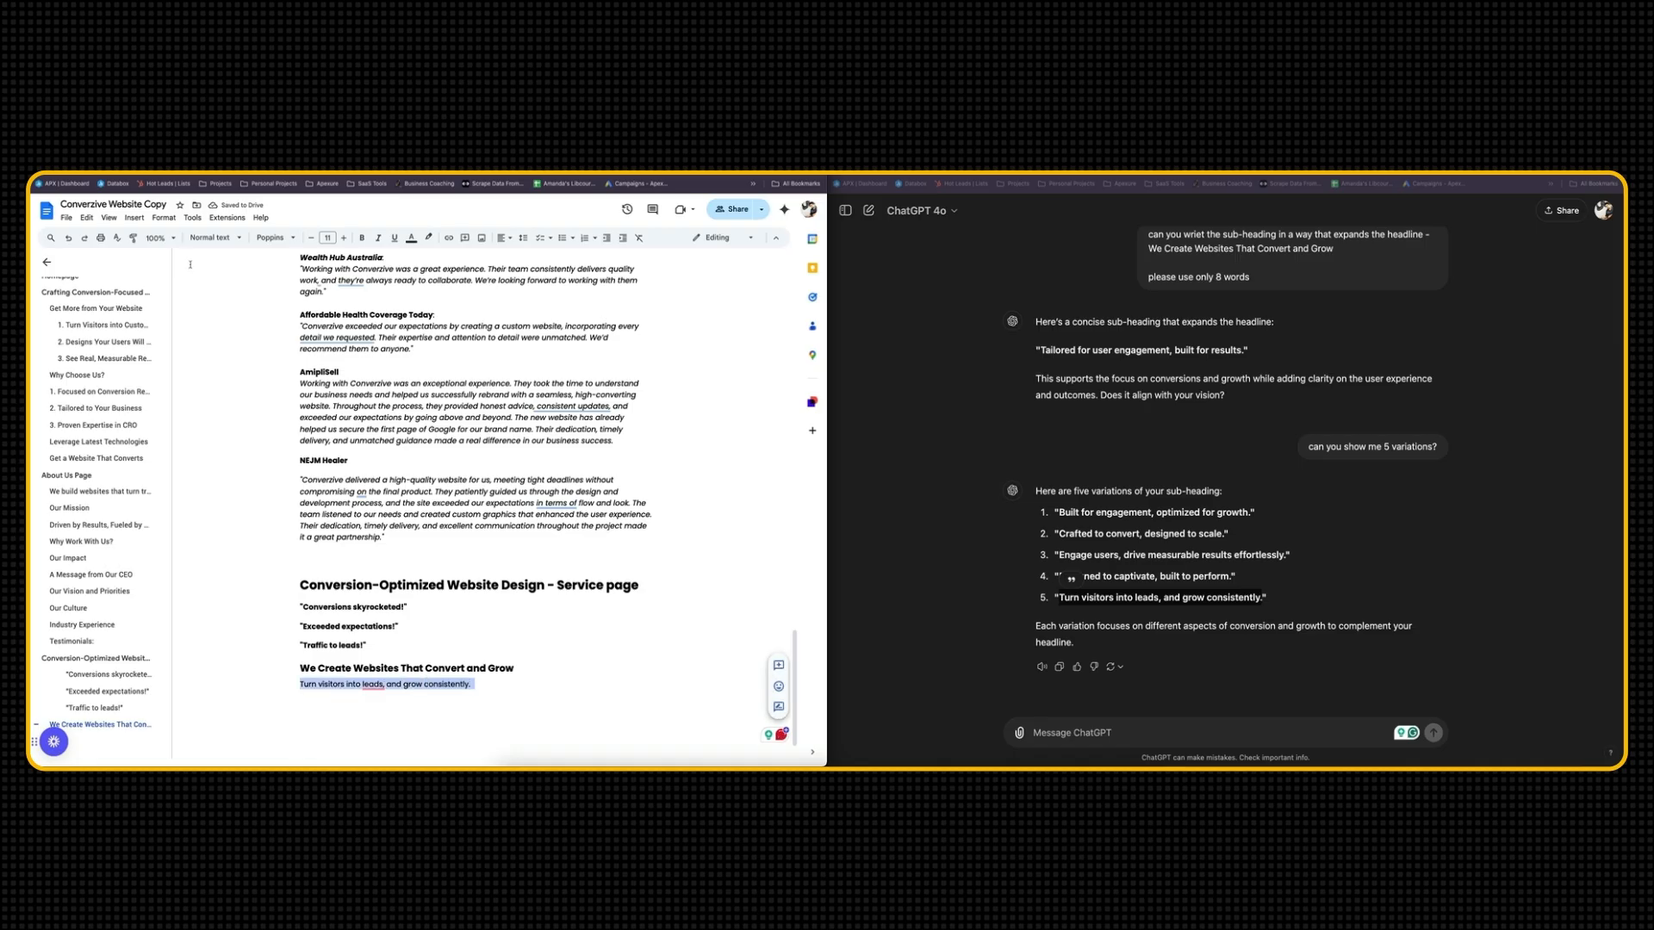
{"action": "left_click", "coordinate": [215, 238]}
{"action": "left_click", "coordinate": [284, 504]}
{"action": "left_click", "coordinate": [518, 689]}
Capture a screenshot of the Conversion template's hero text, from the star-rated quotes down to the sub-heading
{"action": "scroll", "coordinate": [519, 632], "scroll_direction": "down", "scroll_amount": 1}
{"action": "mouse_move", "coordinate": [384, 635]}
{"action": "left_click", "coordinate": [457, 634]}
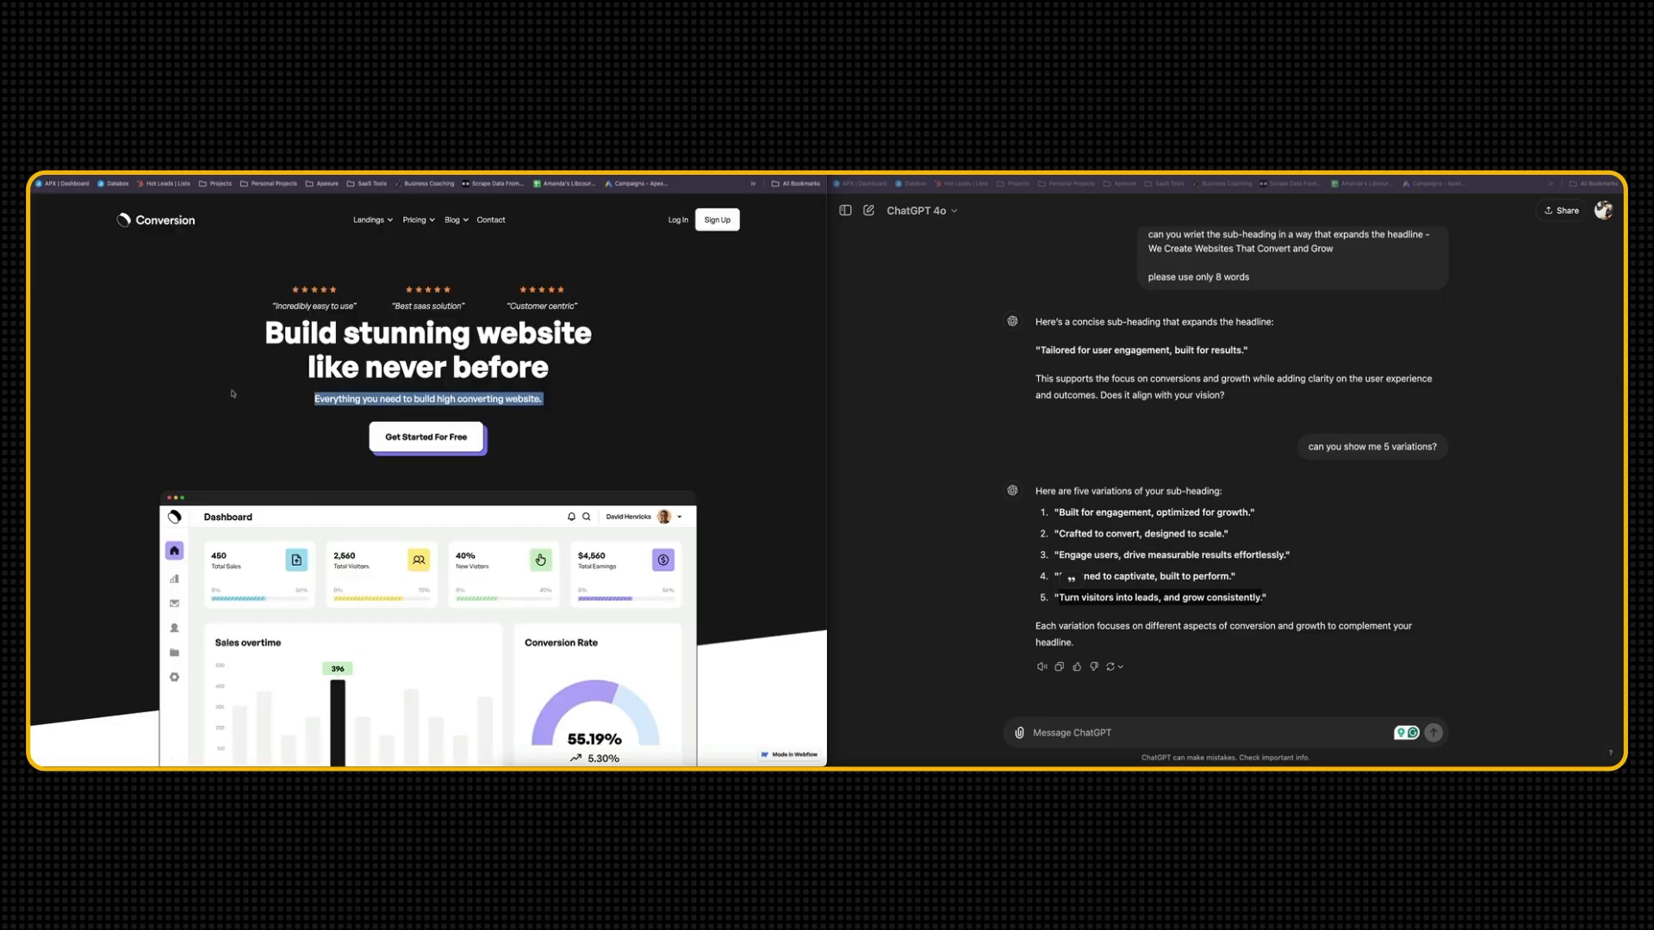
{"action": "left_click", "coordinate": [233, 394]}
{"action": "key", "text": "super+shift+5"}
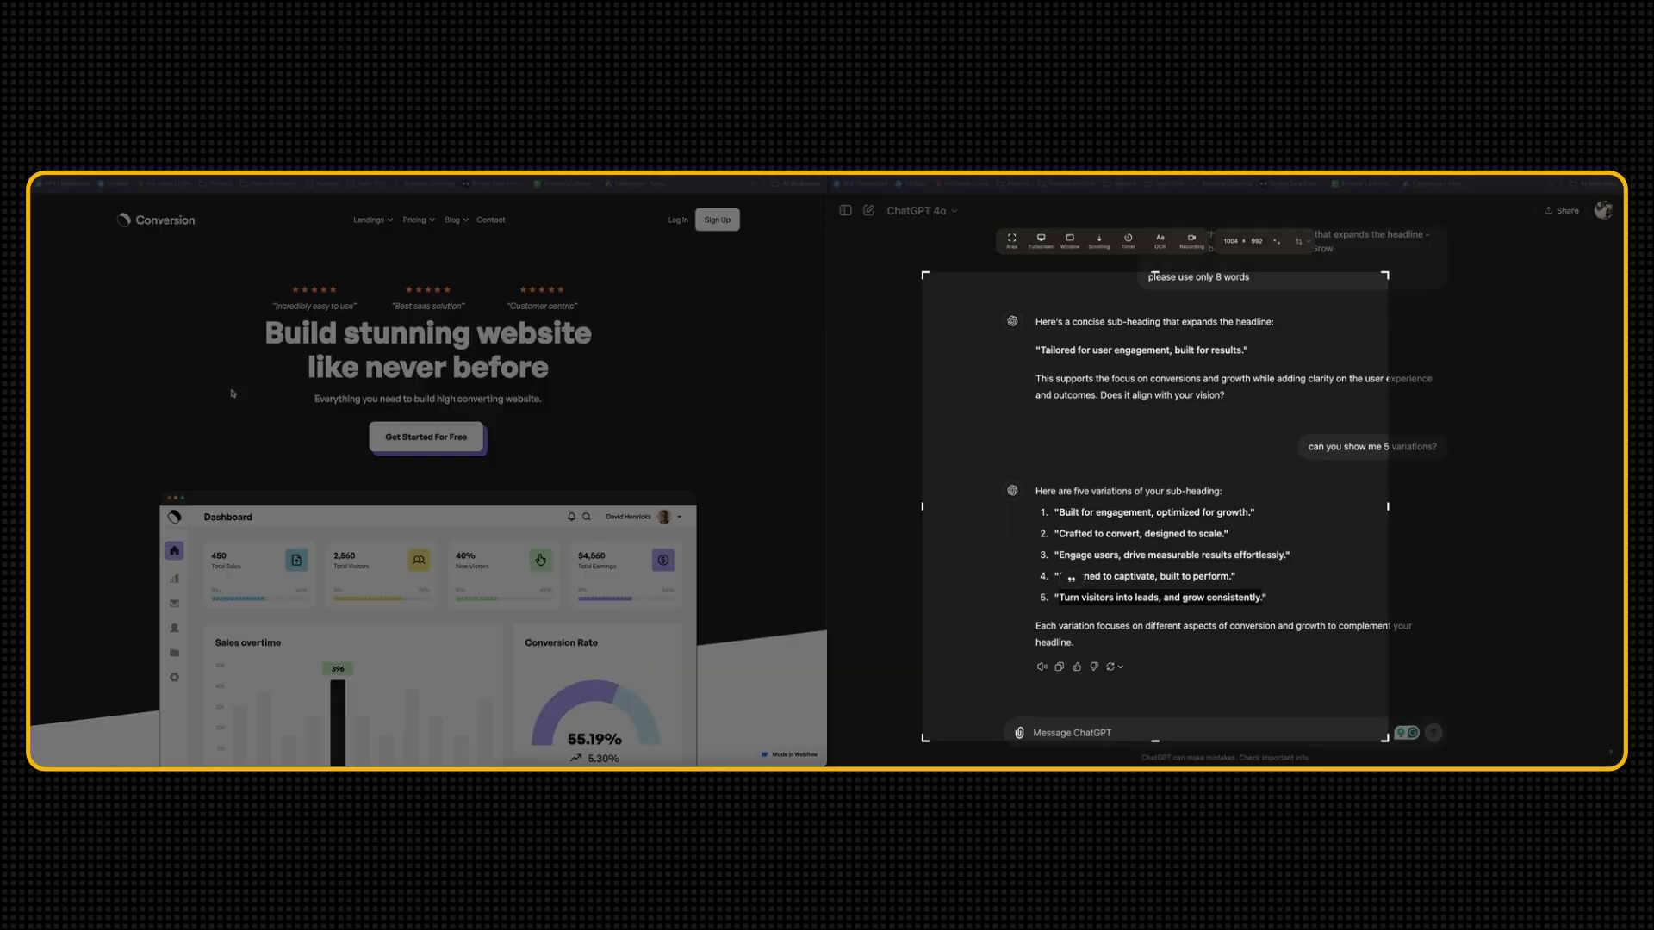
{"action": "left_click_drag", "start_coordinate": [1102, 381], "coordinate": [414, 373]}
{"action": "left_click_drag", "start_coordinate": [703, 737], "coordinate": [605, 413]}
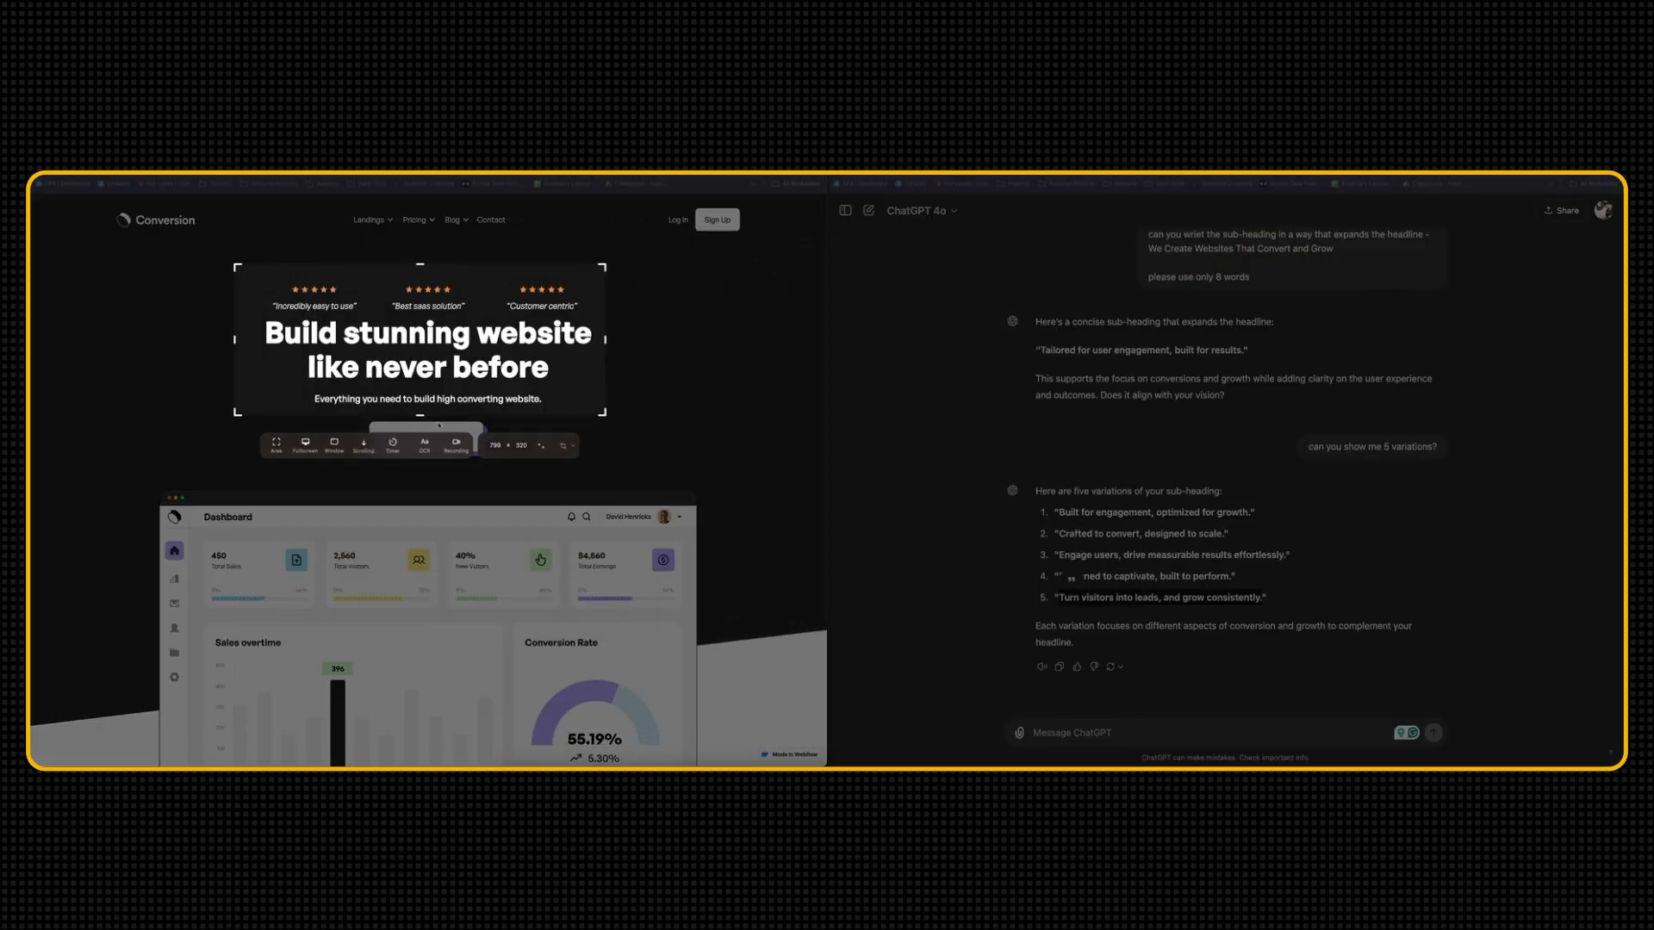
{"action": "left_click", "coordinate": [276, 446]}
{"action": "left_click", "coordinate": [95, 715]}
Paste the hero screenshot on a new line below the sub-heading in the Converzive Website Copy document
{"action": "key", "text": "ctrl+Tab"}
{"action": "key", "text": "Return"}
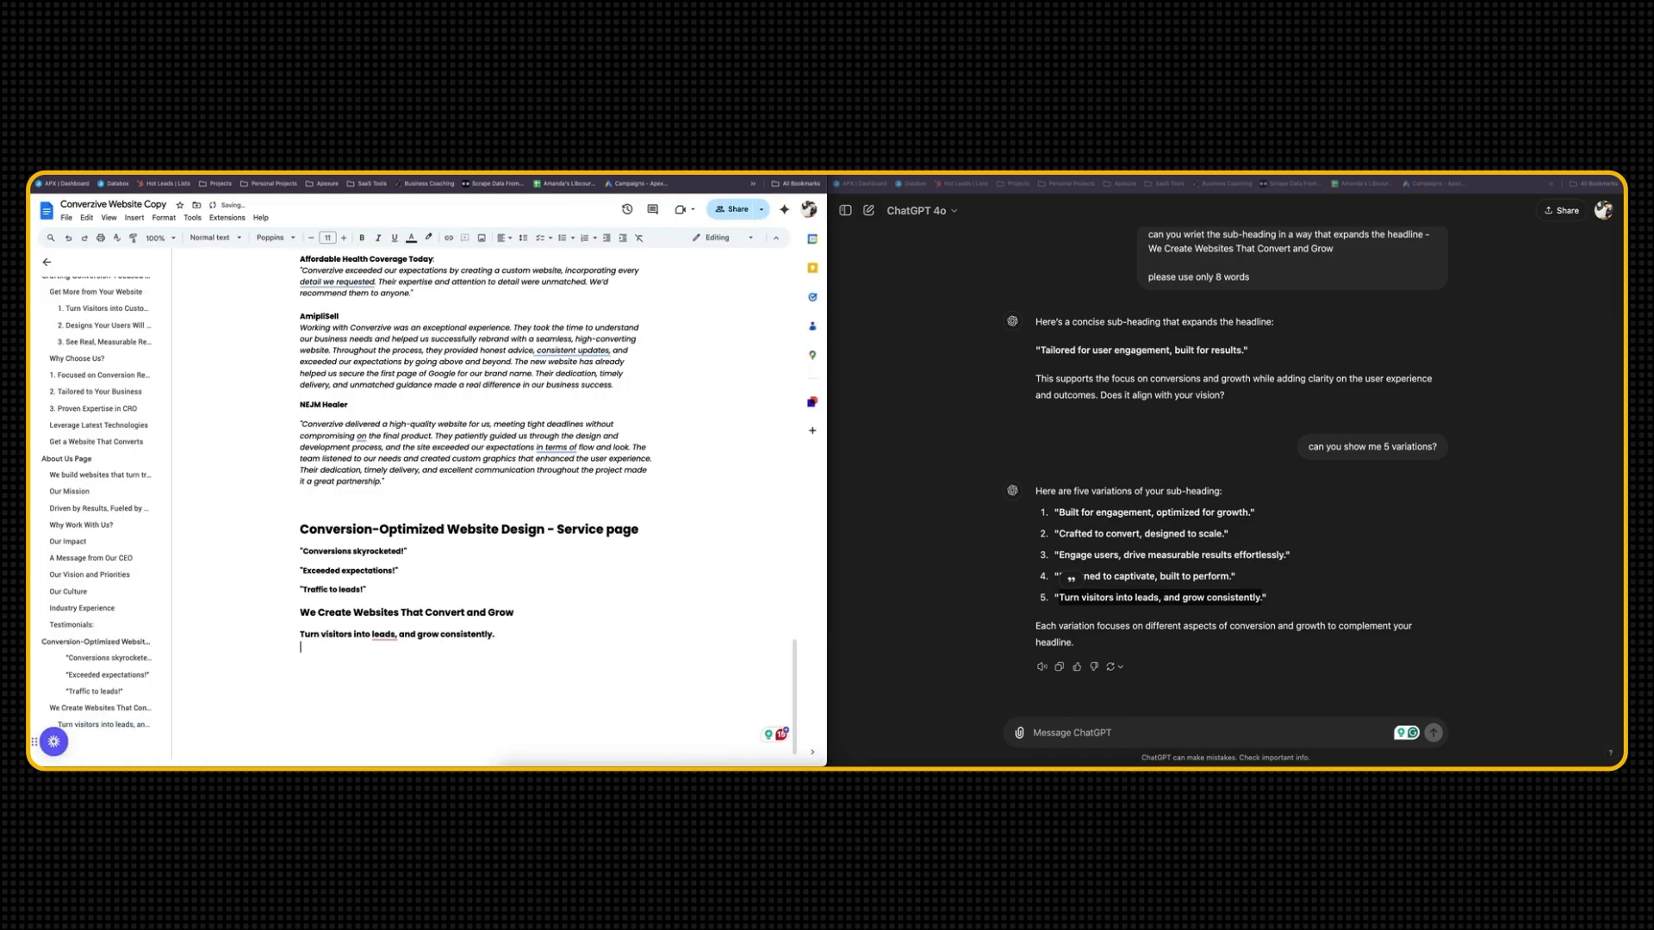
{"action": "key", "text": "ctrl+v"}
{"action": "scroll", "coordinate": [365, 479], "scroll_direction": "down", "scroll_amount": 2}
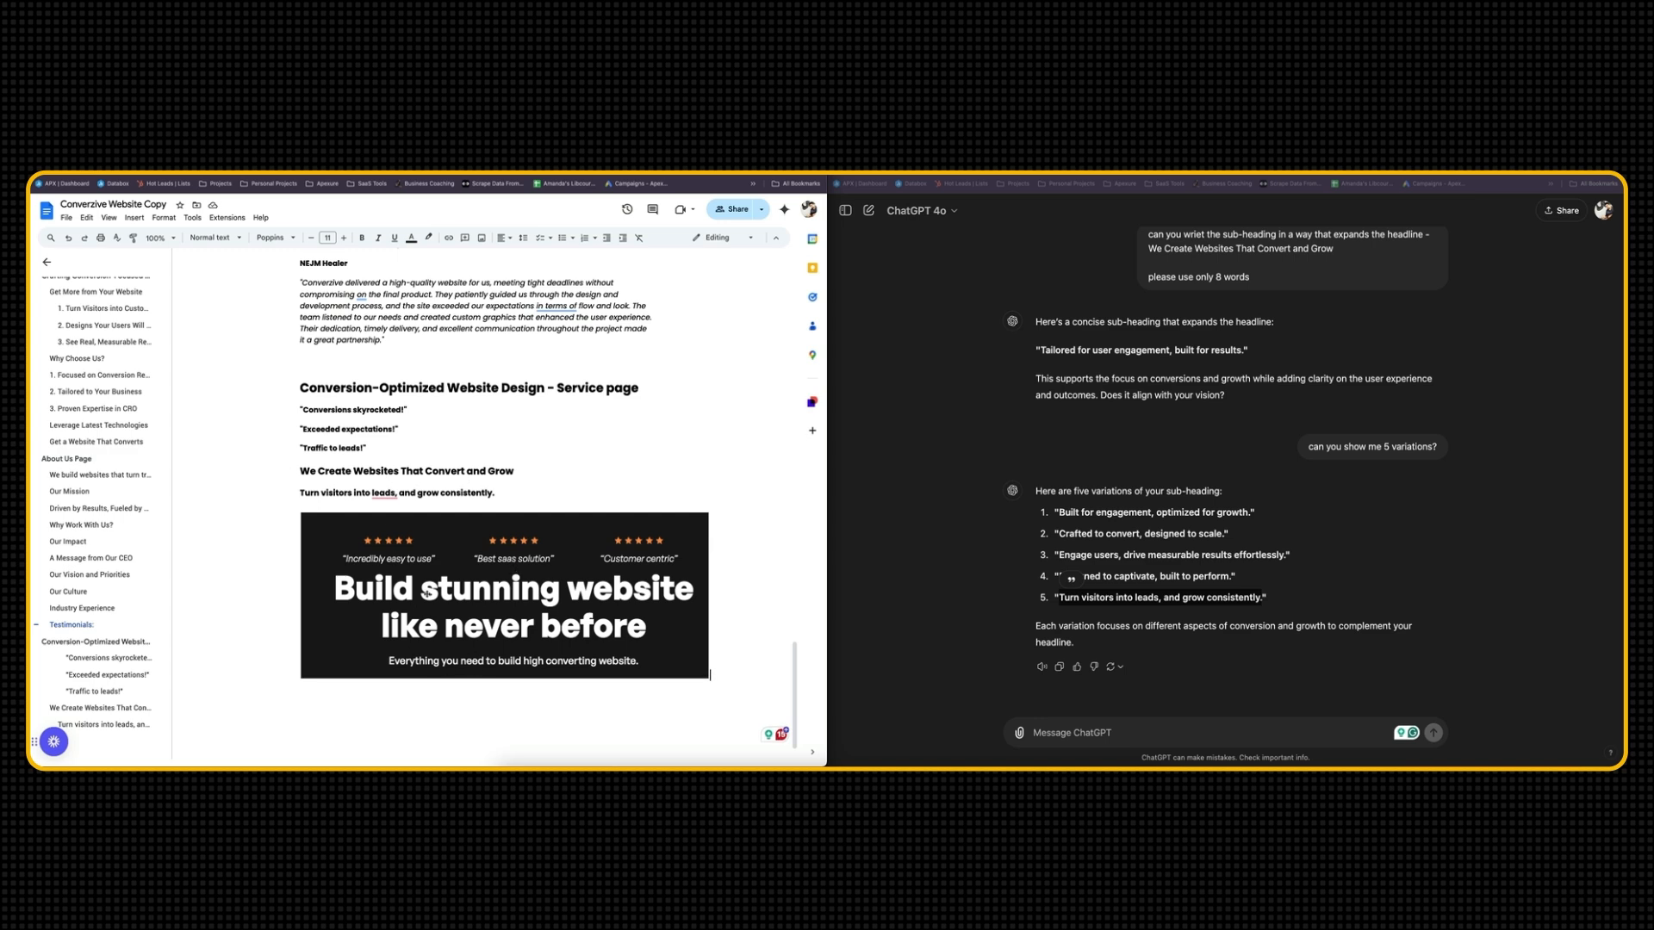
{"action": "scroll", "coordinate": [389, 517], "scroll_direction": "down", "scroll_amount": 2}
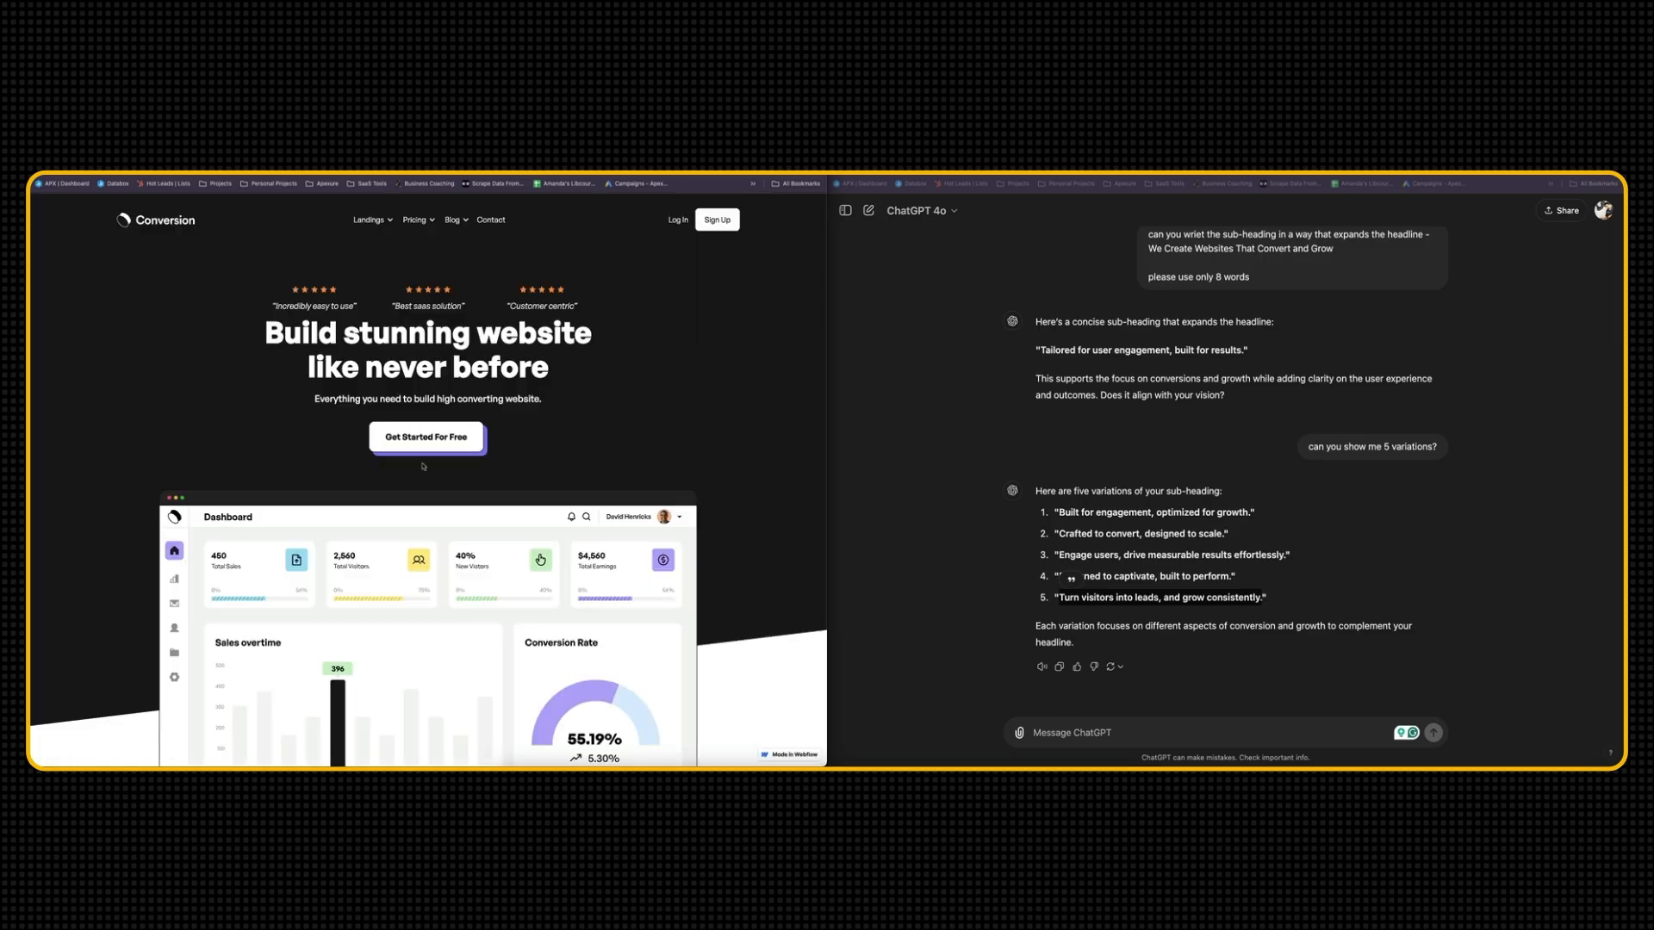
Examine the Conversion template's trusted clients section, including its headline and client logos
{"action": "scroll", "coordinate": [423, 466], "scroll_direction": "down", "scroll_amount": 6}
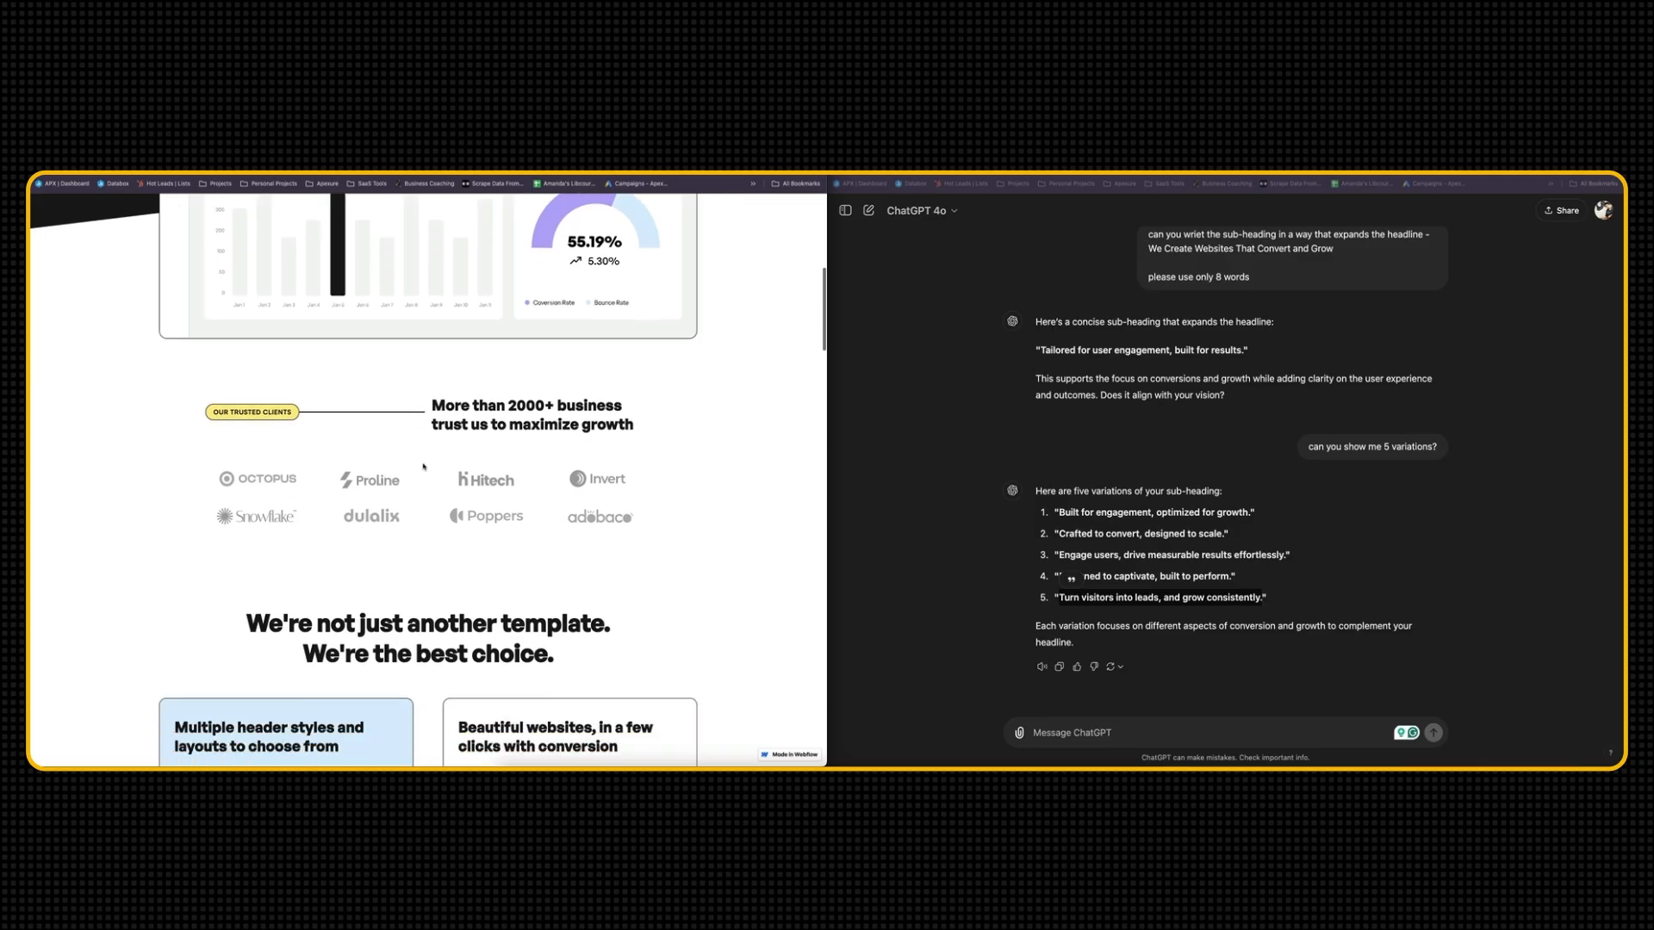
{"action": "left_click_drag", "start_coordinate": [442, 405], "coordinate": [625, 425]}
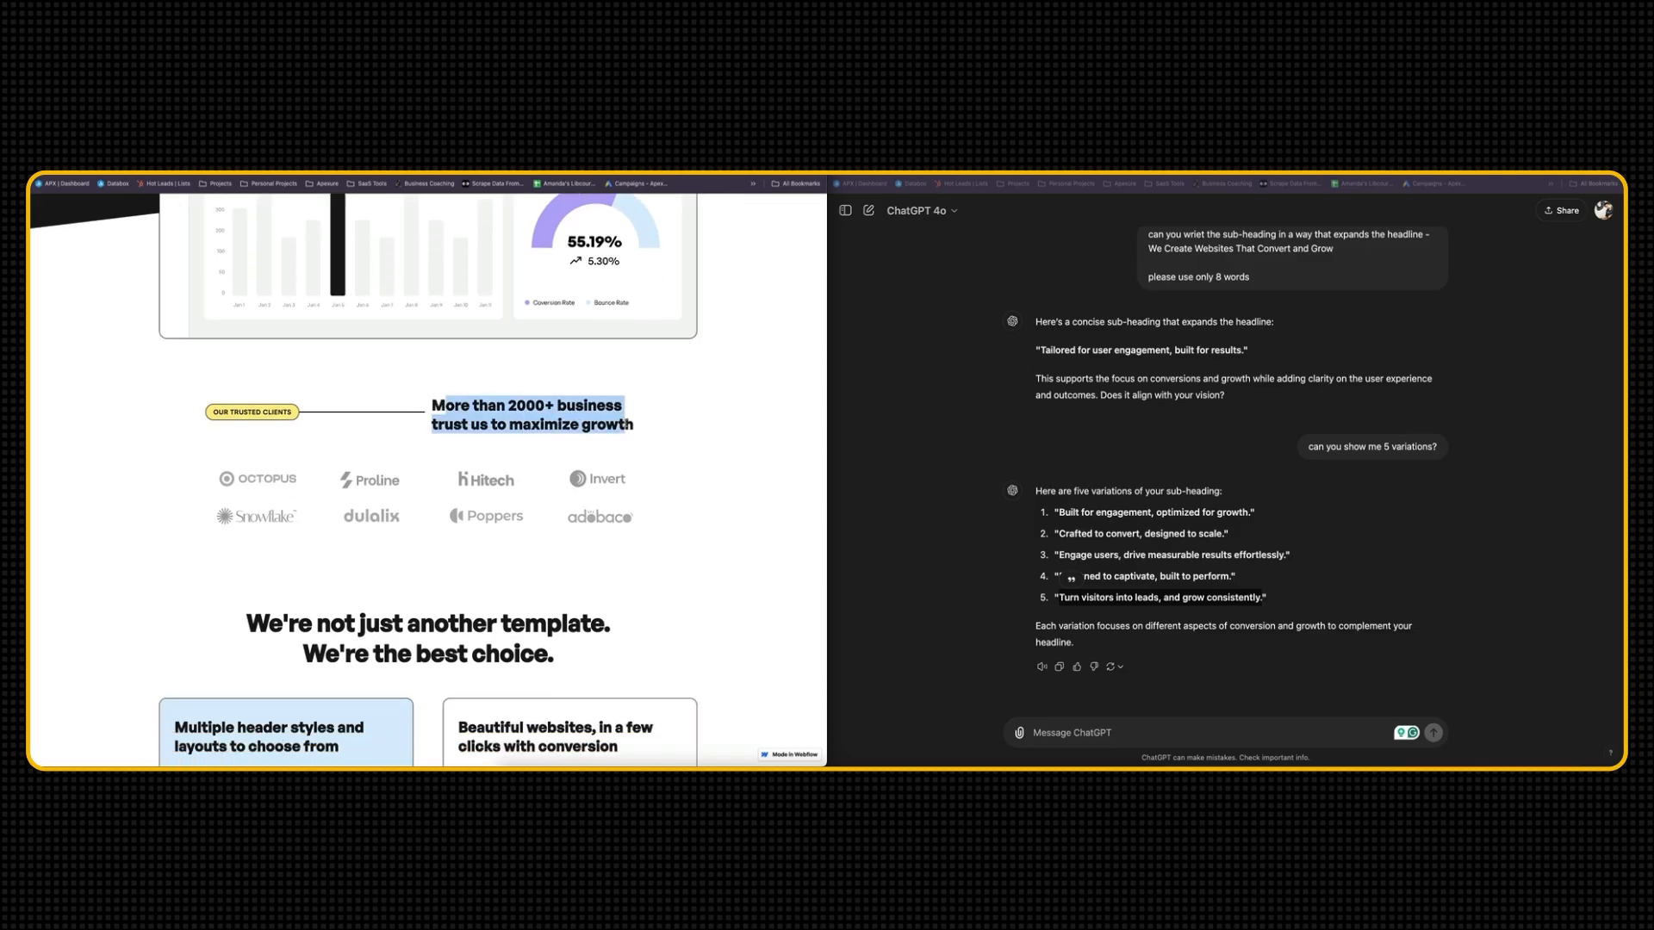
{"action": "left_click", "coordinate": [609, 428]}
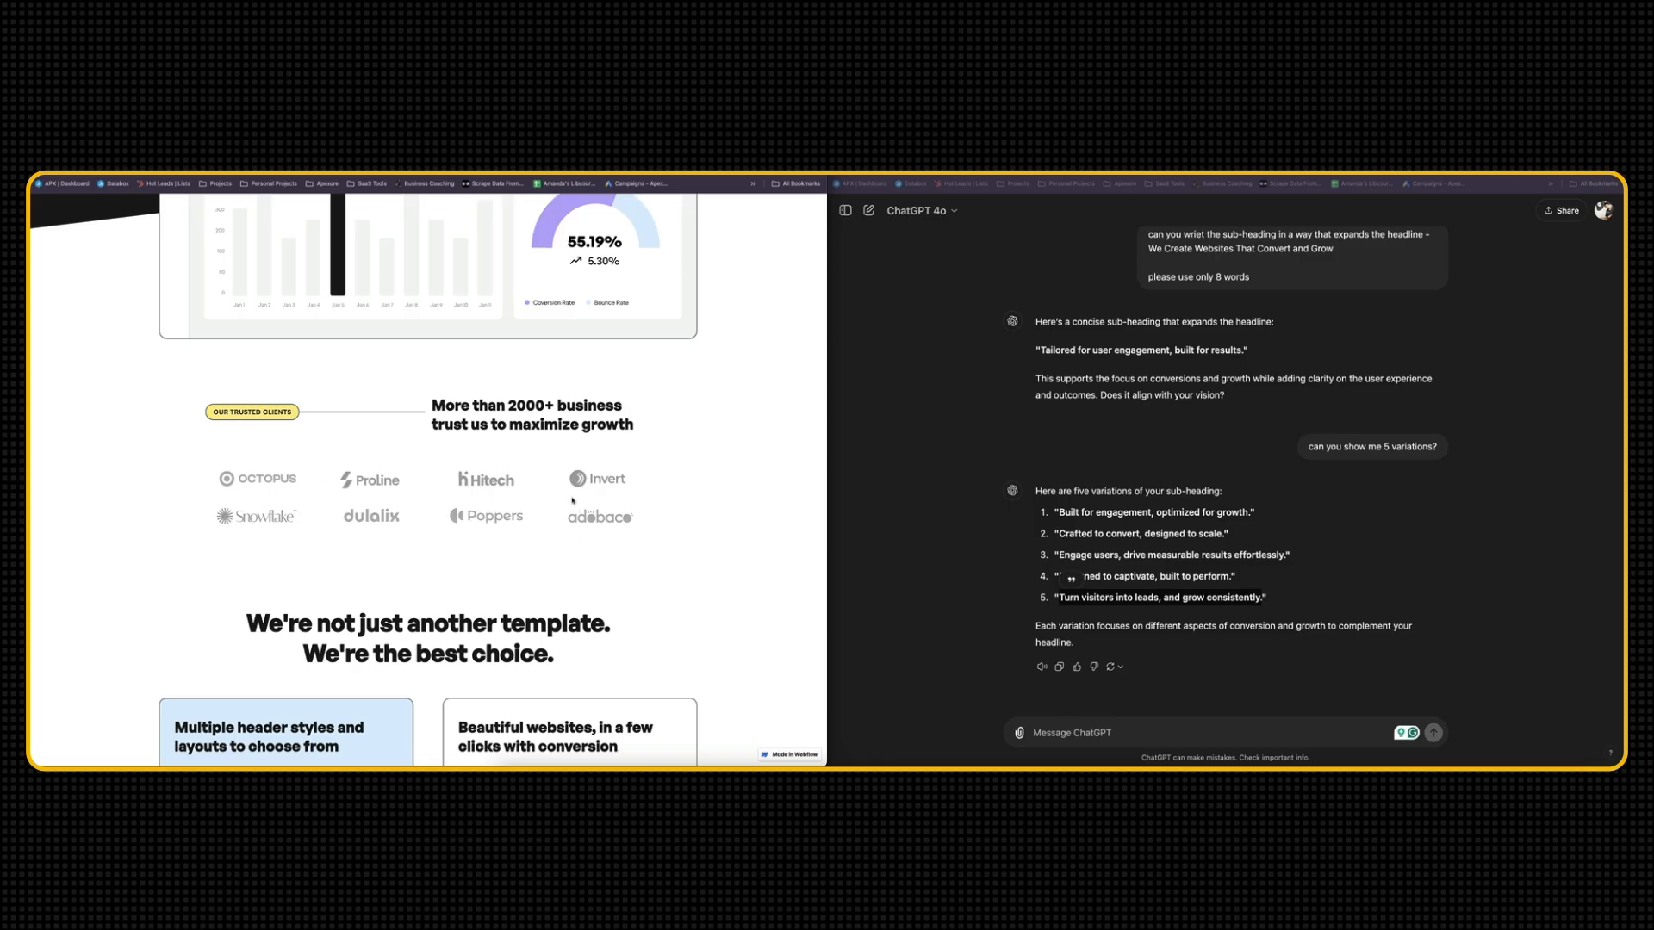
Ask ChatGPT to improve the template headline "We're not just another template. We're the best choice." for the Converzive brand, then request 5 variations
{"action": "scroll", "coordinate": [477, 526], "scroll_direction": "down", "scroll_amount": 5}
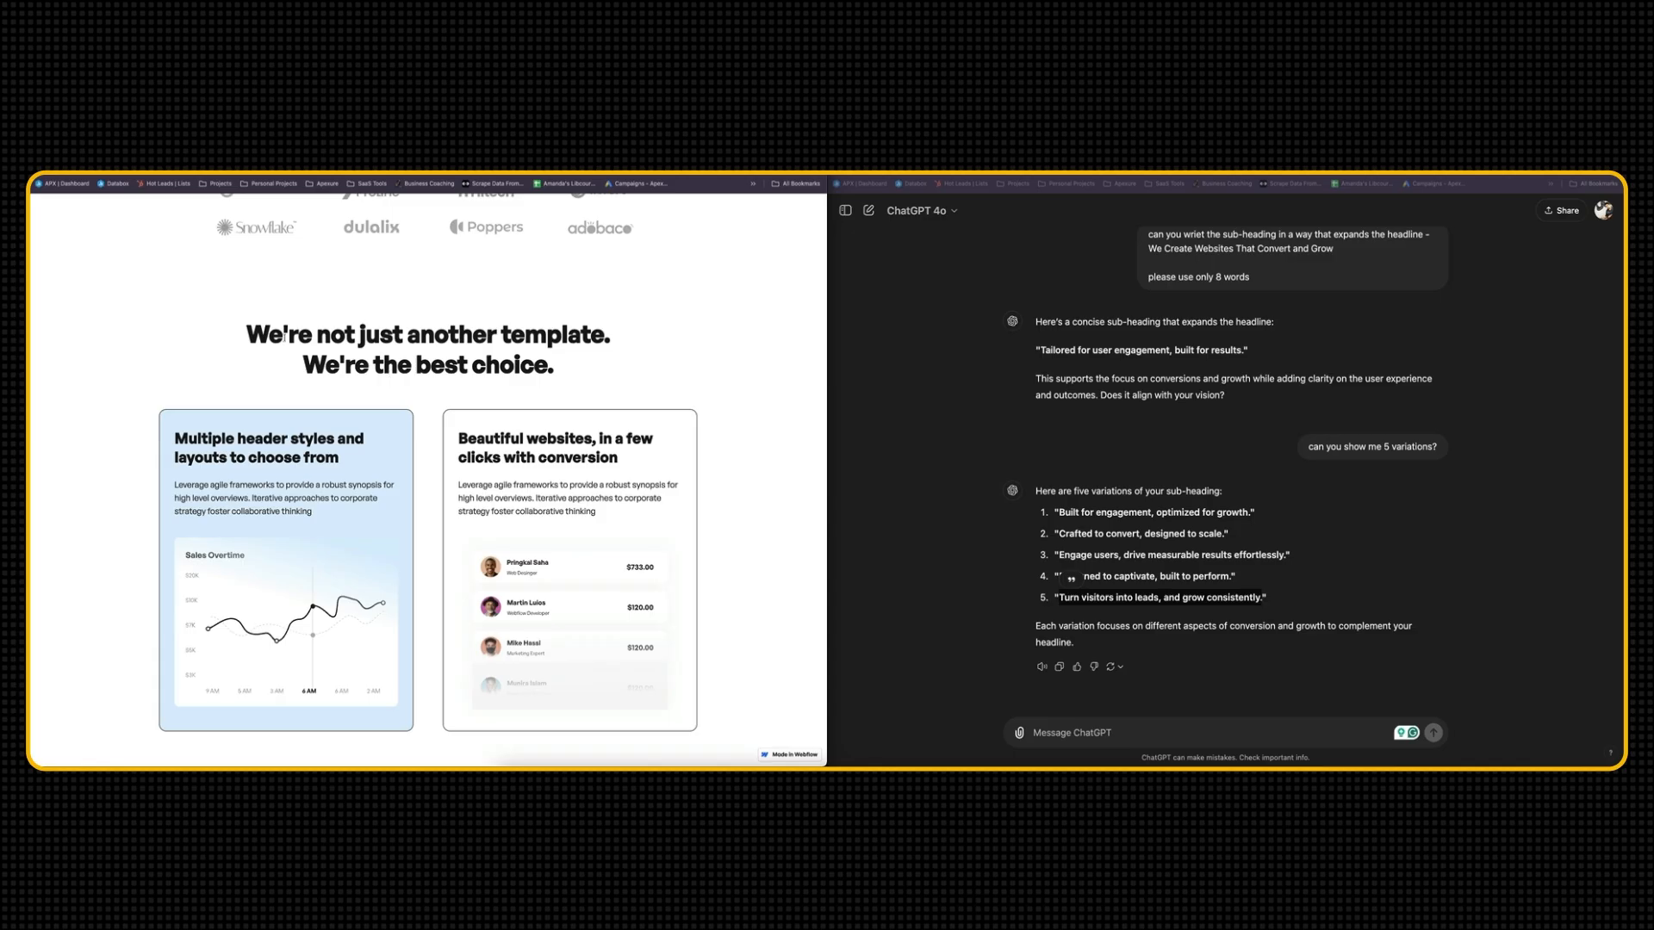
{"action": "triple_click", "coordinate": [510, 366]}
{"action": "key", "text": "ctrl+c"}
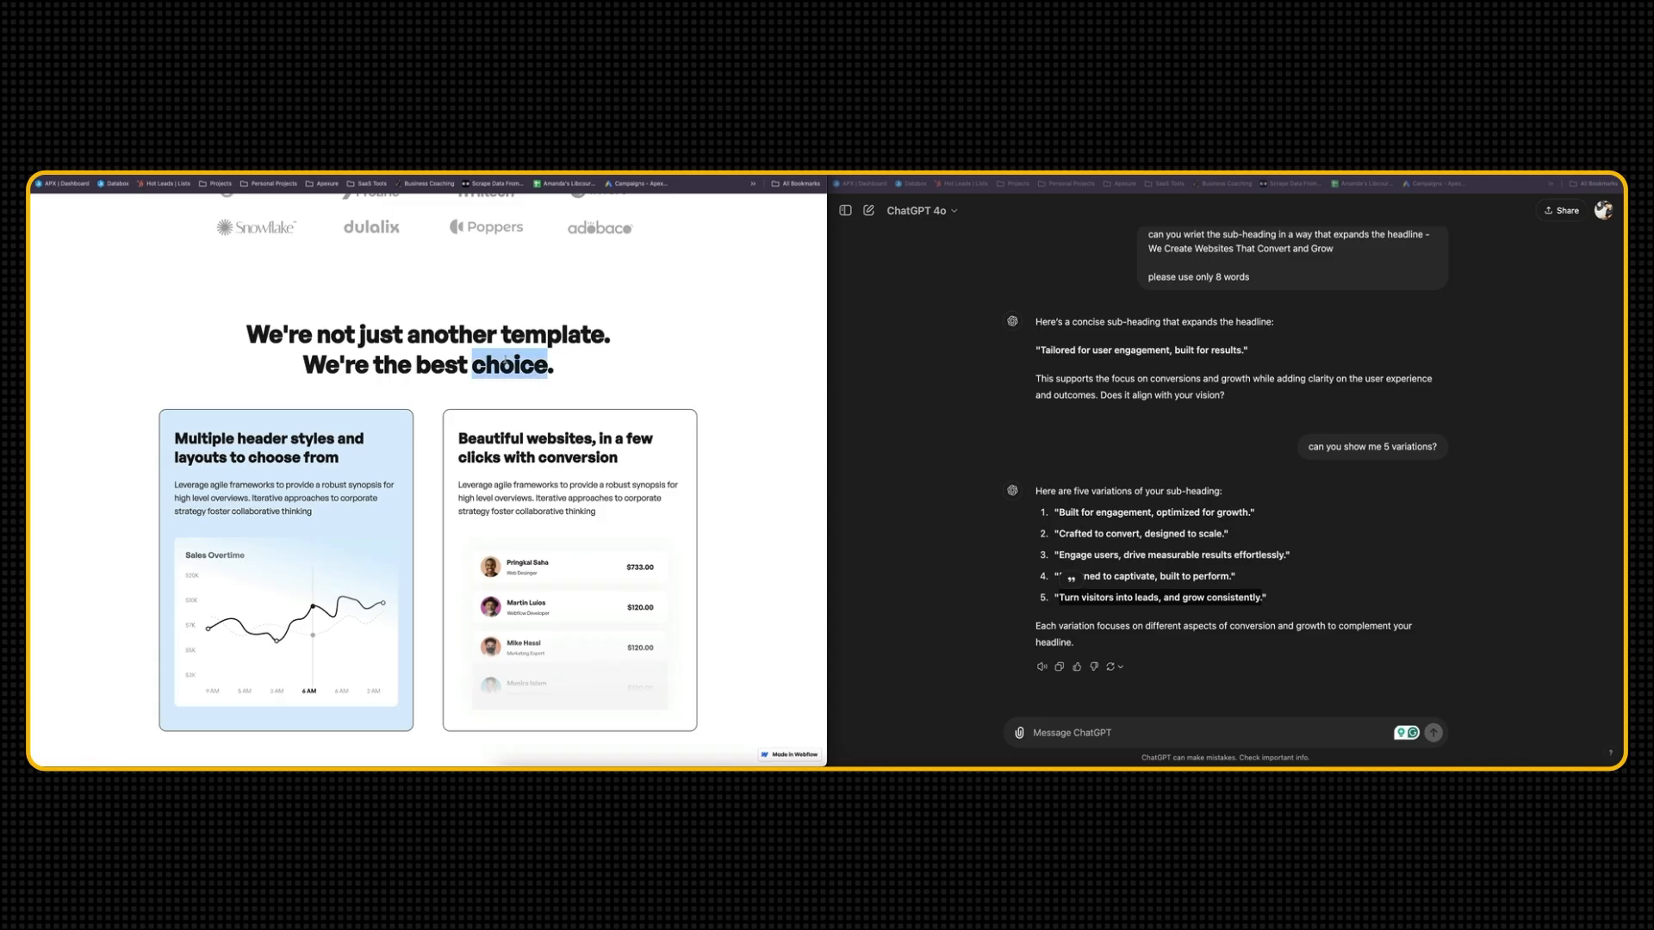
{"action": "left_click", "coordinate": [1076, 743]}
{"action": "type", "text": "can you improve this headline"}
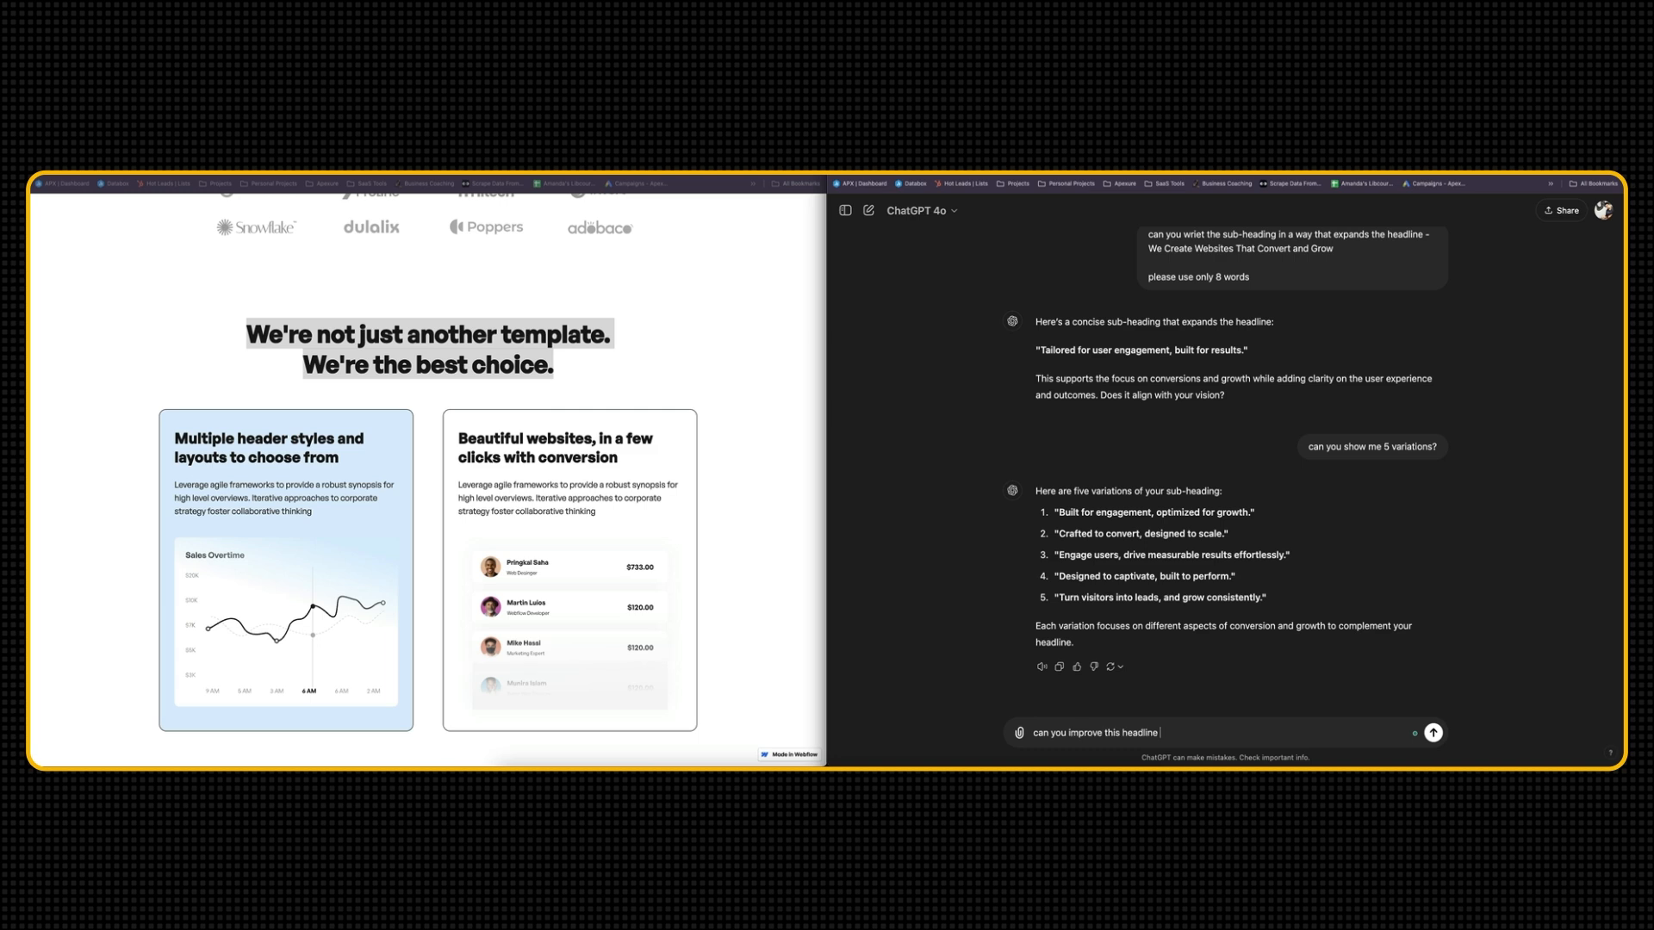
{"action": "key", "text": "shift+Return"}
{"action": "key", "text": "ctrl+v"}
{"action": "key", "text": "shift+Return"}
{"action": "type", "text": "keeping inline with C"}
{"action": "key", "text": "BackSpace"}
{"action": "type", "text": "the Converzive brand"}
{"action": "key", "text": "Return"}
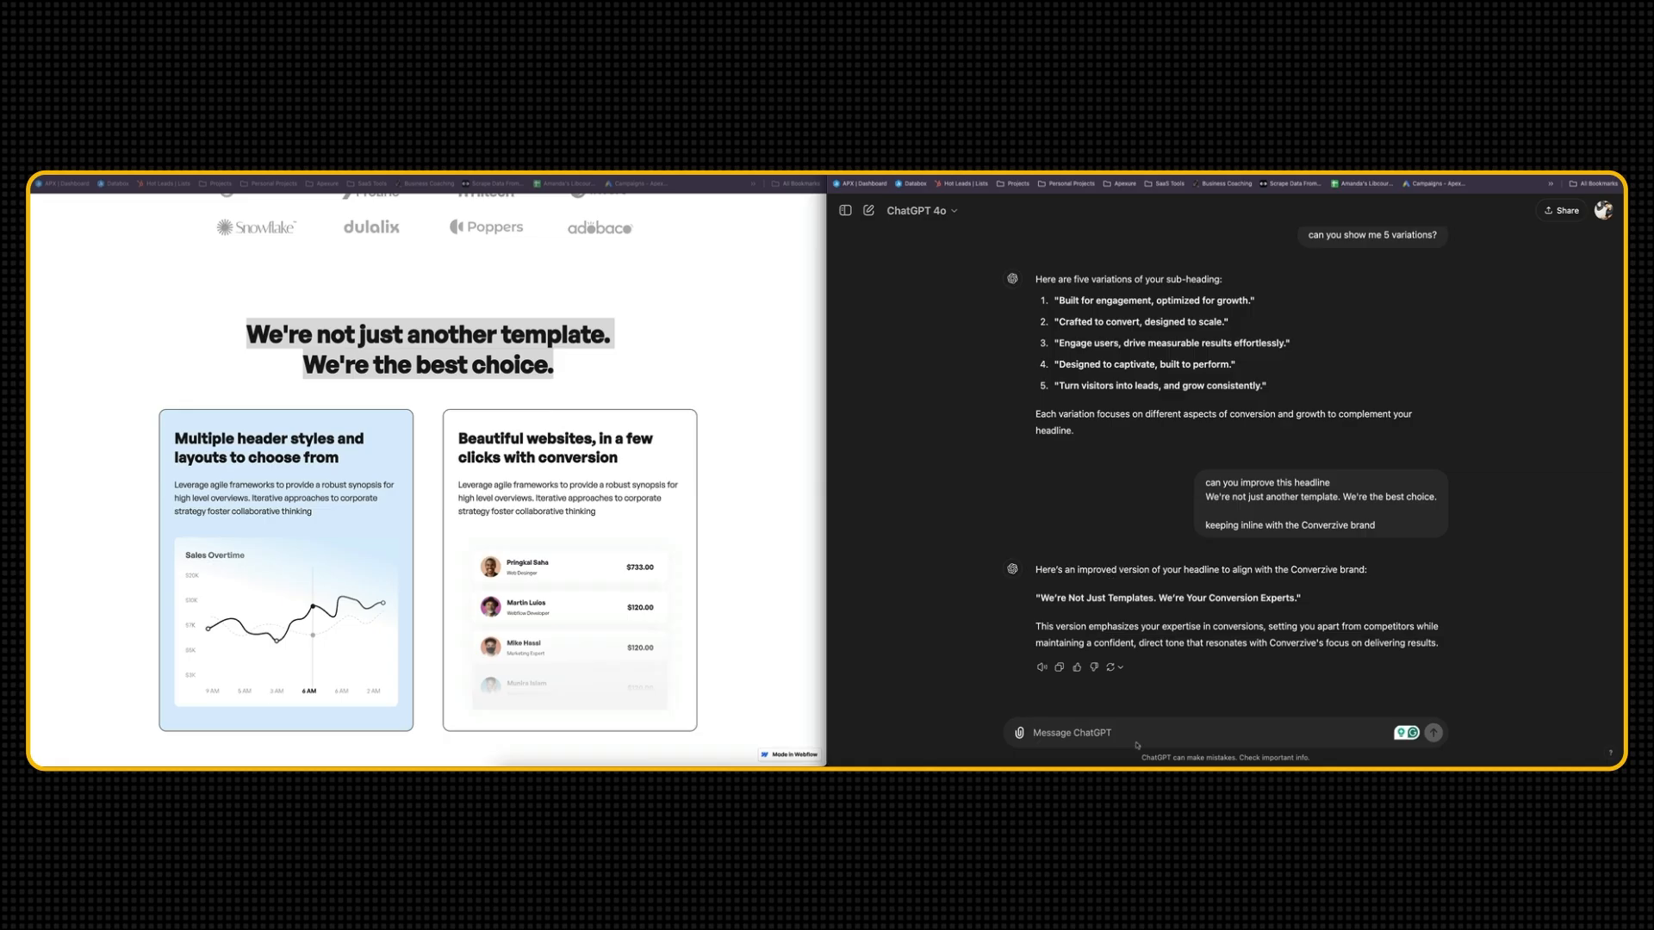
{"action": "type", "text": "can you show me 5 variations"}
{"action": "key", "text": "Return"}
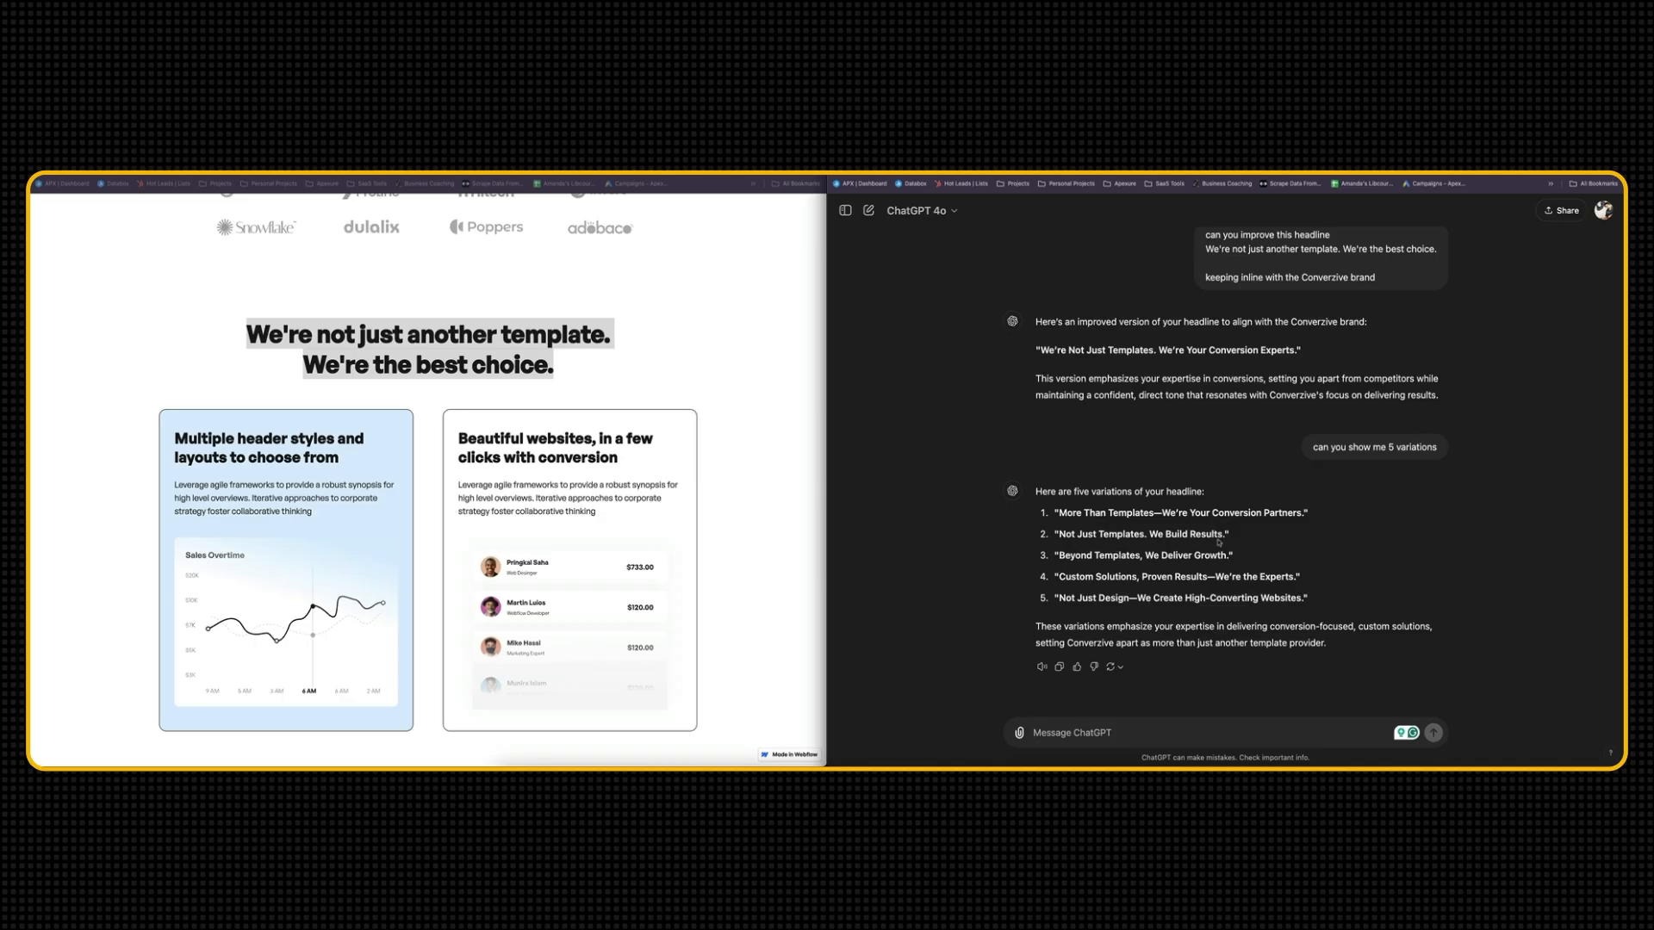
Insert ChatGPT's variation "Beyond Templates, We Deliver Growth." below the hero screenshot in the document and select that line
{"action": "left_click_drag", "start_coordinate": [1227, 555], "coordinate": [1059, 556]}
{"action": "key", "text": "ctrl+c"}
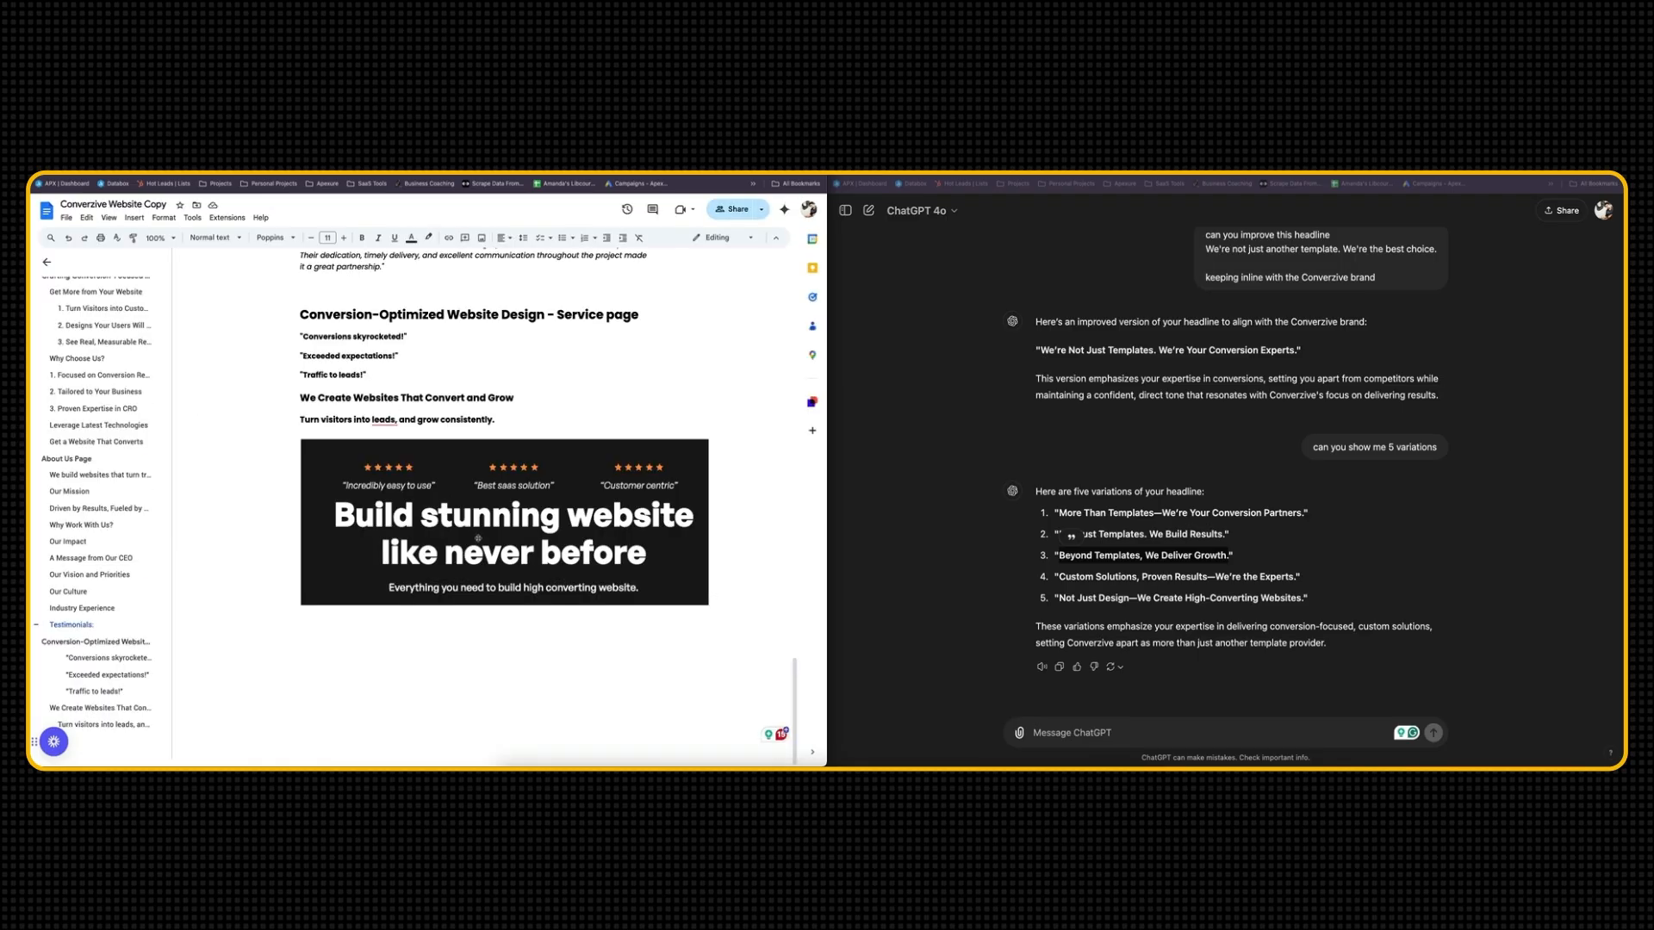
{"action": "left_click", "coordinate": [347, 686]}
{"action": "key", "text": "Right"}
{"action": "key", "text": "Return"}
{"action": "key", "text": "ctrl+v"}
{"action": "triple_click", "coordinate": [460, 648]}
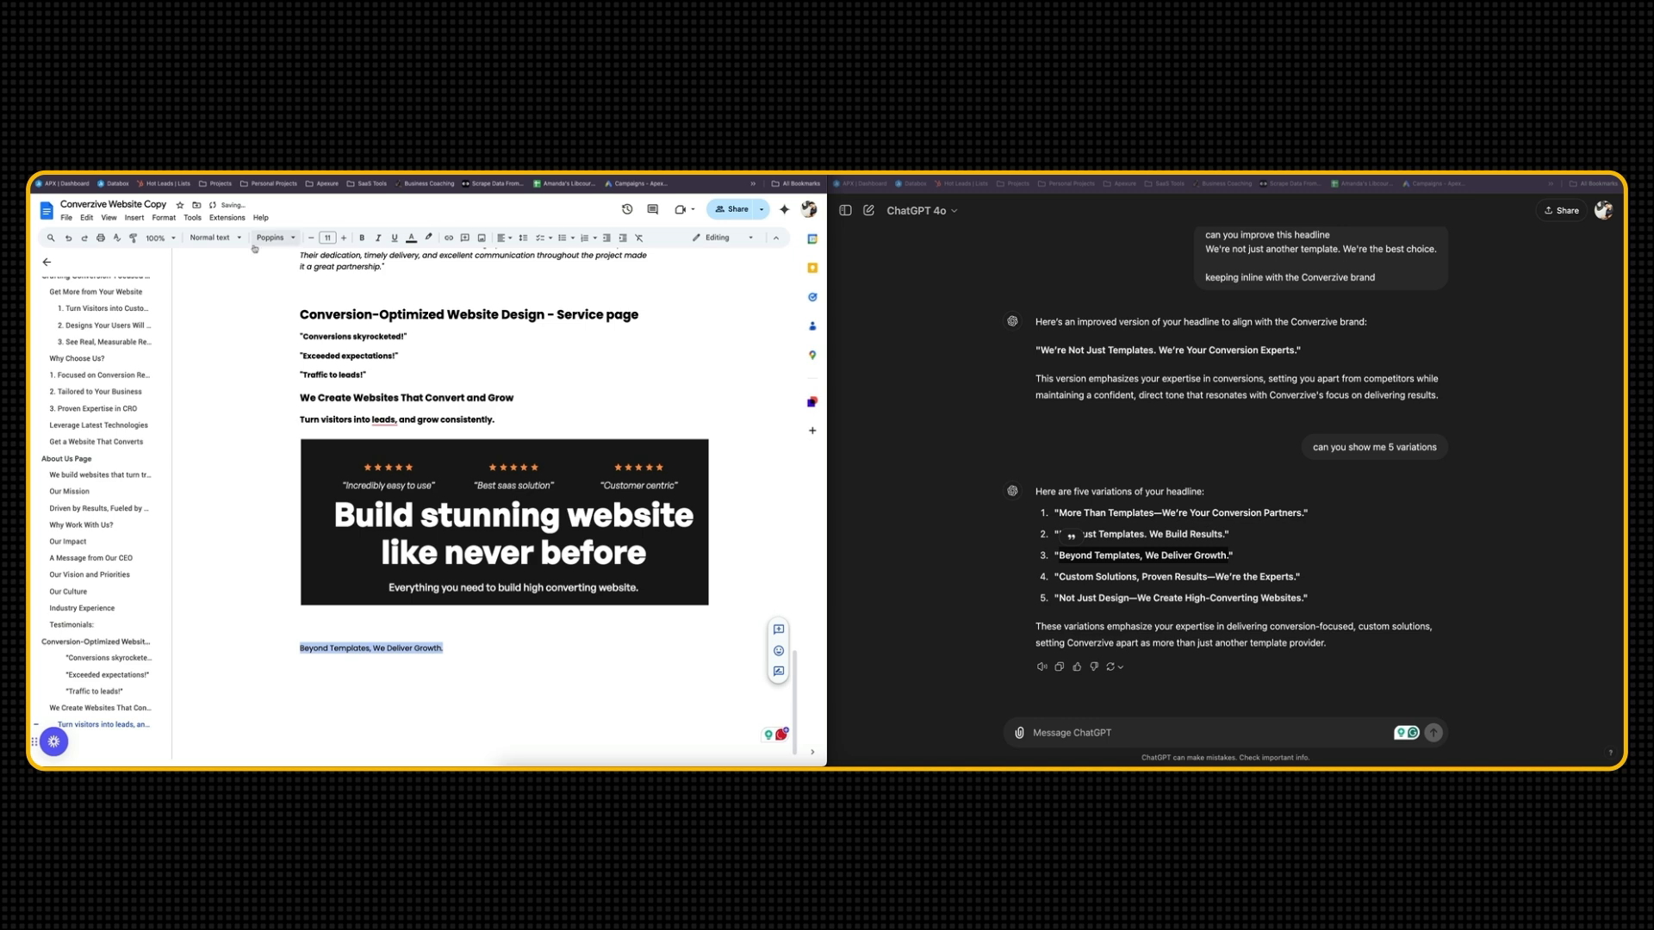
Format the "Beyond Templates, We Deliver Growth." line as Heading 3
{"action": "left_click", "coordinate": [221, 238]}
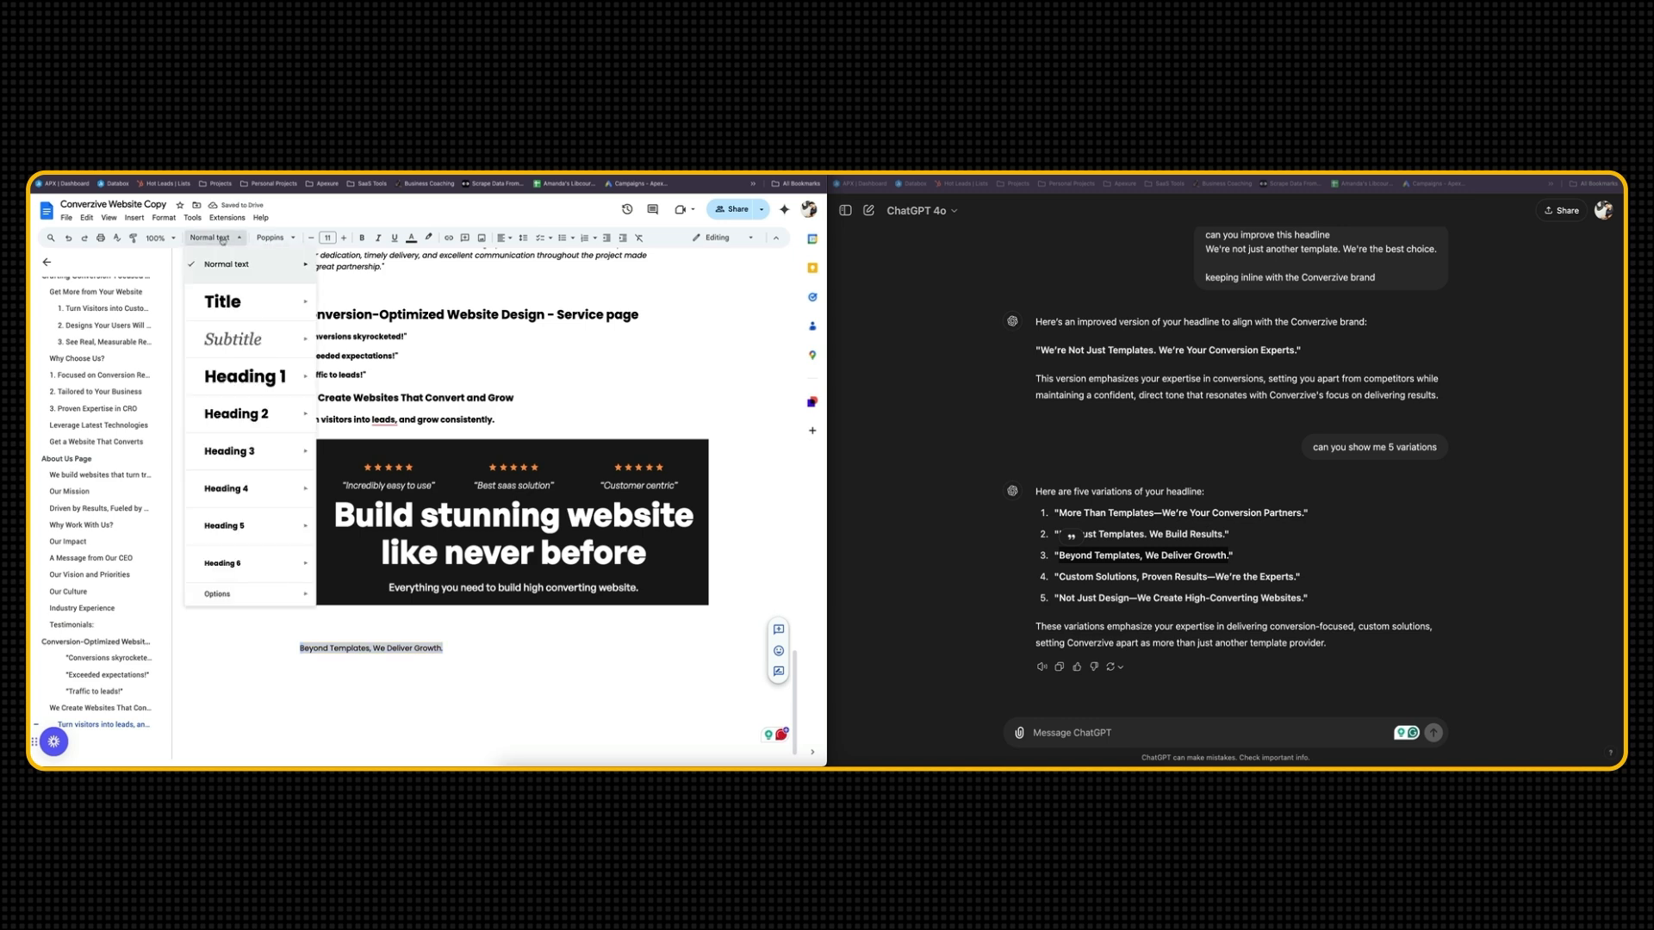
{"action": "left_click", "coordinate": [261, 453]}
{"action": "left_click", "coordinate": [362, 622]}
Capture the template's "We're not just another template" section with its two cards and paste the screenshot into the document below the headline
{"action": "key", "text": "ctrl+Tab"}
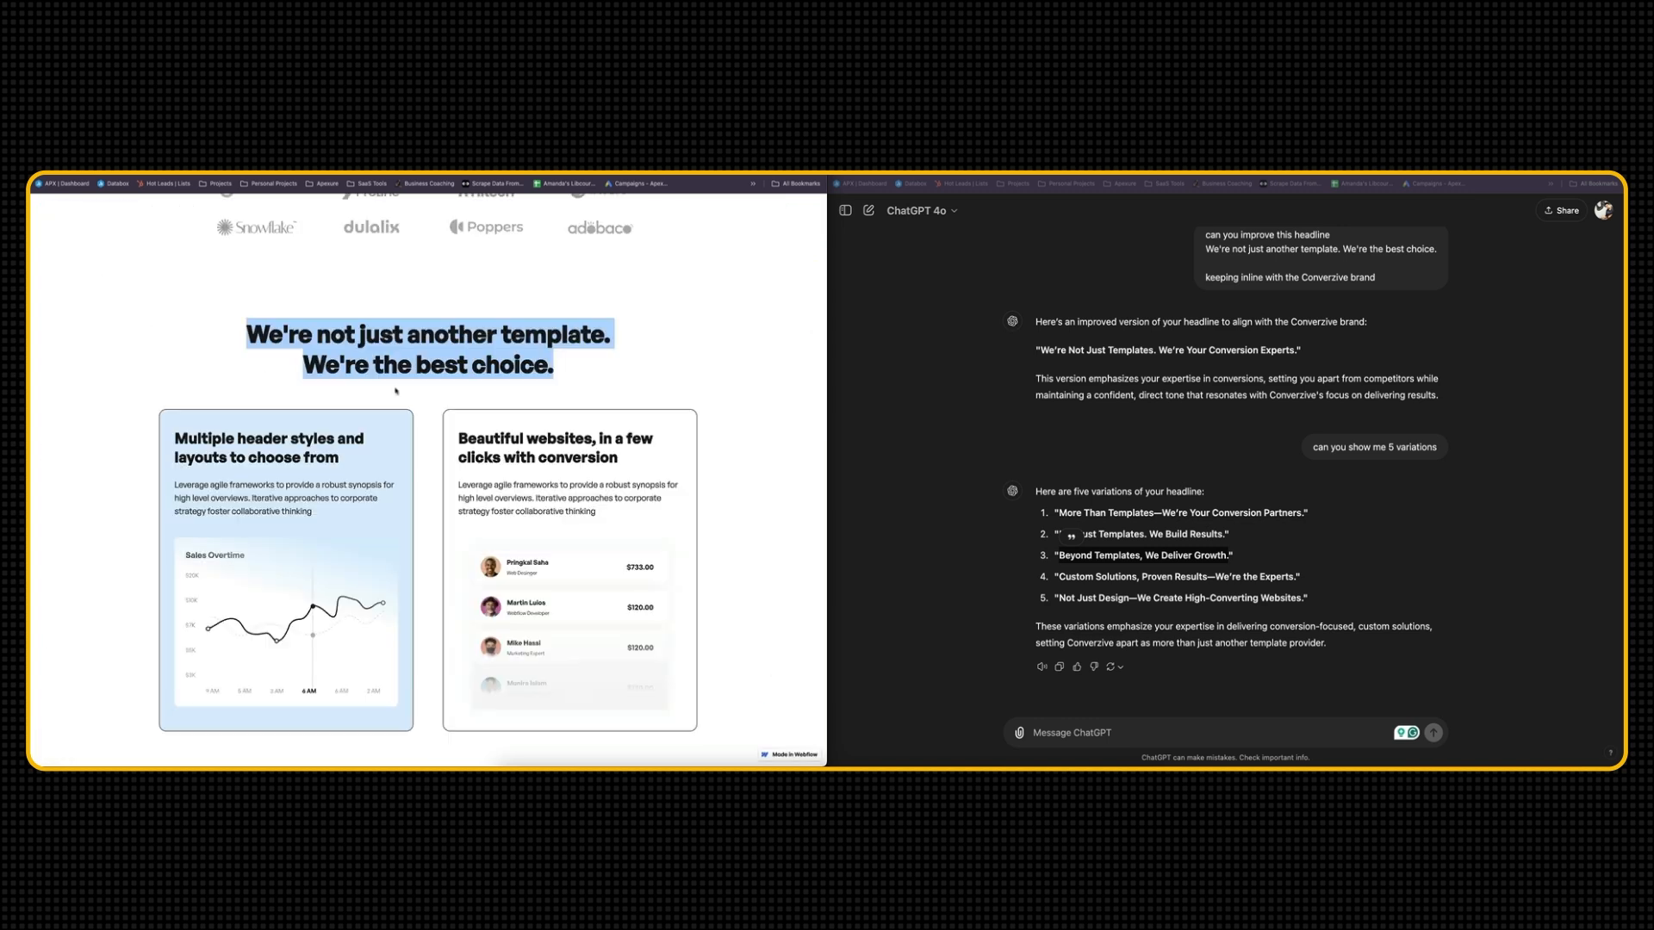
{"action": "left_click", "coordinate": [394, 383]}
{"action": "scroll", "coordinate": [229, 354], "scroll_direction": "down", "scroll_amount": 2}
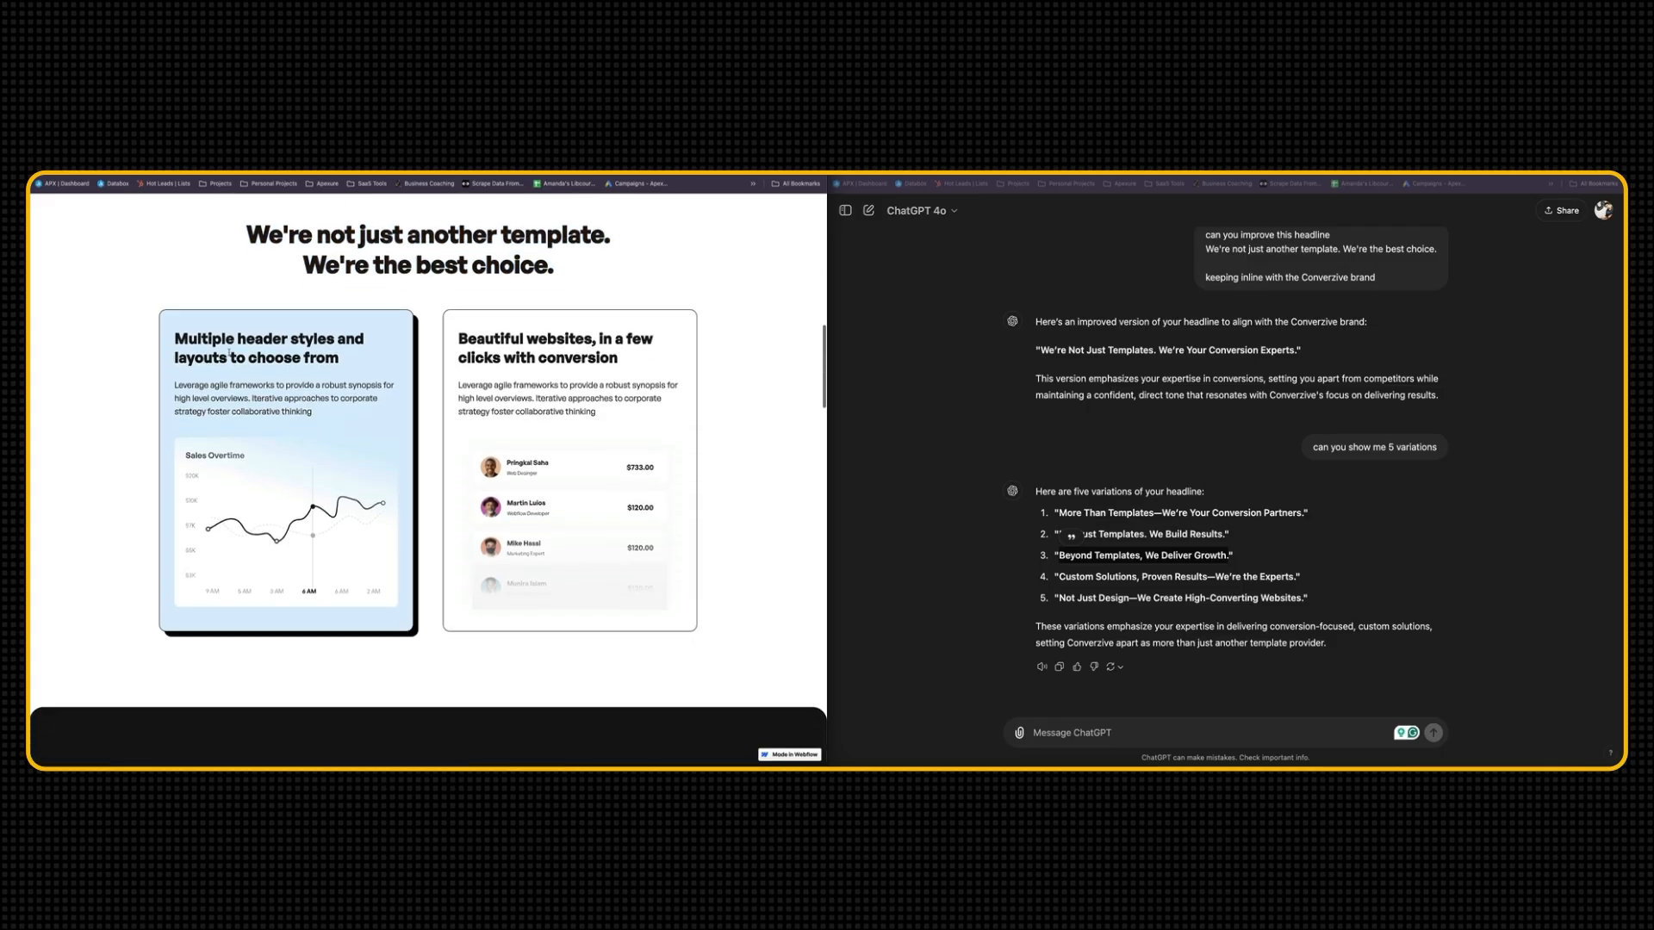
{"action": "key", "text": "super+shift+4"}
{"action": "key", "text": "Return"}
{"action": "left_click", "coordinate": [95, 716]}
{"action": "key", "text": "ctrl+Tab"}
{"action": "key", "text": "Return"}
{"action": "key", "text": "super+v"}
Move the "Beyond Templates, We Deliver Growth." heading from above the new section screenshot to below it
{"action": "triple_click", "coordinate": [432, 393]}
{"action": "key", "text": "super+x"}
{"action": "scroll", "coordinate": [553, 416], "scroll_direction": "down", "scroll_amount": 1}
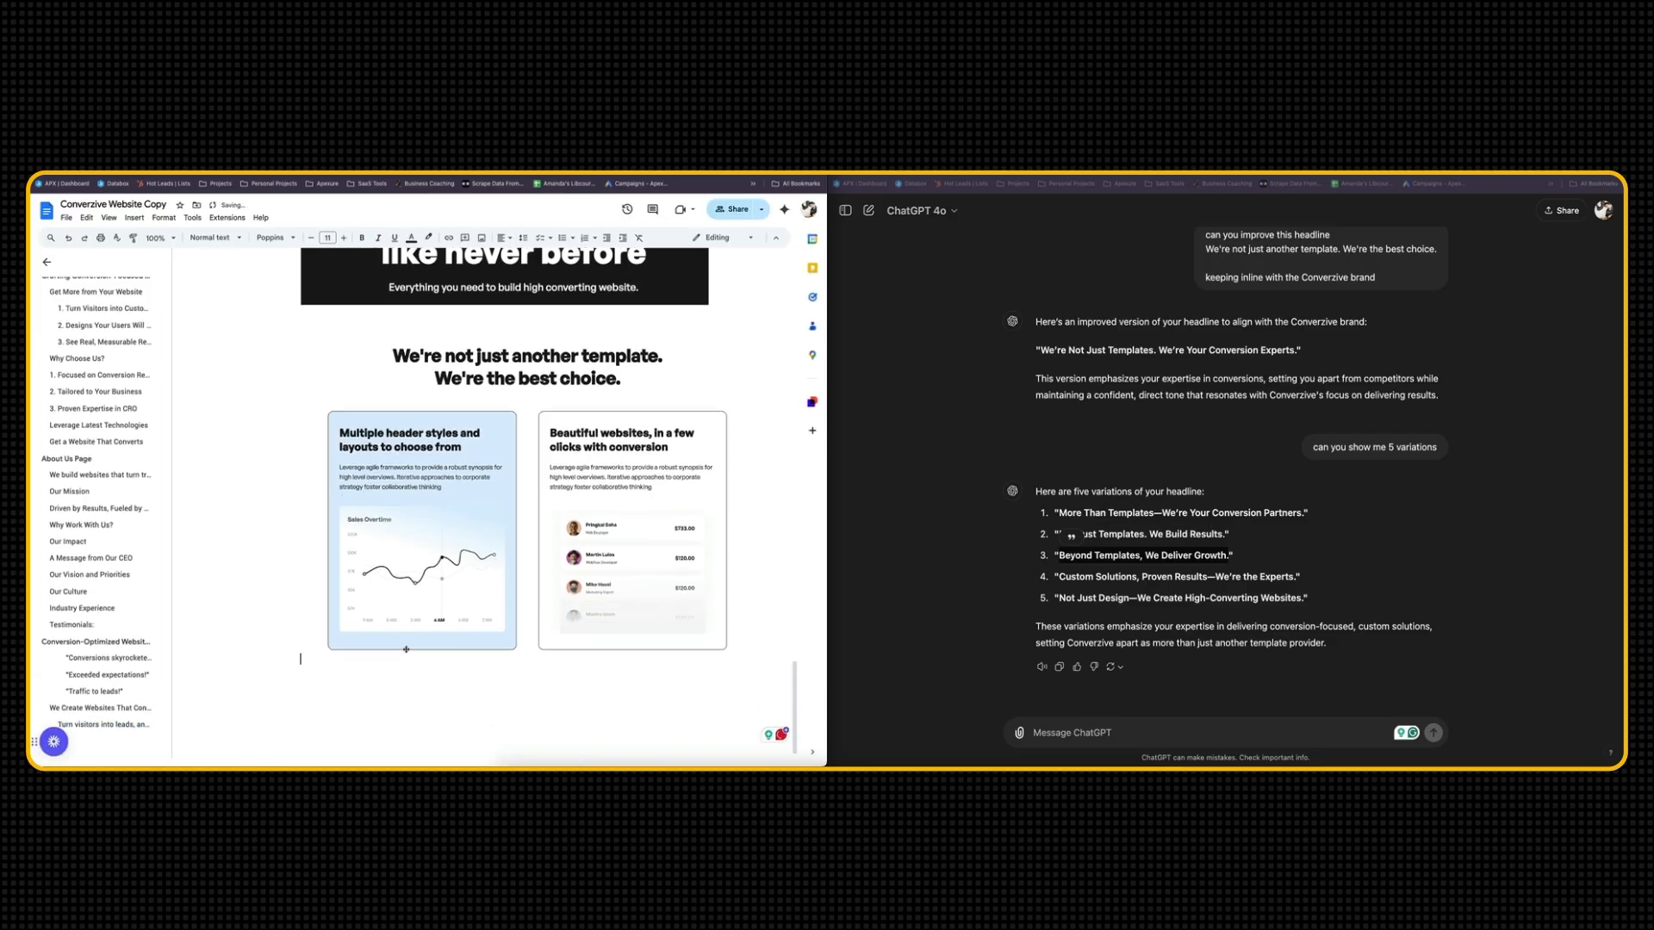
{"action": "key", "text": "super+v"}
{"action": "scroll", "coordinate": [454, 677], "scroll_direction": "down", "scroll_amount": 1}
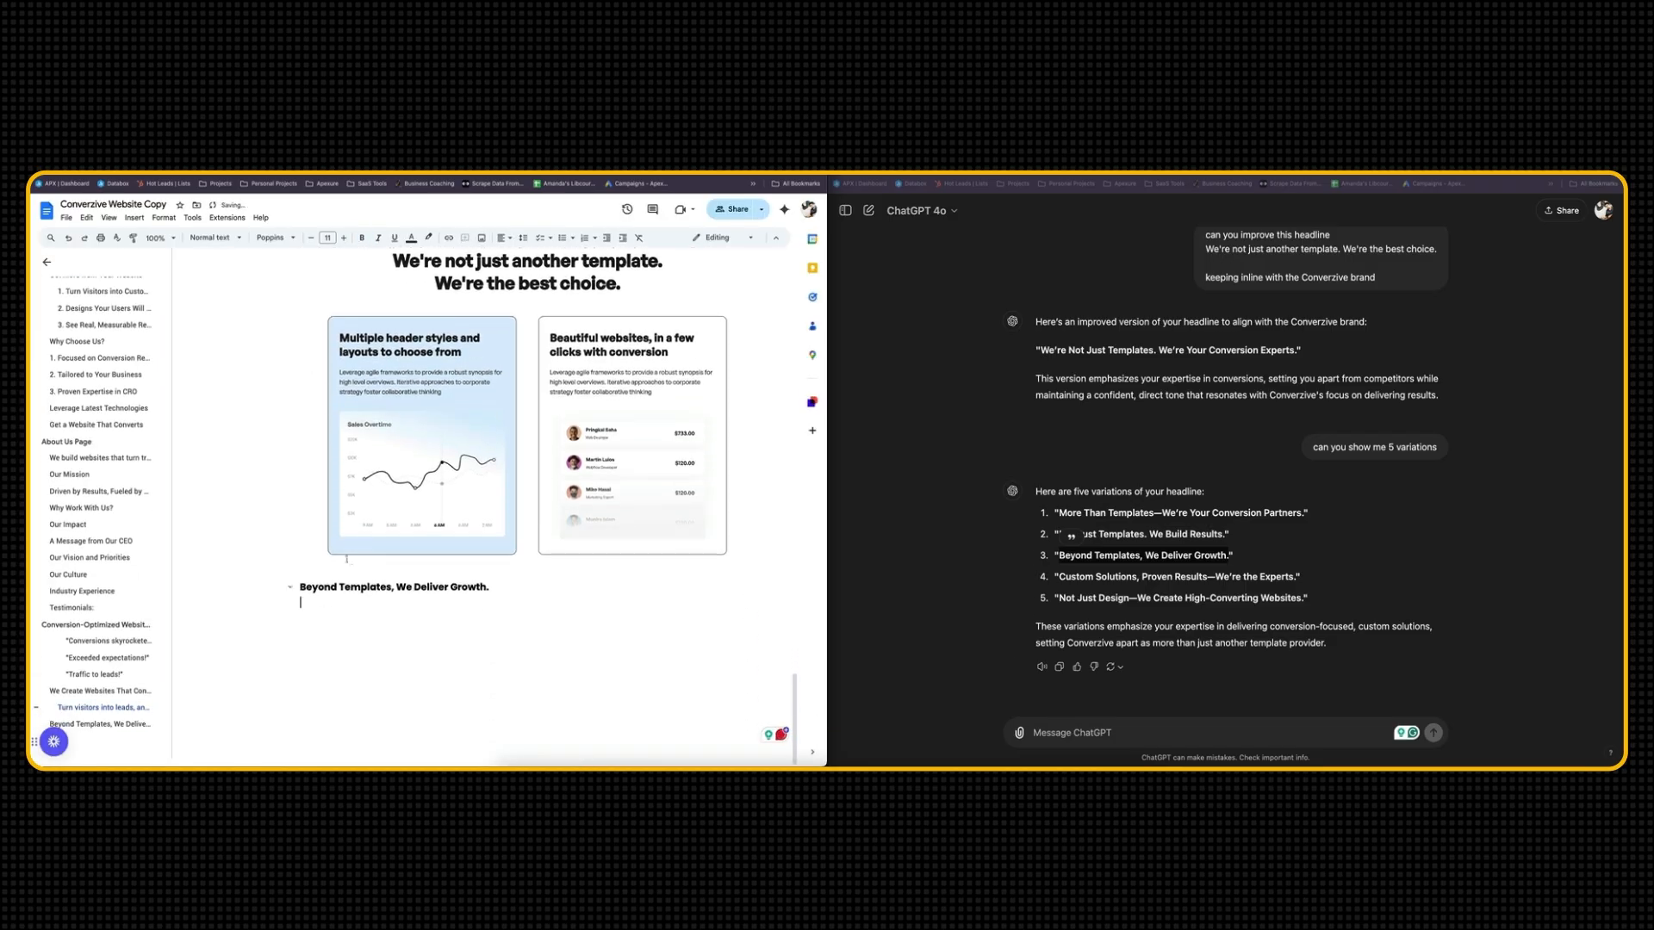
Insert a table with two columns and one row below the "Beyond Templates, We Deliver Growth." heading
{"action": "left_click", "coordinate": [134, 218]}
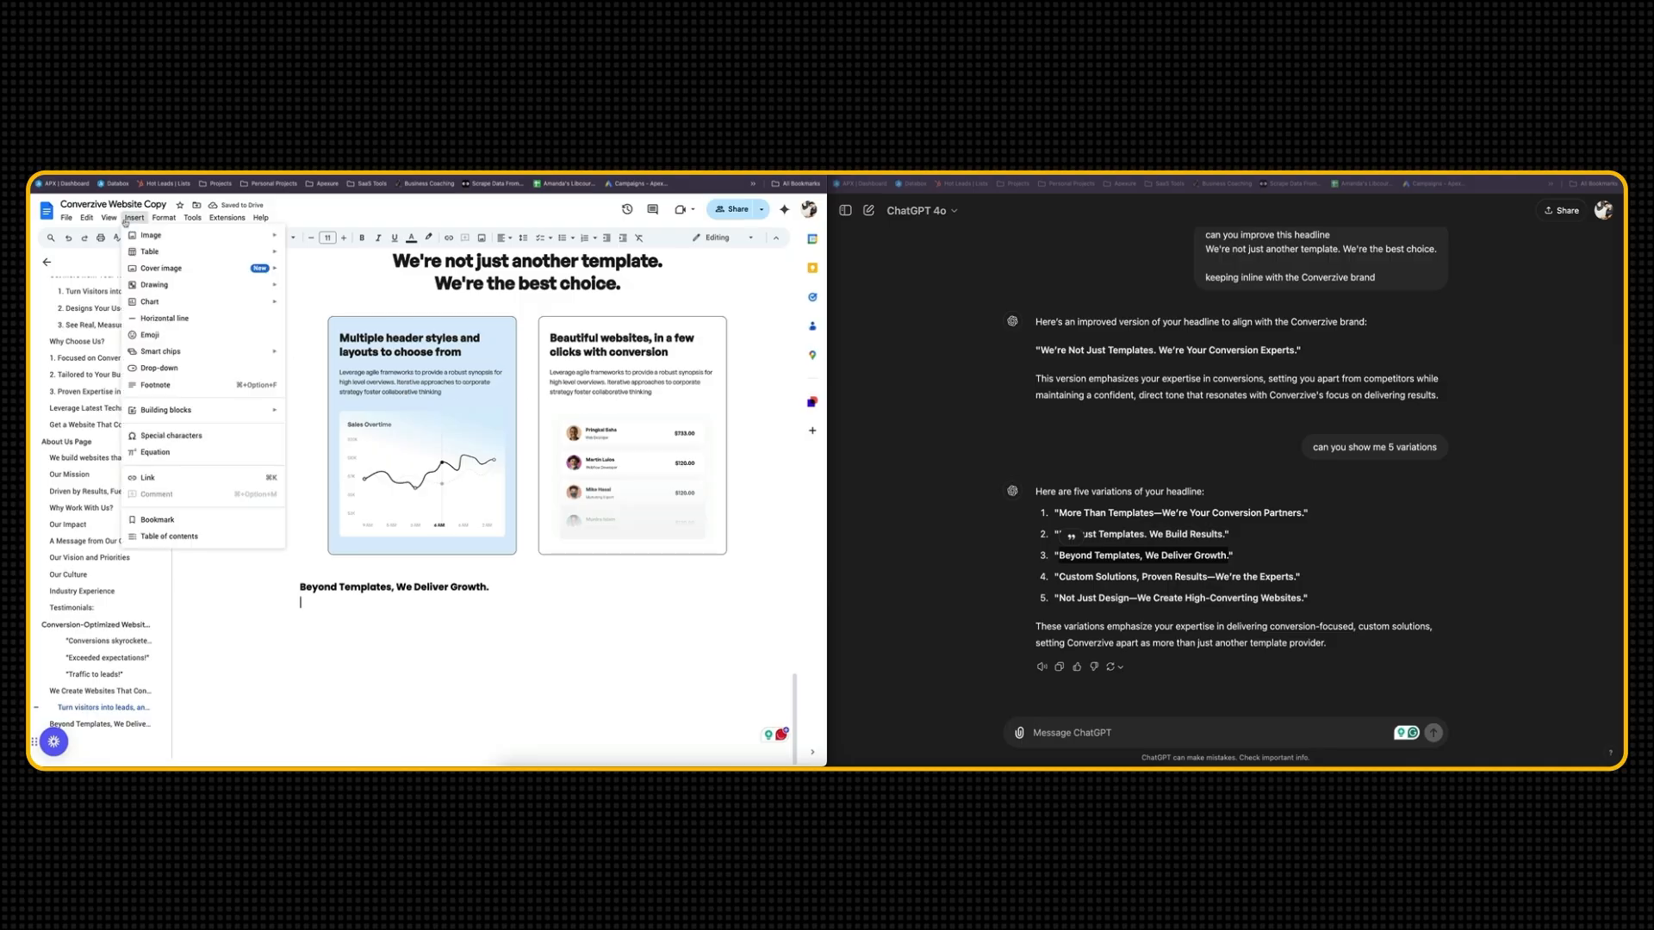
{"action": "mouse_move", "coordinate": [185, 251]}
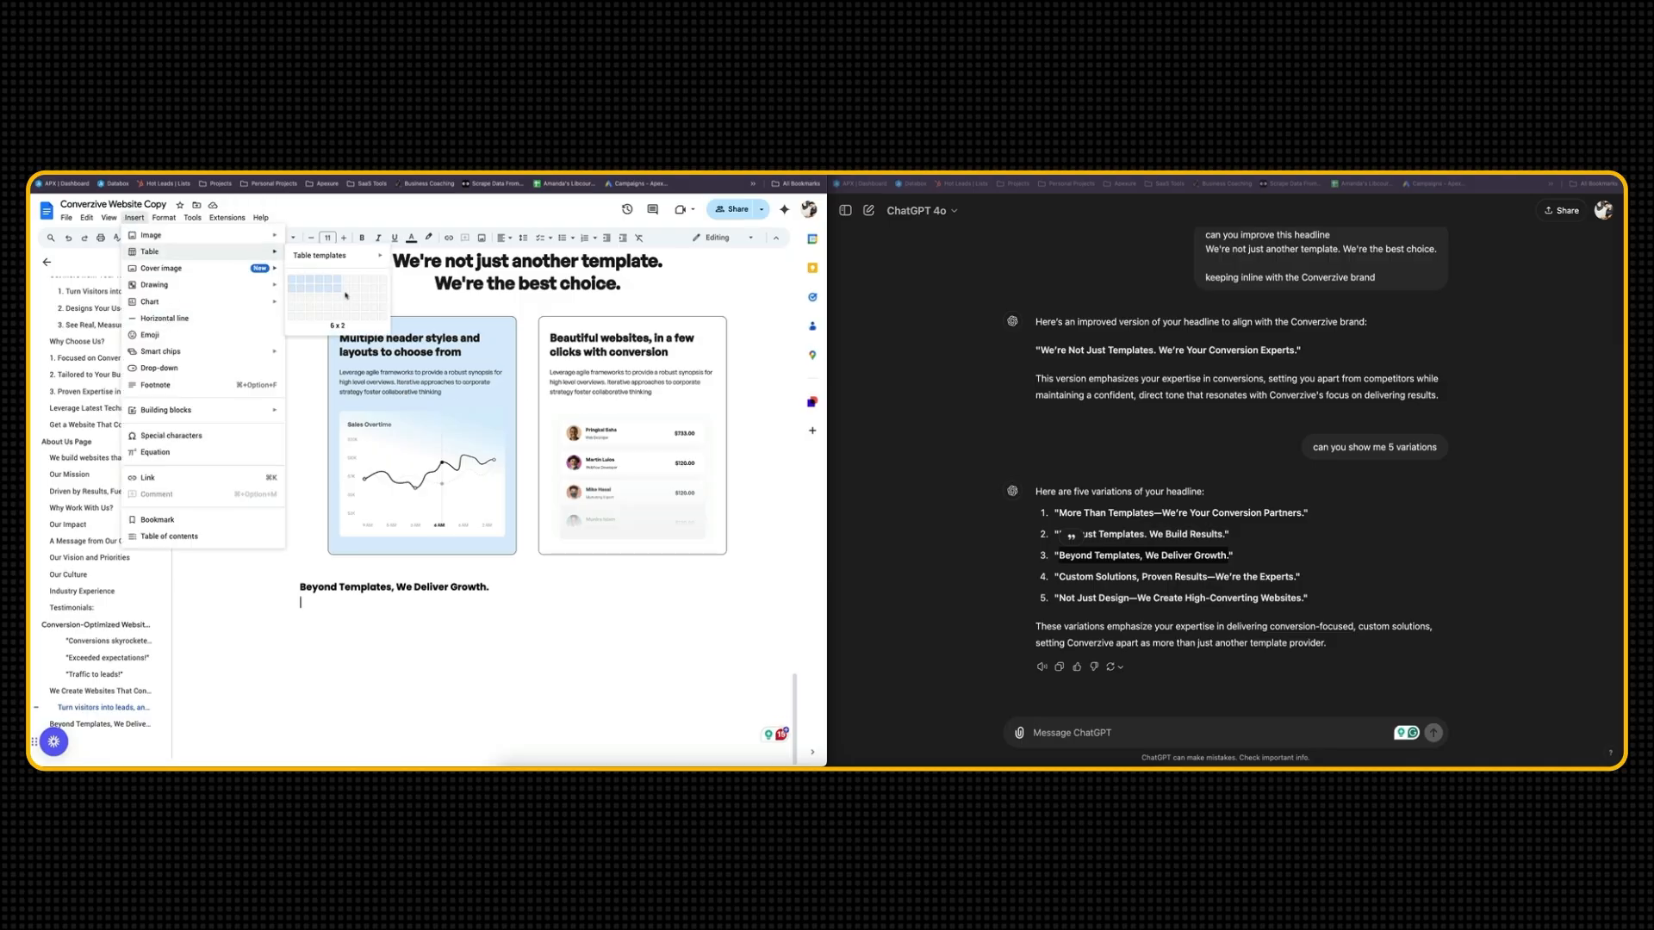
{"action": "left_click", "coordinate": [301, 282]}
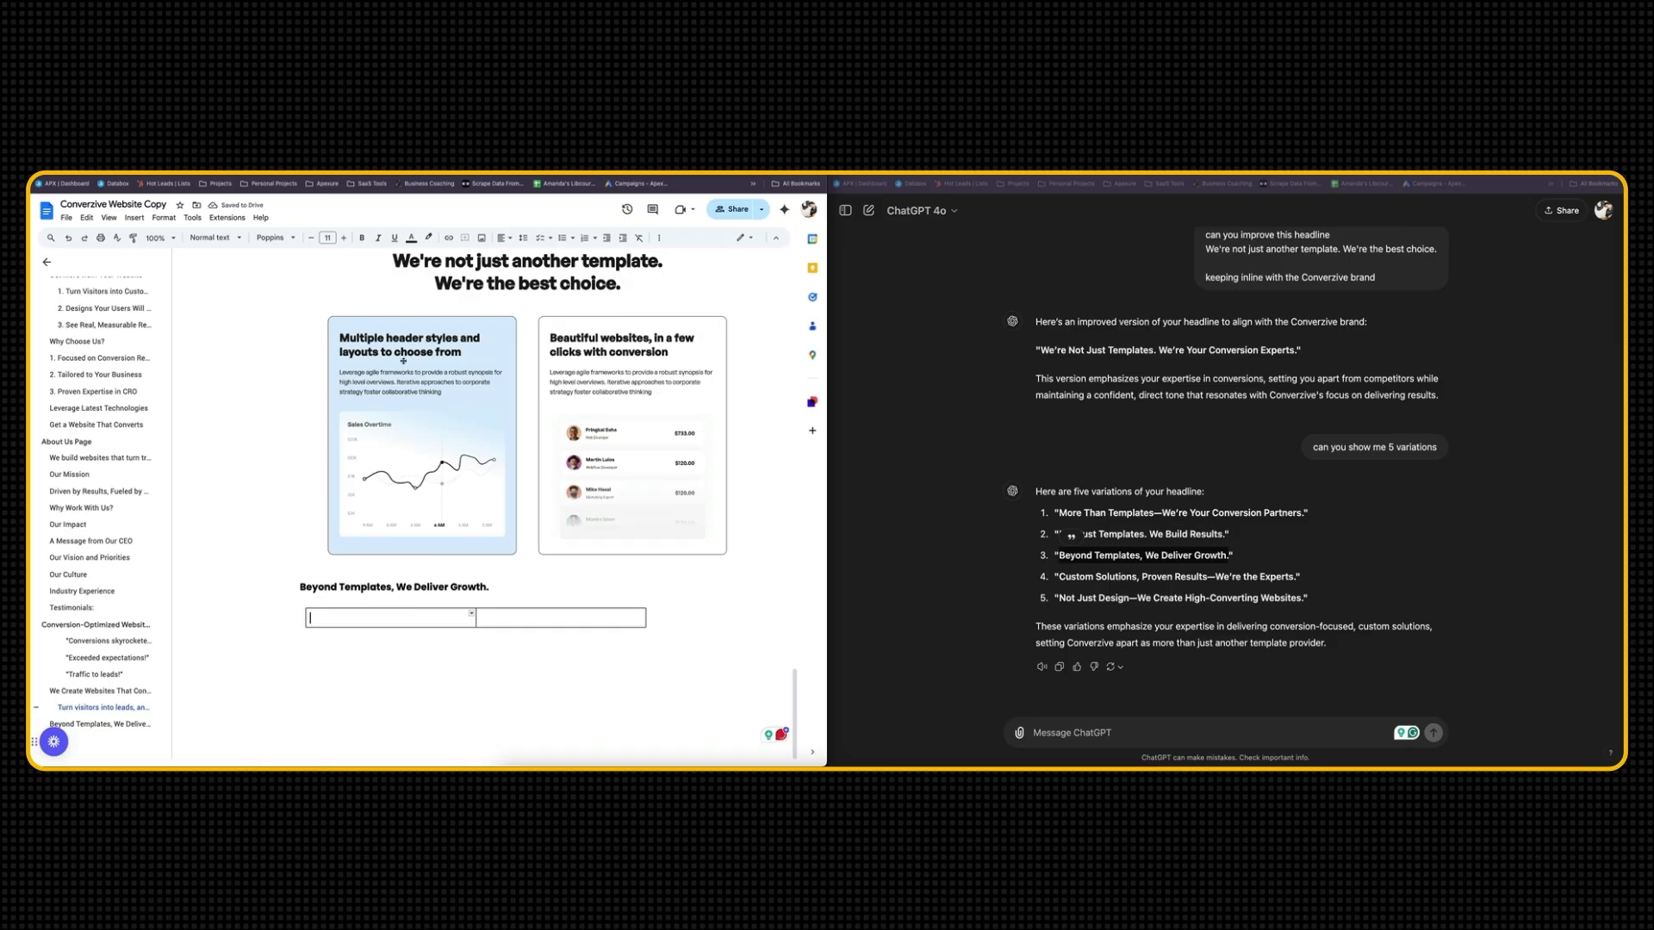
Center the "Beyond Templates, We Deliver Growth." heading and place the cursor in the table's first cell
{"action": "triple_click", "coordinate": [387, 592]}
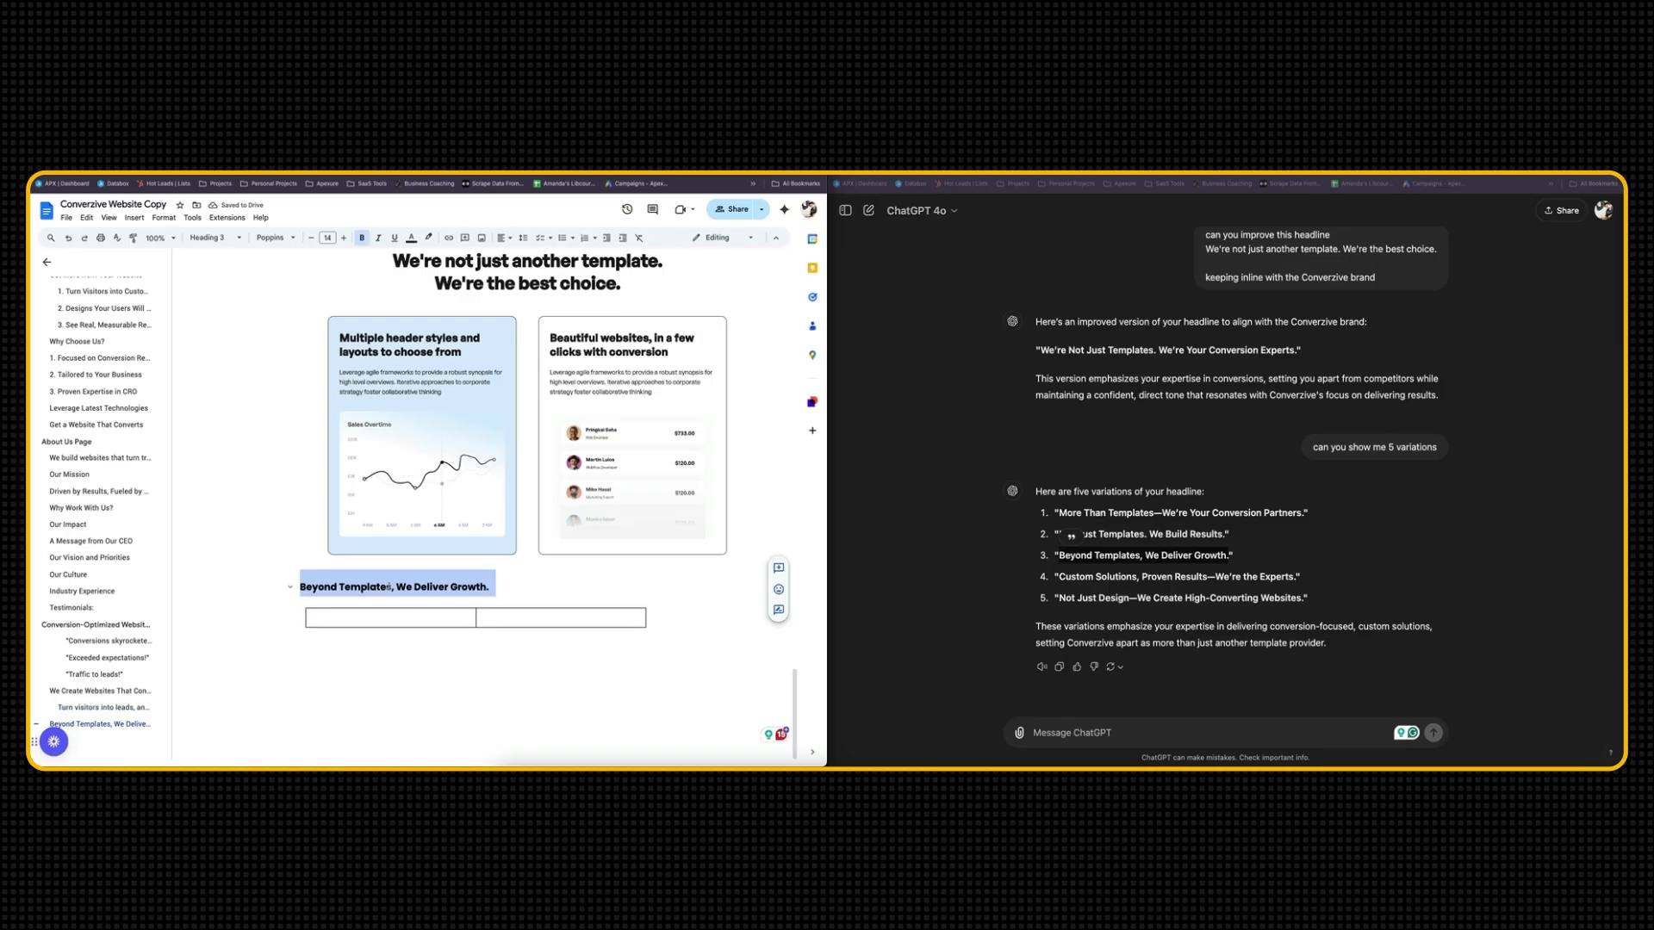
{"action": "scroll", "coordinate": [396, 516], "scroll_direction": "up", "scroll_amount": 1}
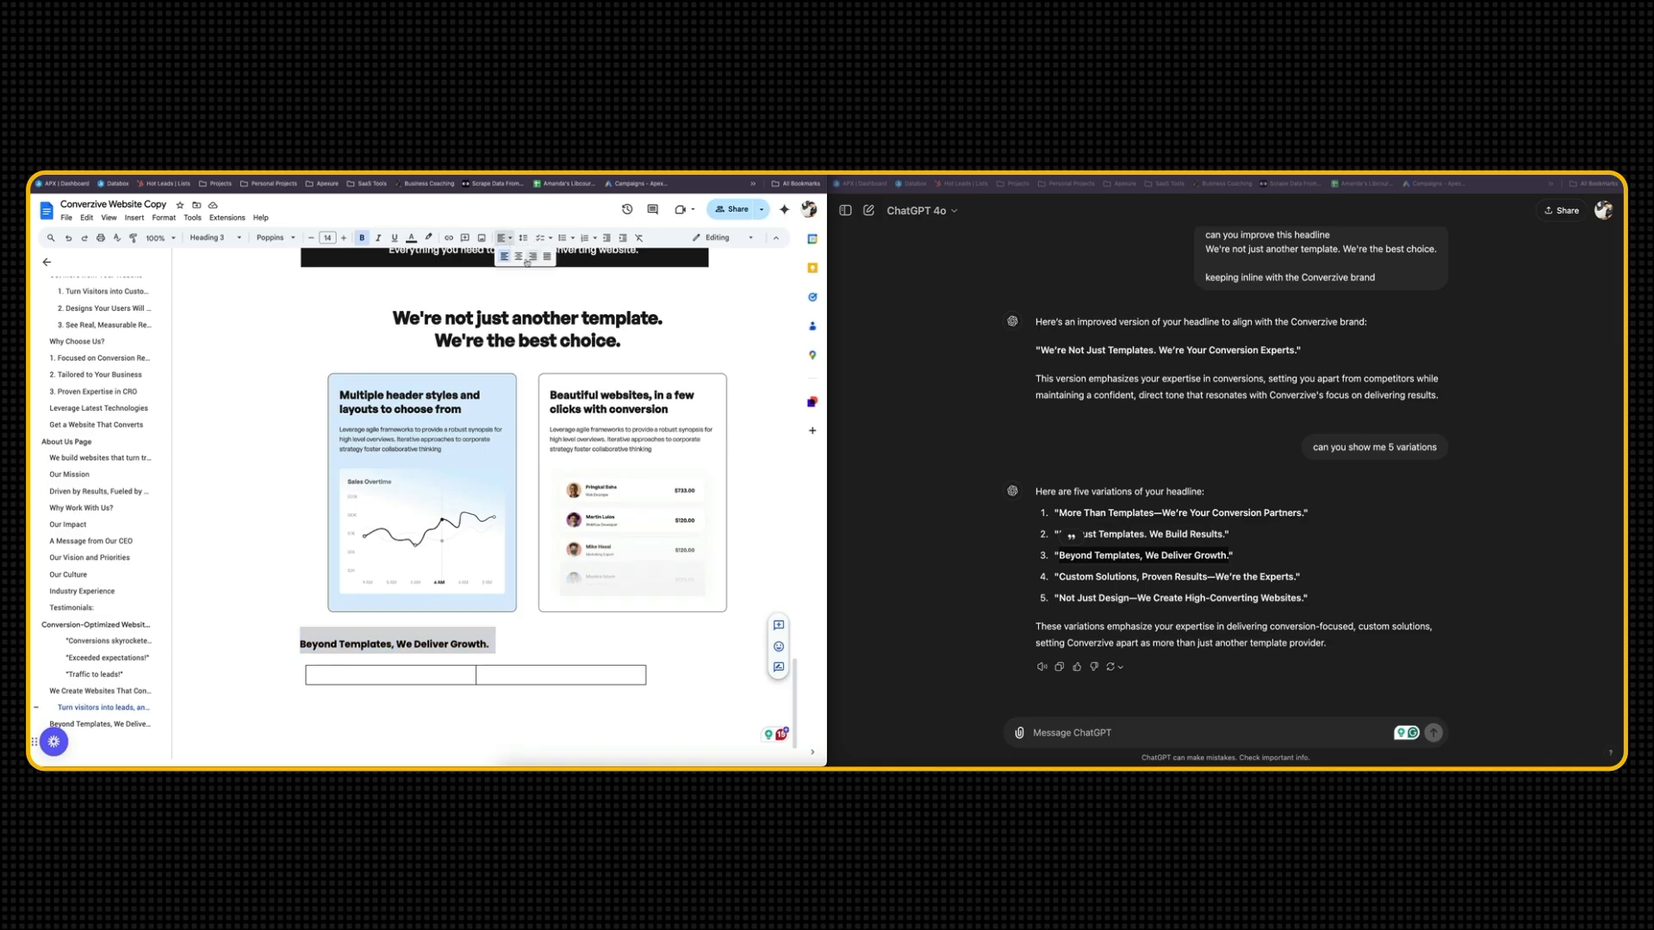
{"action": "key", "text": "super+shift+e"}
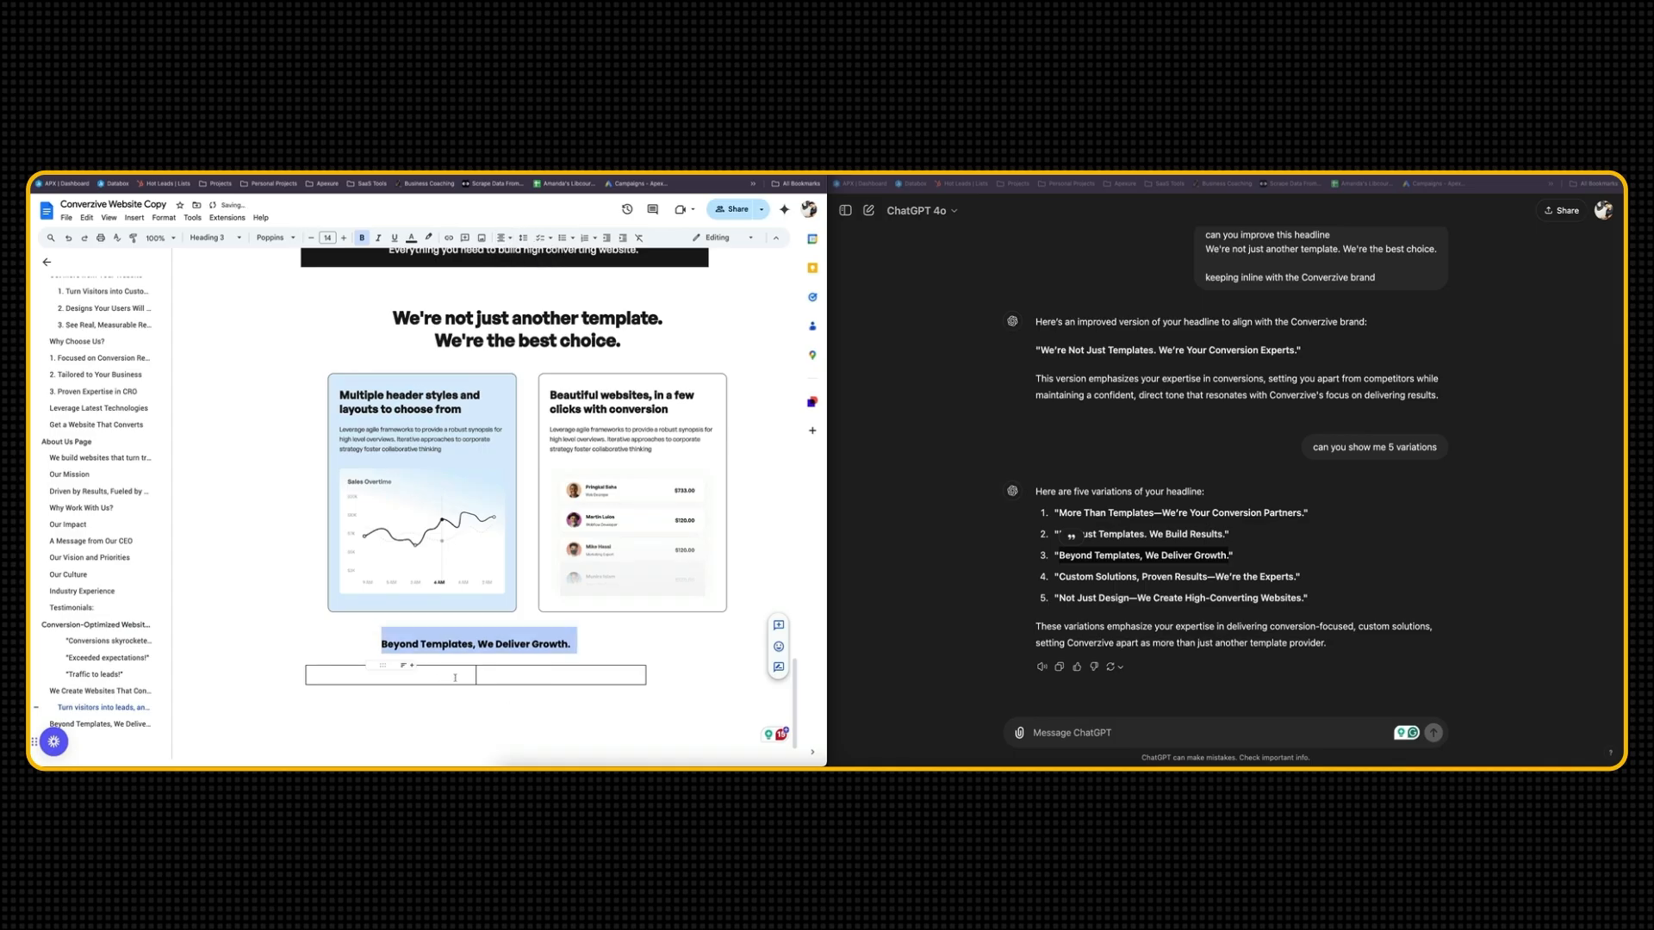
{"action": "left_click", "coordinate": [455, 677]}
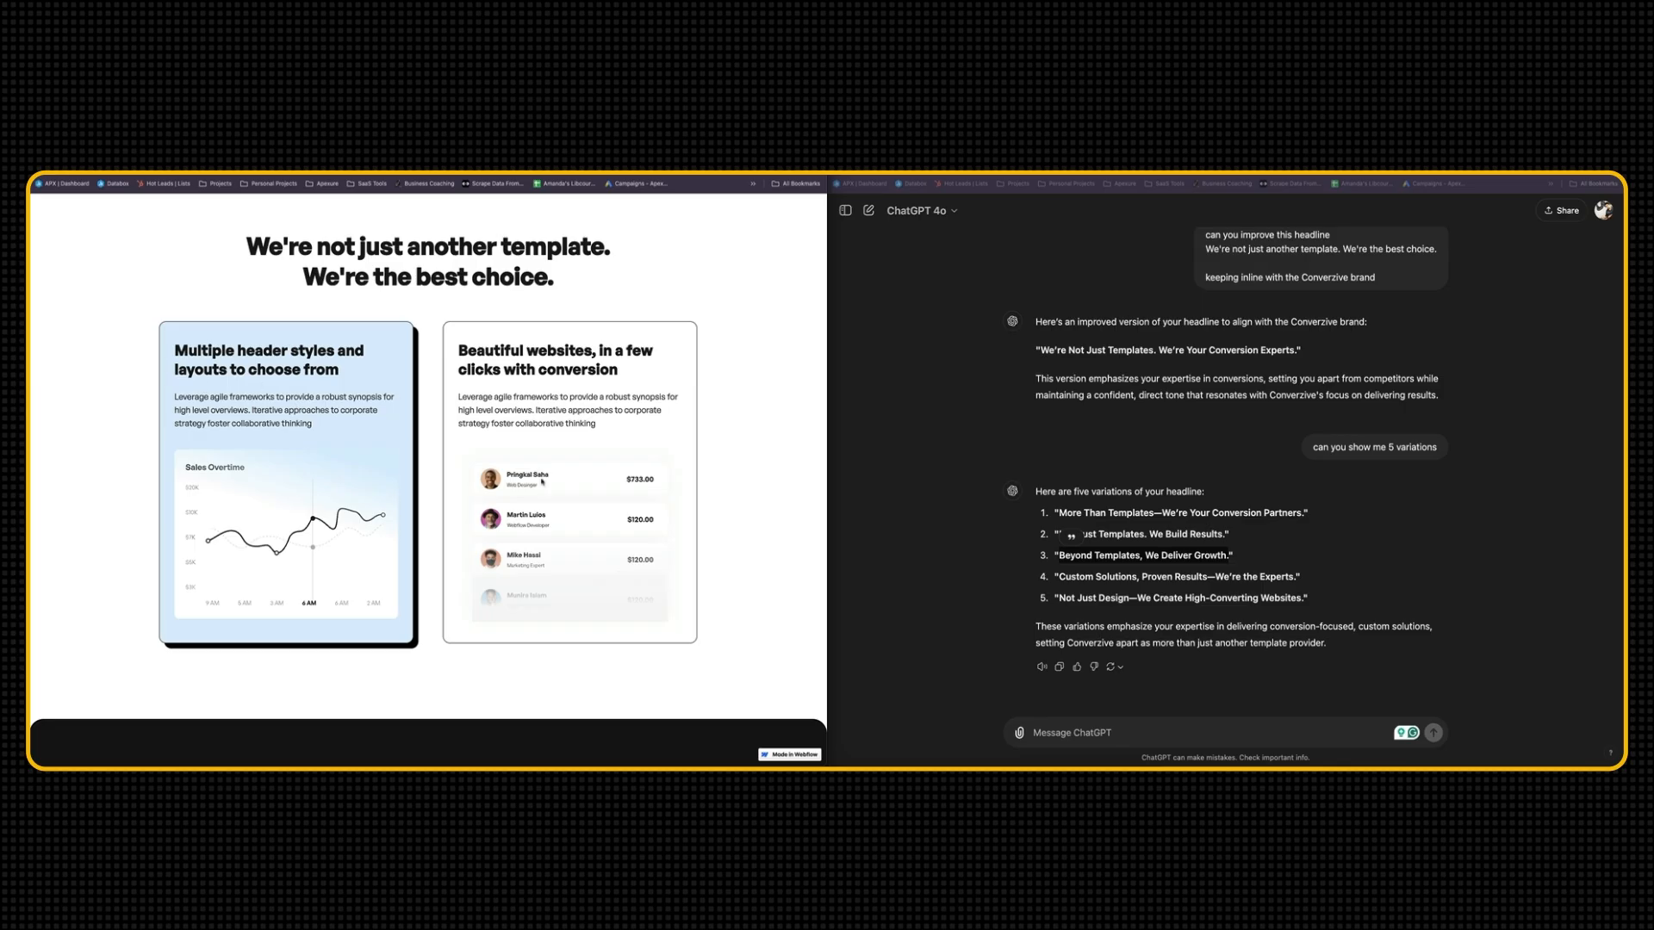
Check the first card's word counts in Word Counter and ask ChatGPT for a heading (8 words) and subheading (20 words) on conversion focused websites driving bottom line
{"action": "left_click", "coordinate": [1183, 721]}
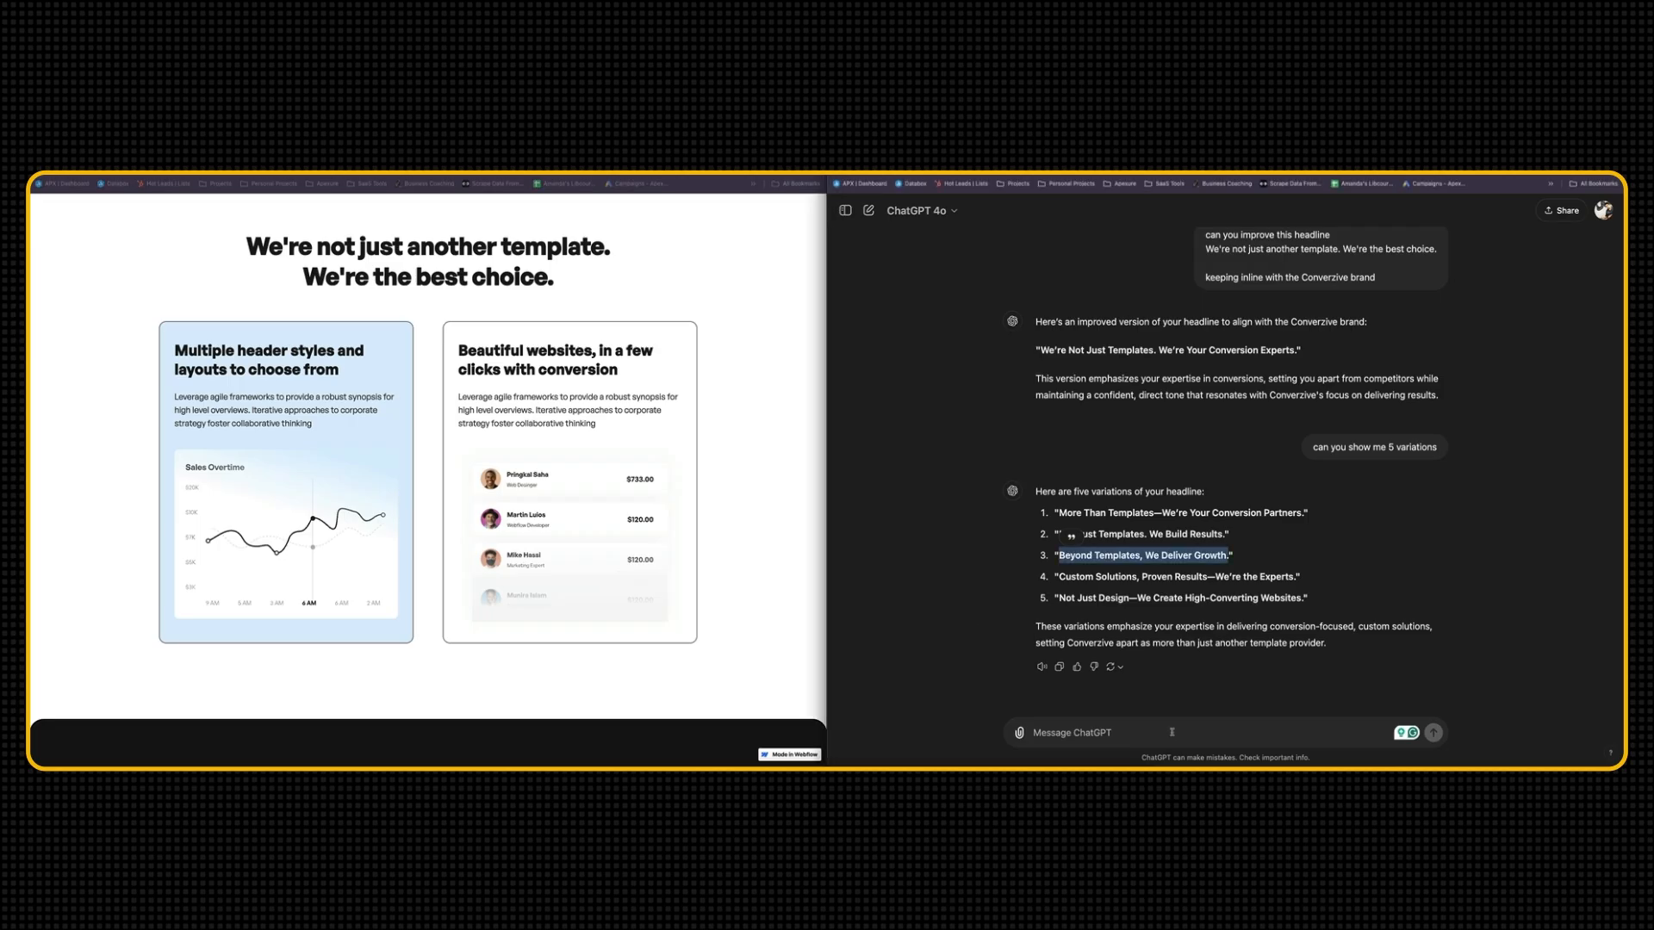
{"action": "left_click", "coordinate": [1172, 732]}
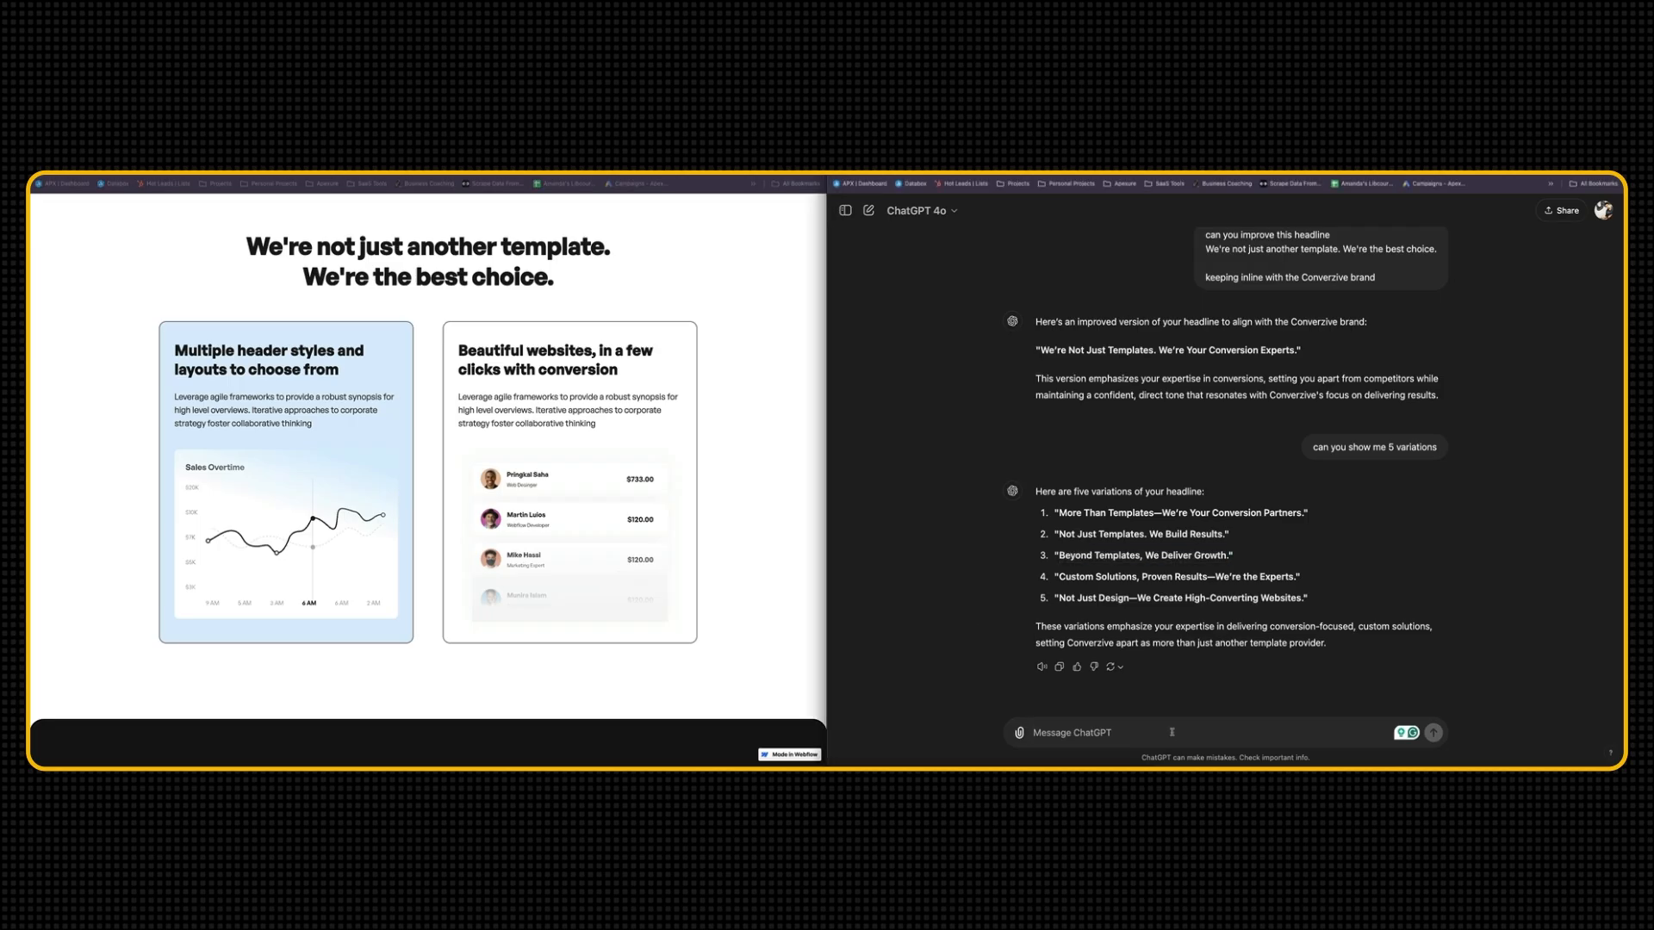
{"action": "type", "text": "can you write a heading"}
{"action": "left_click", "coordinate": [426, 479]}
{"action": "key", "text": "ctrl+Tab"}
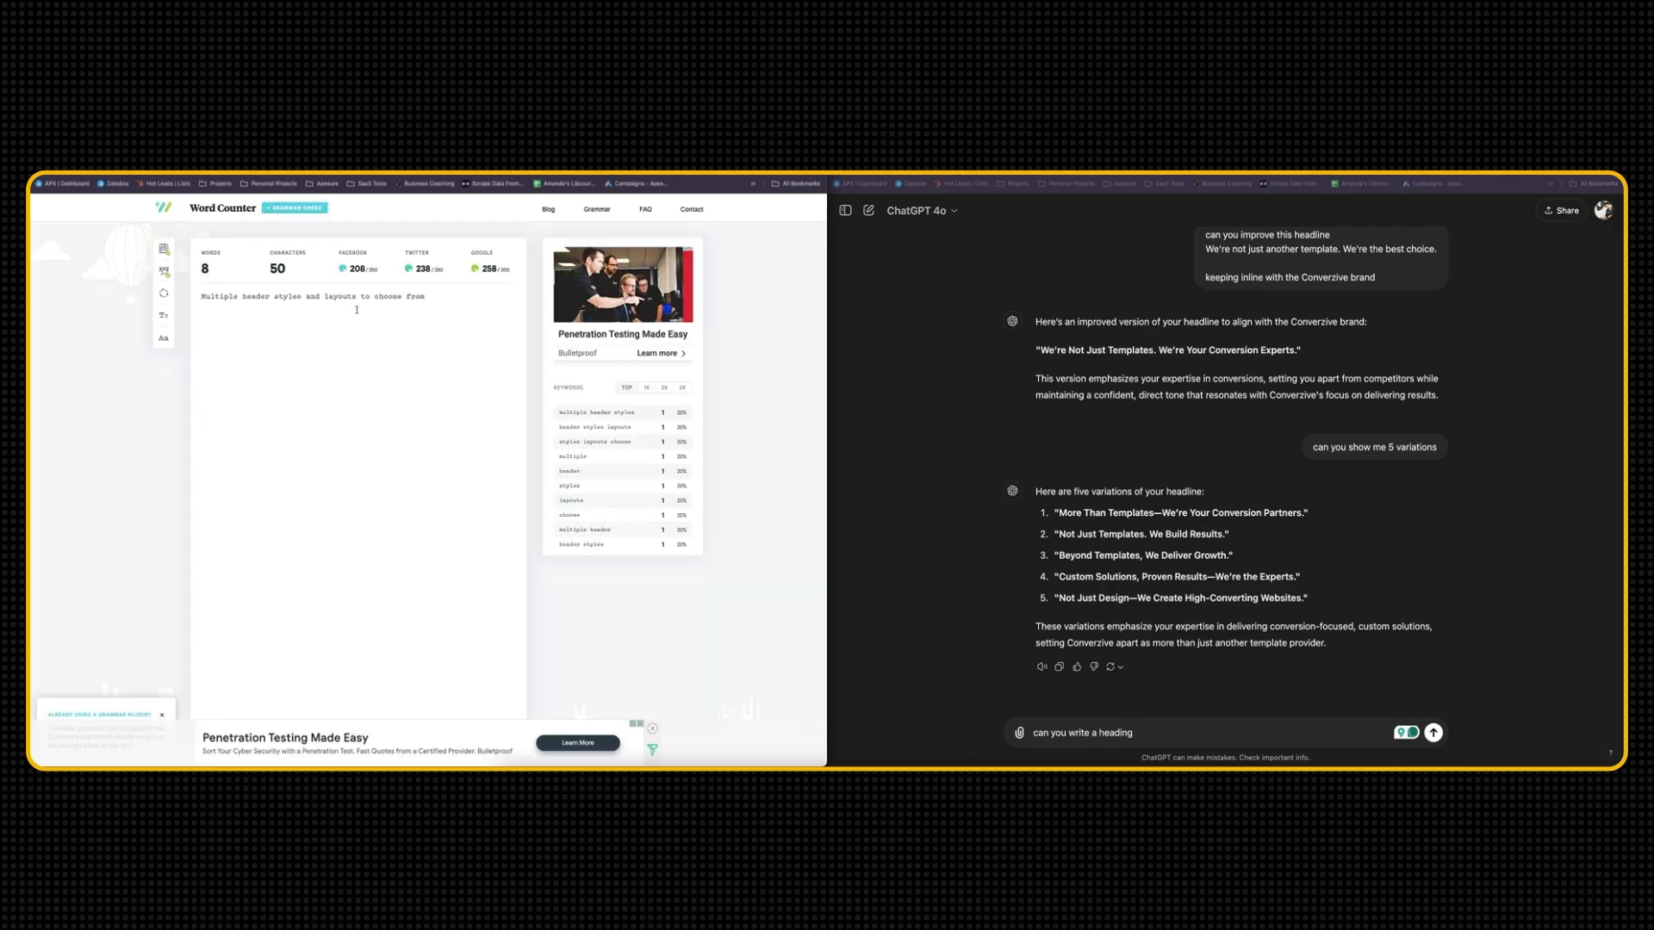
{"action": "left_click", "coordinate": [1206, 733]}
{"action": "type", "text": "(8 words) and subheading (20 words)"}
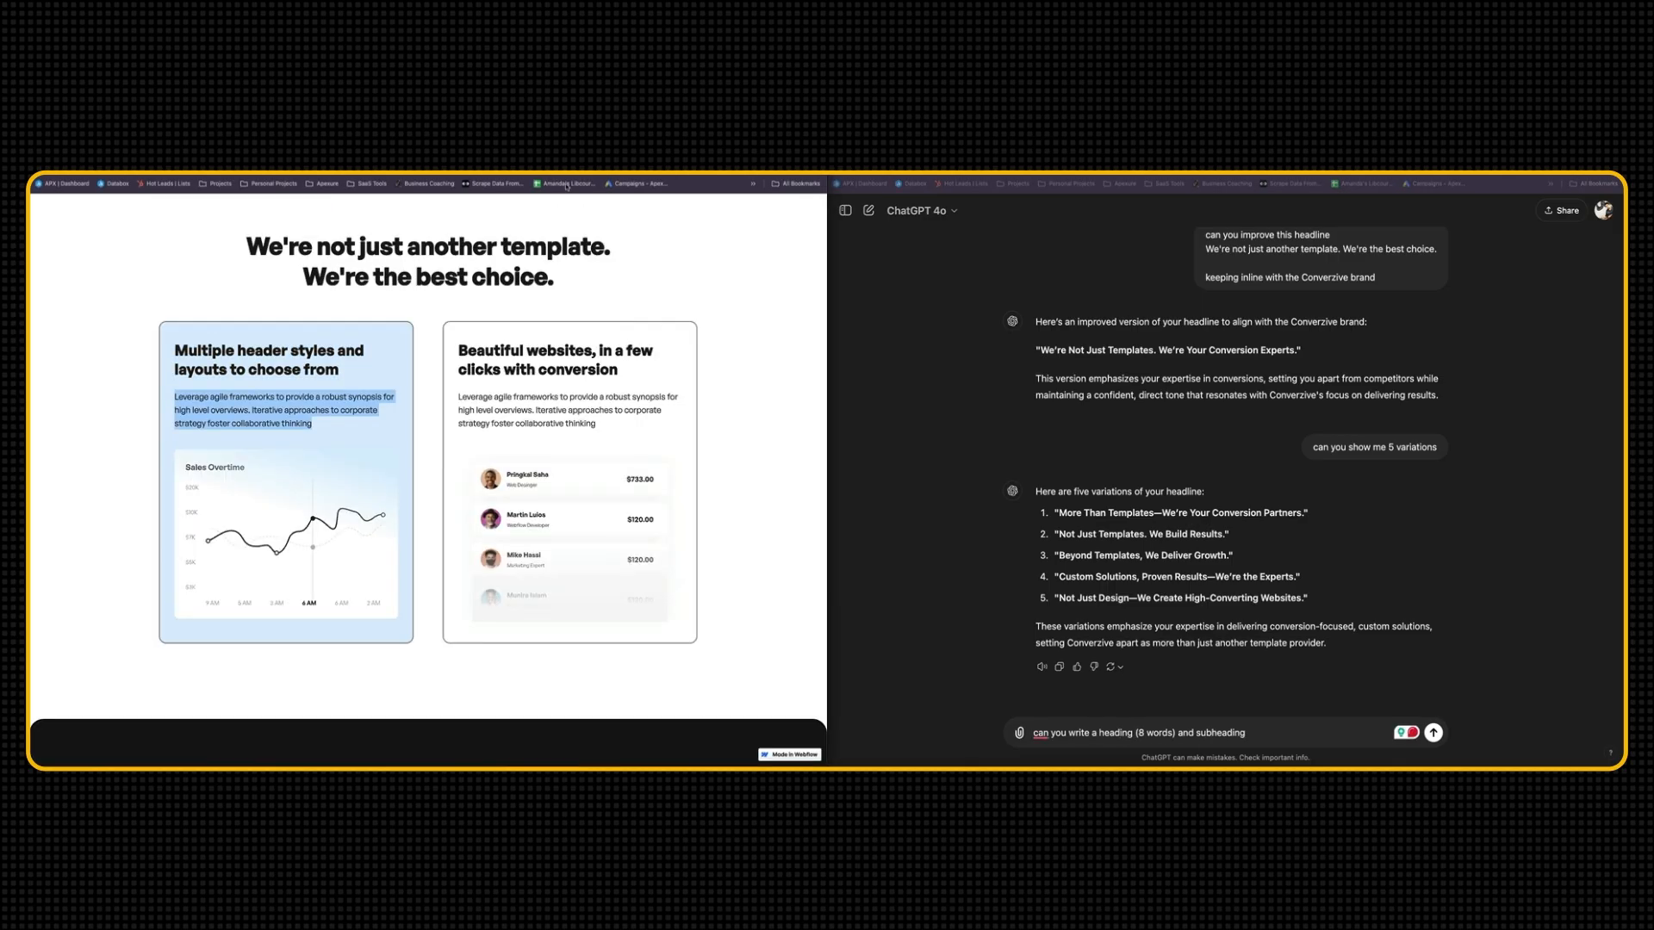
{"action": "key", "text": "shift+Return"}
{"action": "type", "text": "focusing on how conversion focused websites drive bottom line."}
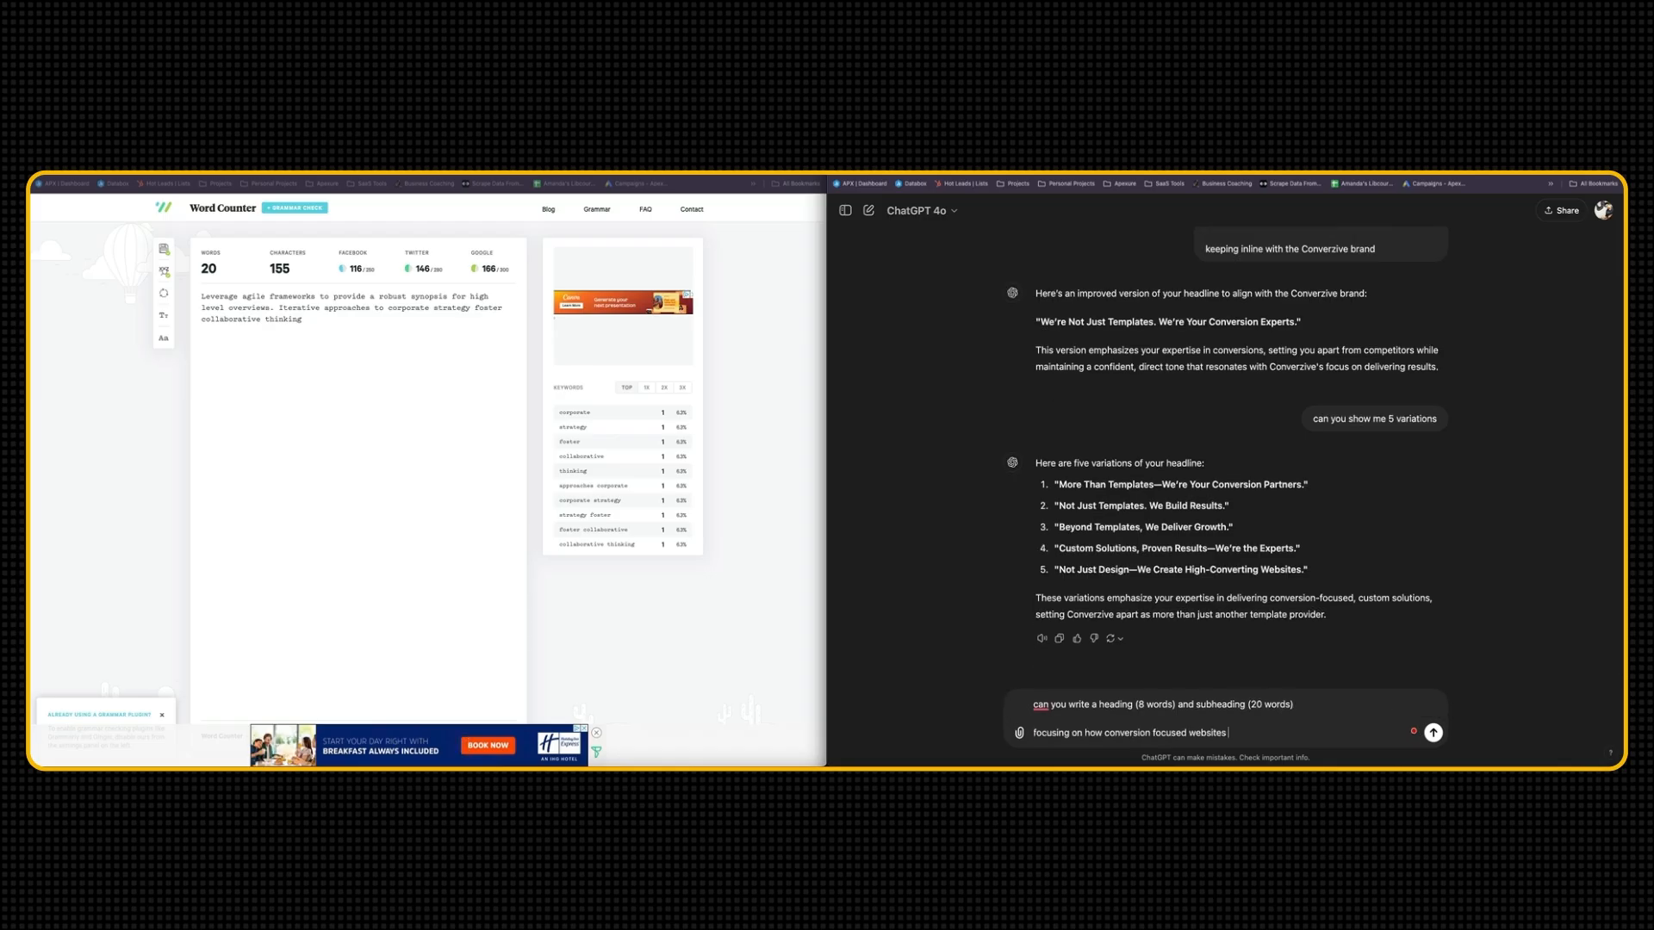
{"action": "key", "text": "Return"}
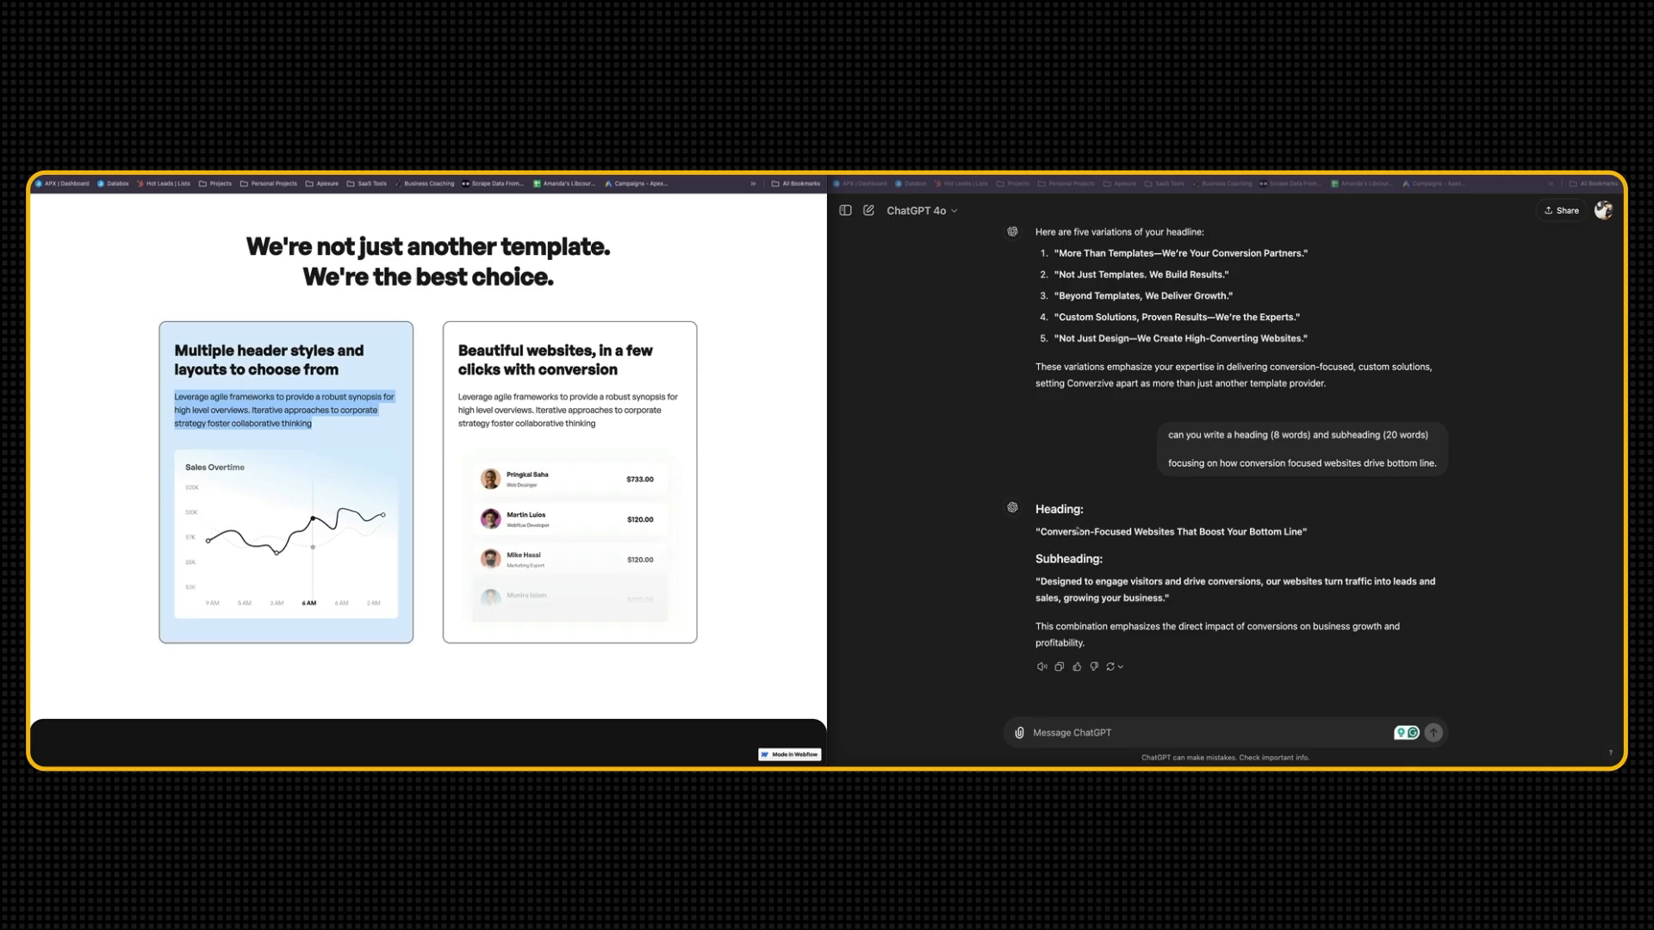
Insert ChatGPT's heading "Conversion-Focused Websites That Boost Your Bottom Line" in bold in the table's first cell
{"action": "left_click", "coordinate": [1042, 532]}
{"action": "left_click_drag", "start_coordinate": [1042, 532], "coordinate": [1302, 534]}
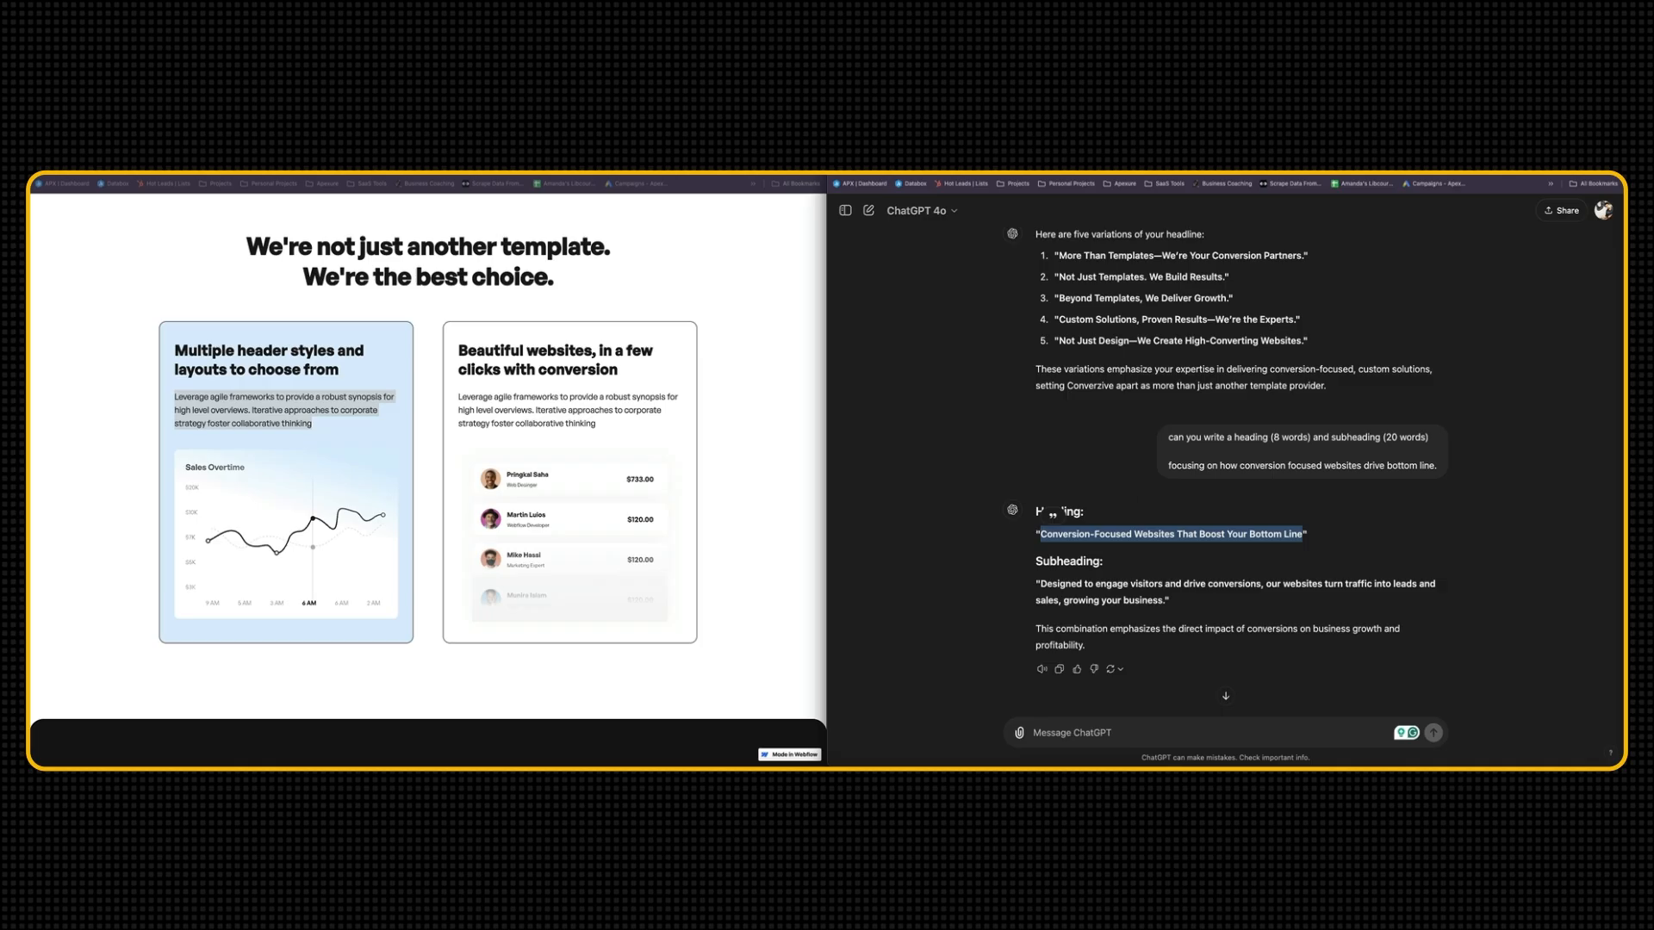
{"action": "key", "text": "super+grave"}
{"action": "key", "text": "super+v"}
{"action": "triple_click", "coordinate": [405, 677]}
{"action": "key", "text": "super+b"}
{"action": "key", "text": "Right"}
{"action": "key", "text": "Return"}
Add ChatGPT's "Designed to engage visitors and drive conversions" subheading below the first cell's heading in regular weight, separated by a blank line
{"action": "left_click_drag", "start_coordinate": [1164, 607], "coordinate": [1041, 584]}
{"action": "key", "text": "super+c"}
{"action": "key", "text": "super+grave"}
{"action": "key", "text": "super+v"}
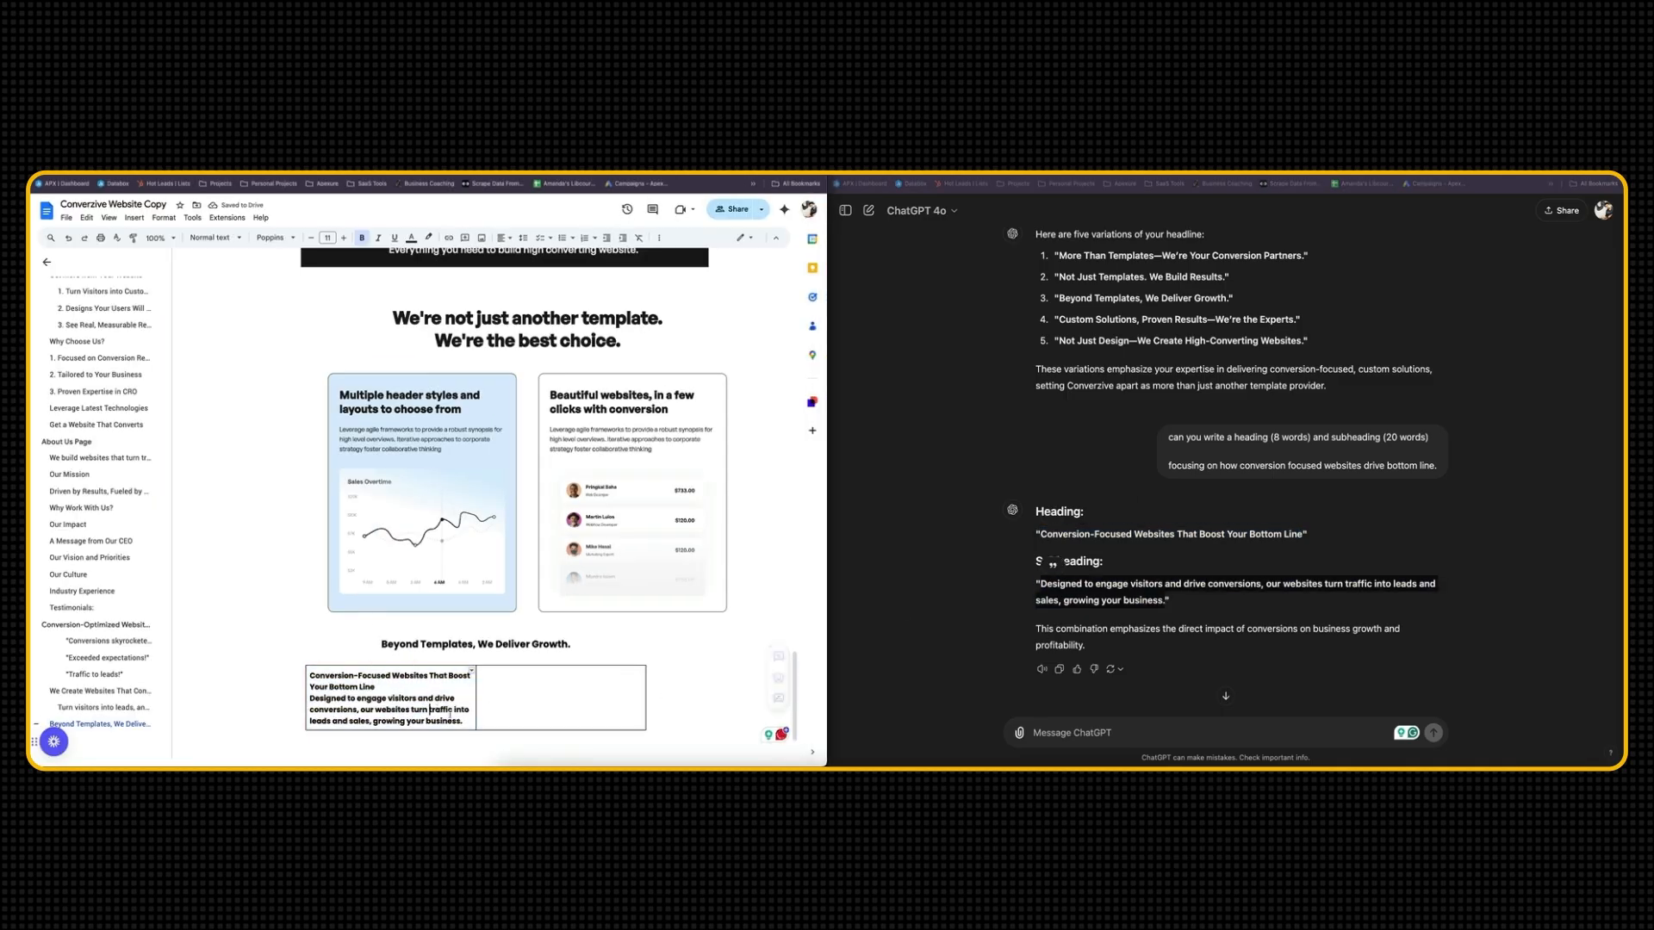
{"action": "left_click_drag", "start_coordinate": [463, 721], "coordinate": [305, 700]}
{"action": "key", "text": "super+b"}
{"action": "left_click", "coordinate": [402, 503]}
{"action": "scroll", "coordinate": [402, 503], "scroll_direction": "down", "scroll_amount": 1}
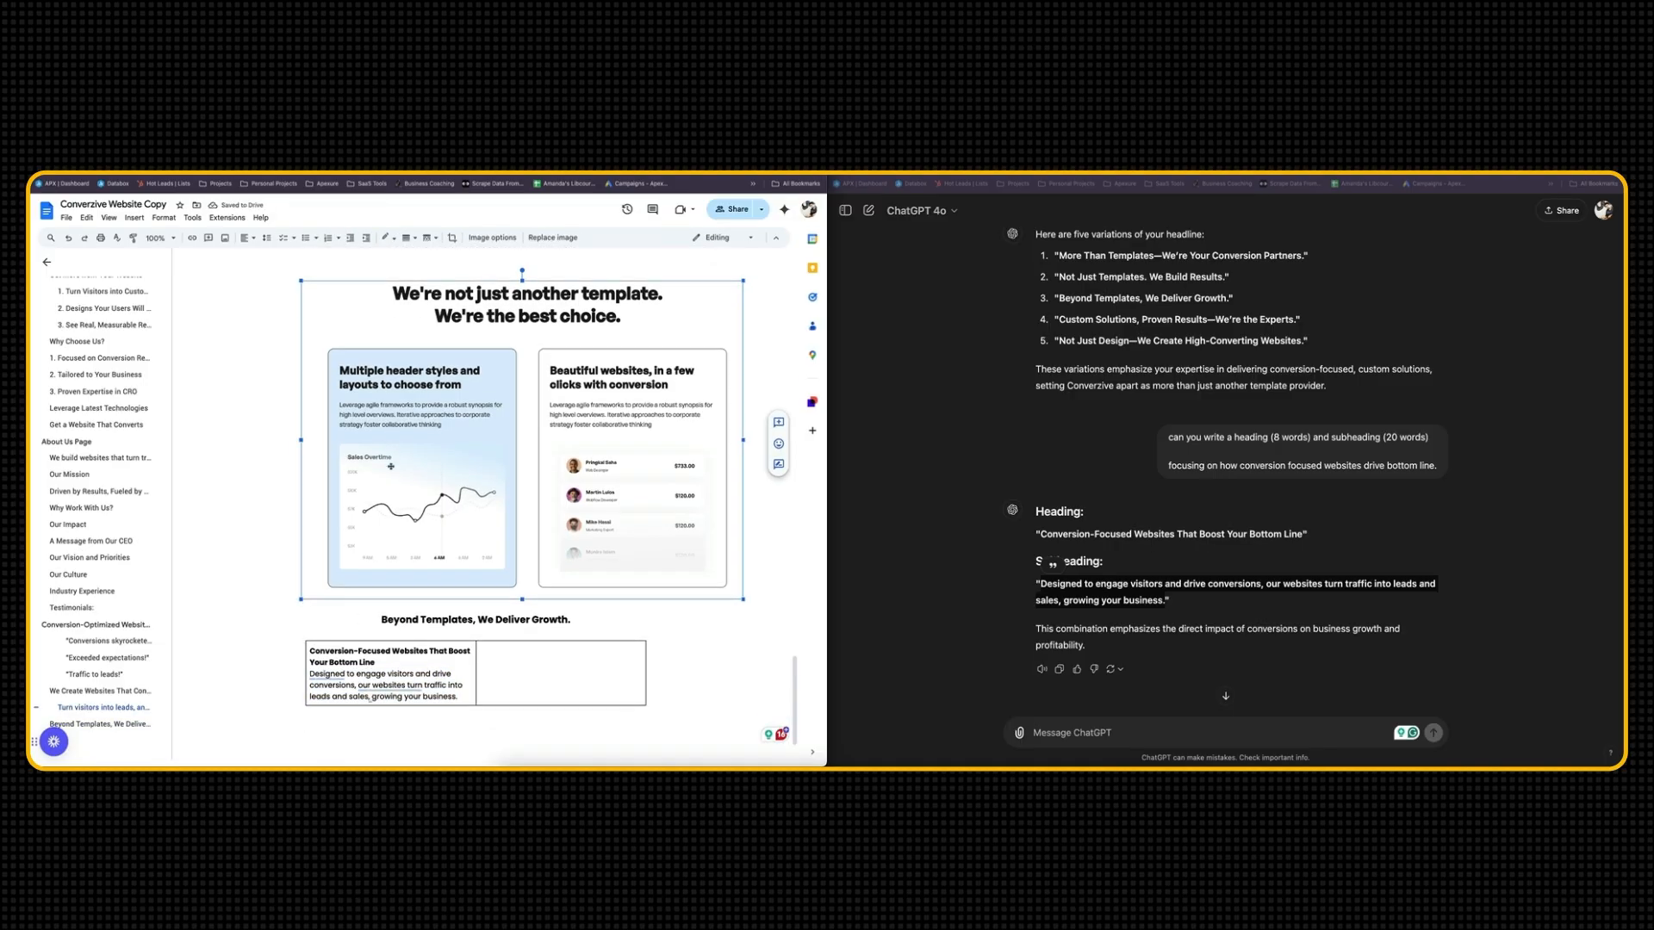
{"action": "left_click", "coordinate": [379, 662]}
{"action": "key", "text": "Return"}
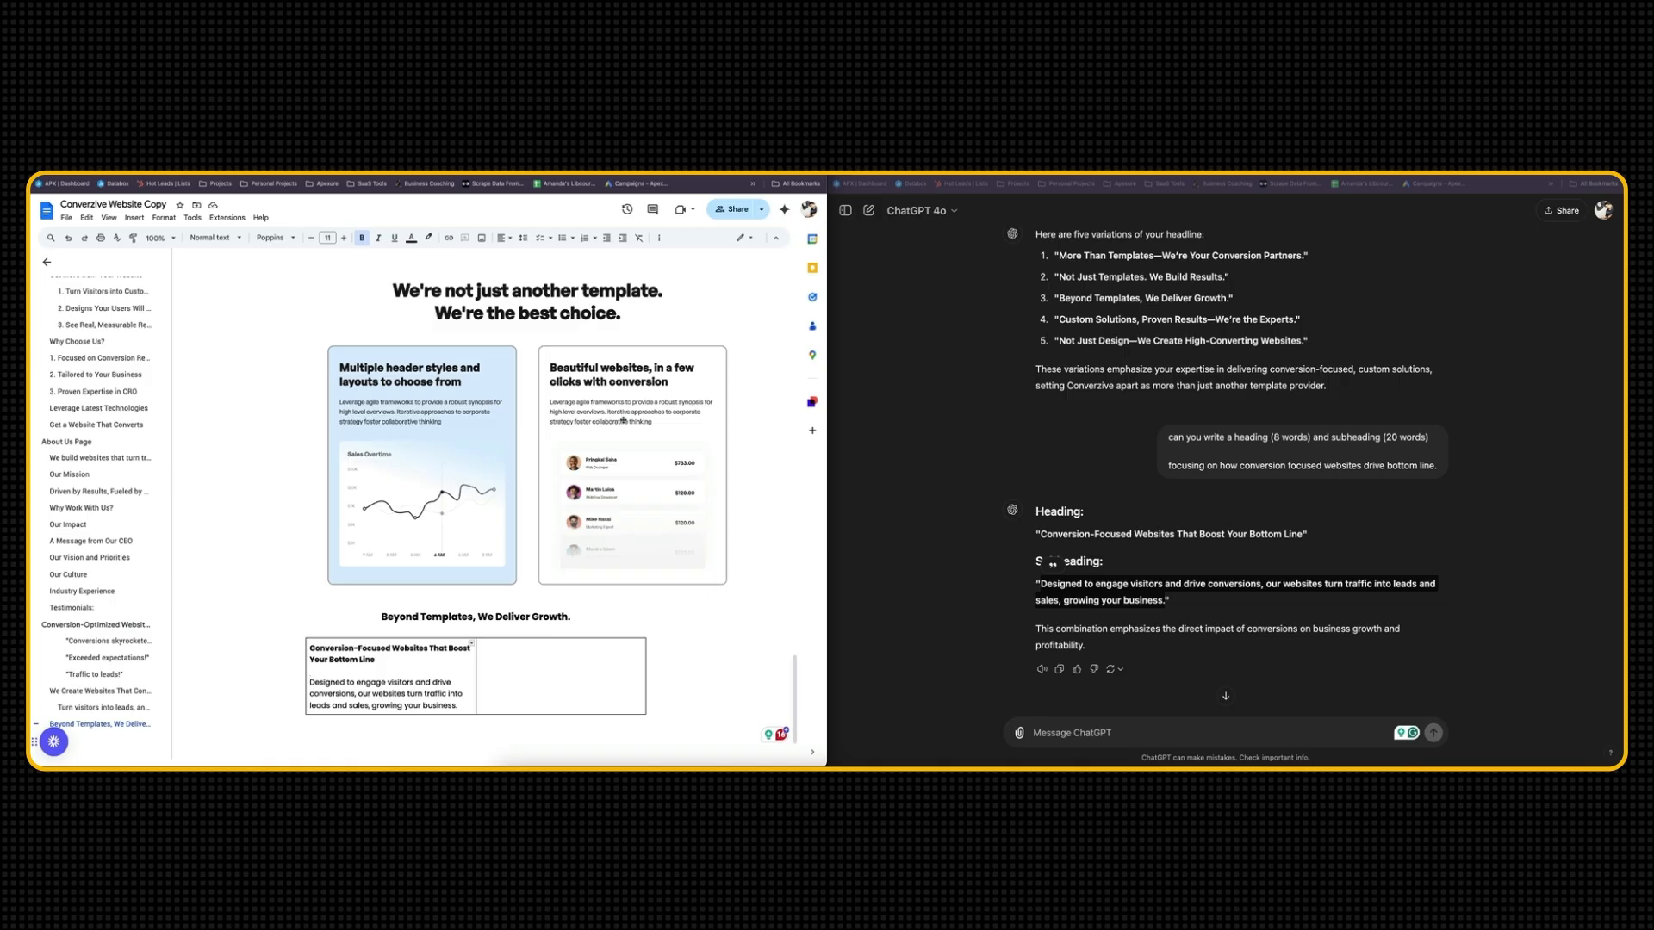
Ask ChatGPT what other benefit should be highlighted on the service page
{"action": "left_click", "coordinate": [1068, 734]}
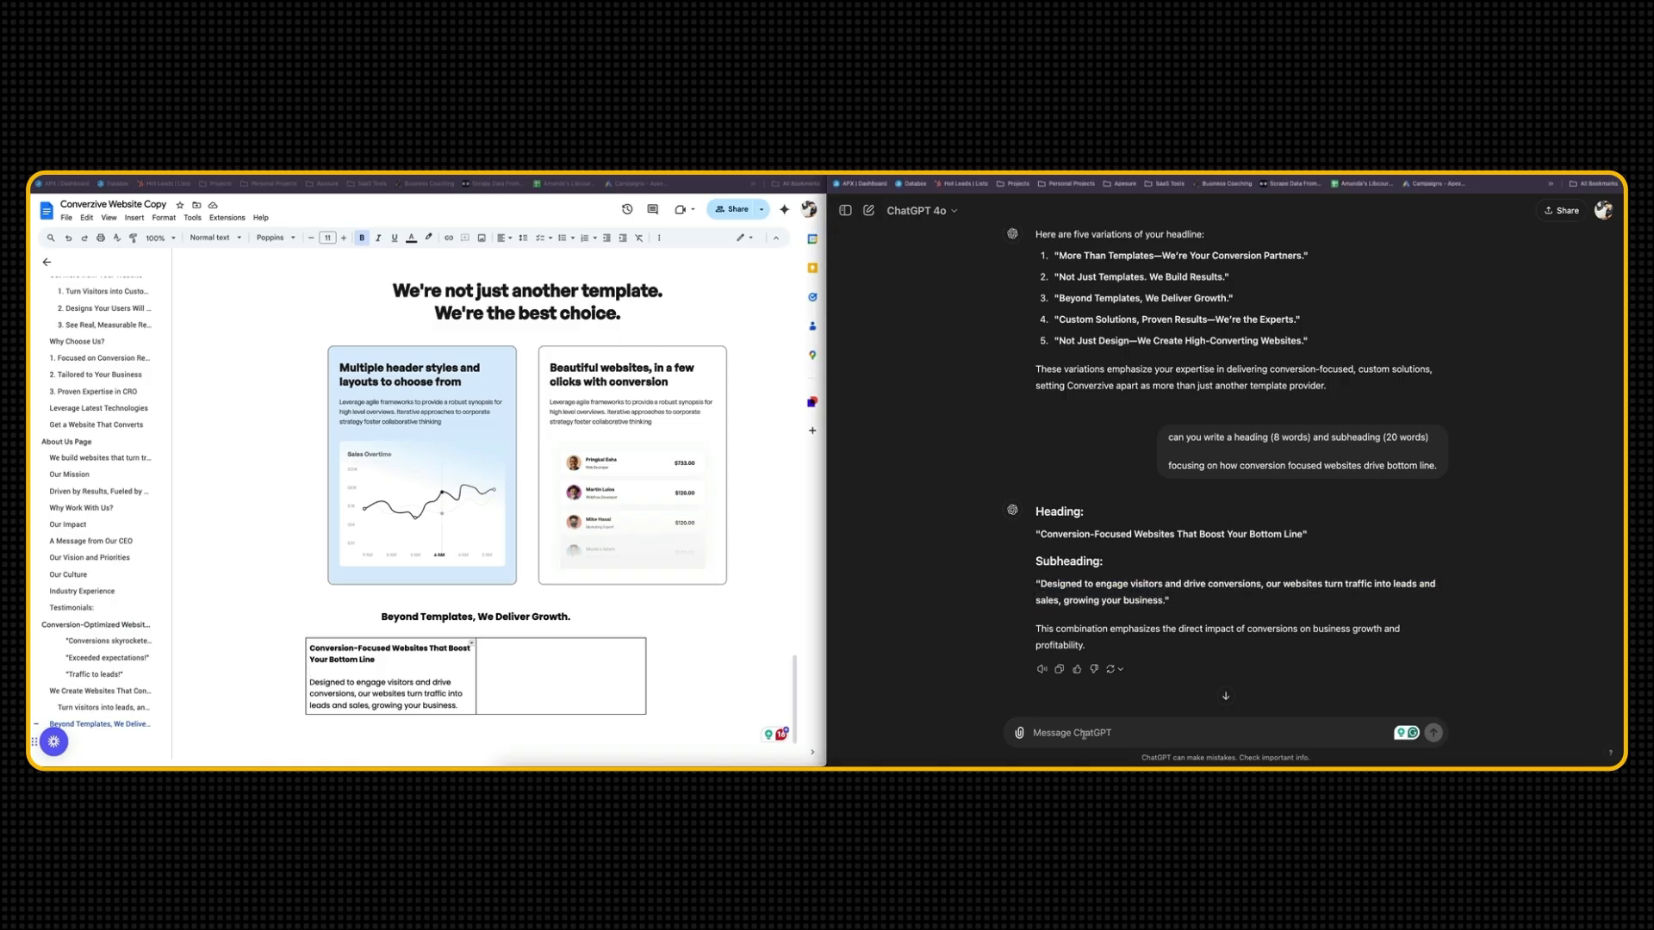
{"action": "type", "text": "what other benefit do you think we should highlight on the service page?"}
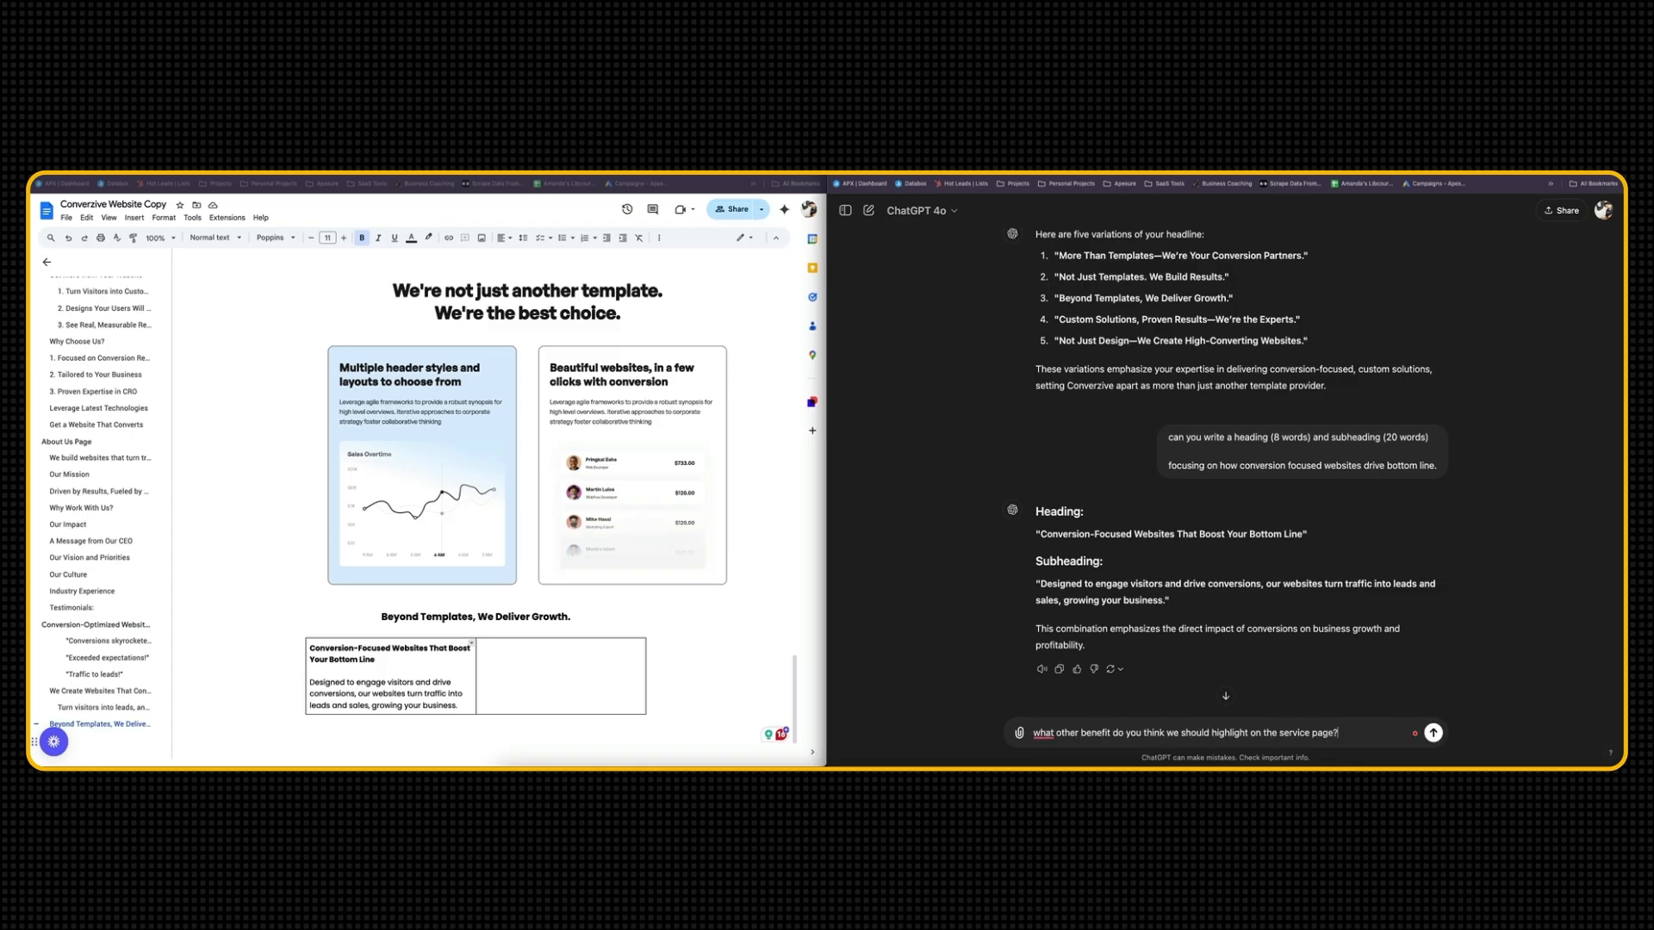
{"action": "key", "text": "Return"}
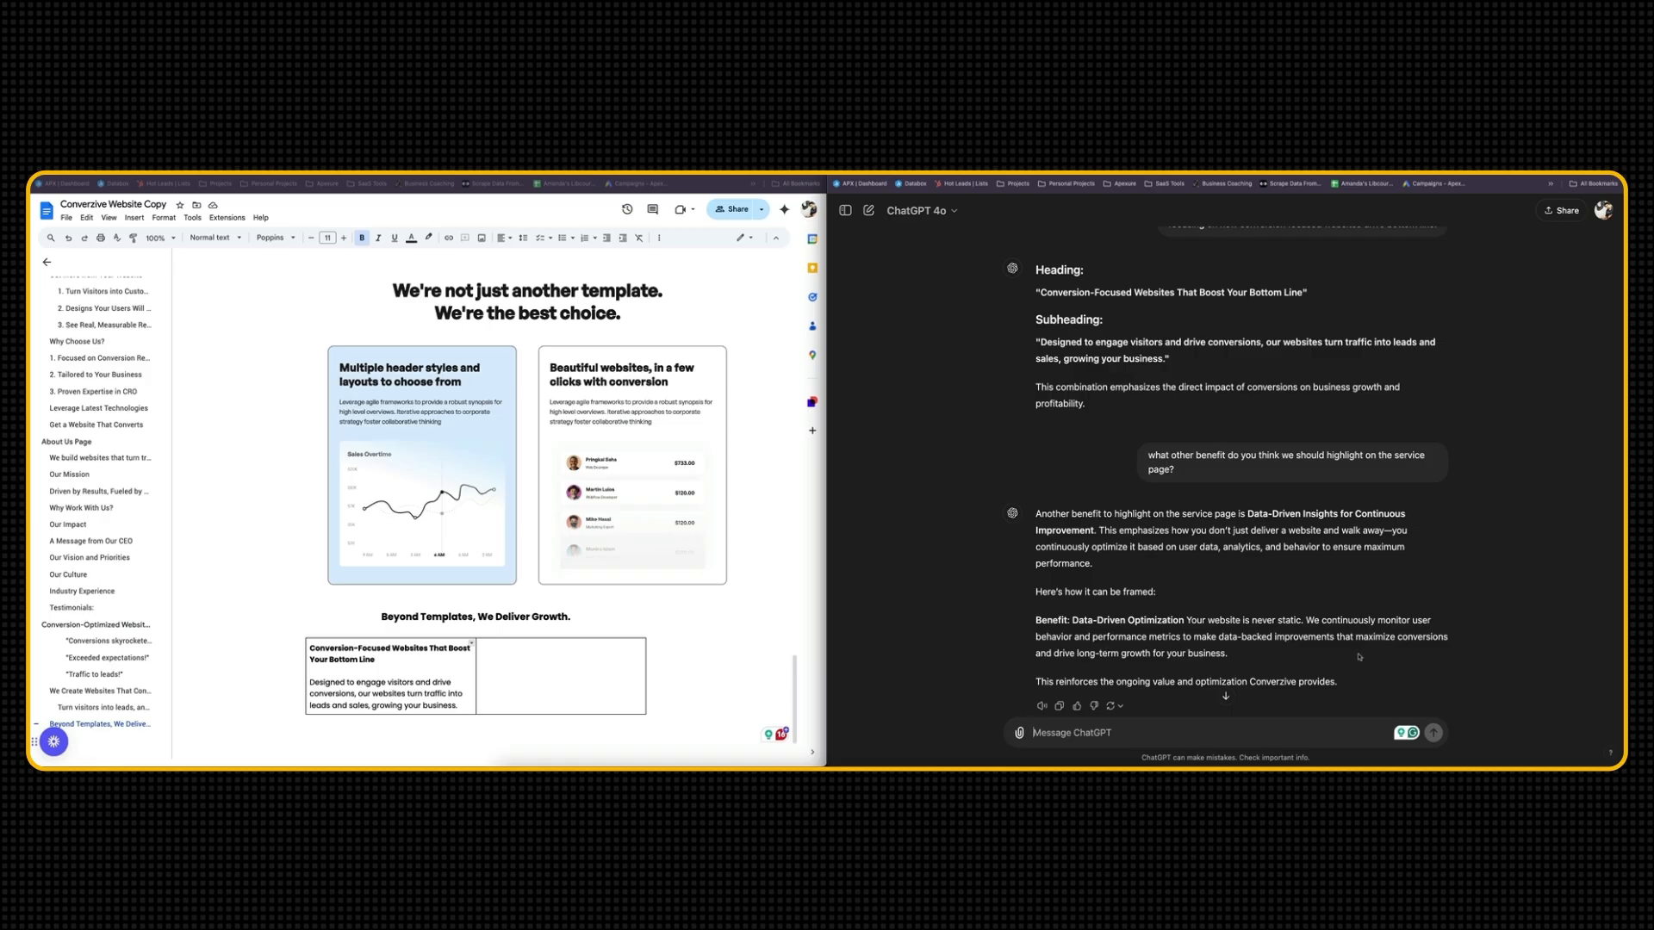
{"action": "scroll", "coordinate": [1064, 666], "scroll_direction": "down", "scroll_amount": 2}
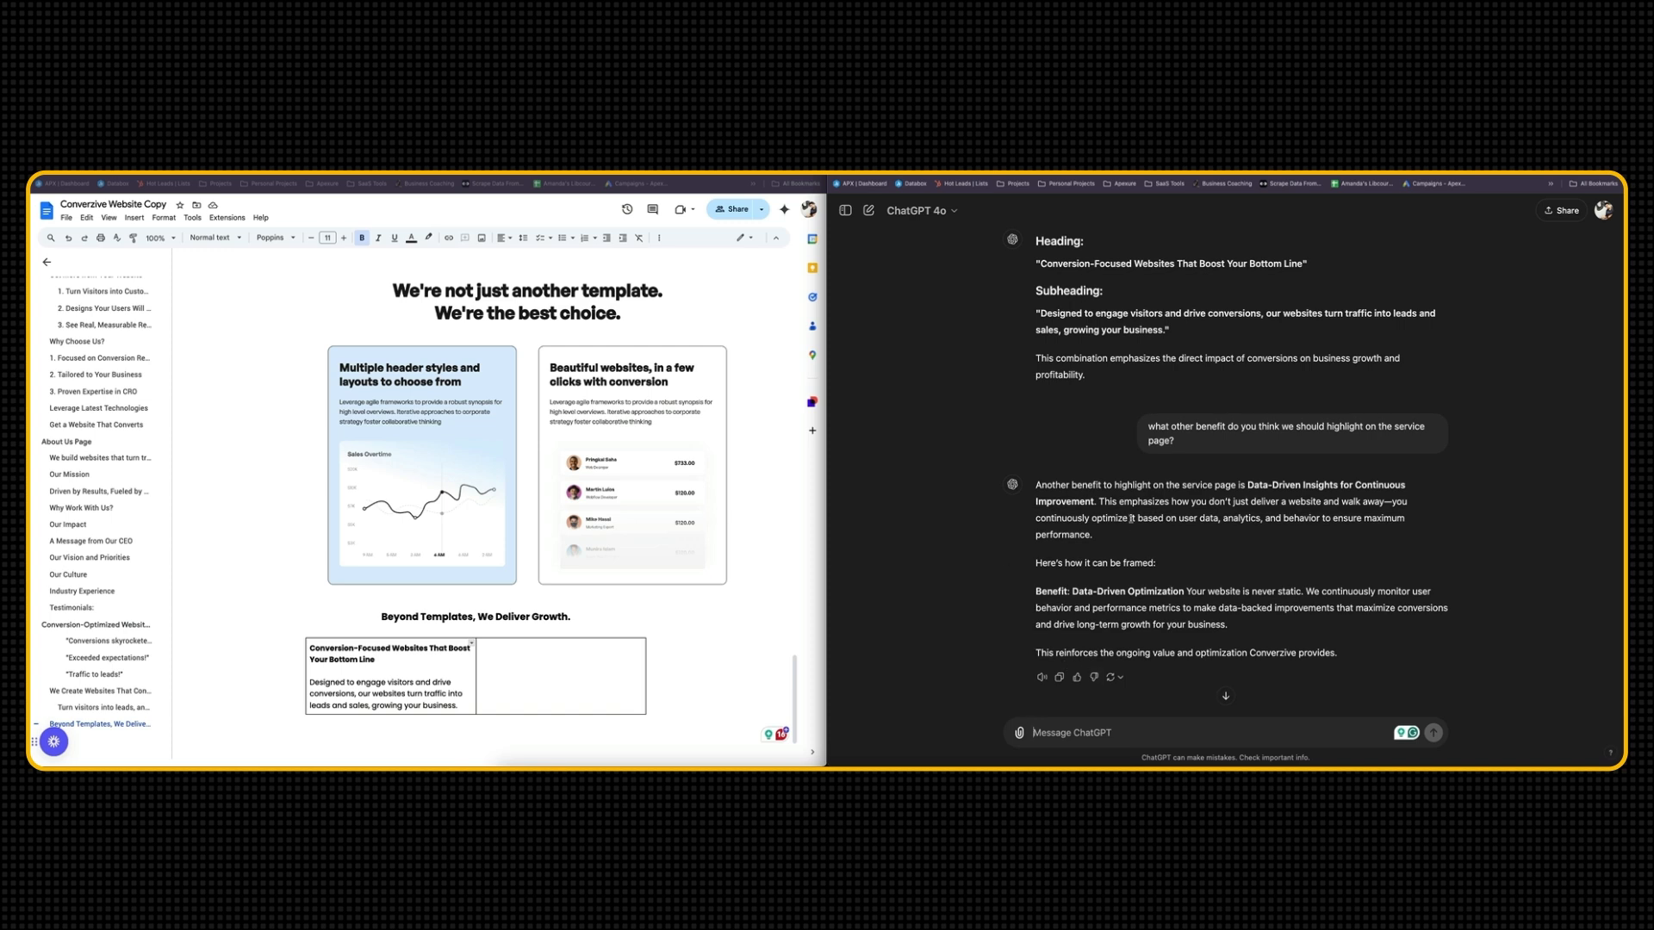
Ask ChatGPT to re-write the suggested benefit with a heading (8 words) and subheading (20 words)
{"action": "scroll", "coordinate": [1131, 518], "scroll_direction": "up", "scroll_amount": 3}
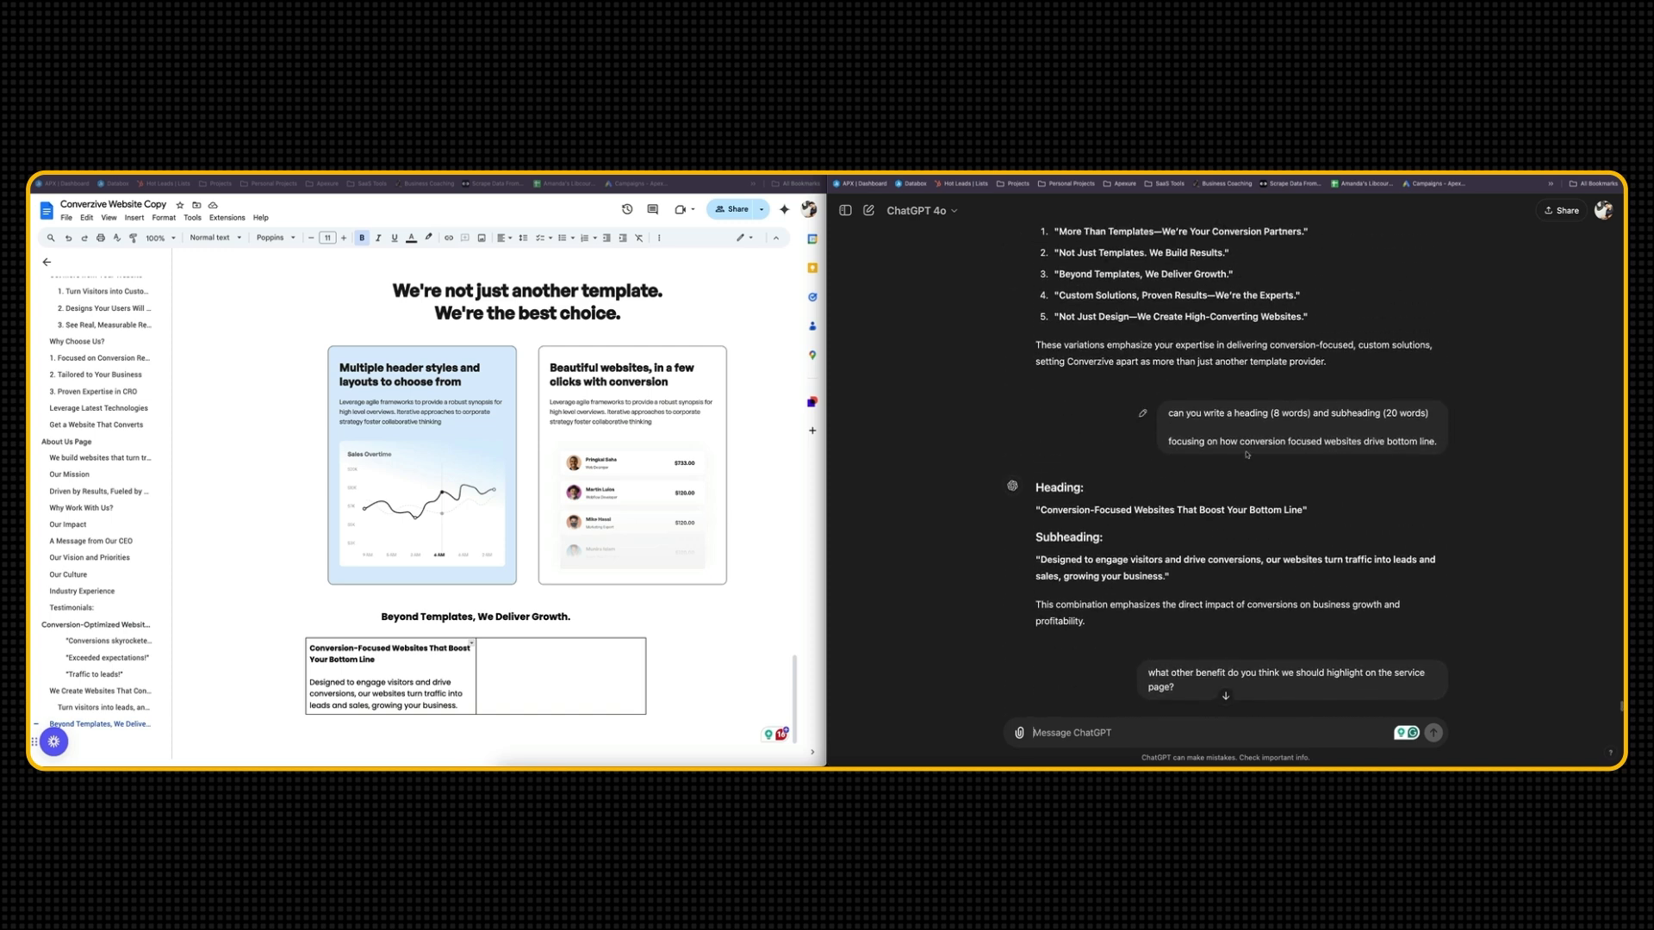
{"action": "scroll", "coordinate": [1203, 547], "scroll_direction": "down", "scroll_amount": 3}
{"action": "type", "text": "can you re-write this heading (8 words) and subheading (20 words)"}
{"action": "key", "text": "Return"}
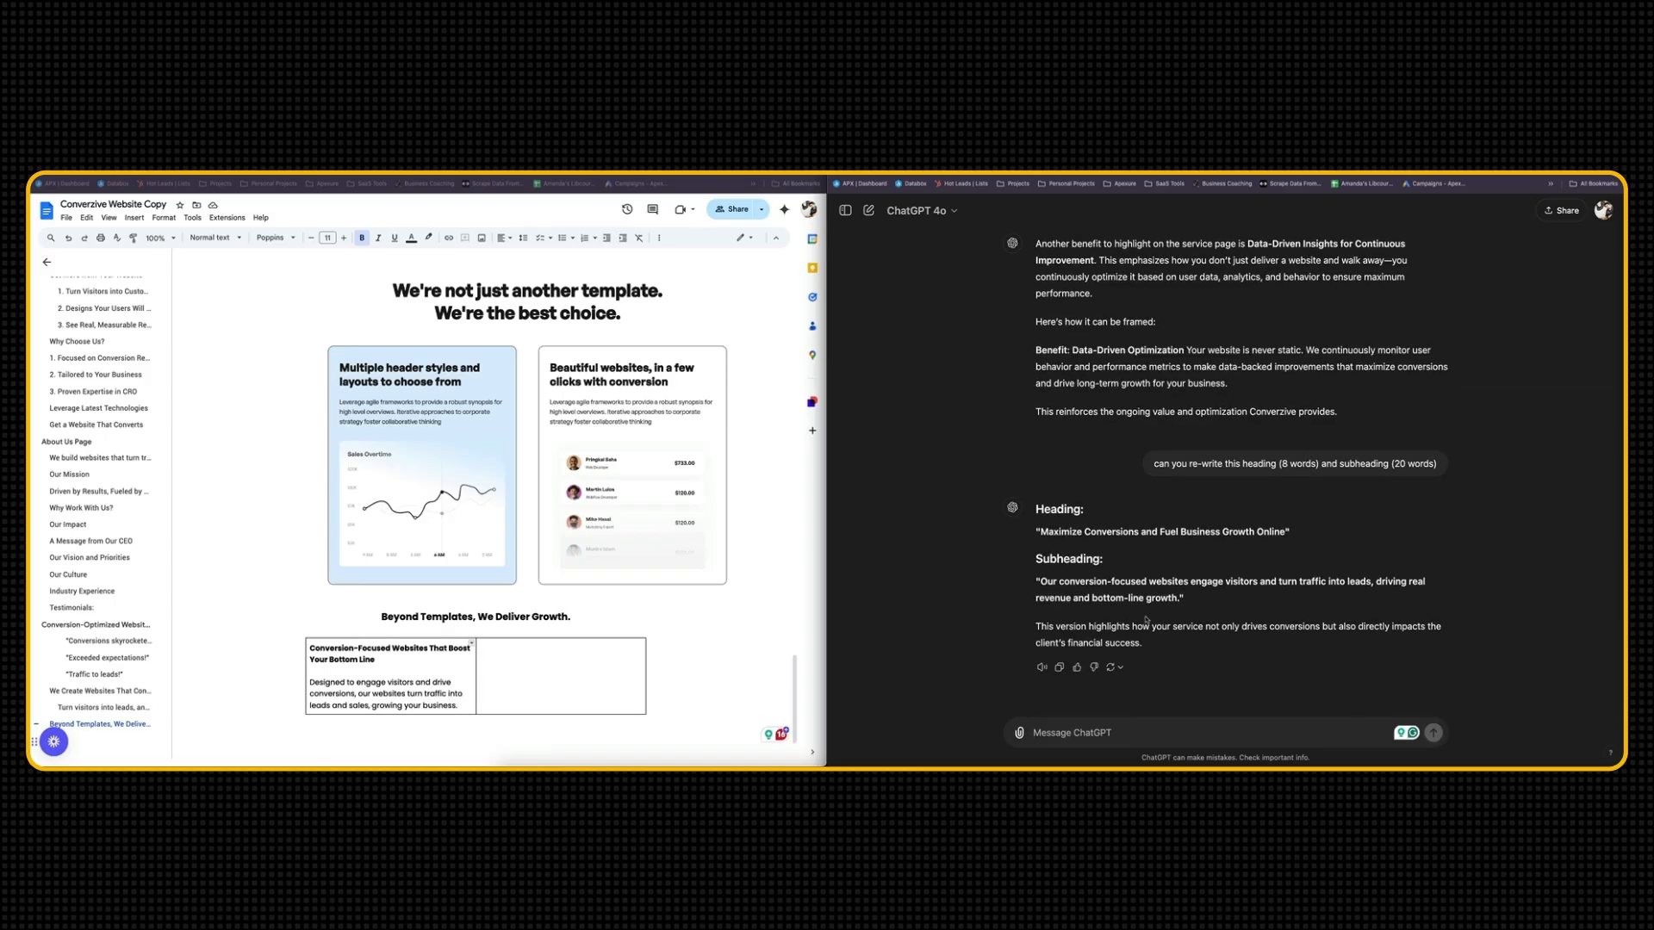
Quote the "Benefit: Data-Driven Optimization" passage and its closing sentence from ChatGPT's earlier answer in a new message
{"action": "scroll", "coordinate": [1120, 624], "scroll_direction": "up", "scroll_amount": 3}
{"action": "scroll", "coordinate": [1086, 633], "scroll_direction": "down", "scroll_amount": 3}
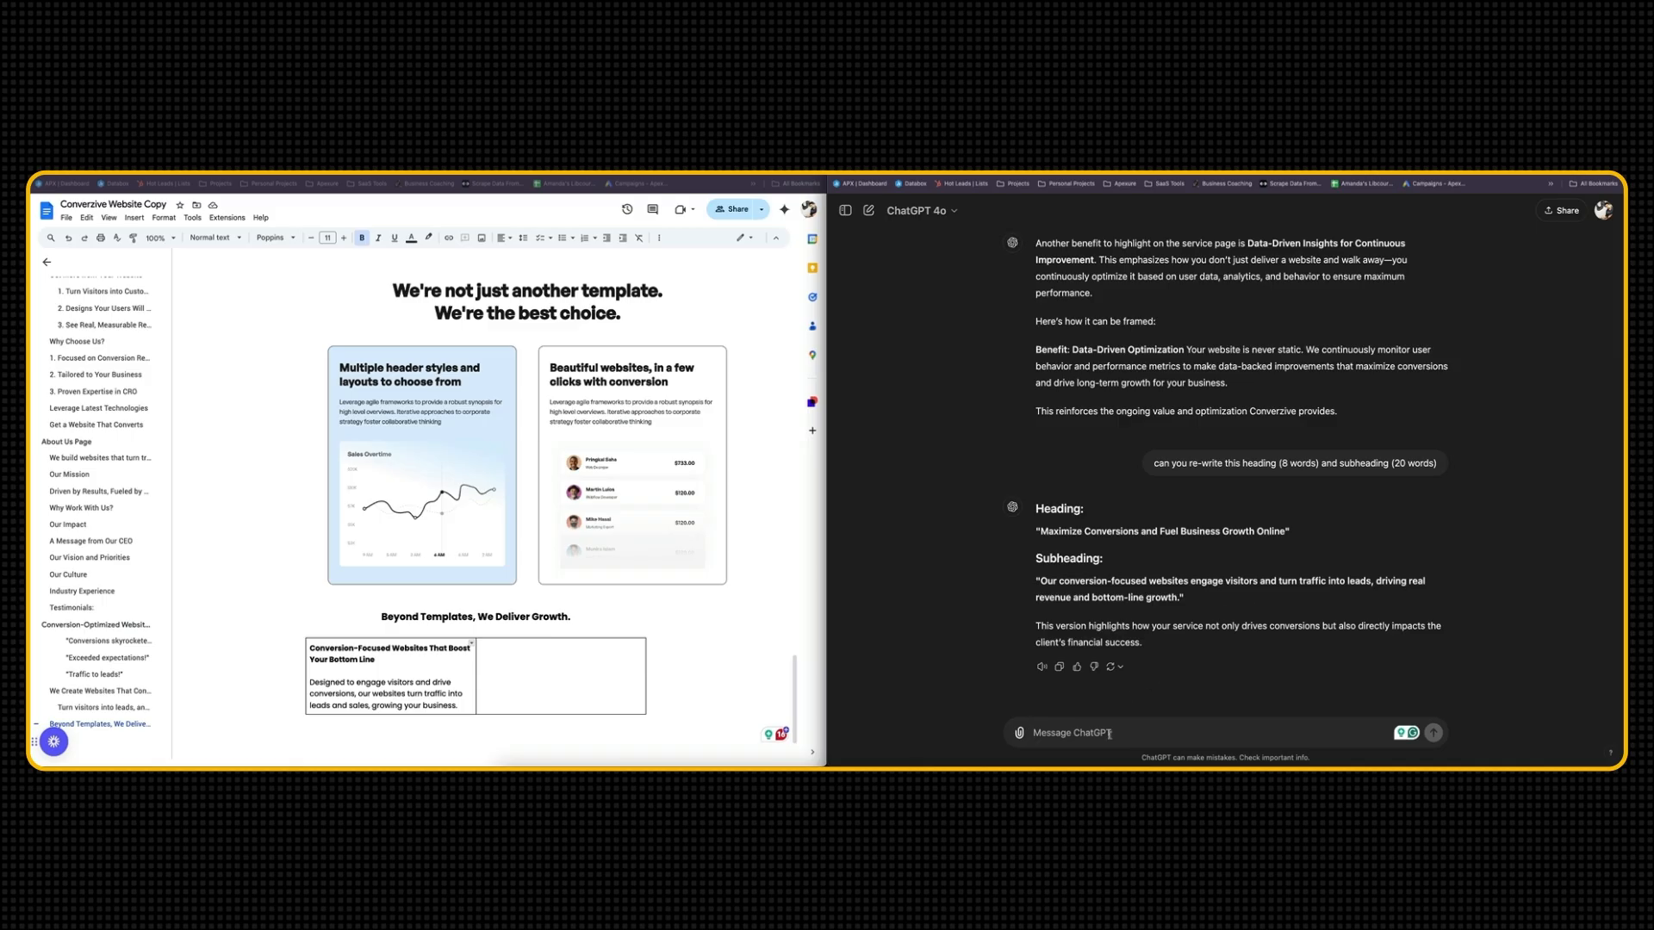
{"action": "scroll", "coordinate": [1119, 711], "scroll_direction": "up", "scroll_amount": 2}
{"action": "left_click_drag", "start_coordinate": [1036, 307], "coordinate": [1278, 444]}
{"action": "triple_click", "coordinate": [1171, 429]}
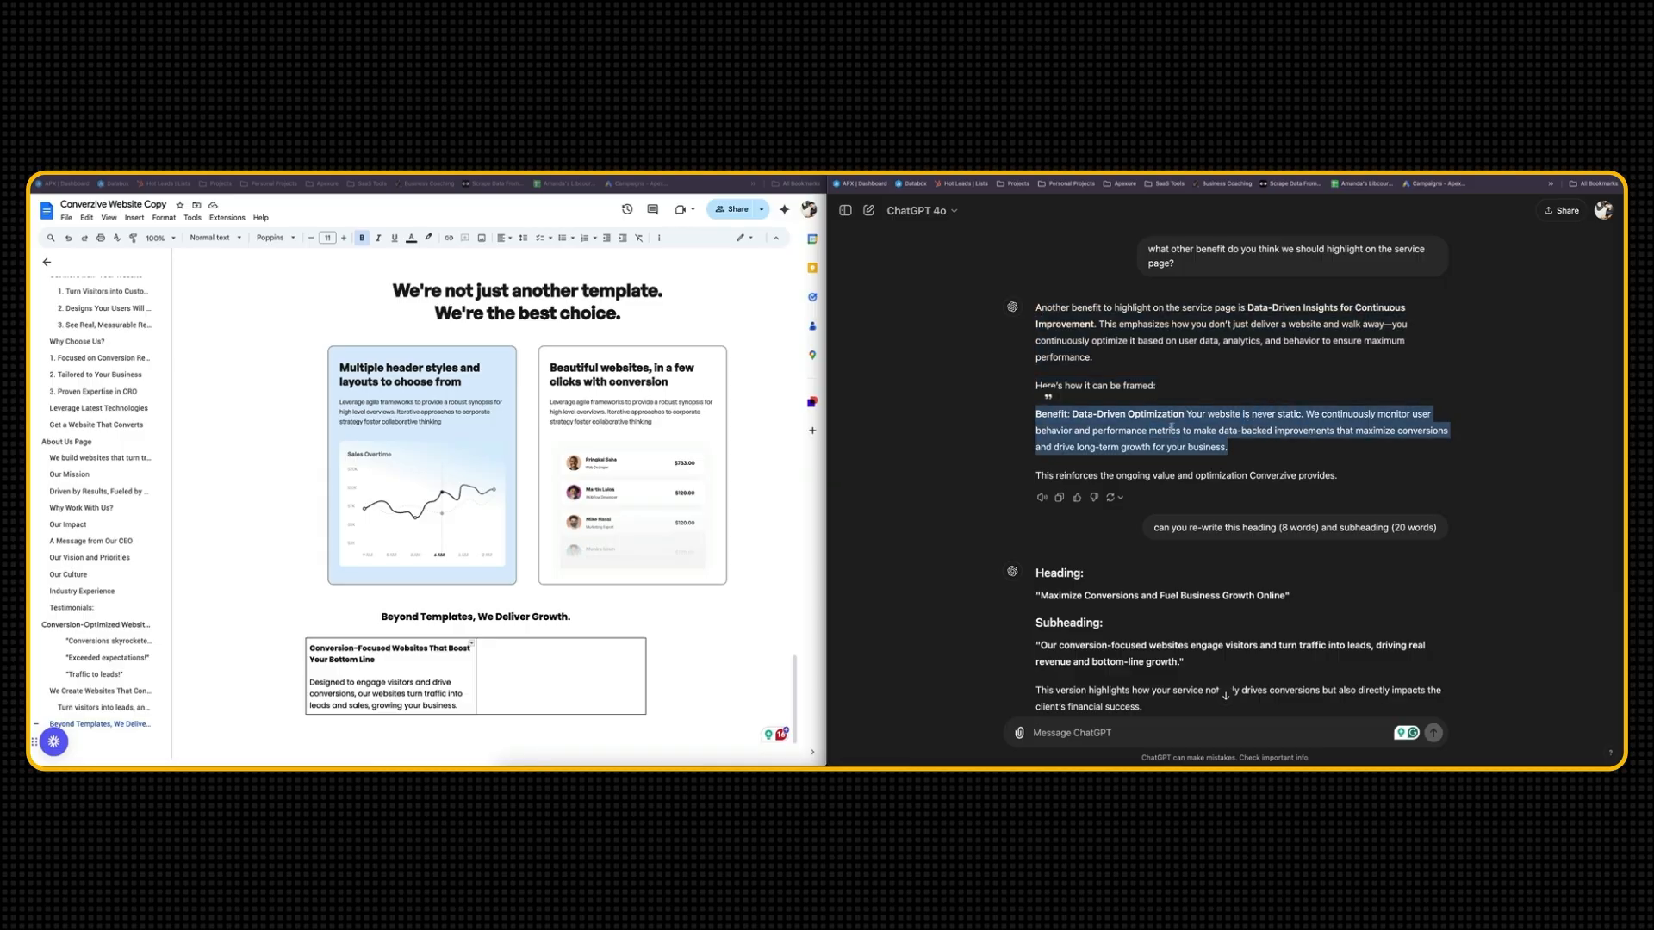
{"action": "left_click_drag", "start_coordinate": [1339, 476], "coordinate": [1036, 414]}
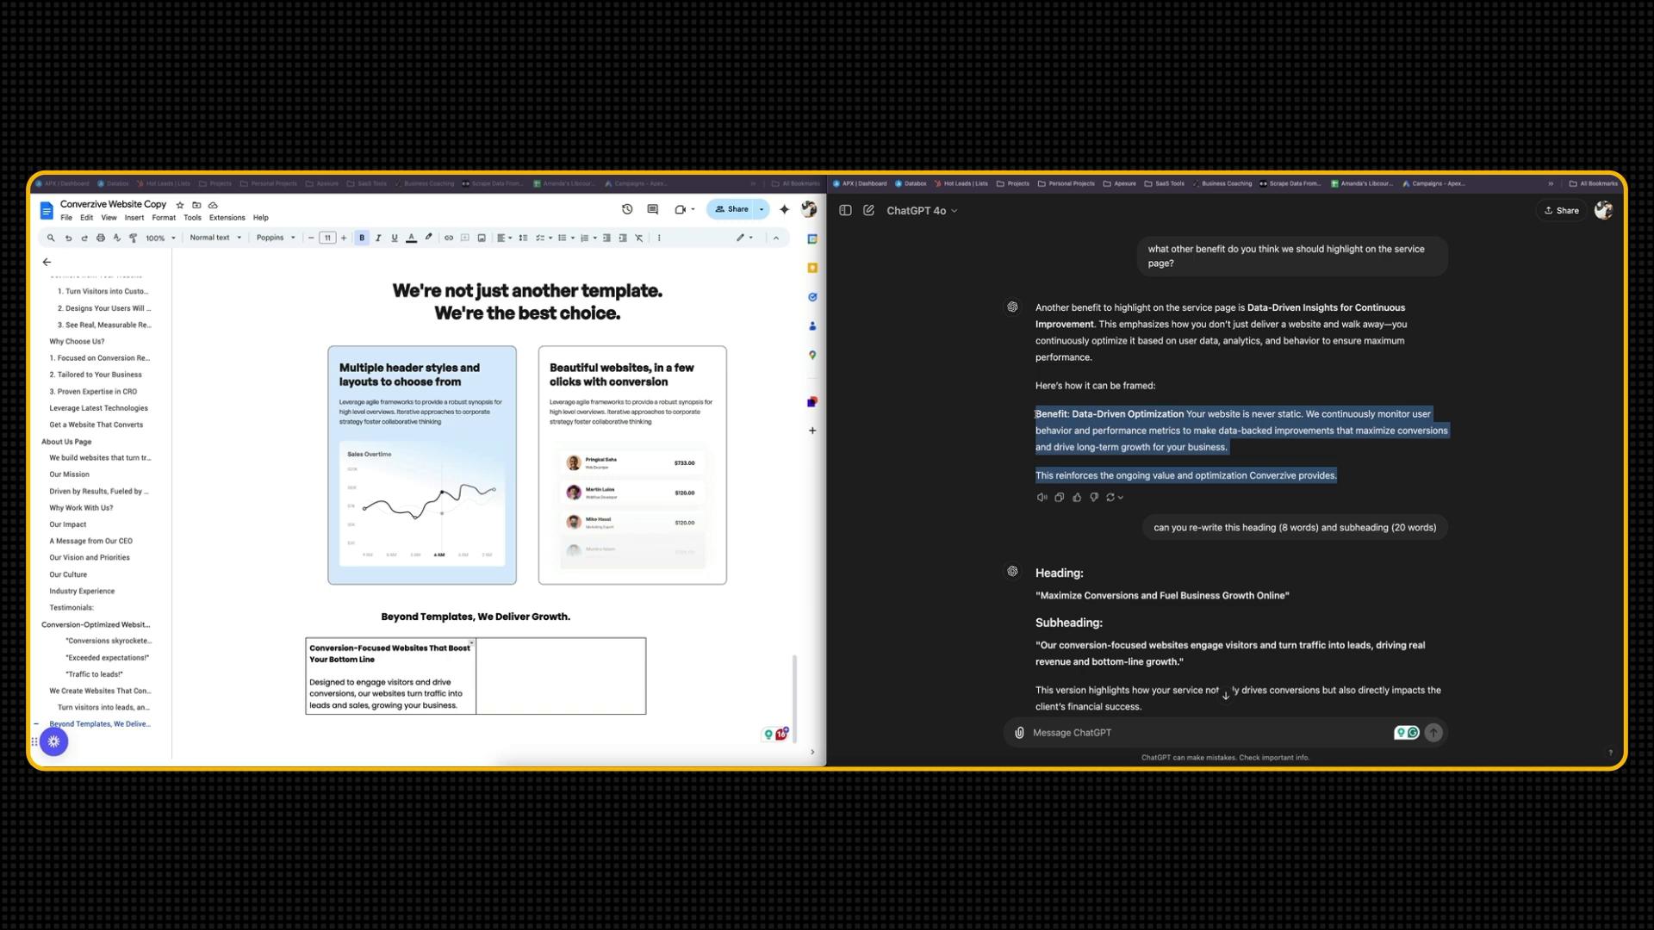
{"action": "left_click", "coordinate": [1047, 398]}
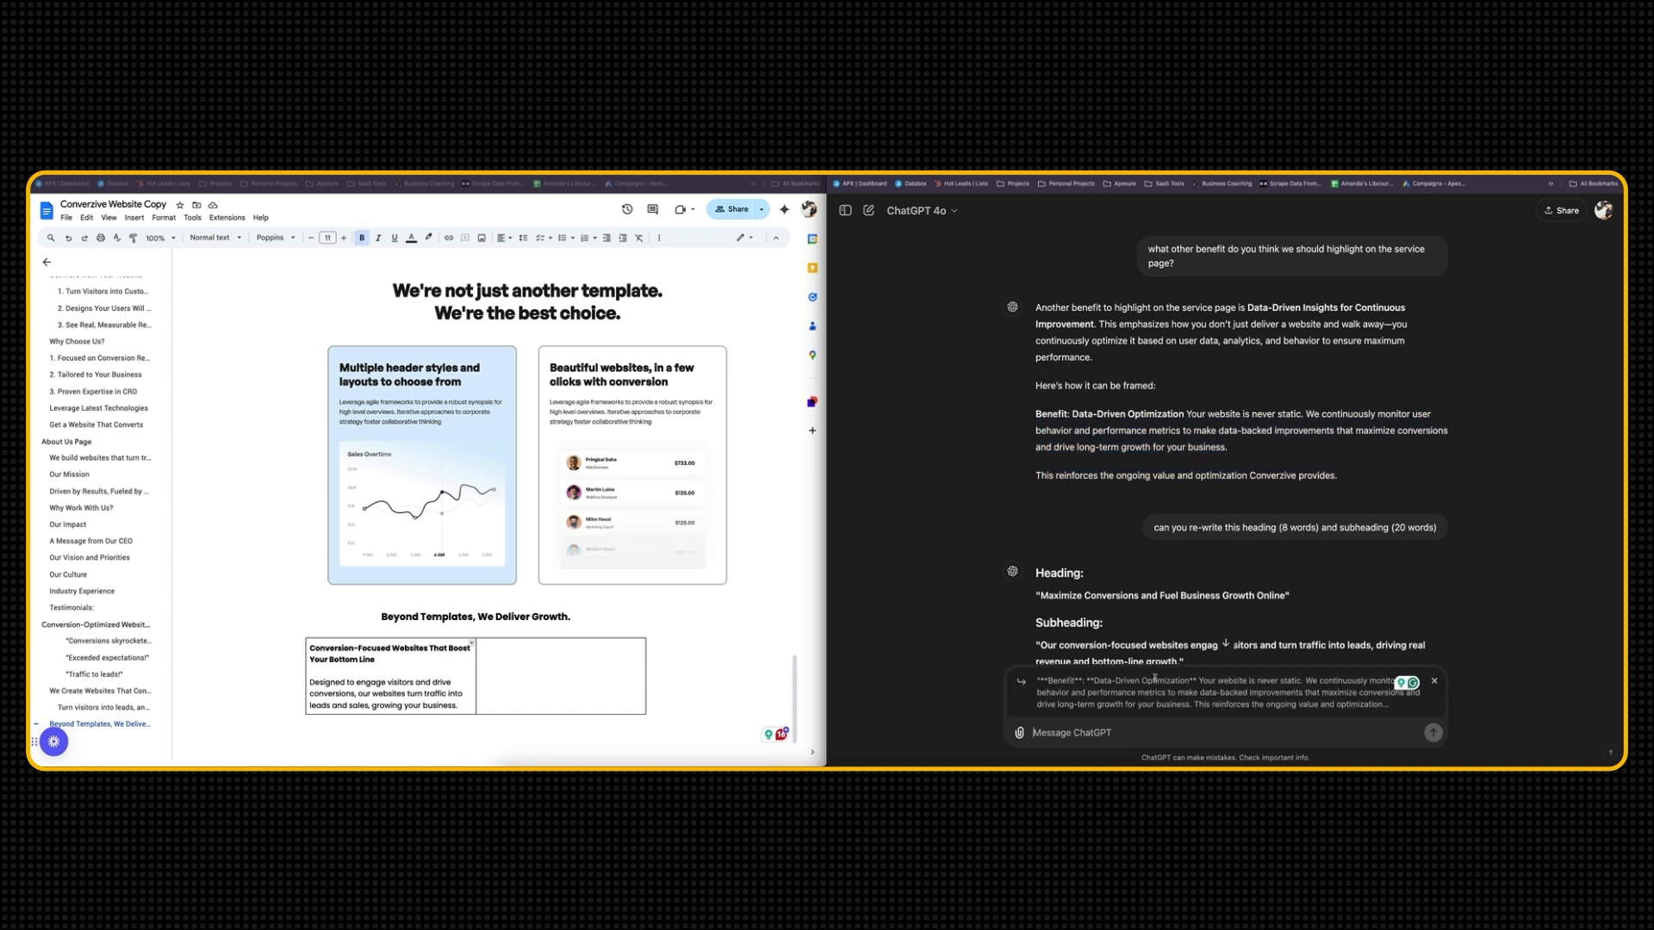
Reuse the previous prompt to ask ChatGPT to re-write the quoted benefit as a heading "as (8 words) and subheading (20 words)"
{"action": "triple_click", "coordinate": [1204, 528]}
{"action": "key", "text": "super+c"}
{"action": "left_click", "coordinate": [1129, 733]}
{"action": "key", "text": "super+v"}
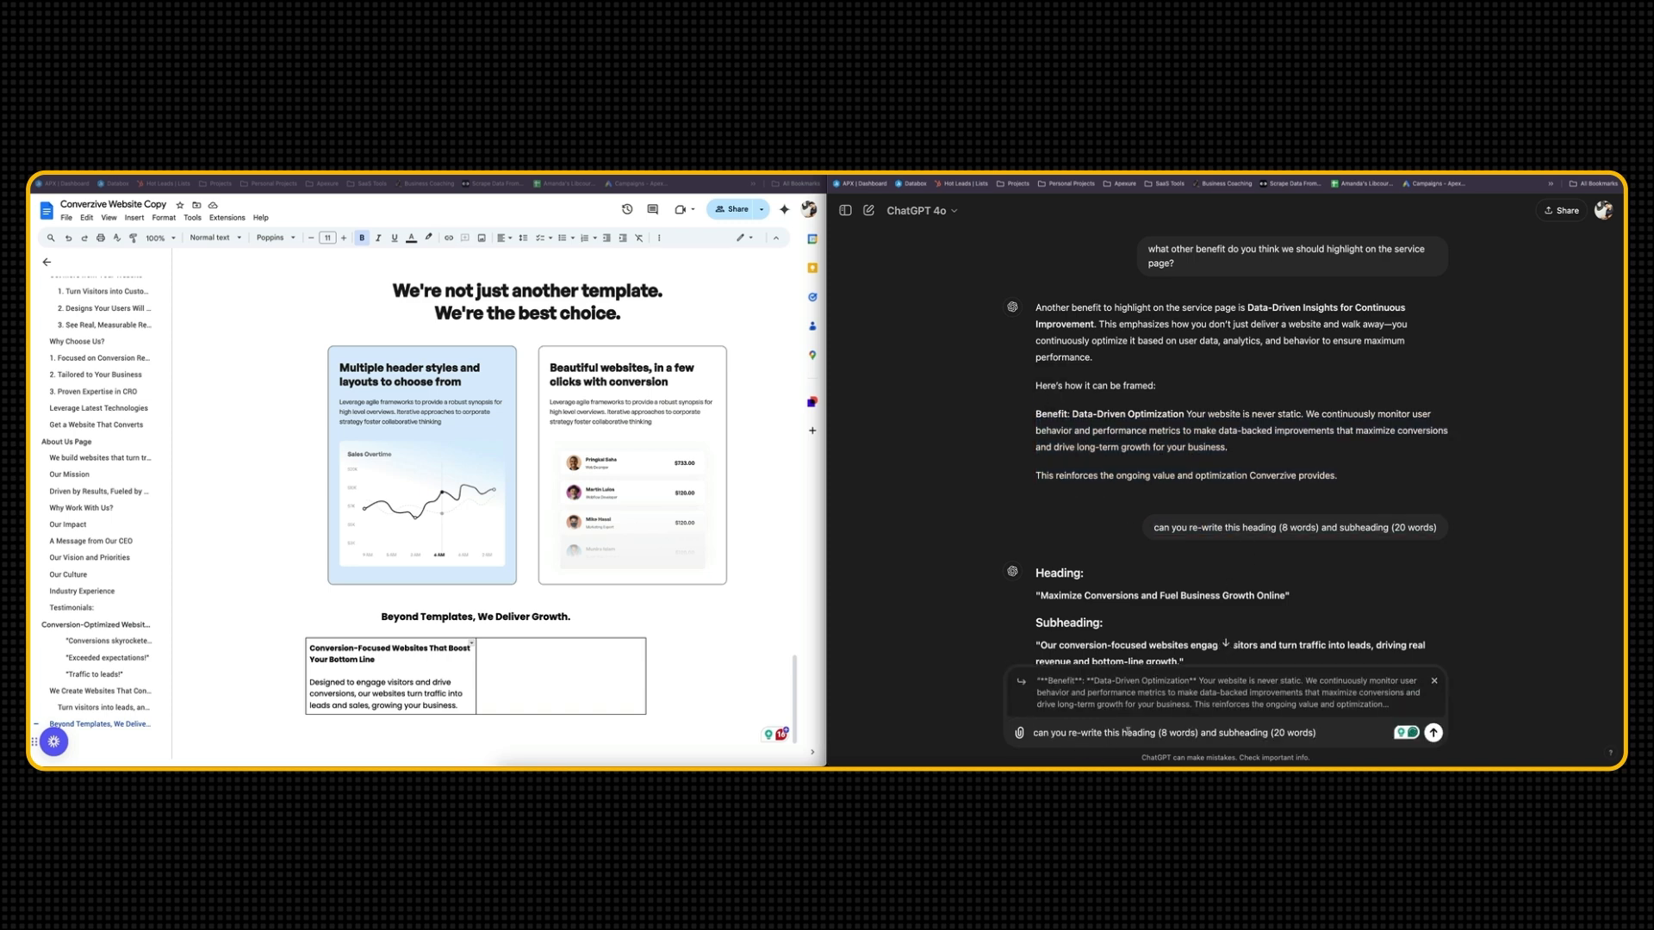
{"action": "left_click", "coordinate": [1157, 733]}
{"action": "type", "text": "as"}
{"action": "key", "text": "Return"}
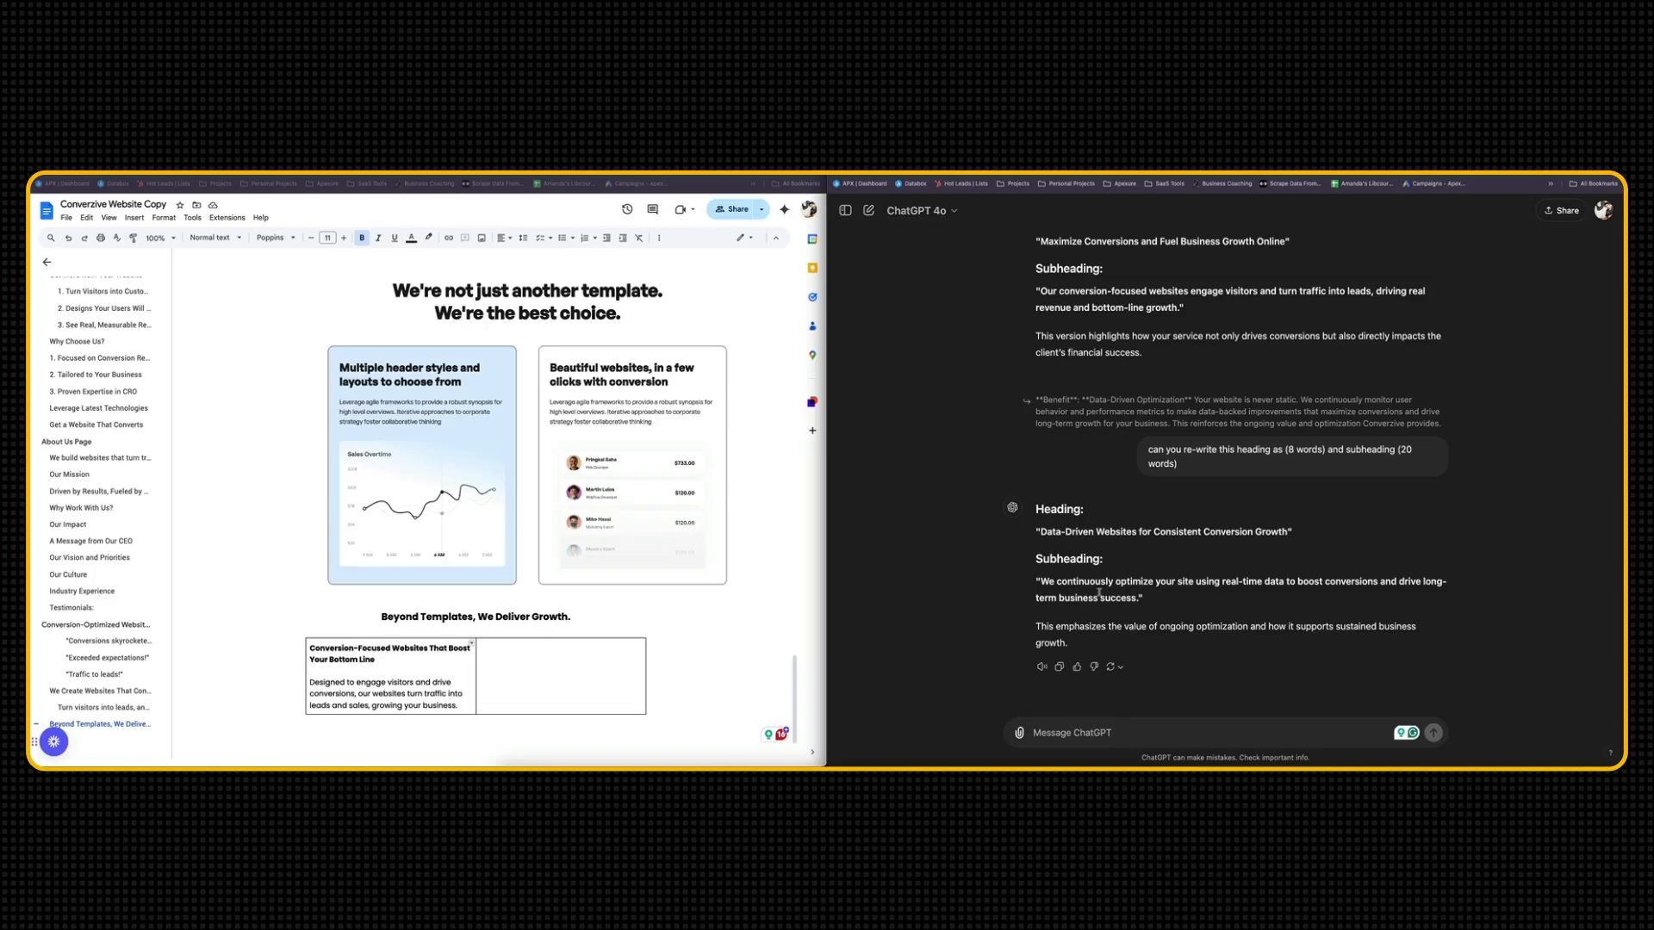
Copy ChatGPT's data-driven heading and subheading into the empty second cell of the table under "Beyond Templates, We Deliver Growth."
{"action": "left_click_drag", "start_coordinate": [1155, 600], "coordinate": [1030, 532]}
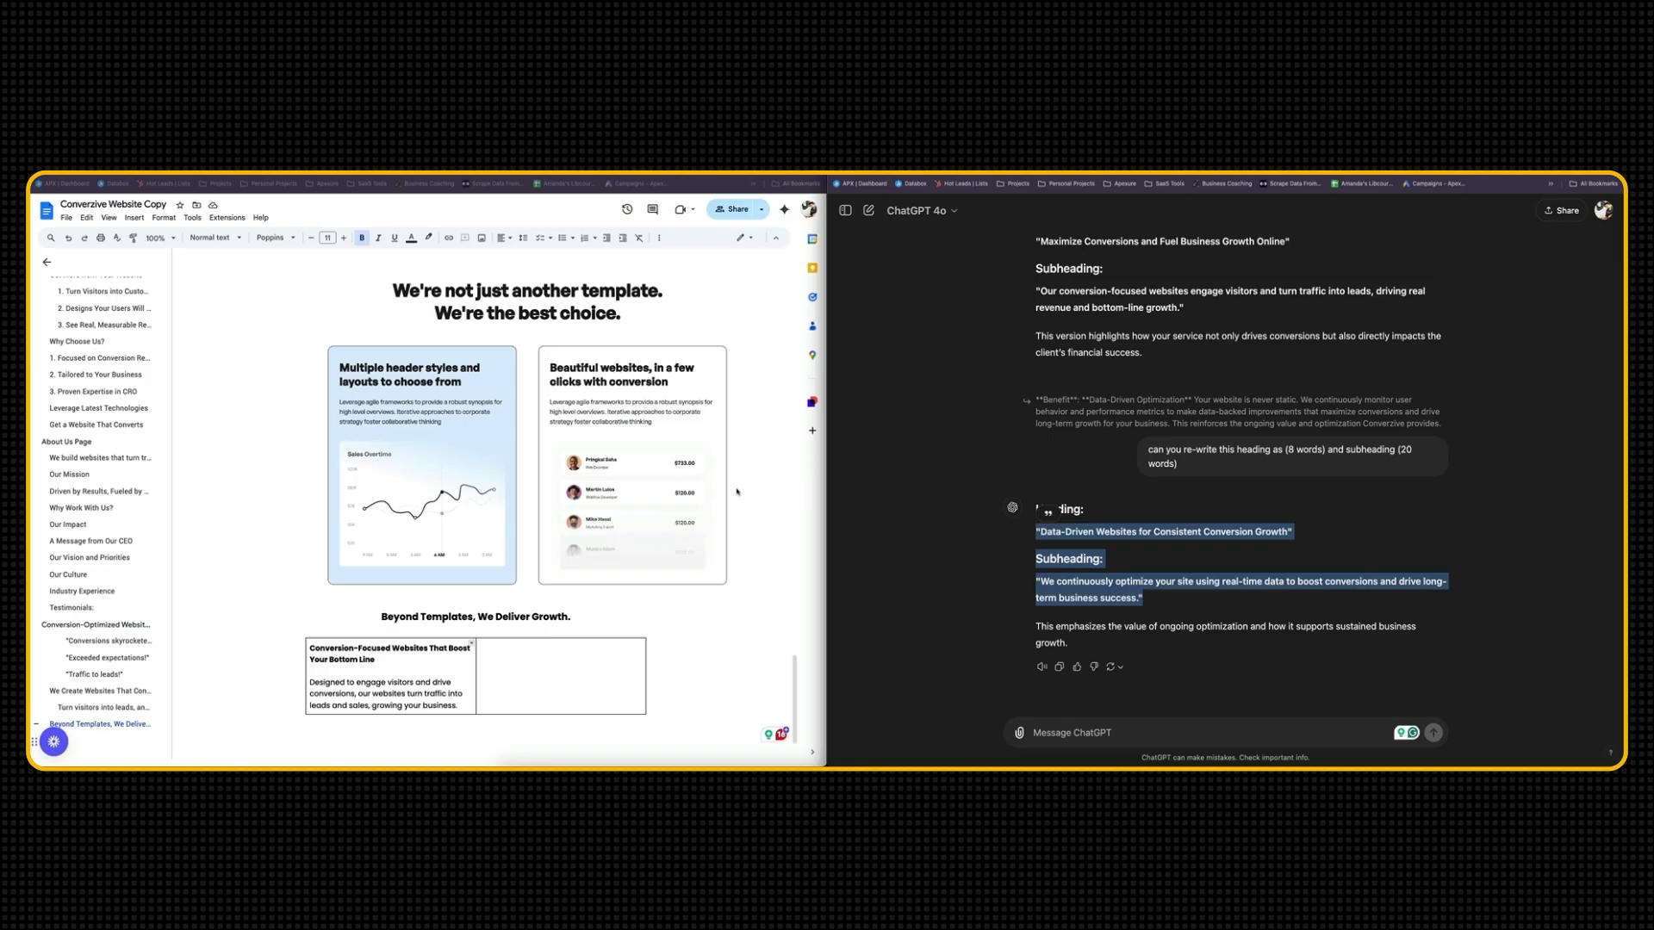
{"action": "left_click", "coordinate": [513, 647]}
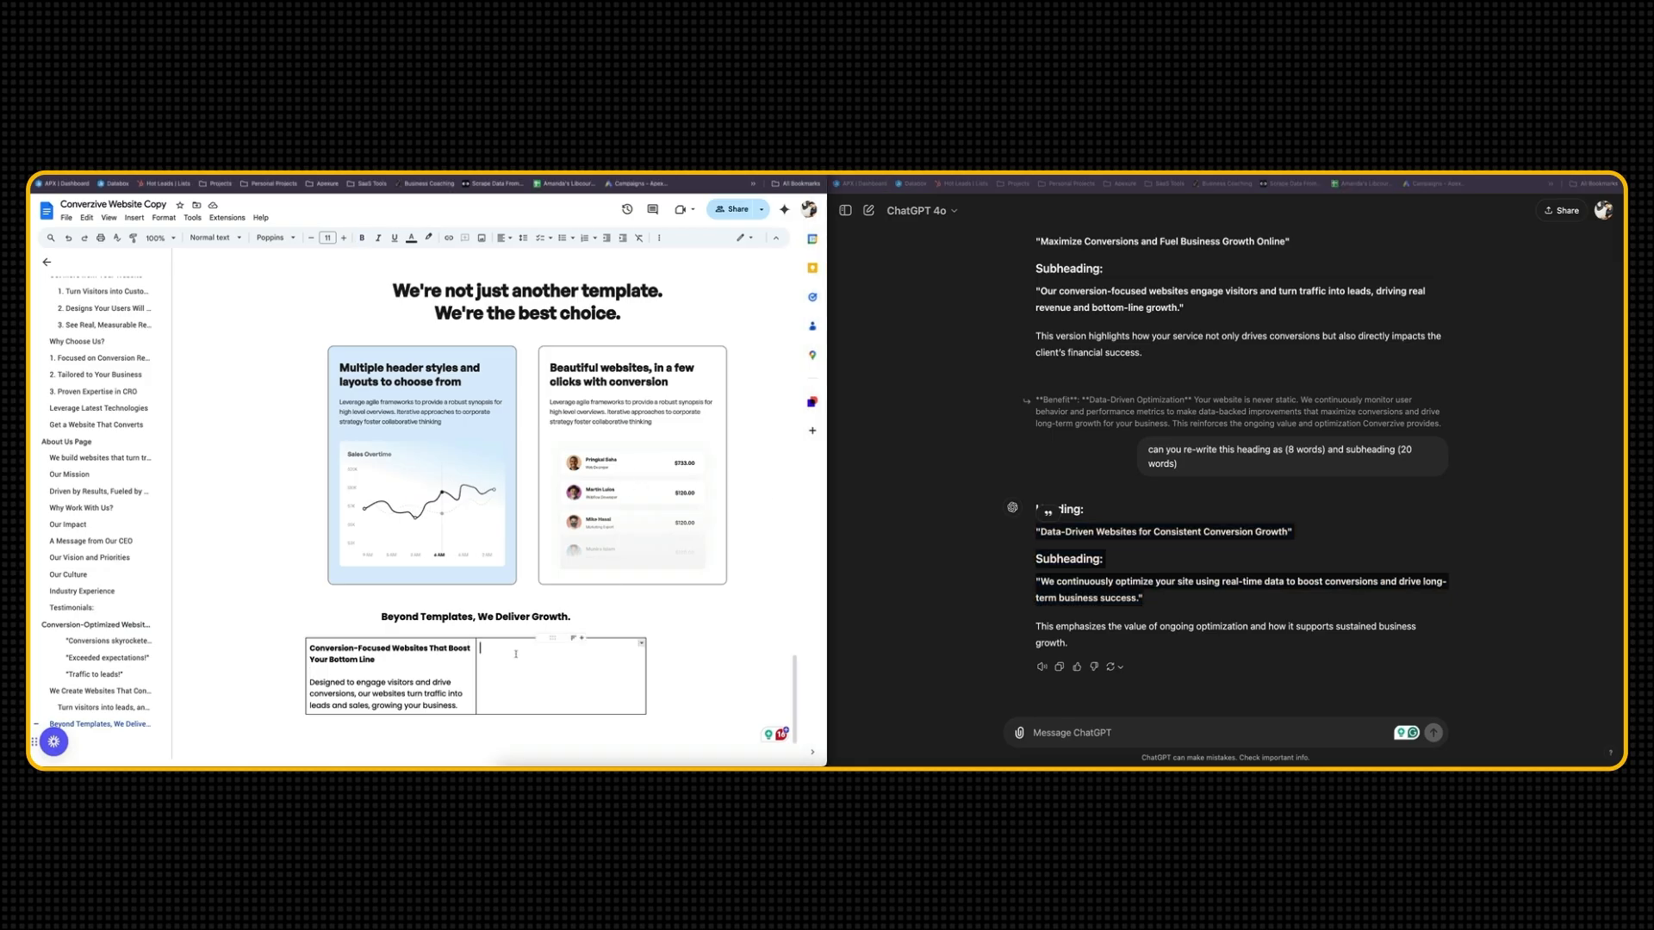
{"action": "key", "text": "super+v"}
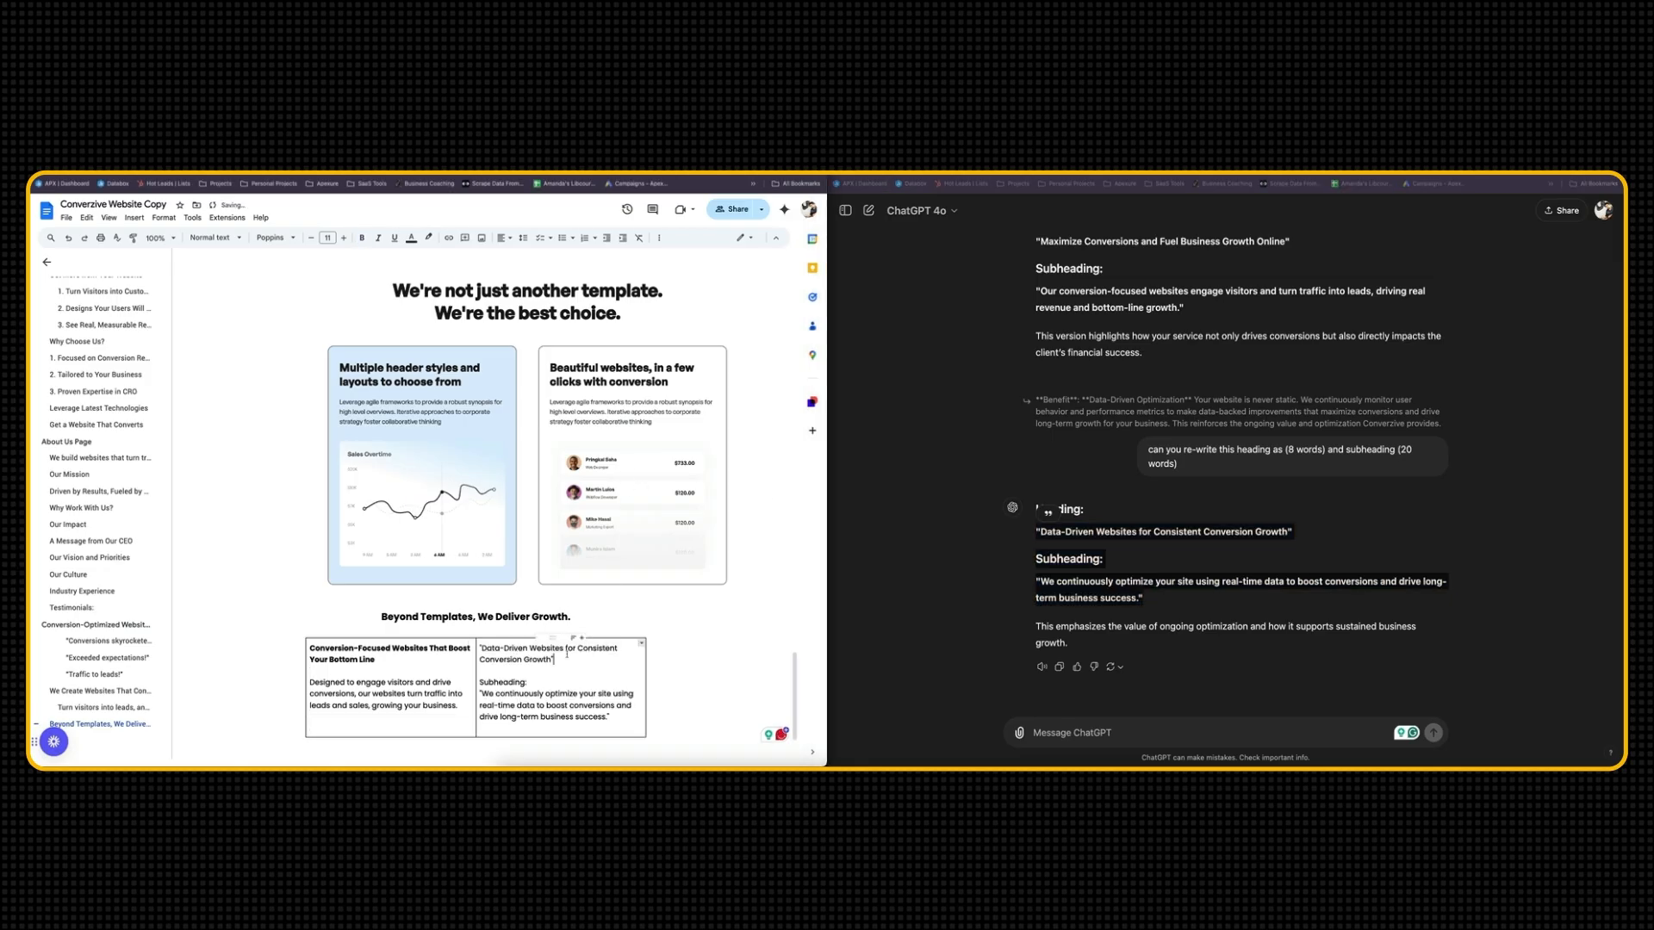
{"action": "key", "text": "super+Up"}
{"action": "scroll", "coordinate": [533, 678], "scroll_direction": "down", "scroll_amount": 20}
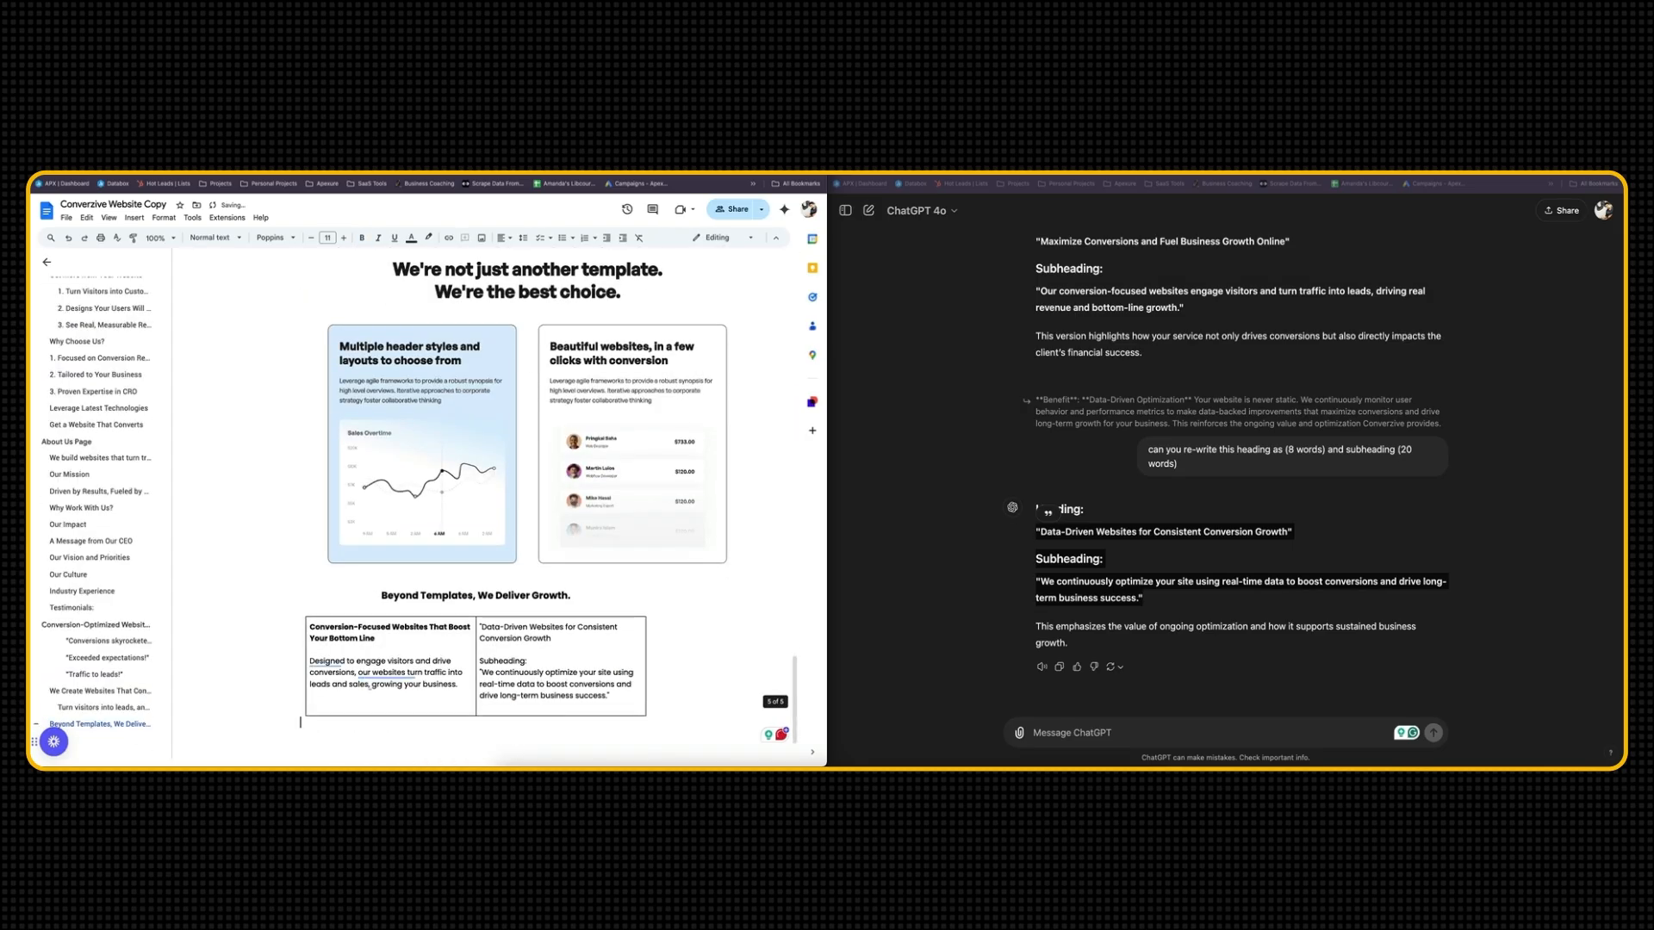
Clean up the second cell's copy by removing the quotation marks and "Subheading:" label, and make its heading bold
{"action": "left_click", "coordinate": [483, 628]}
{"action": "key", "text": "BackSpace"}
{"action": "left_click", "coordinate": [513, 647]}
{"action": "triple_click", "coordinate": [525, 631]}
{"action": "key", "text": "ctrl+b"}
{"action": "left_click_drag", "start_coordinate": [528, 661], "coordinate": [477, 662]}
{"action": "key", "text": "BackSpace"}
{"action": "key", "text": "Delete"}
{"action": "key", "text": "Delete"}
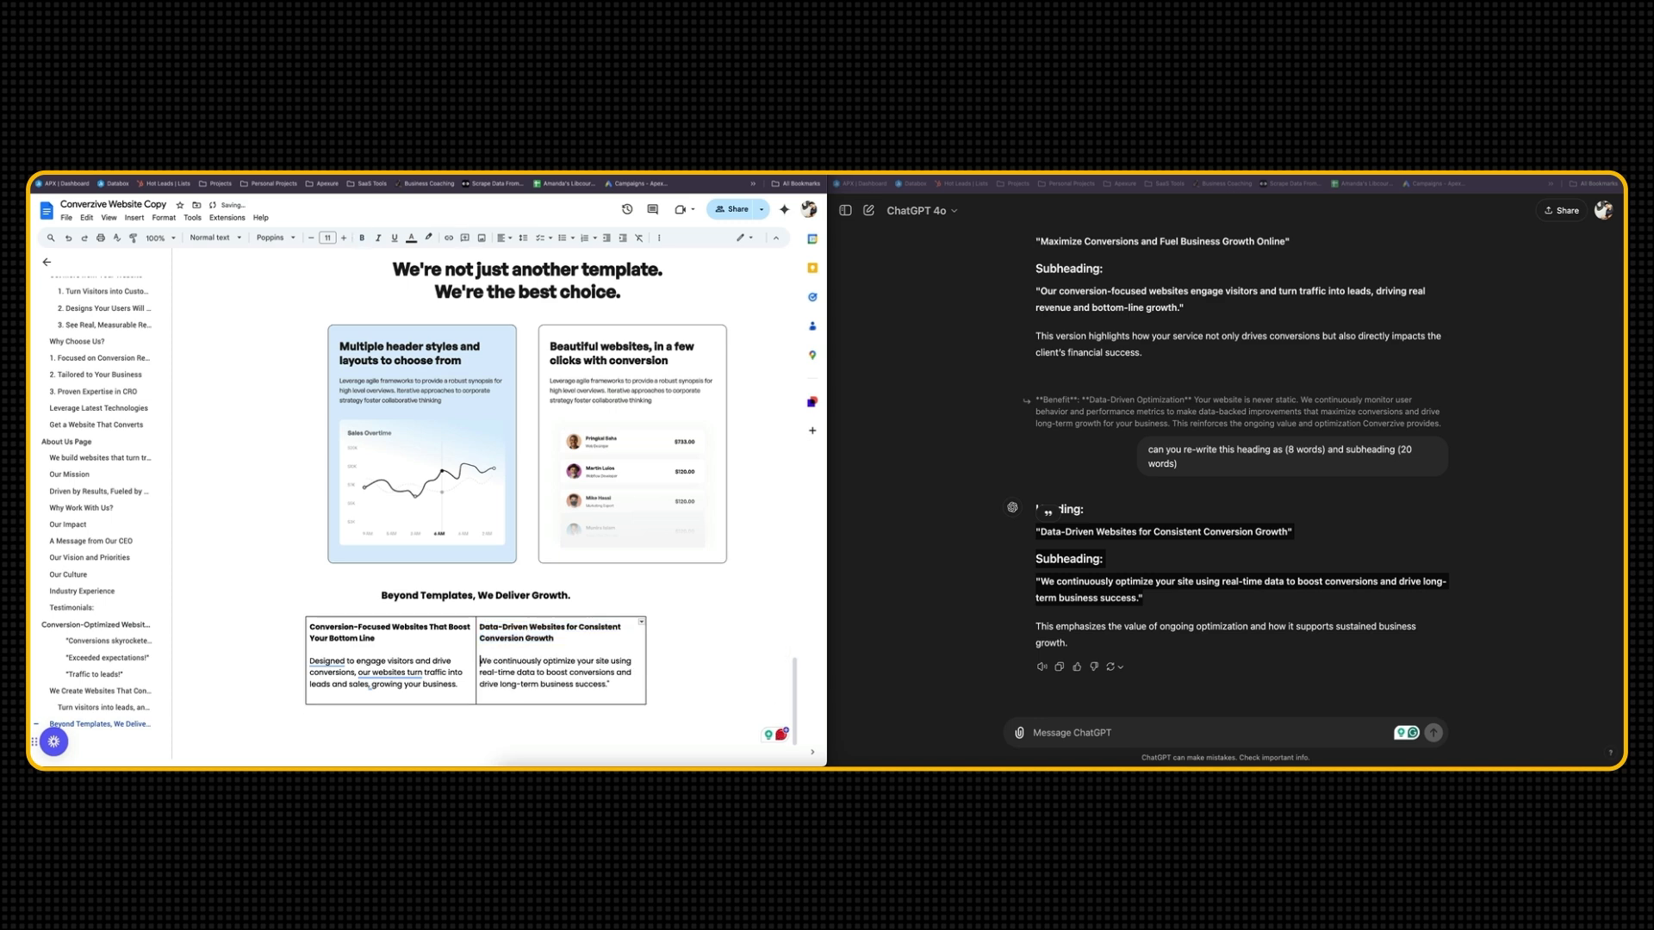
{"action": "left_click", "coordinate": [622, 689]}
{"action": "key", "text": "BackSpace"}
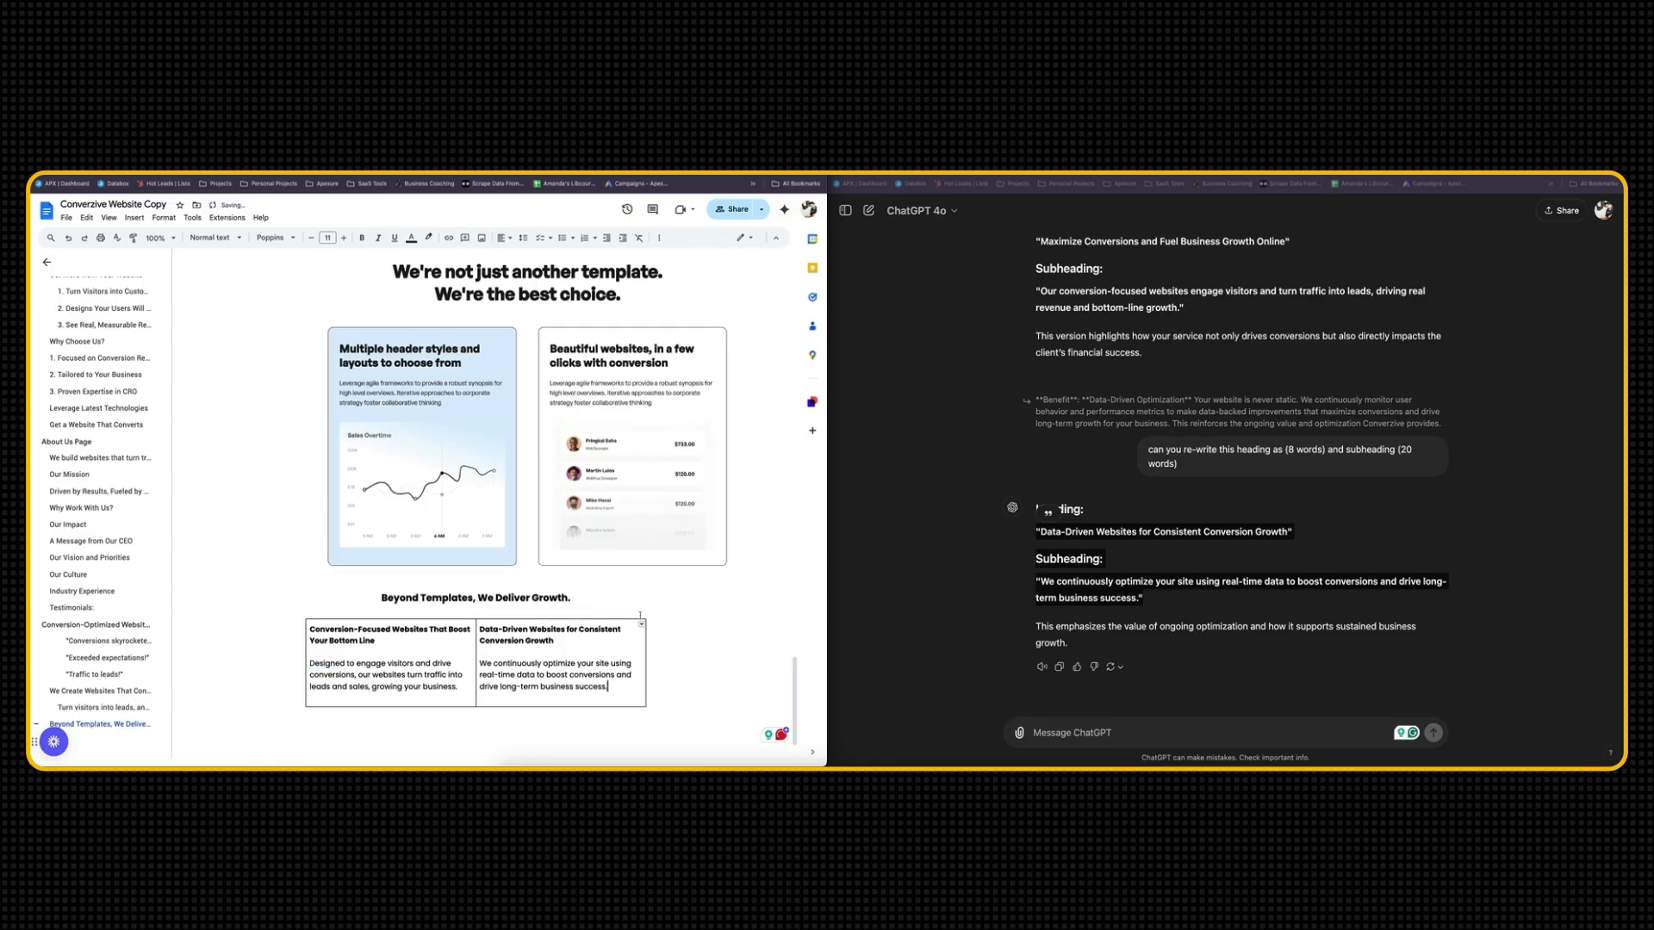
Centre-align the "Beyond Templates, We Deliver Growth." heading and the text in both table cells
{"action": "left_click_drag", "start_coordinate": [379, 596], "coordinate": [708, 684]}
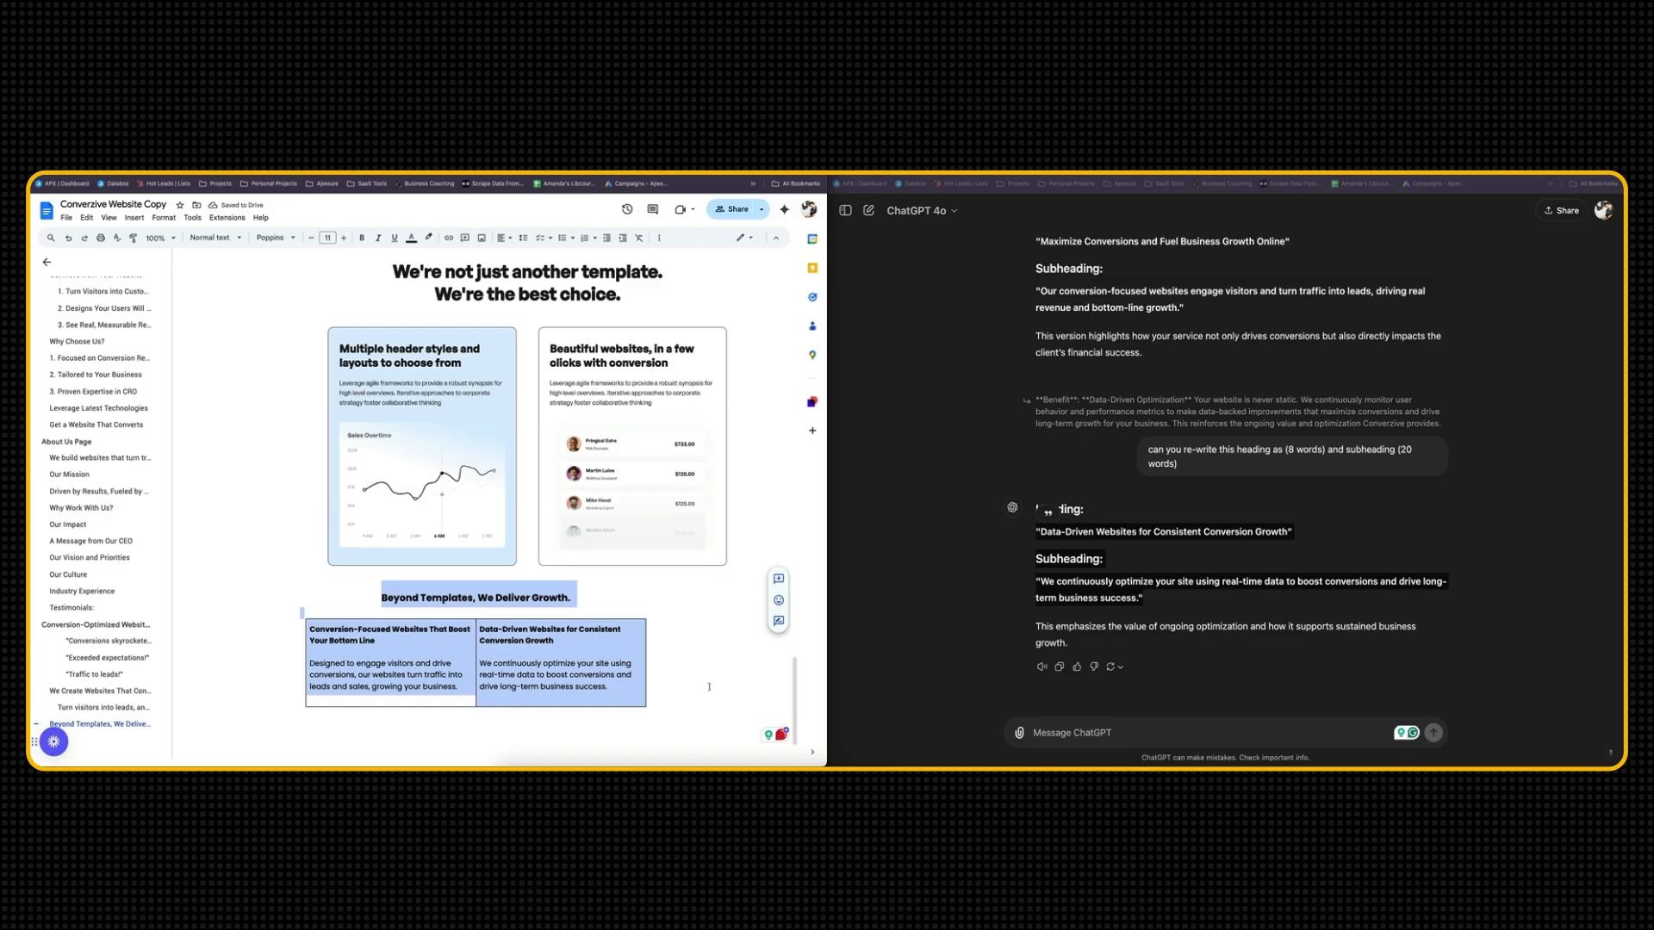
{"action": "left_click", "coordinate": [504, 240]}
{"action": "left_click", "coordinate": [522, 260]}
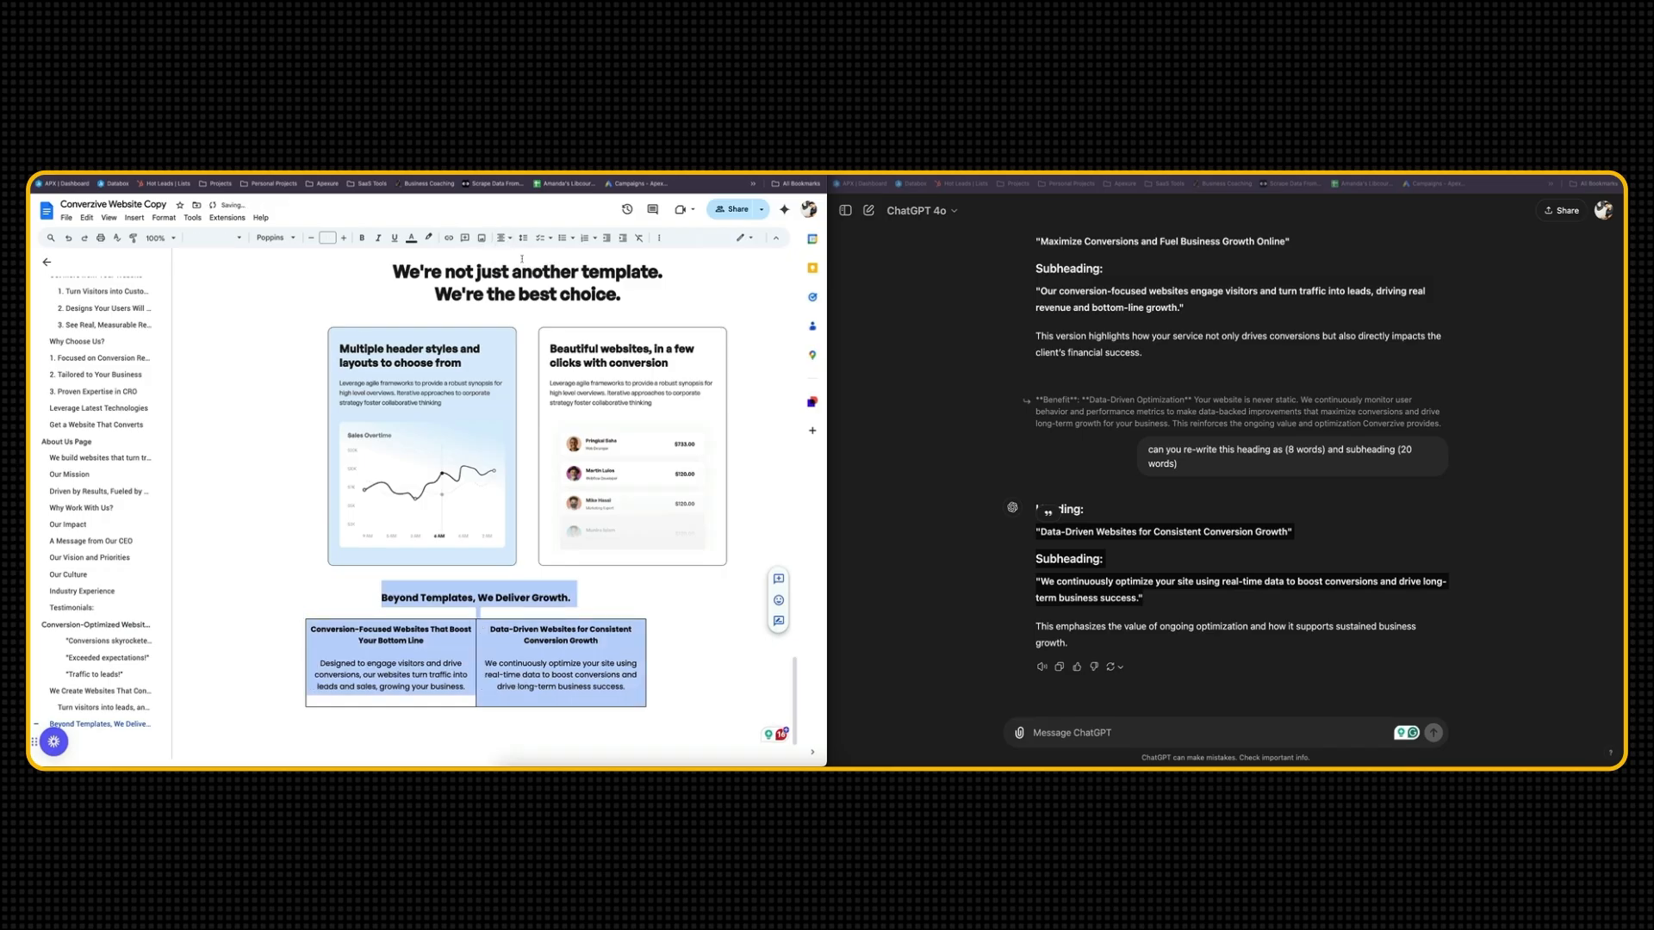
{"action": "left_click", "coordinate": [635, 630]}
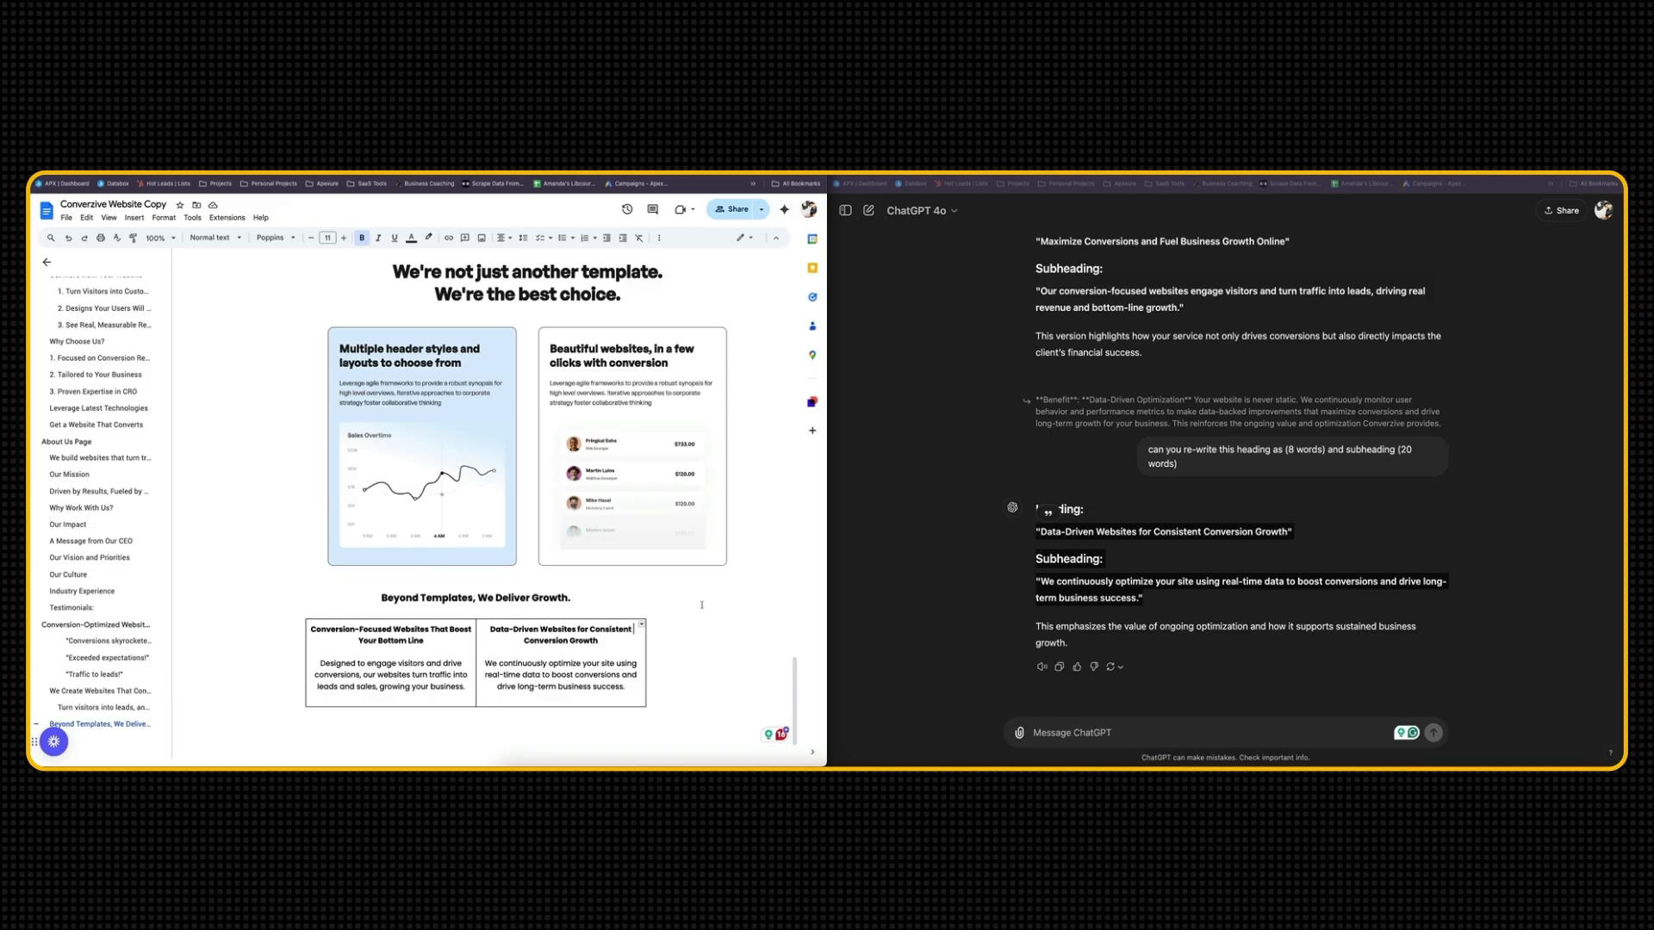
Switch to the Conversion template page and examine its four-step process section, "Conversion is the ultimate solution for SaaS website"
{"action": "scroll", "coordinate": [702, 605], "scroll_direction": "down", "scroll_amount": 3}
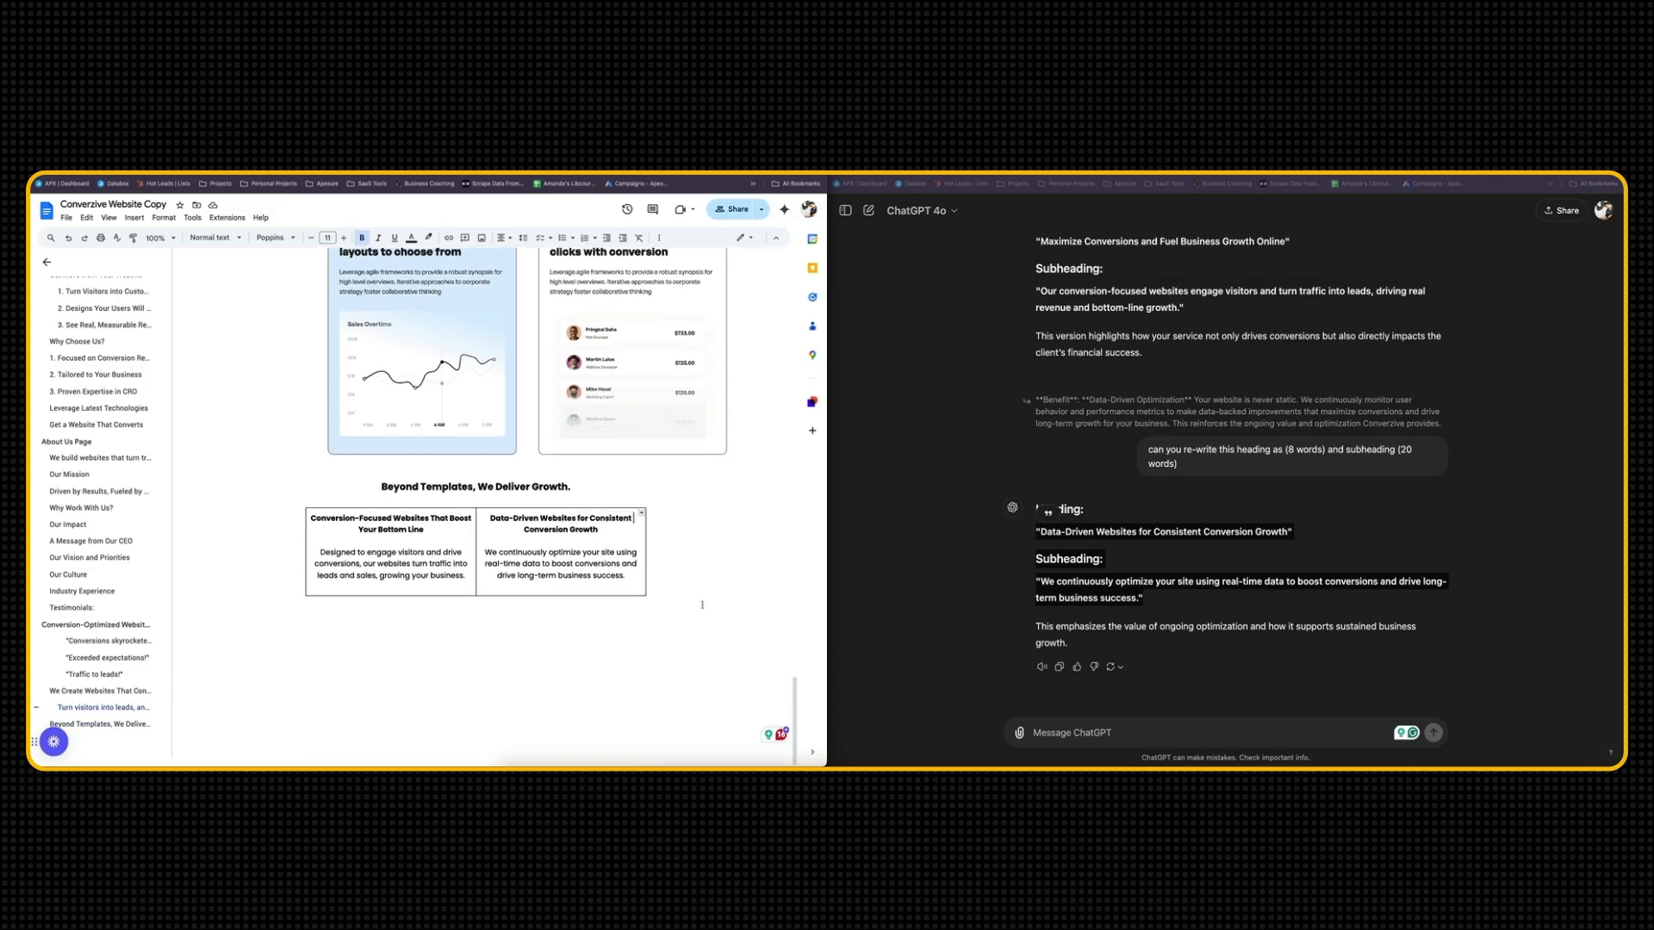
{"action": "left_click", "coordinate": [1111, 622]}
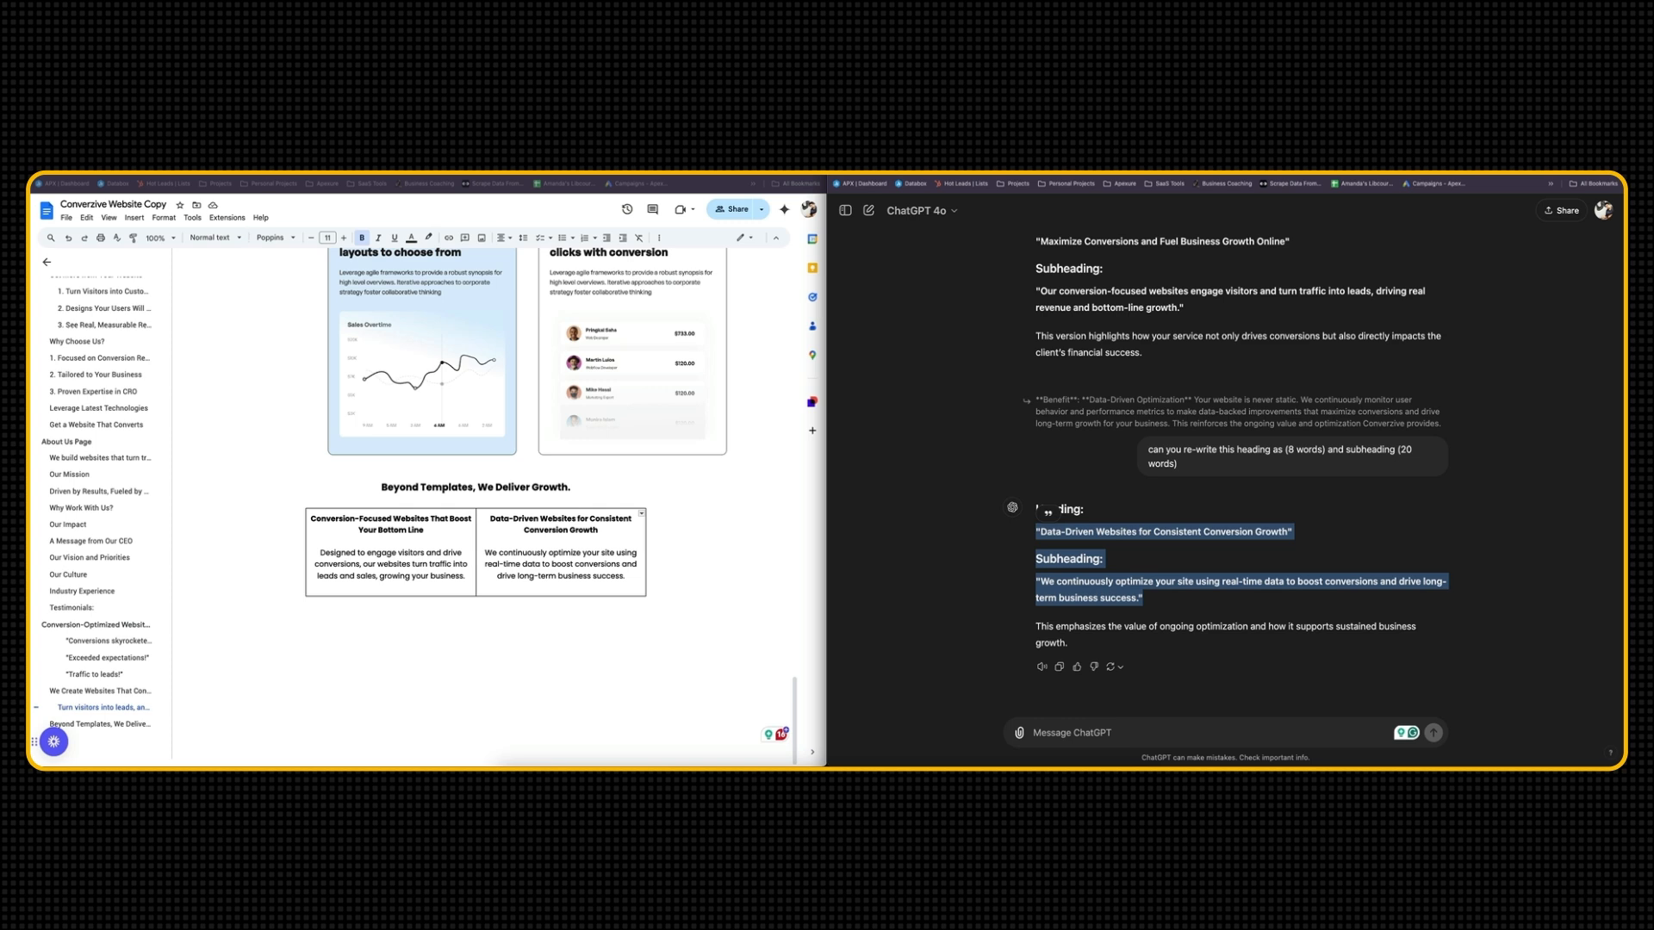
{"action": "left_click", "coordinate": [431, 176]}
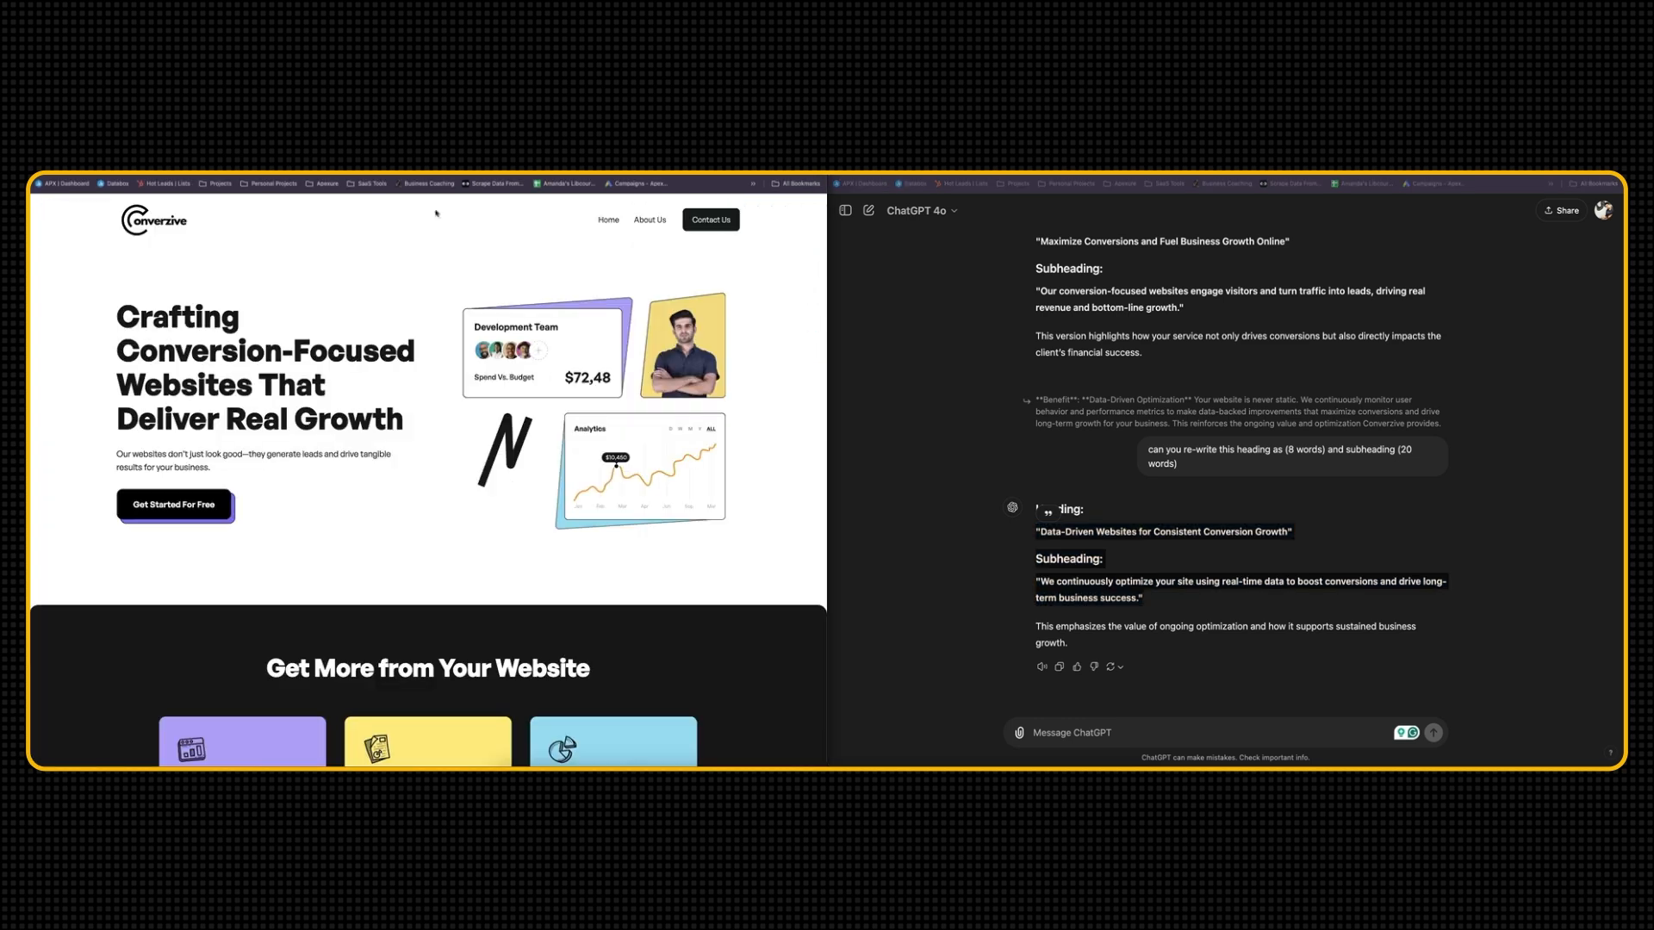
{"action": "scroll", "coordinate": [414, 537], "scroll_direction": "down", "scroll_amount": 15}
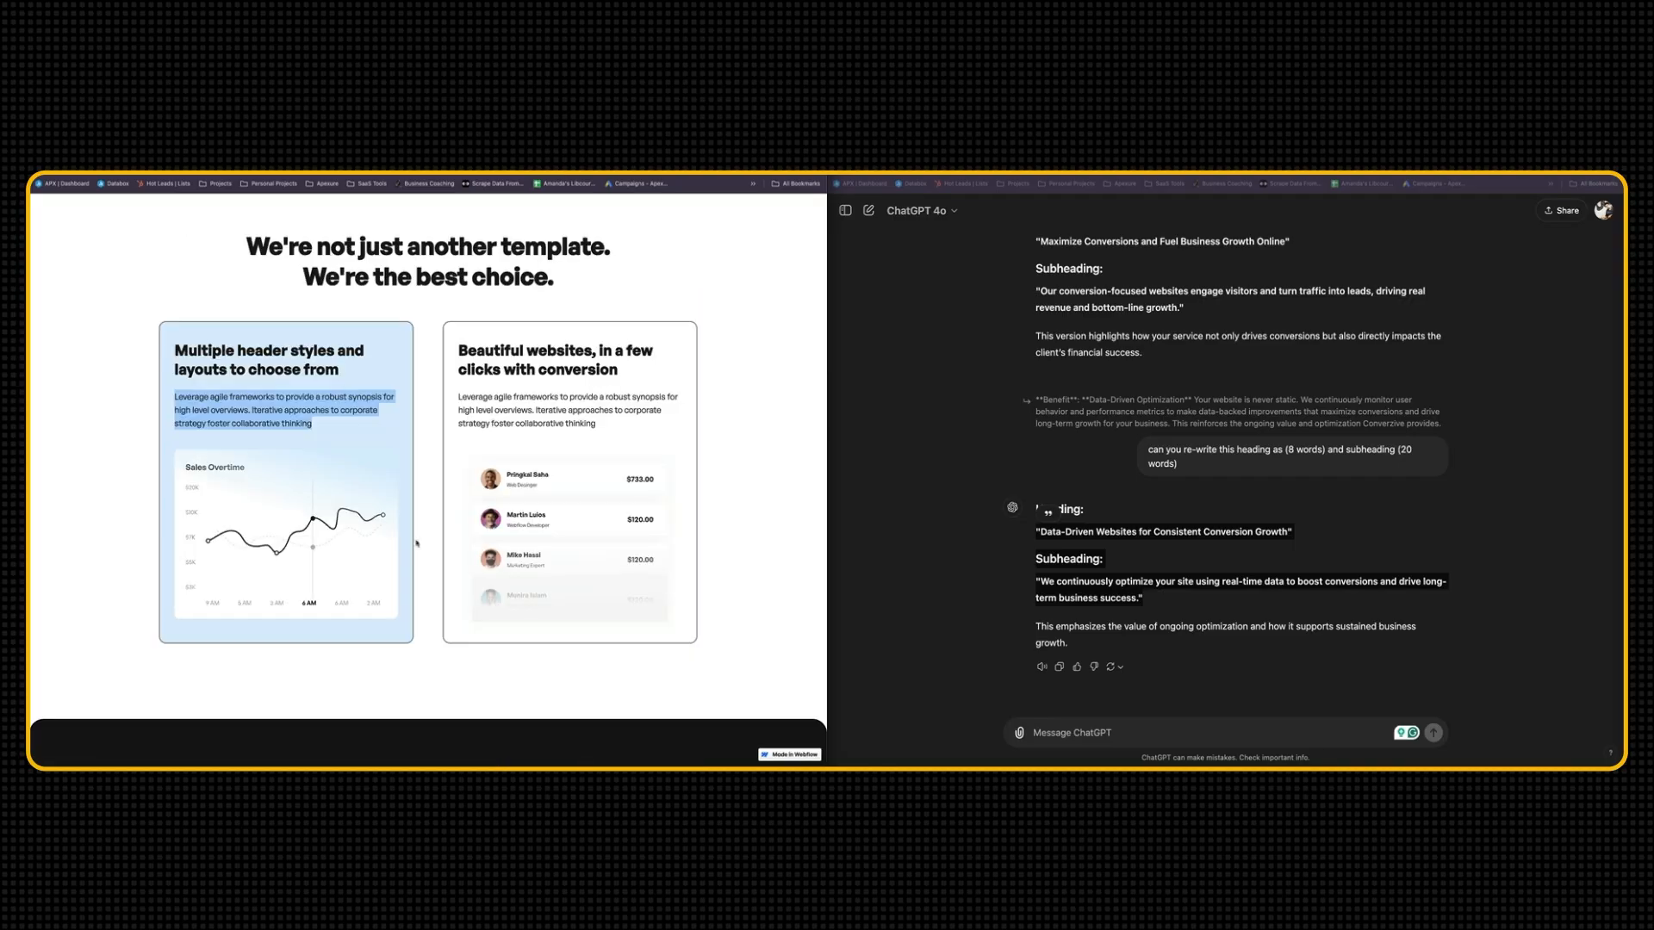
{"action": "scroll", "coordinate": [416, 537], "scroll_direction": "down", "scroll_amount": 3}
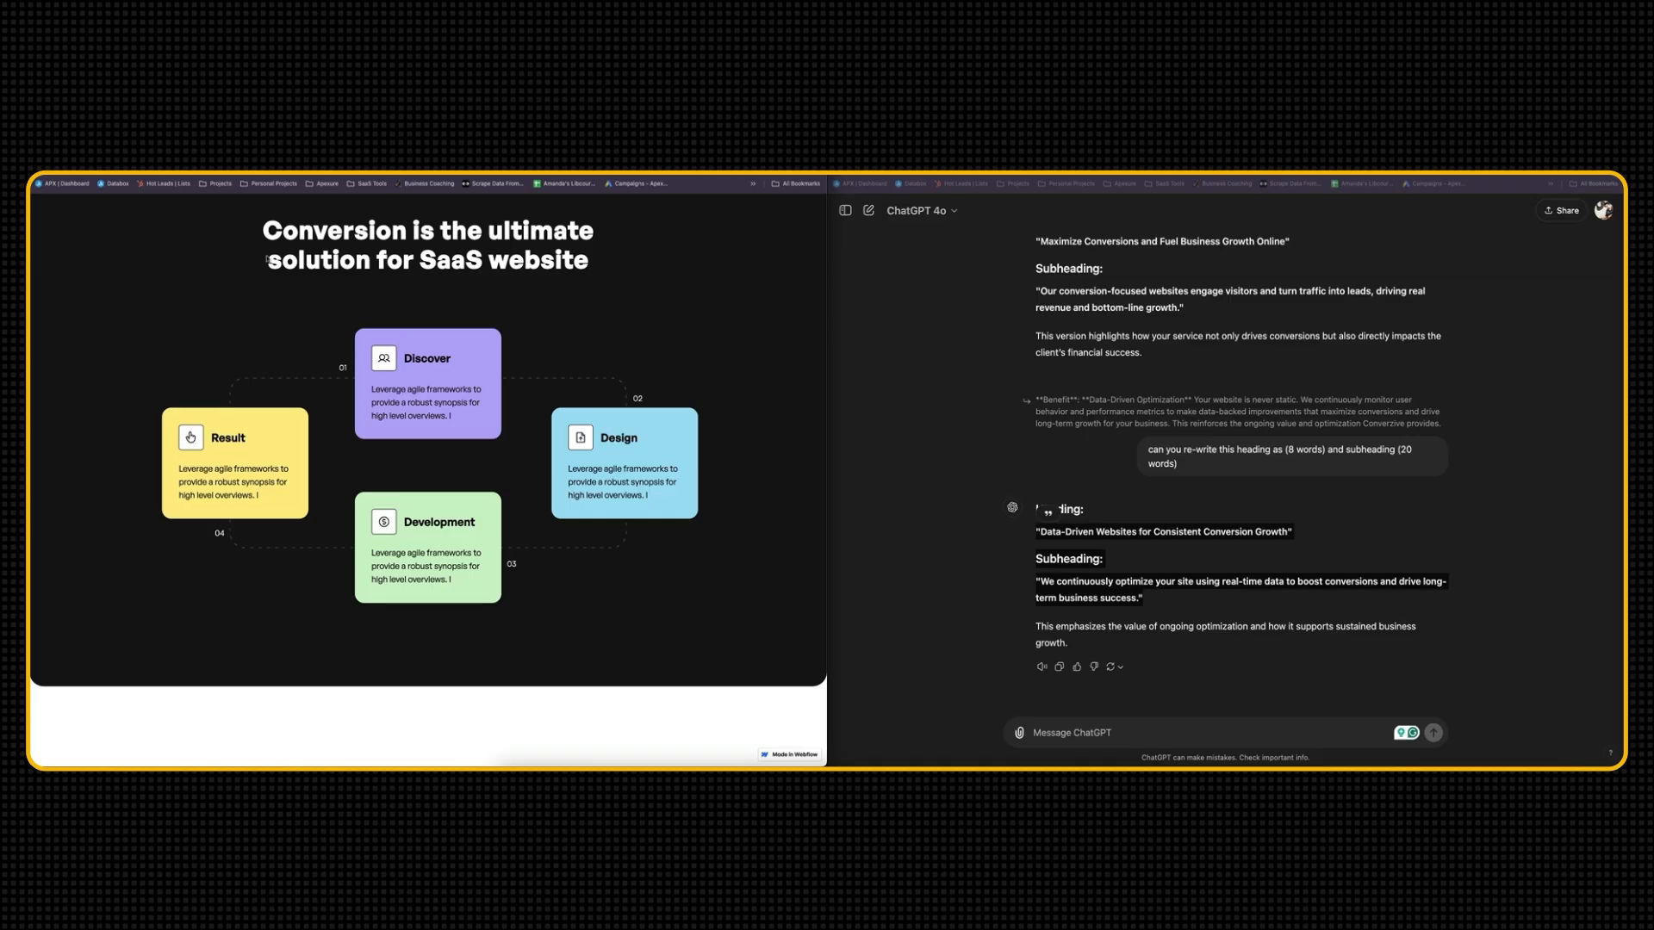
{"action": "scroll", "coordinate": [265, 242], "scroll_direction": "up", "scroll_amount": 1}
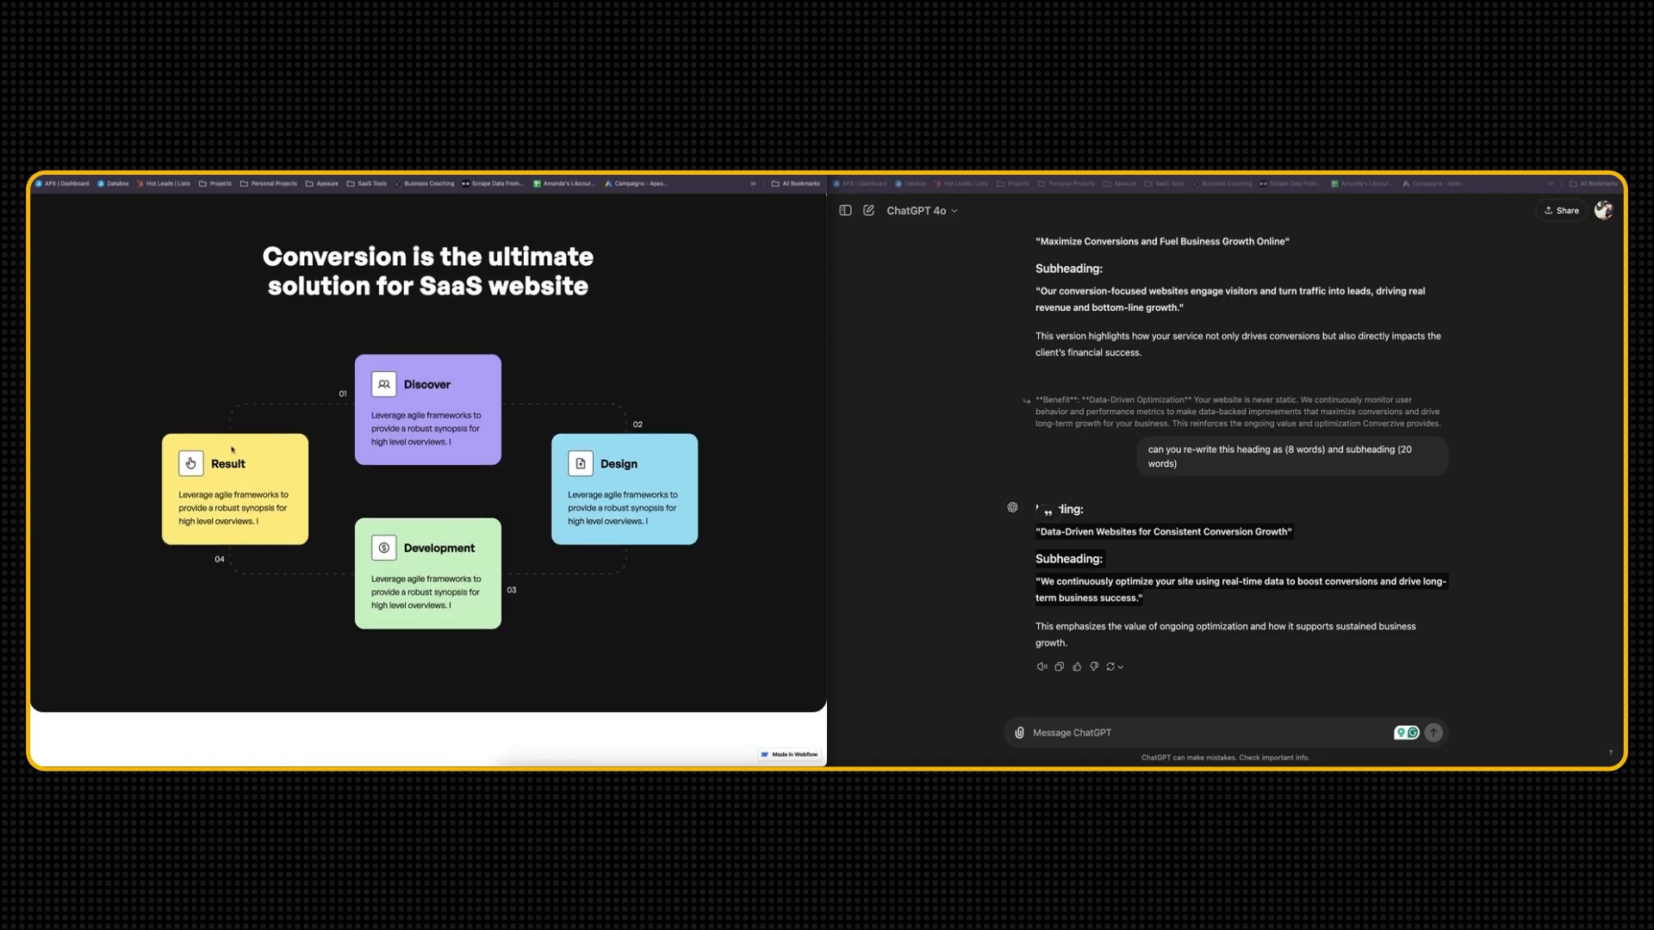
Ask ChatGPT for a 4-step CRO design process with an 8-word headline, one-word step names and descriptions of around 13 words
{"action": "left_click", "coordinate": [1070, 733]}
{"action": "left_click", "coordinate": [1070, 733]}
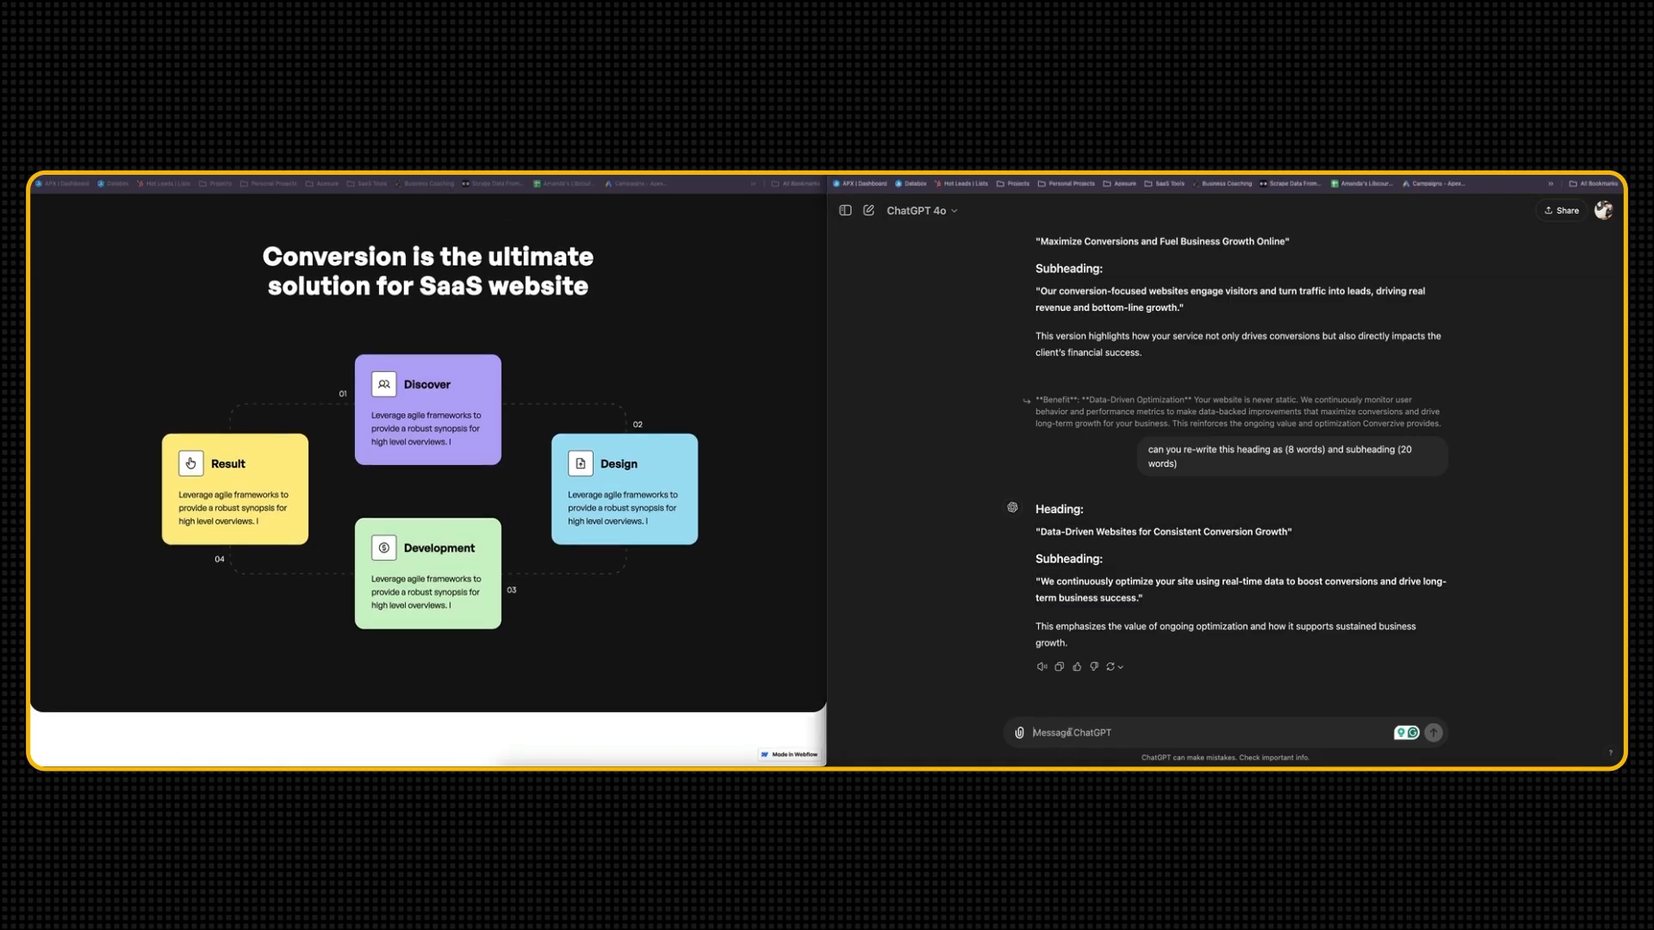
{"action": "type", "text": "can you define the CRO design process into 4 steps and write a short headline"}
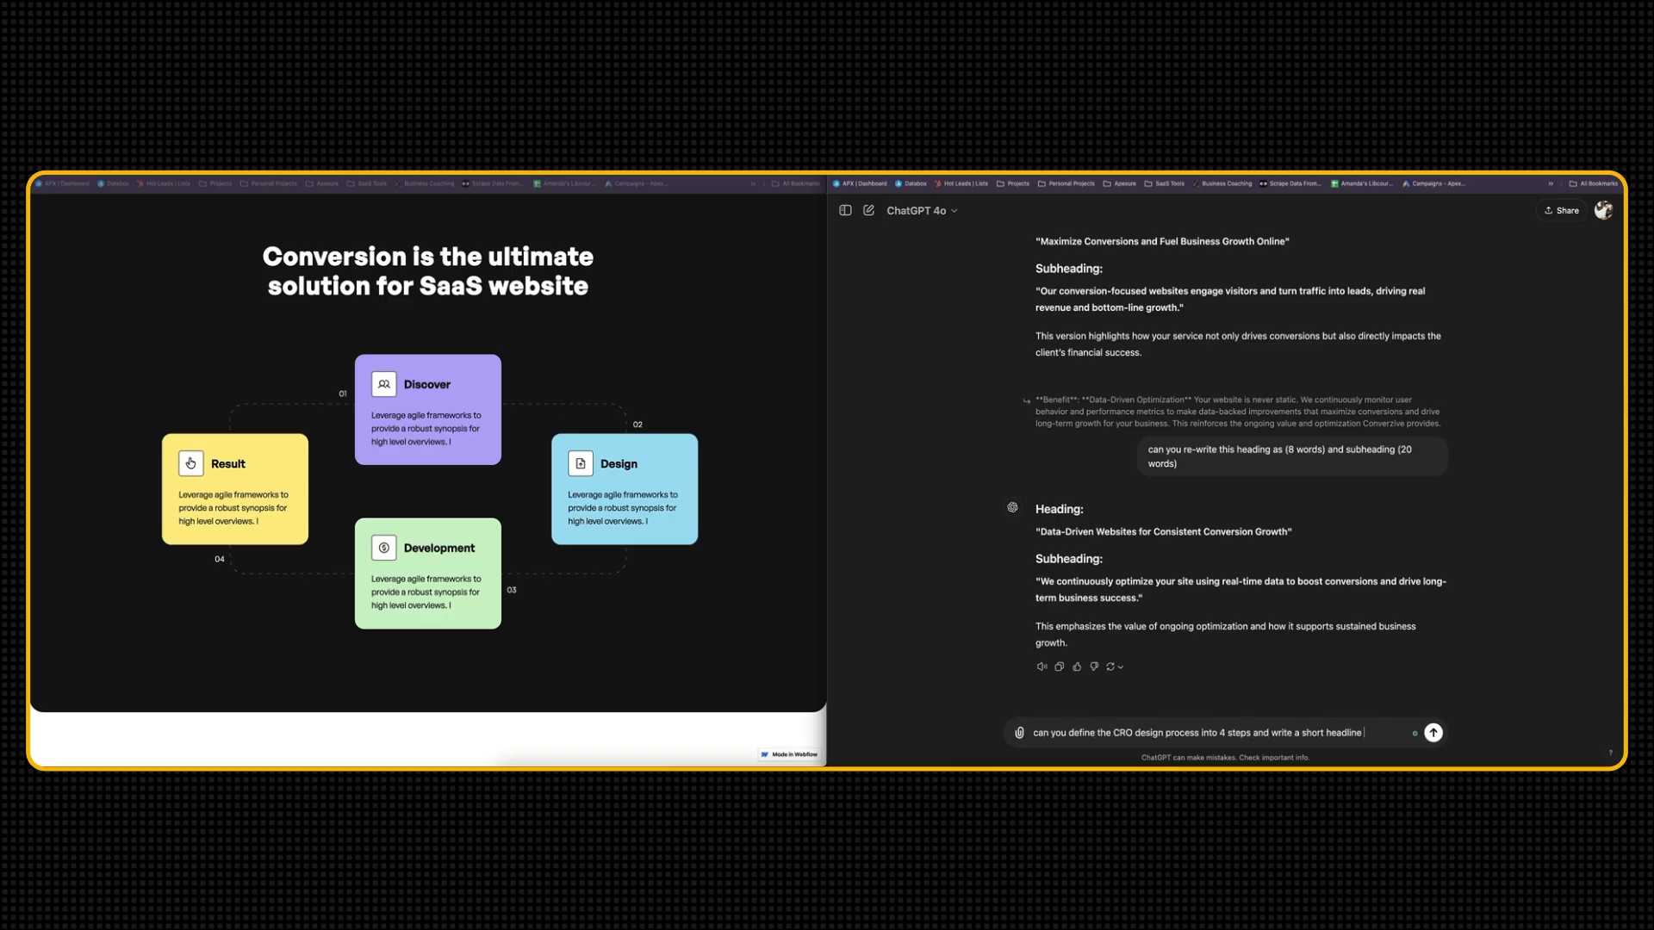
{"action": "type", "text": " 8 words which can go above the pro"}
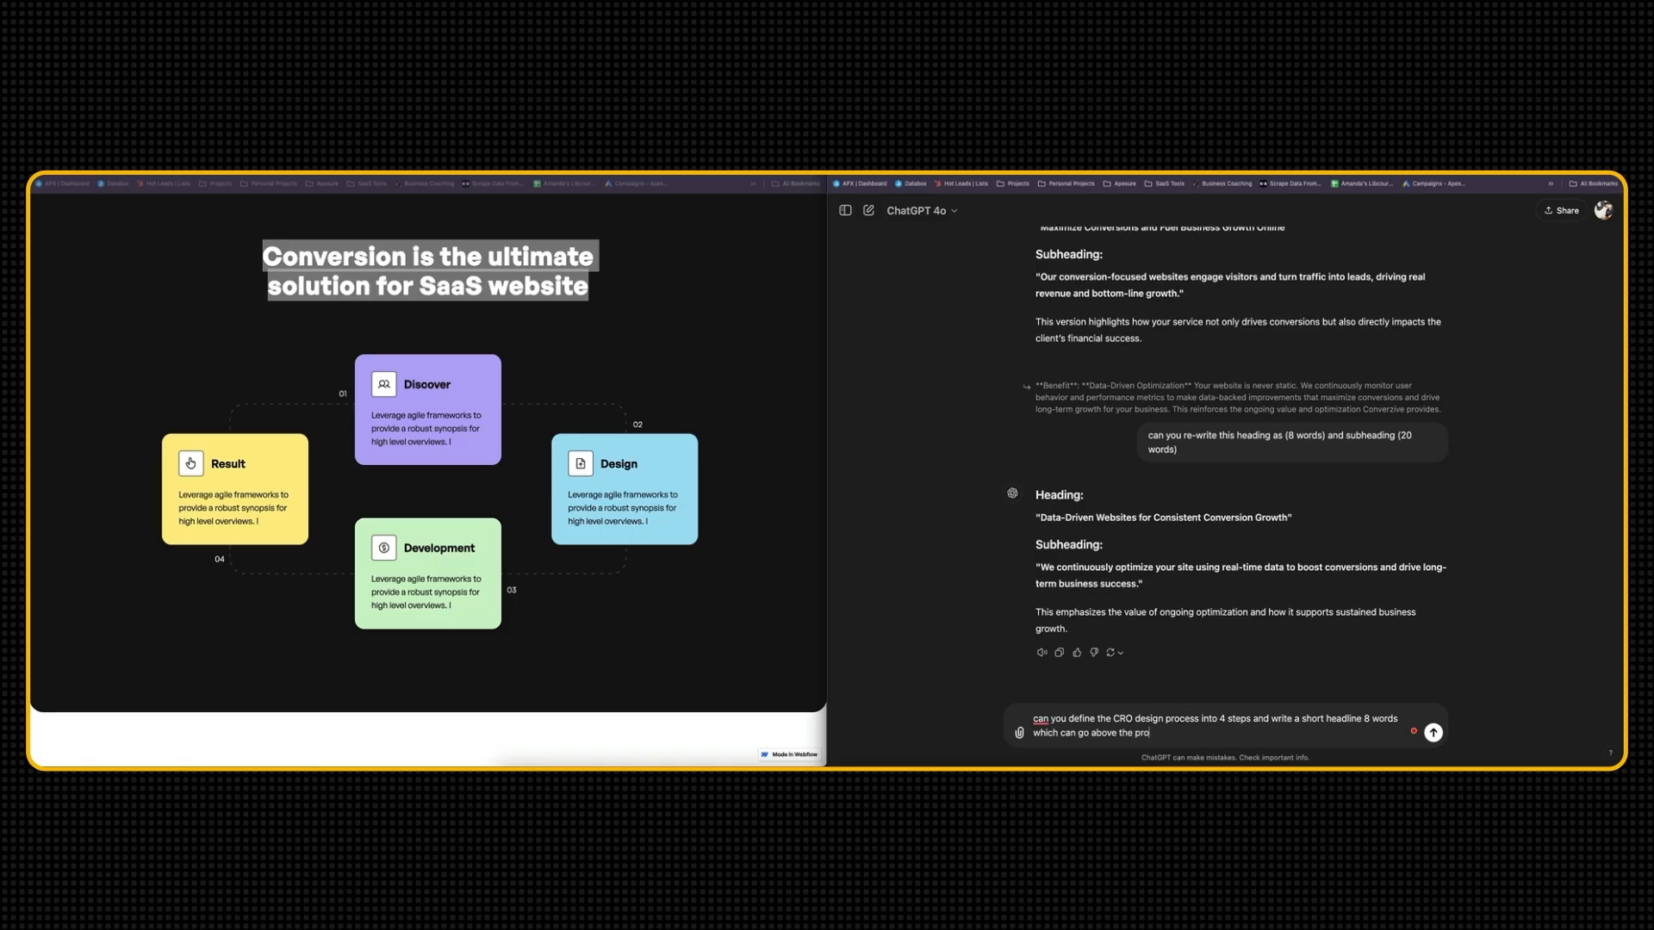
{"action": "type", "text": "cess."}
{"action": "key", "text": "shift+Return"}
{"action": "key", "text": "shift+Return"}
{"action": "type", "text": "so each process step should be 1 word and should have a description"}
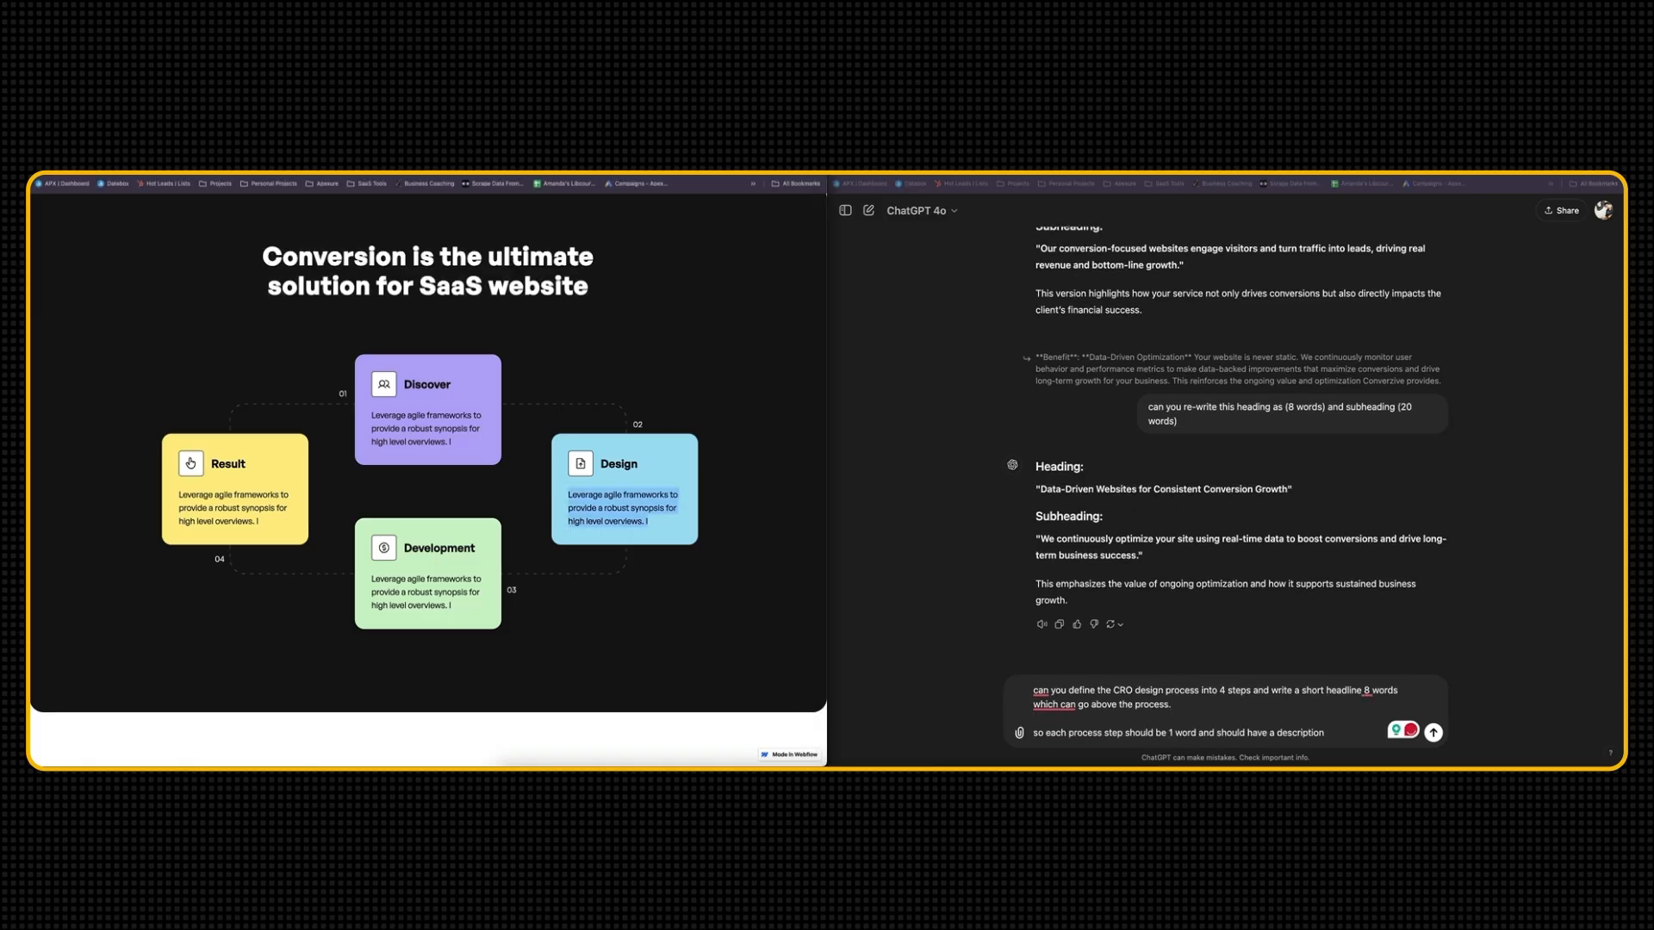
{"action": "type", "text": " of around 13 words."}
{"action": "key", "text": "Return"}
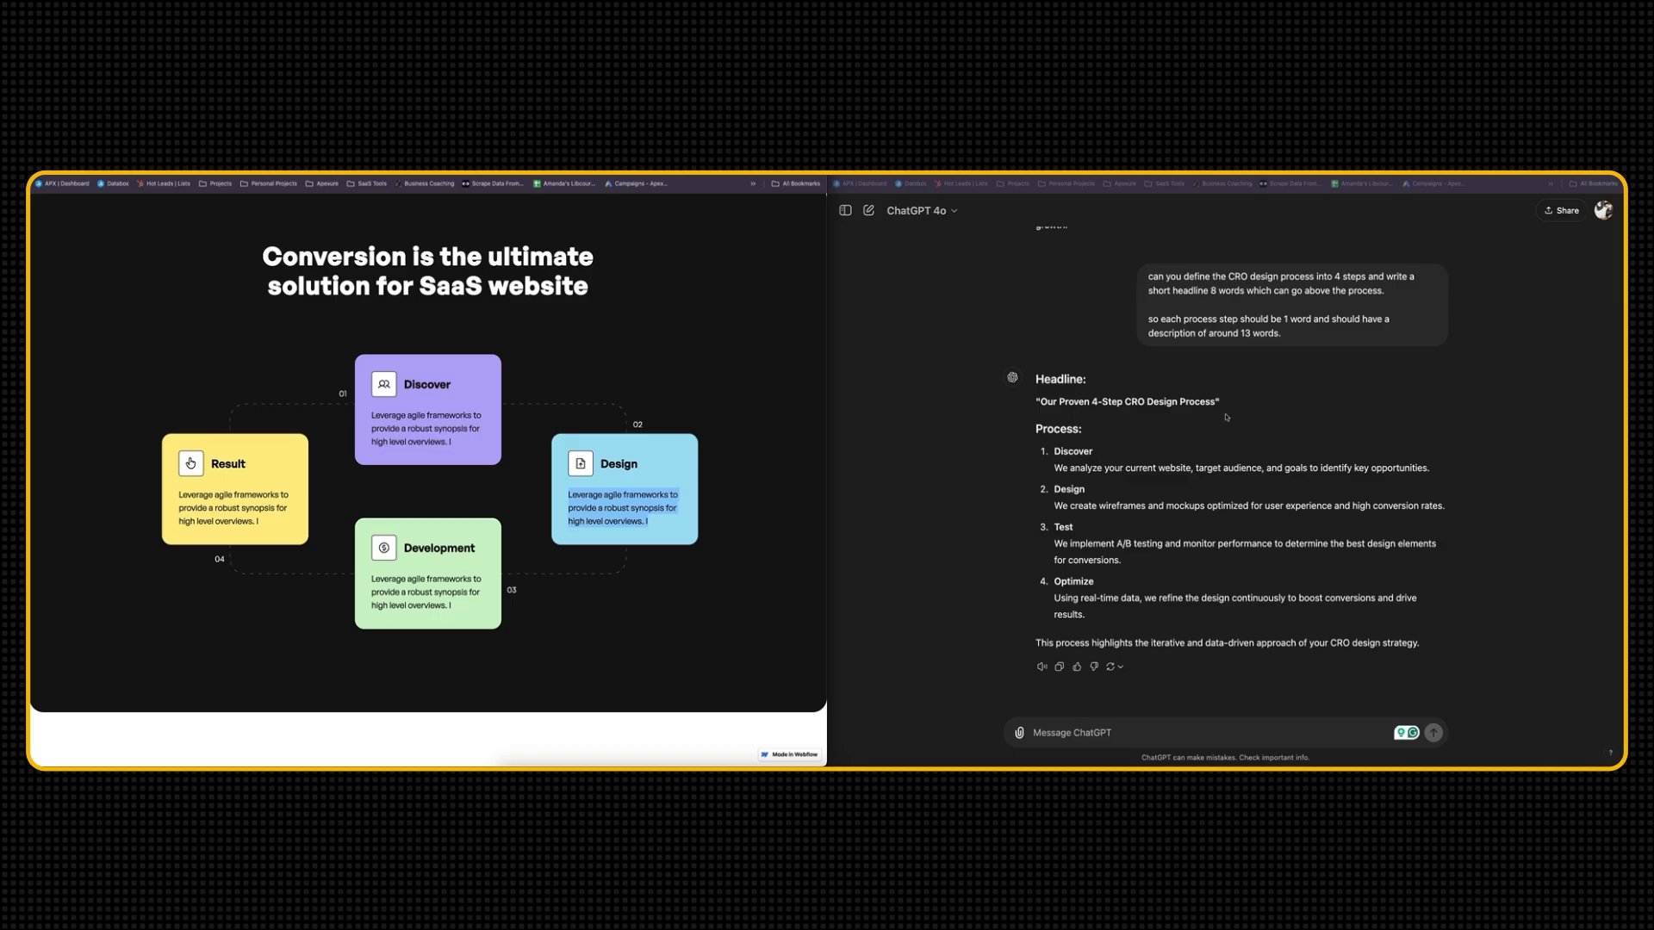
Look back through the earlier messages in the ChatGPT conversation and review the suggested four-step CRO process
{"action": "scroll", "coordinate": [1226, 418], "scroll_direction": "up", "scroll_amount": 20}
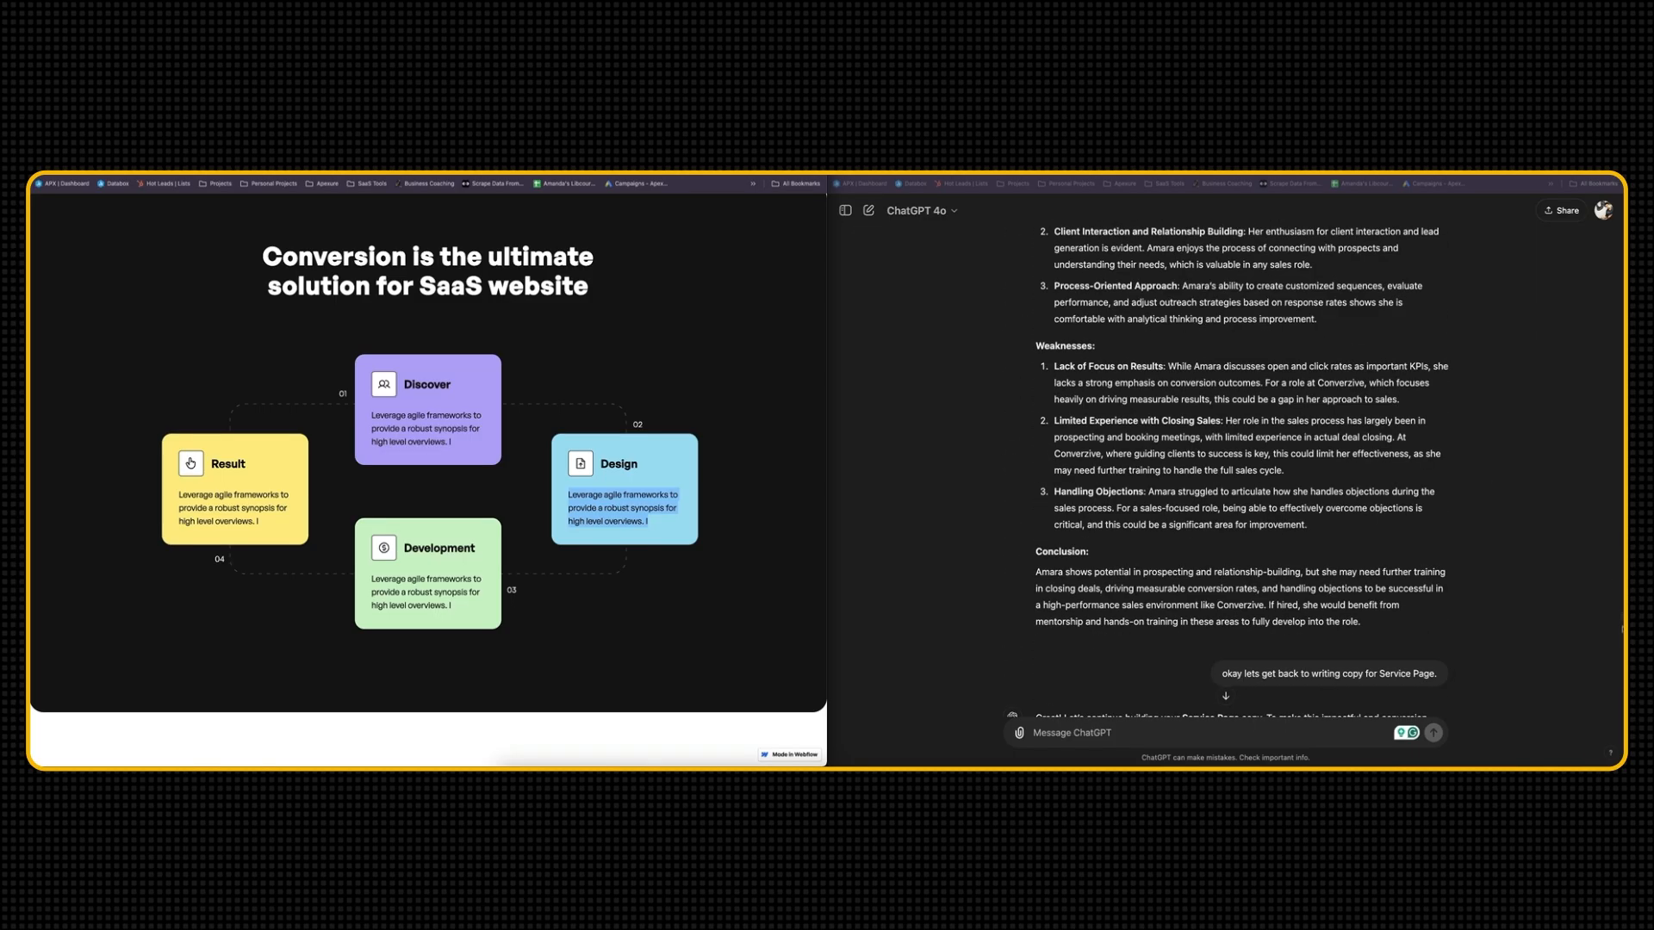
{"action": "scroll", "coordinate": [1214, 279], "scroll_direction": "up", "scroll_amount": 3}
{"action": "left_click", "coordinate": [1215, 278]}
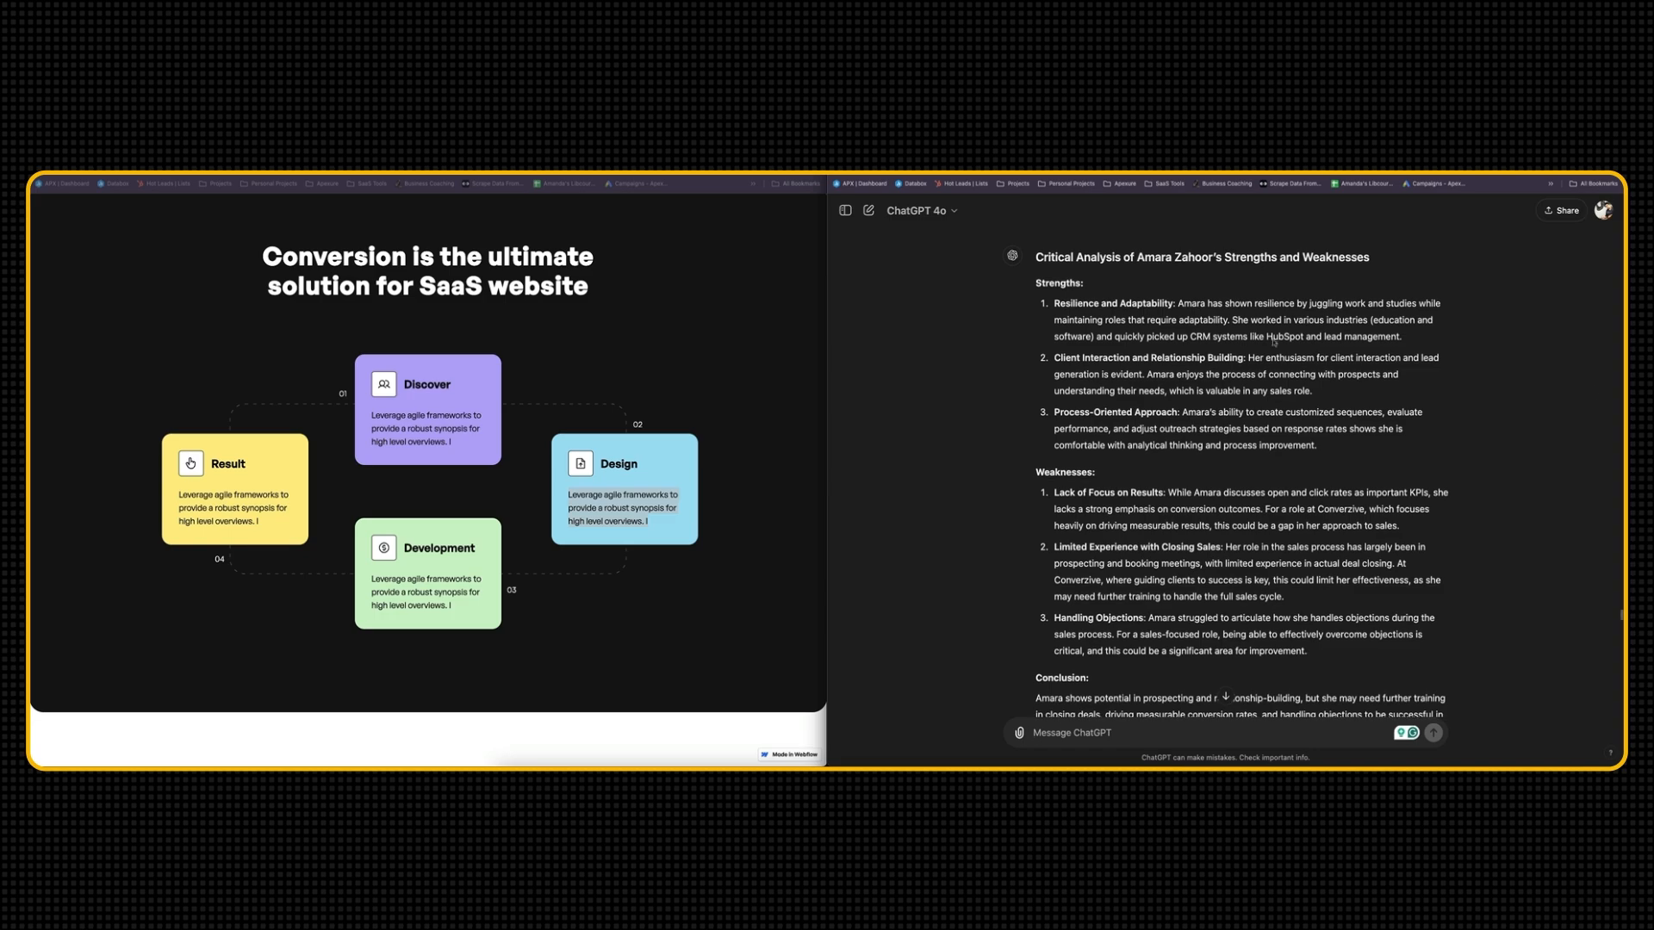
{"action": "scroll", "coordinate": [1215, 278], "scroll_direction": "down", "scroll_amount": 20}
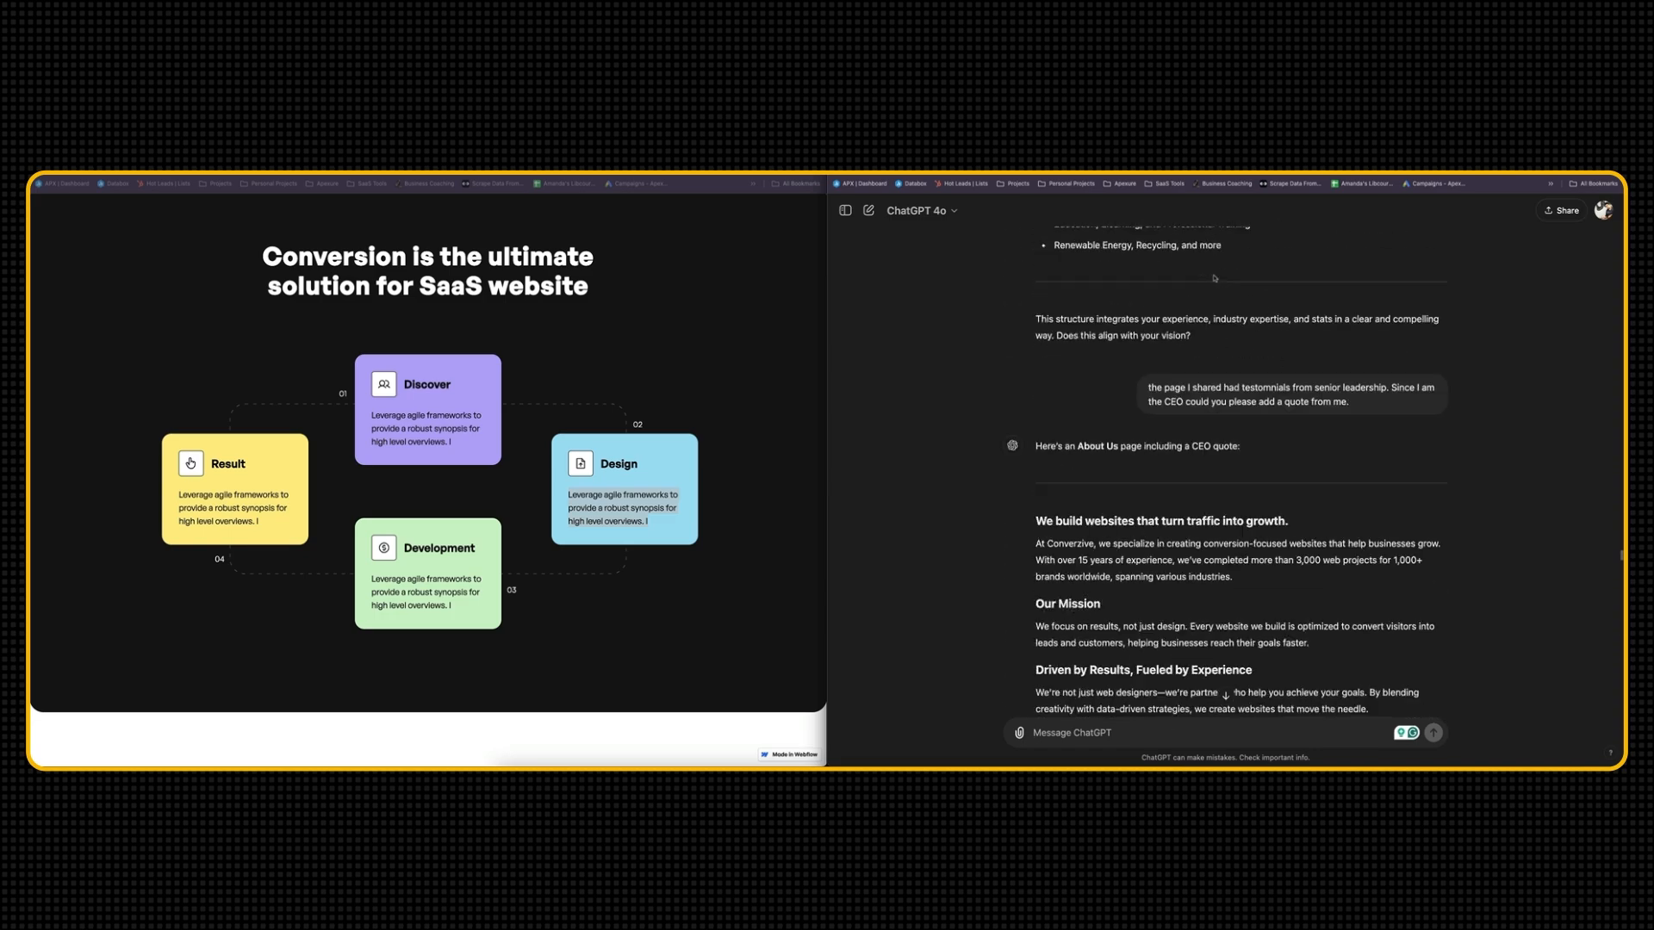
{"action": "scroll", "coordinate": [1214, 276], "scroll_direction": "down", "scroll_amount": 20}
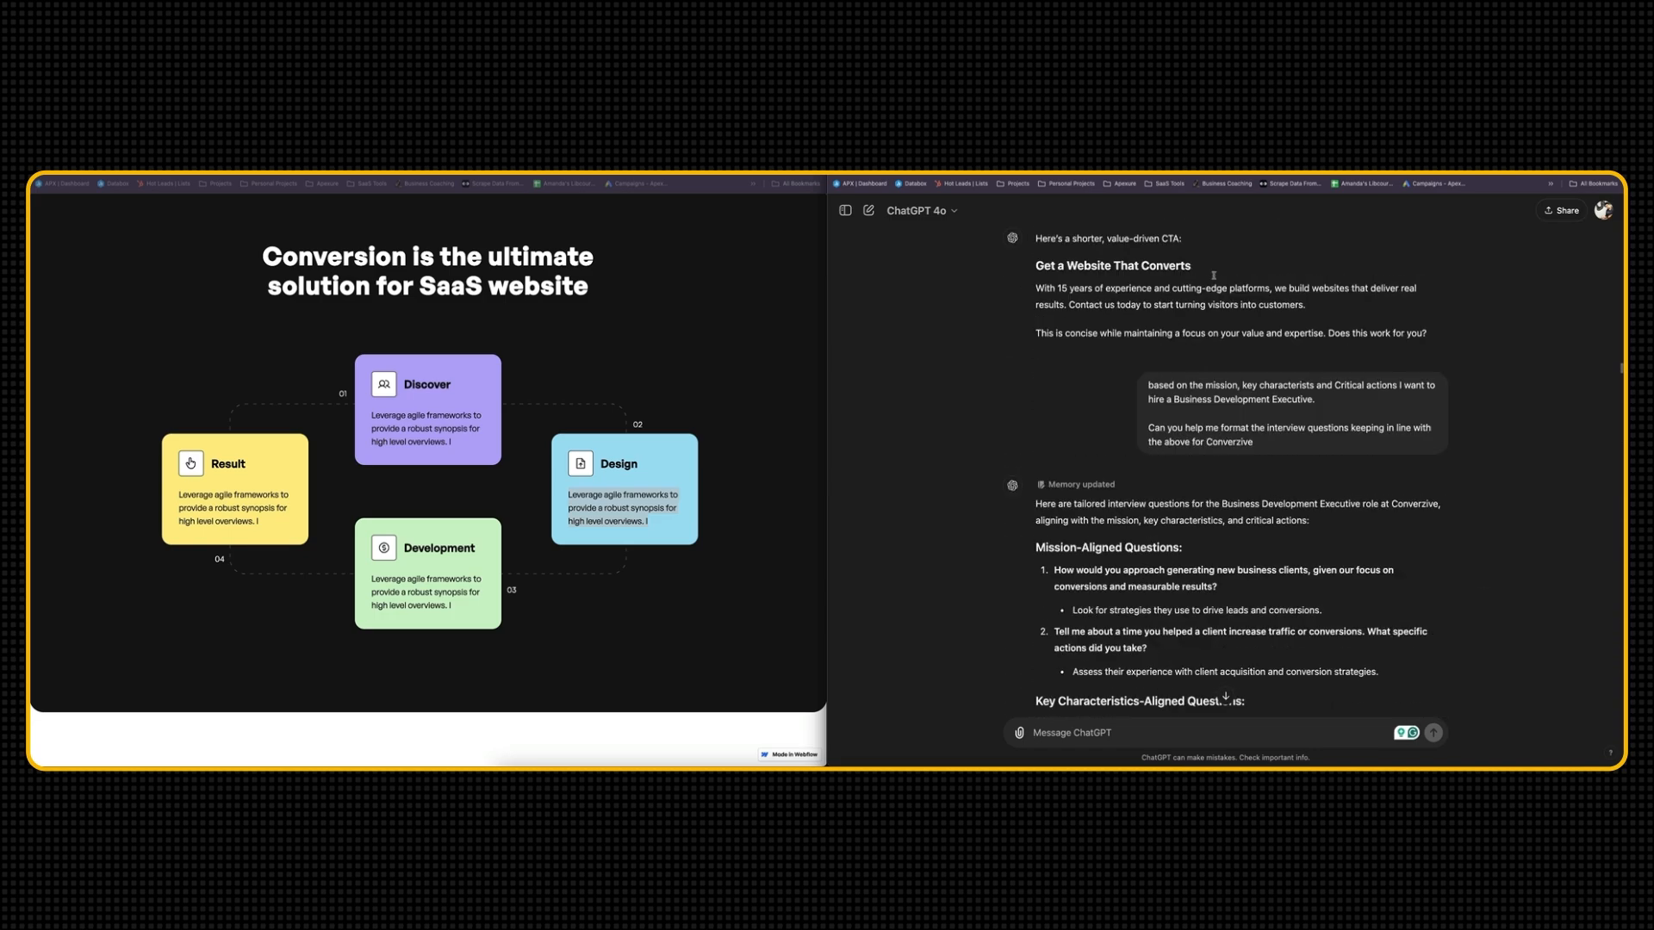
{"action": "scroll", "coordinate": [1215, 278], "scroll_direction": "down", "scroll_amount": 20}
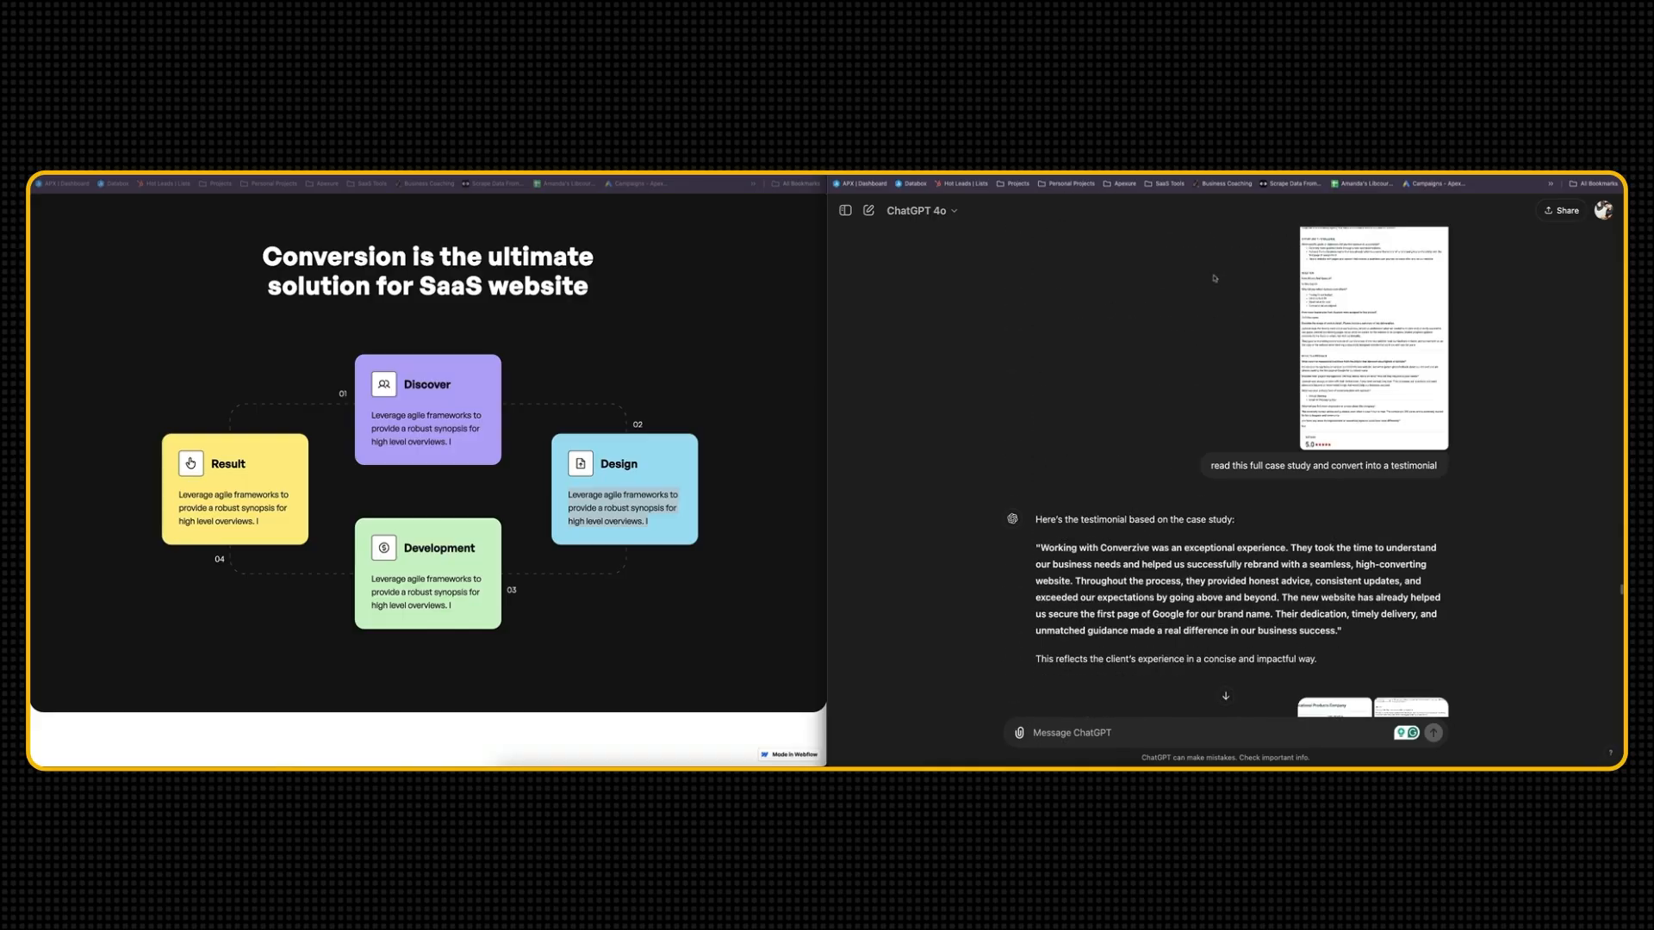
{"action": "scroll", "coordinate": [1214, 276], "scroll_direction": "down", "scroll_amount": 20}
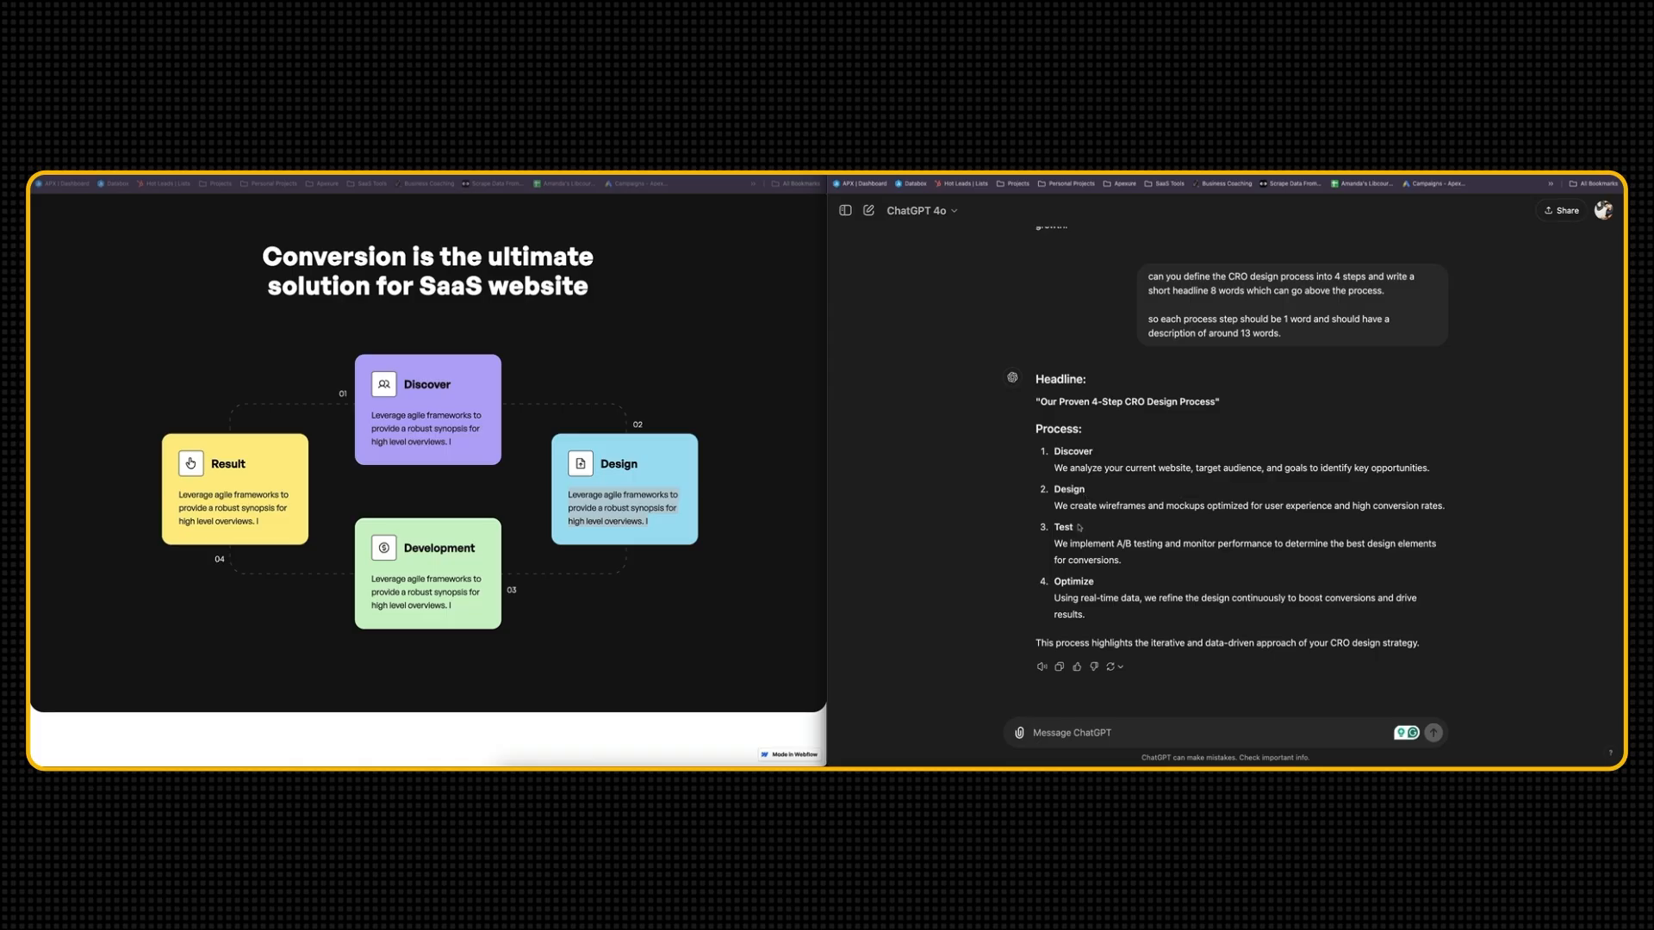
{"action": "scroll", "coordinate": [1079, 527], "scroll_direction": "up", "scroll_amount": 1}
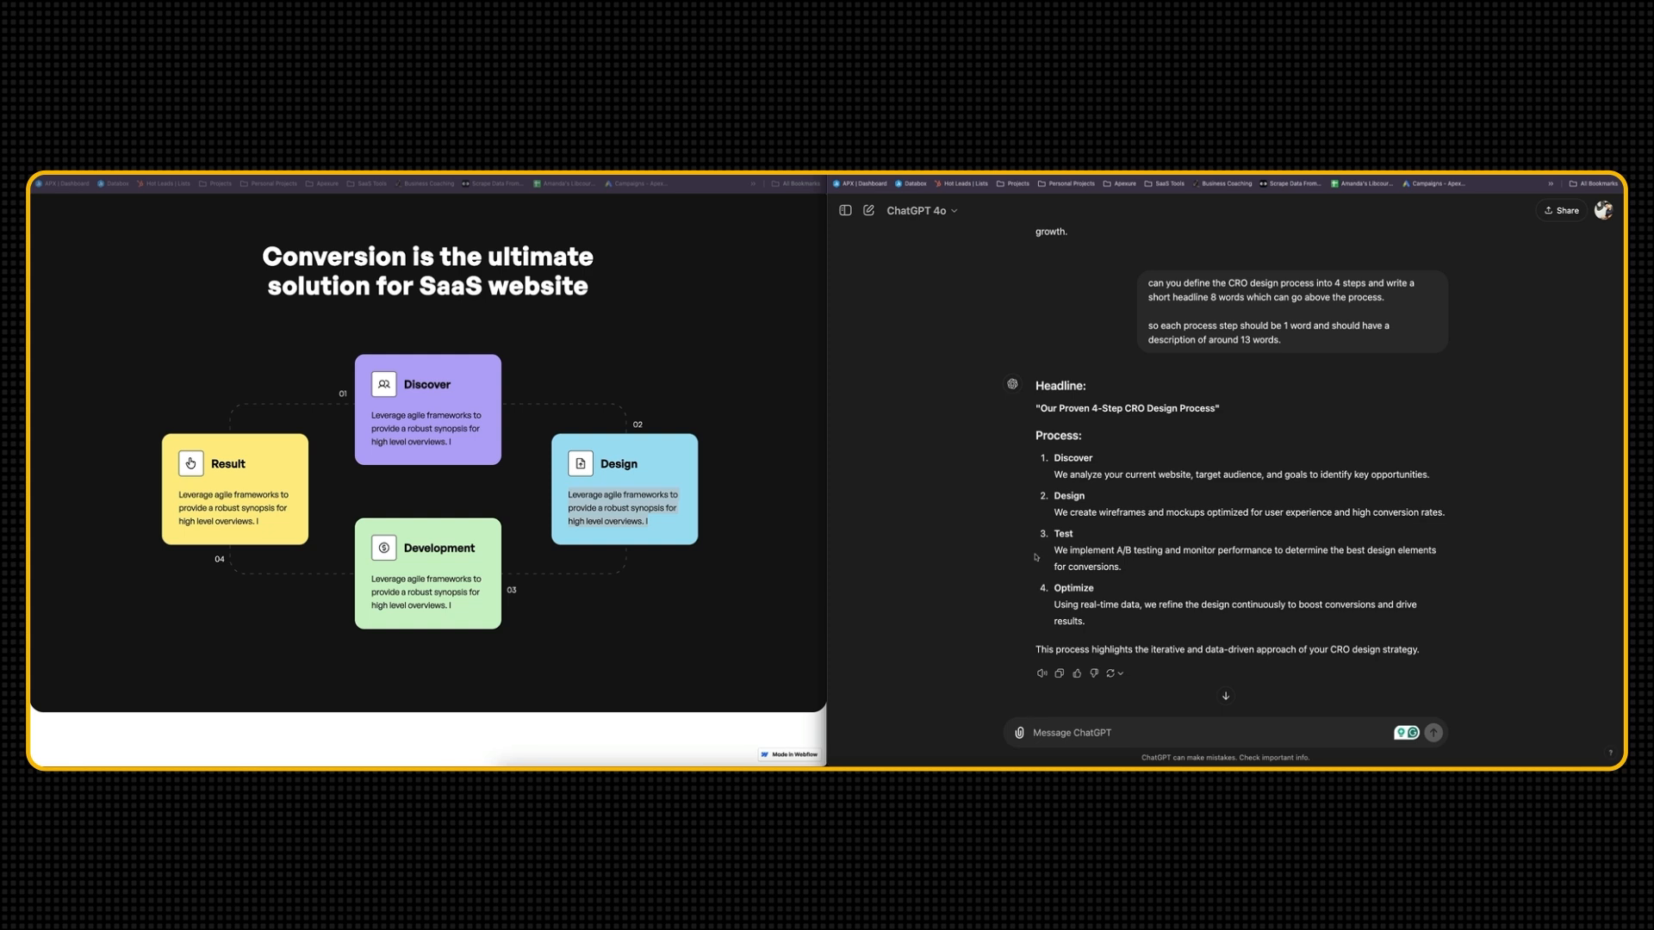
Tell ChatGPT the page covers CRO-focused website design and build, not AB testing, and request a build step and launch step
{"action": "type", "text": "so just to clear this is just a website design and build with a CRO focus in mind. this service page is not focused on AB testing. so We need a build step and launch step."}
{"action": "key", "text": "Return"}
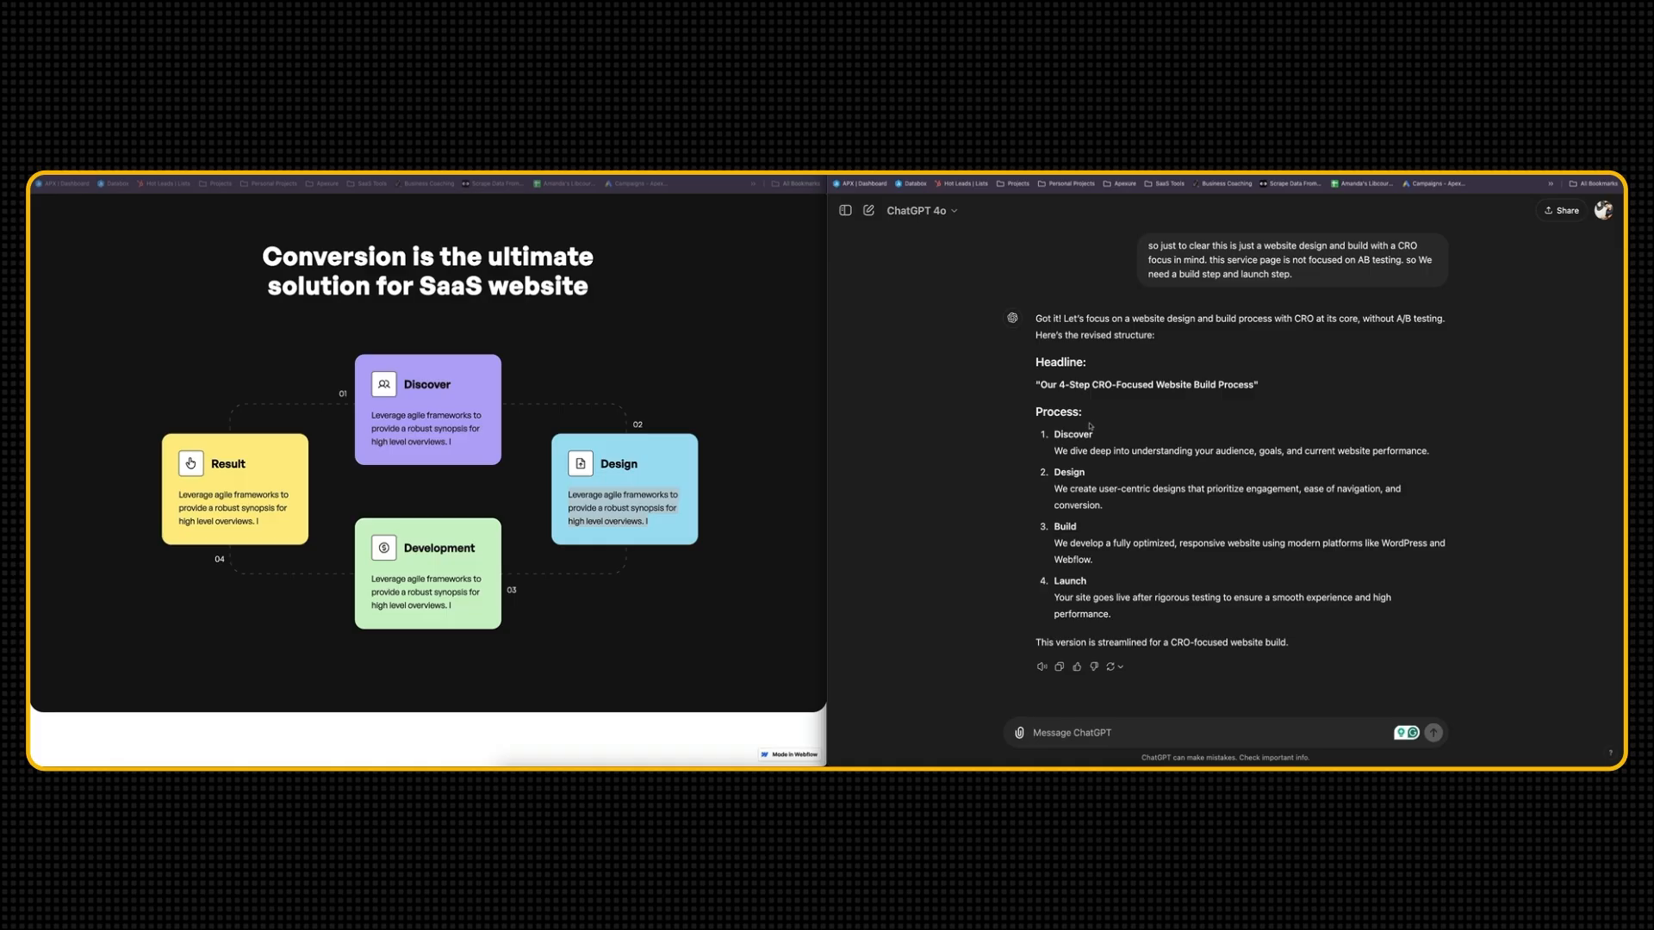
Copy ChatGPT's revised headline and four process steps into the Converzive Website Copy document below the benefits table
{"action": "scroll", "coordinate": [1080, 478], "scroll_direction": "up", "scroll_amount": 1}
{"action": "scroll", "coordinate": [1082, 500], "scroll_direction": "down", "scroll_amount": 1}
{"action": "left_click_drag", "start_coordinate": [1111, 615], "coordinate": [1034, 385]}
{"action": "key", "text": "ctrl+c"}
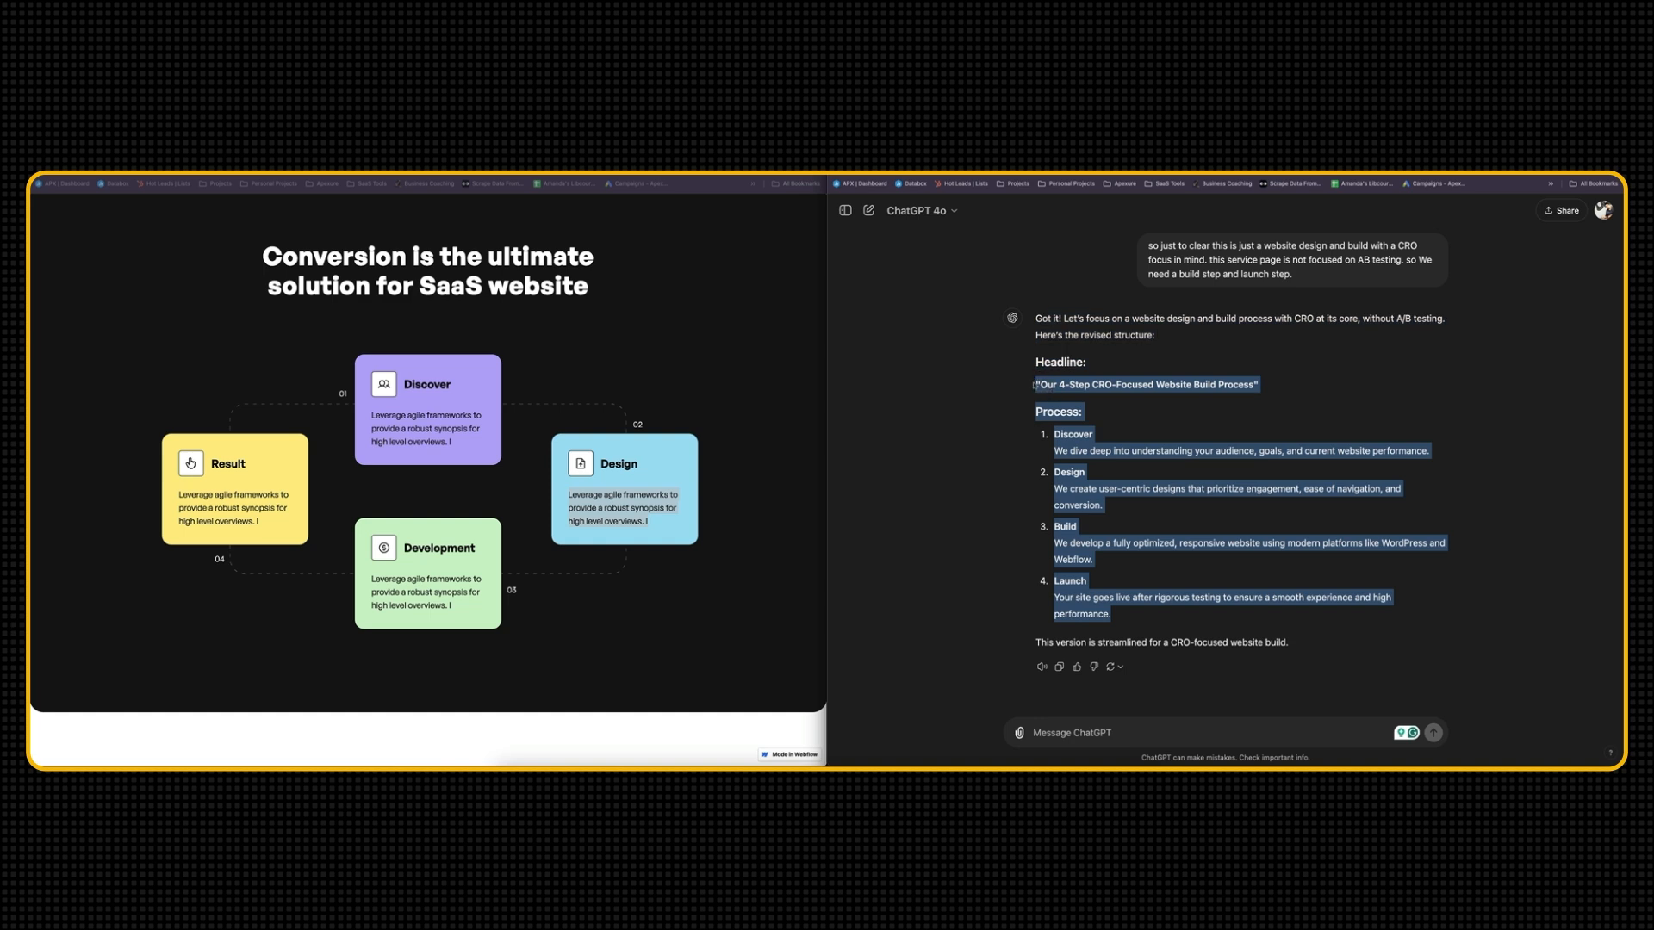
{"action": "left_click", "coordinate": [534, 151]}
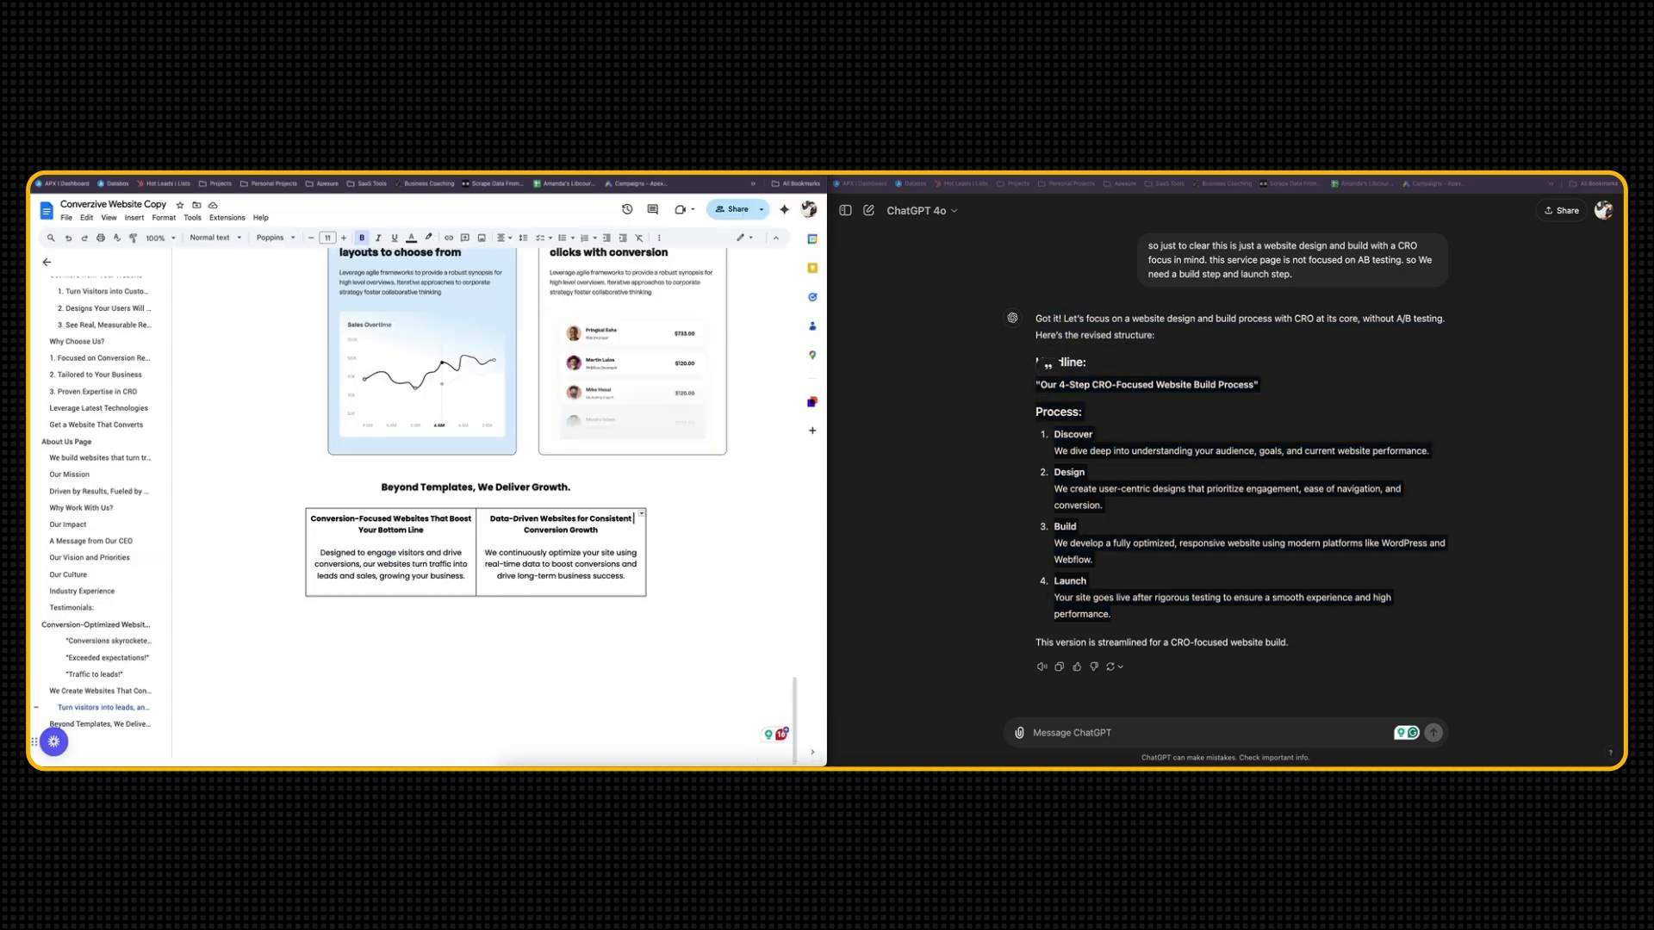
{"action": "left_click", "coordinate": [554, 669]}
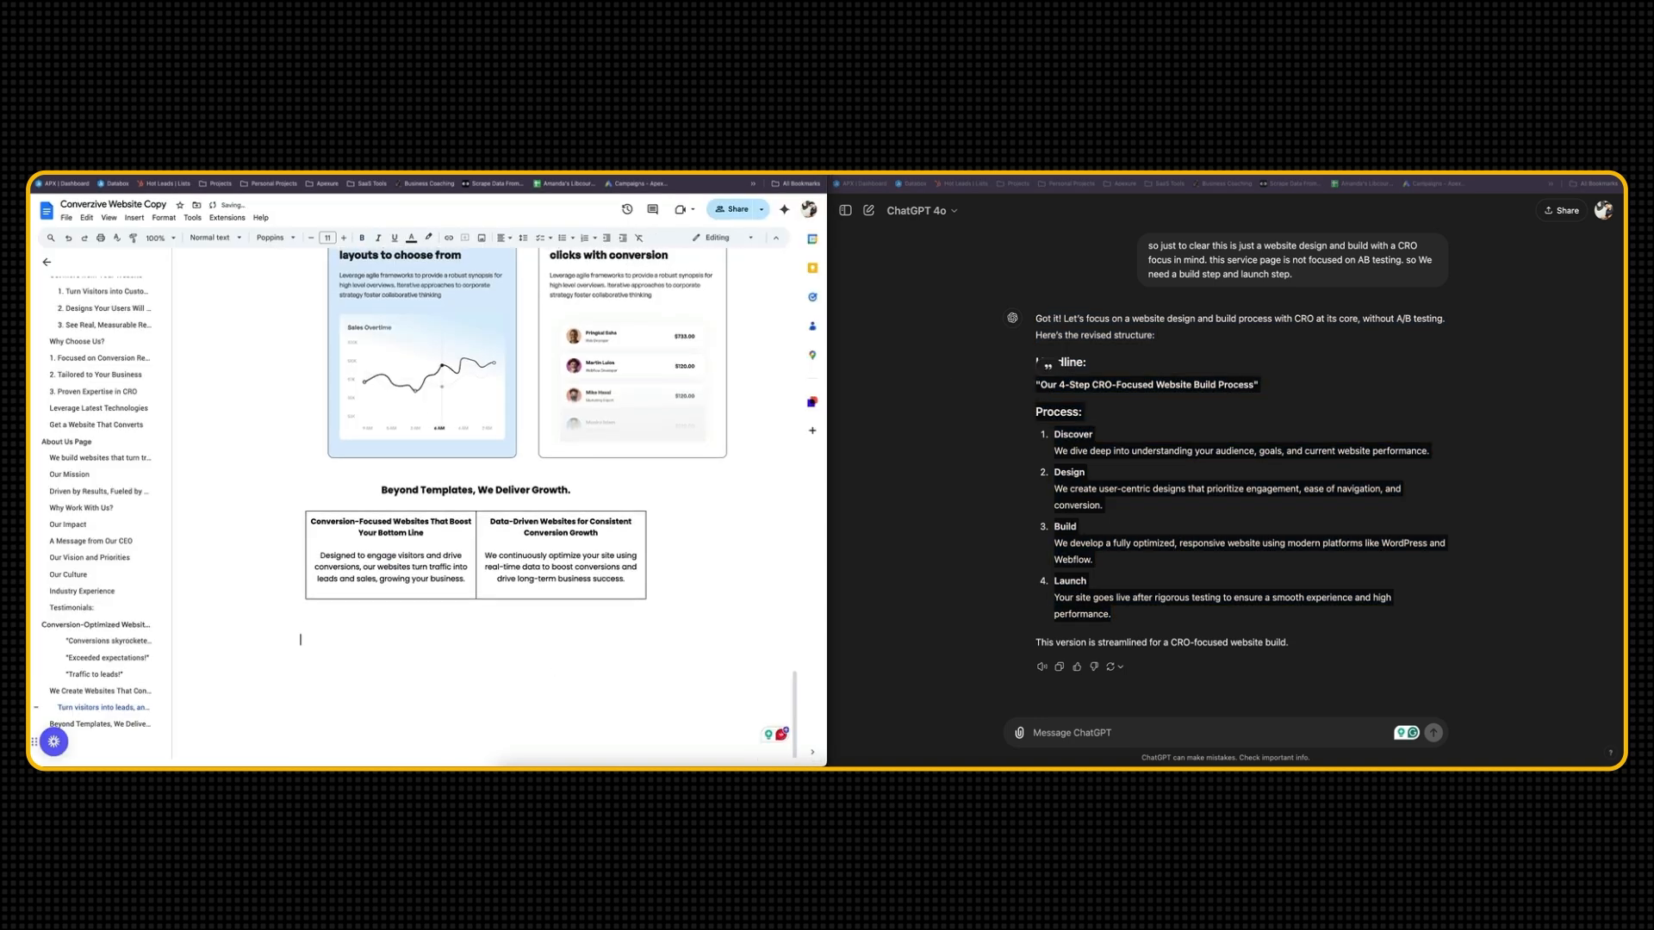
{"action": "key", "text": "ctrl+v"}
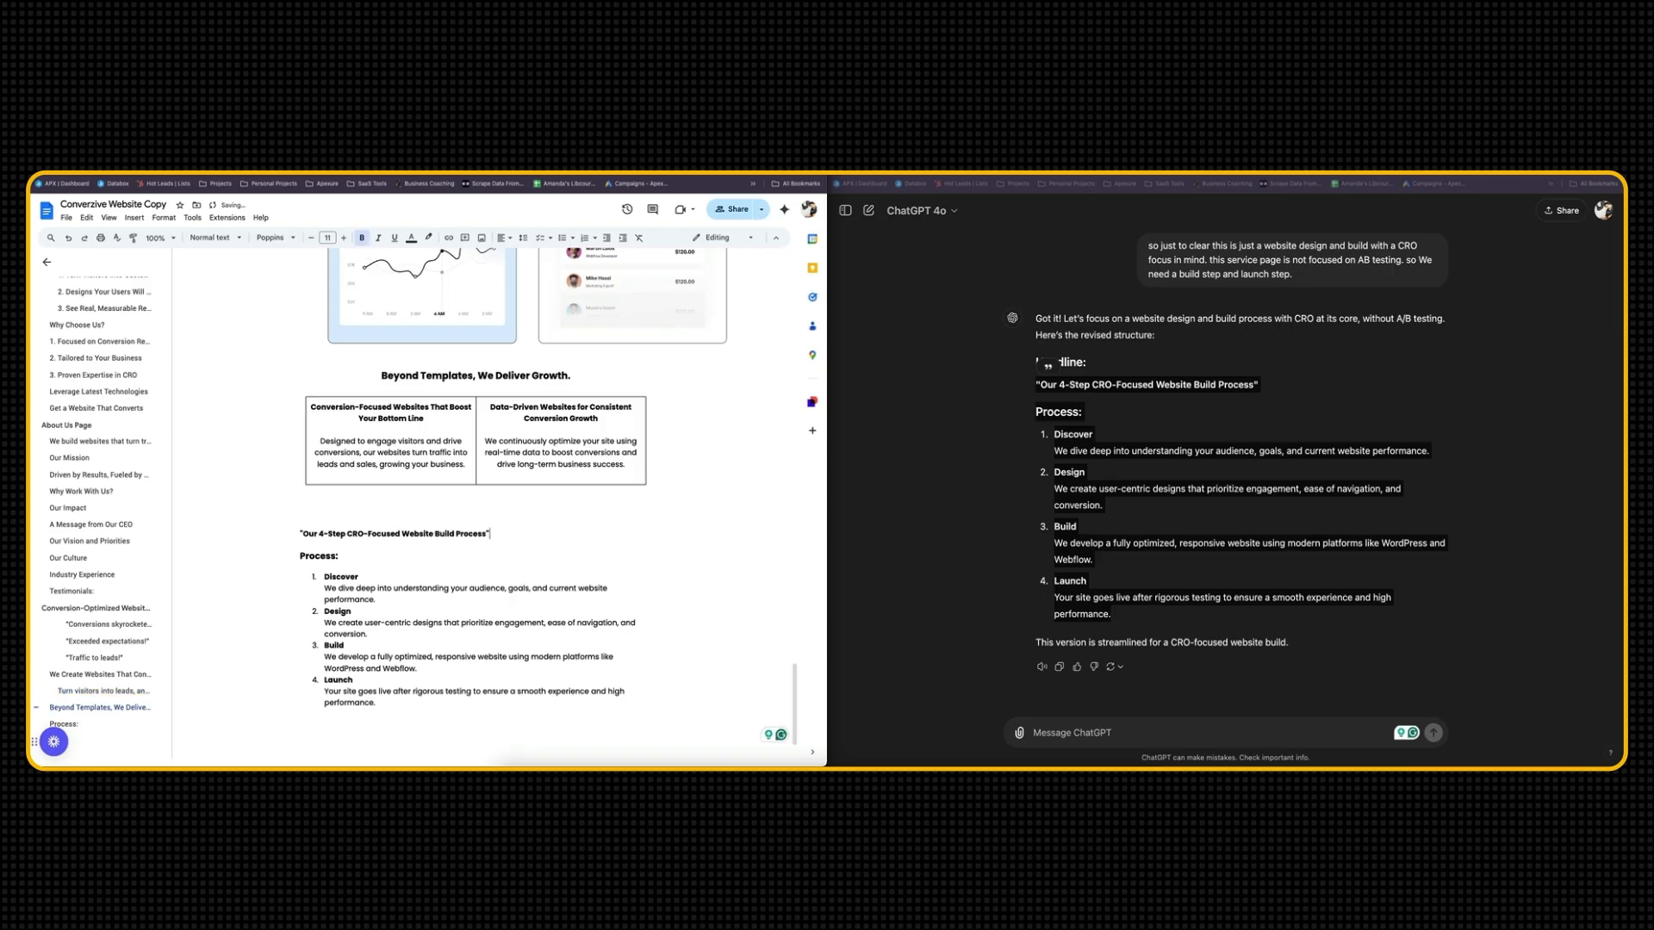
Edit the pasted headline to read "Our 4-Step CRO-Focused Website Design & Build Process" without quotation marks
{"action": "left_click", "coordinate": [302, 534]}
{"action": "key", "text": "BackSpace"}
{"action": "type", "text": "Design &"}
Apply a heading style to the 4-step process headline and delete the "Process:" label beneath it
{"action": "left_click_drag", "start_coordinate": [544, 533], "coordinate": [292, 524]}
{"action": "left_click", "coordinate": [214, 237]}
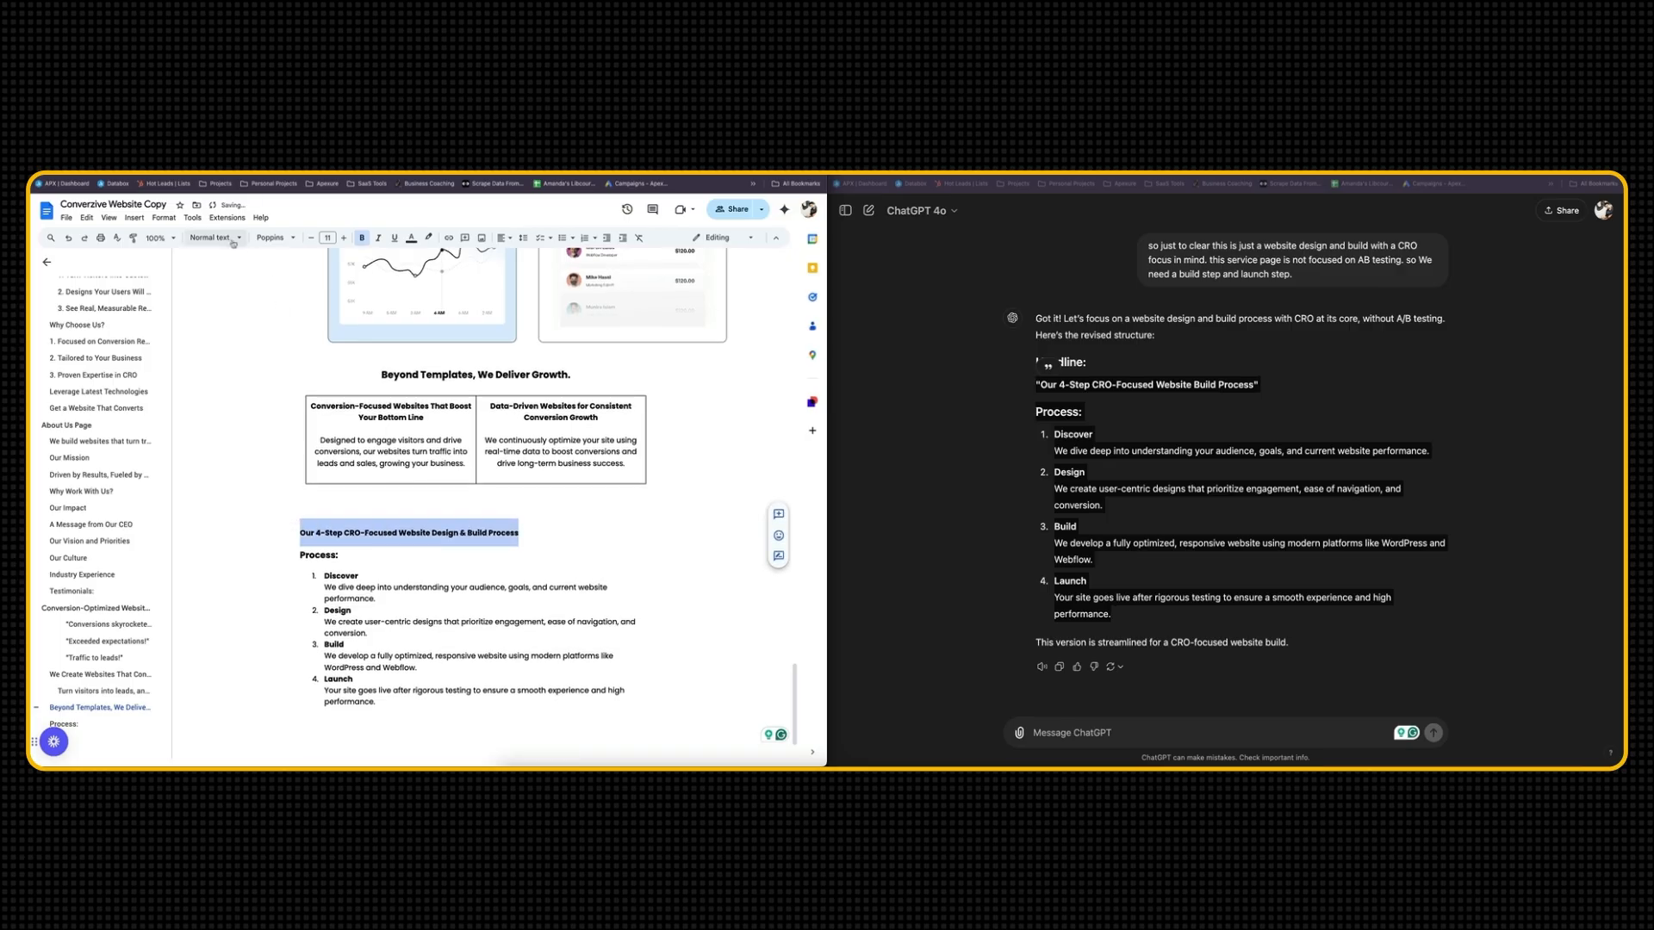
{"action": "left_click", "coordinate": [232, 451]}
{"action": "left_click", "coordinate": [413, 578]}
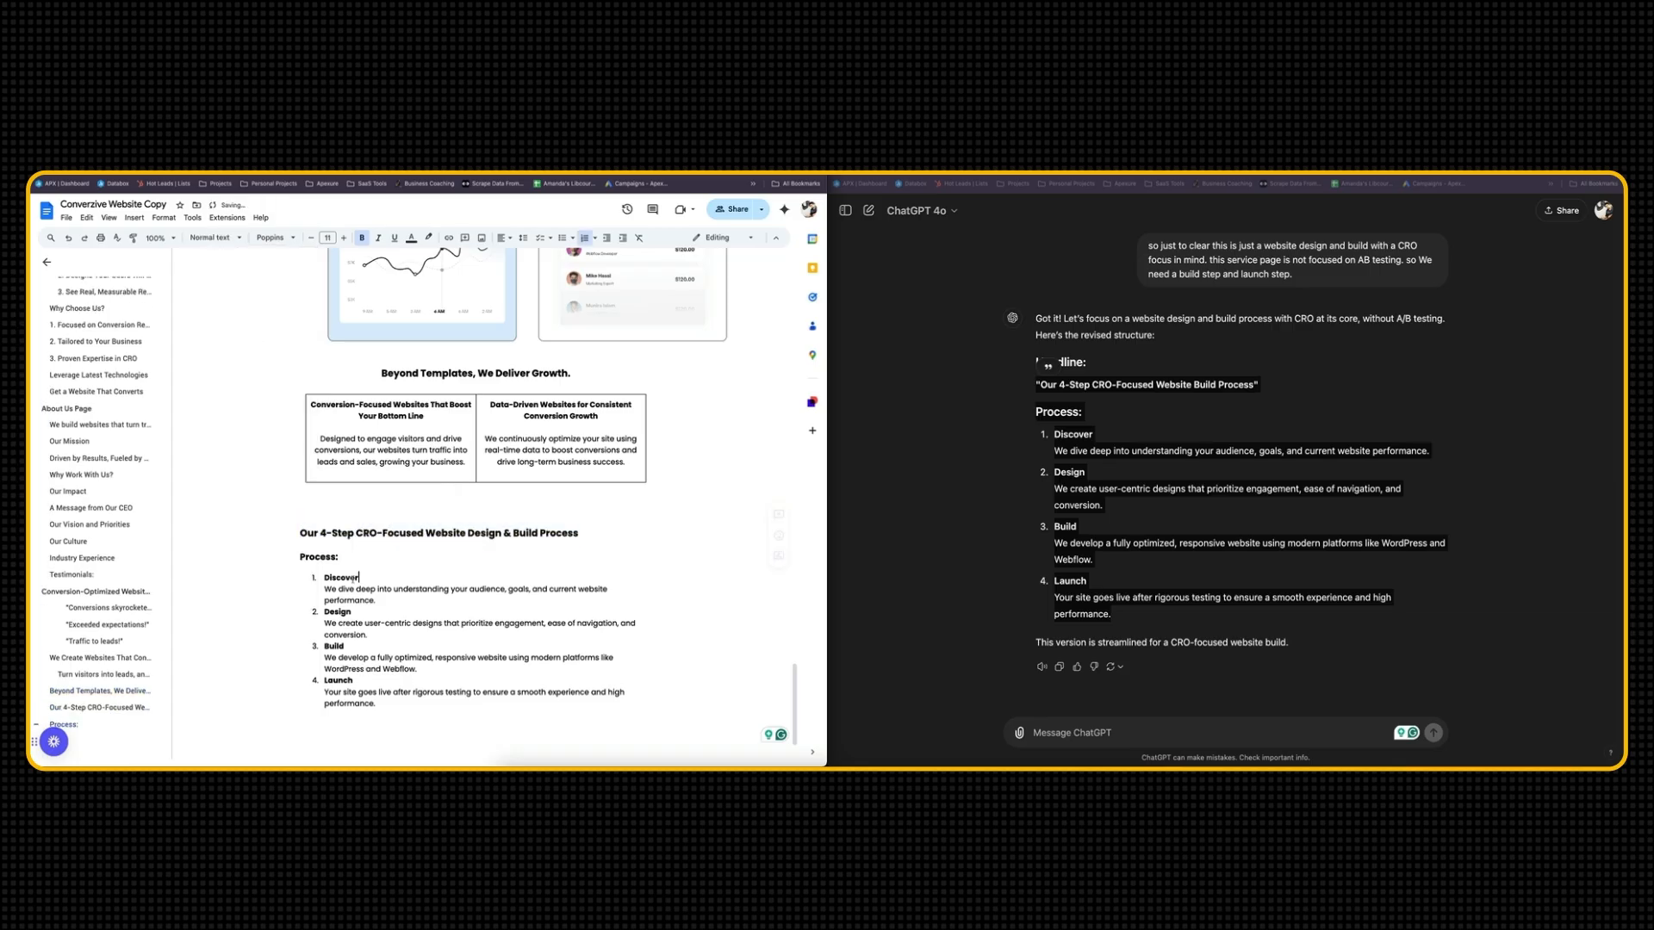
{"action": "left_click_drag", "start_coordinate": [354, 562], "coordinate": [298, 559]}
{"action": "key", "text": "BackSpace"}
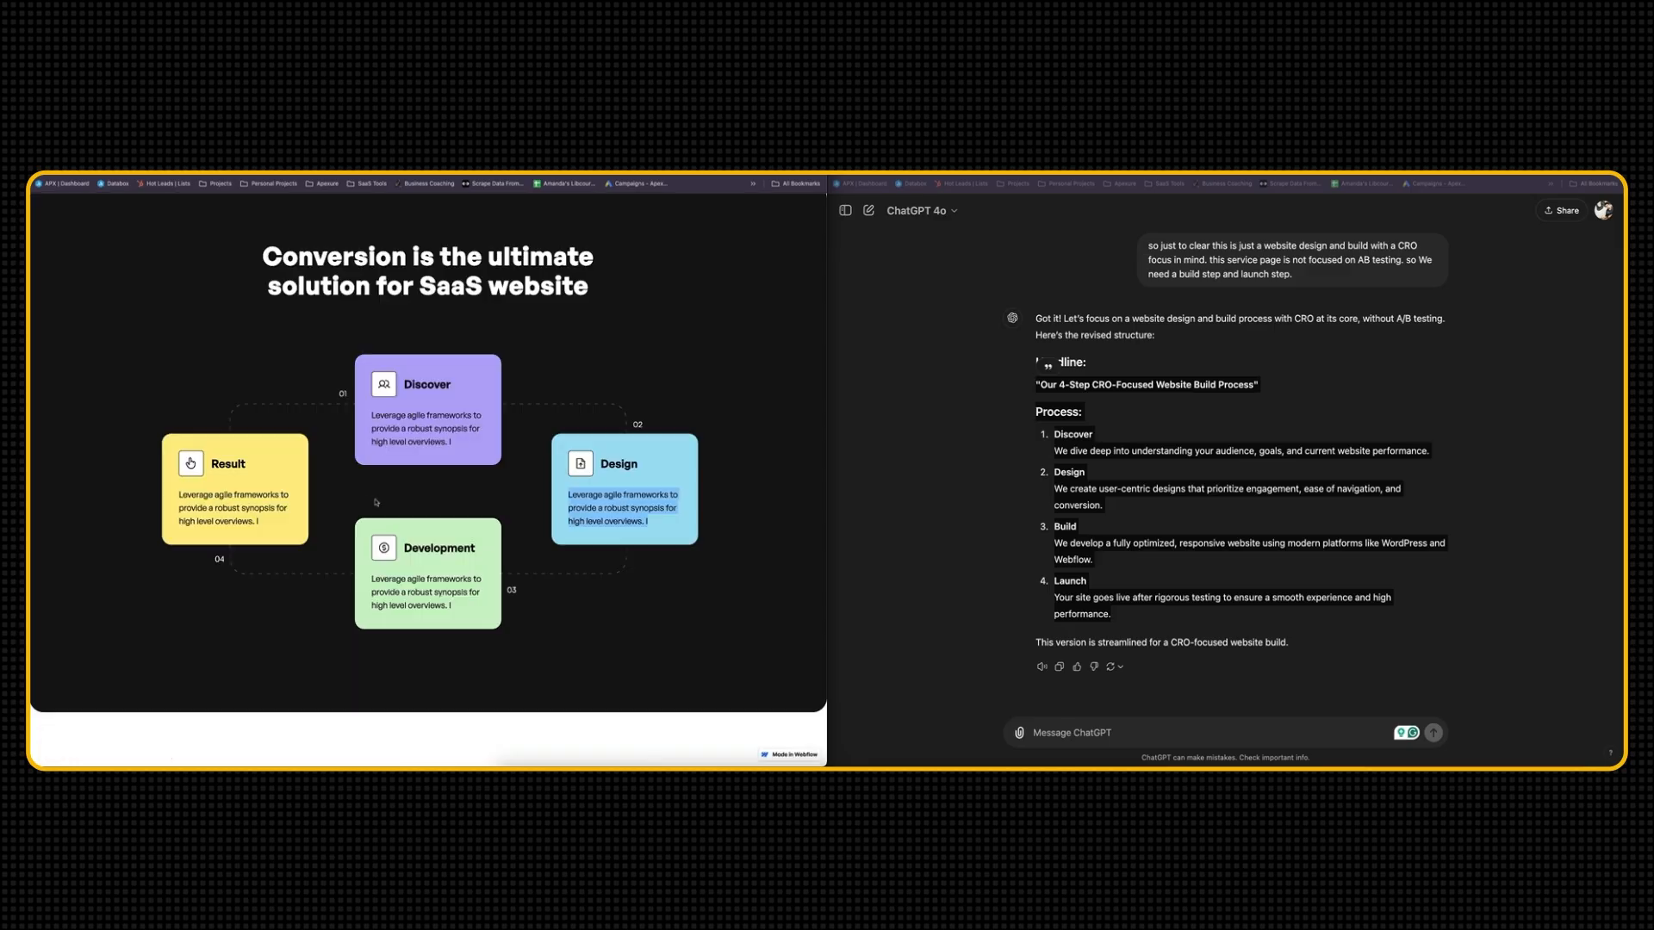
Capture the template's four-step "Conversion is the ultimate solution for SaaS website" section and paste the screenshot above the 4-step process headline in the document
{"action": "key", "text": "super+shift+5"}
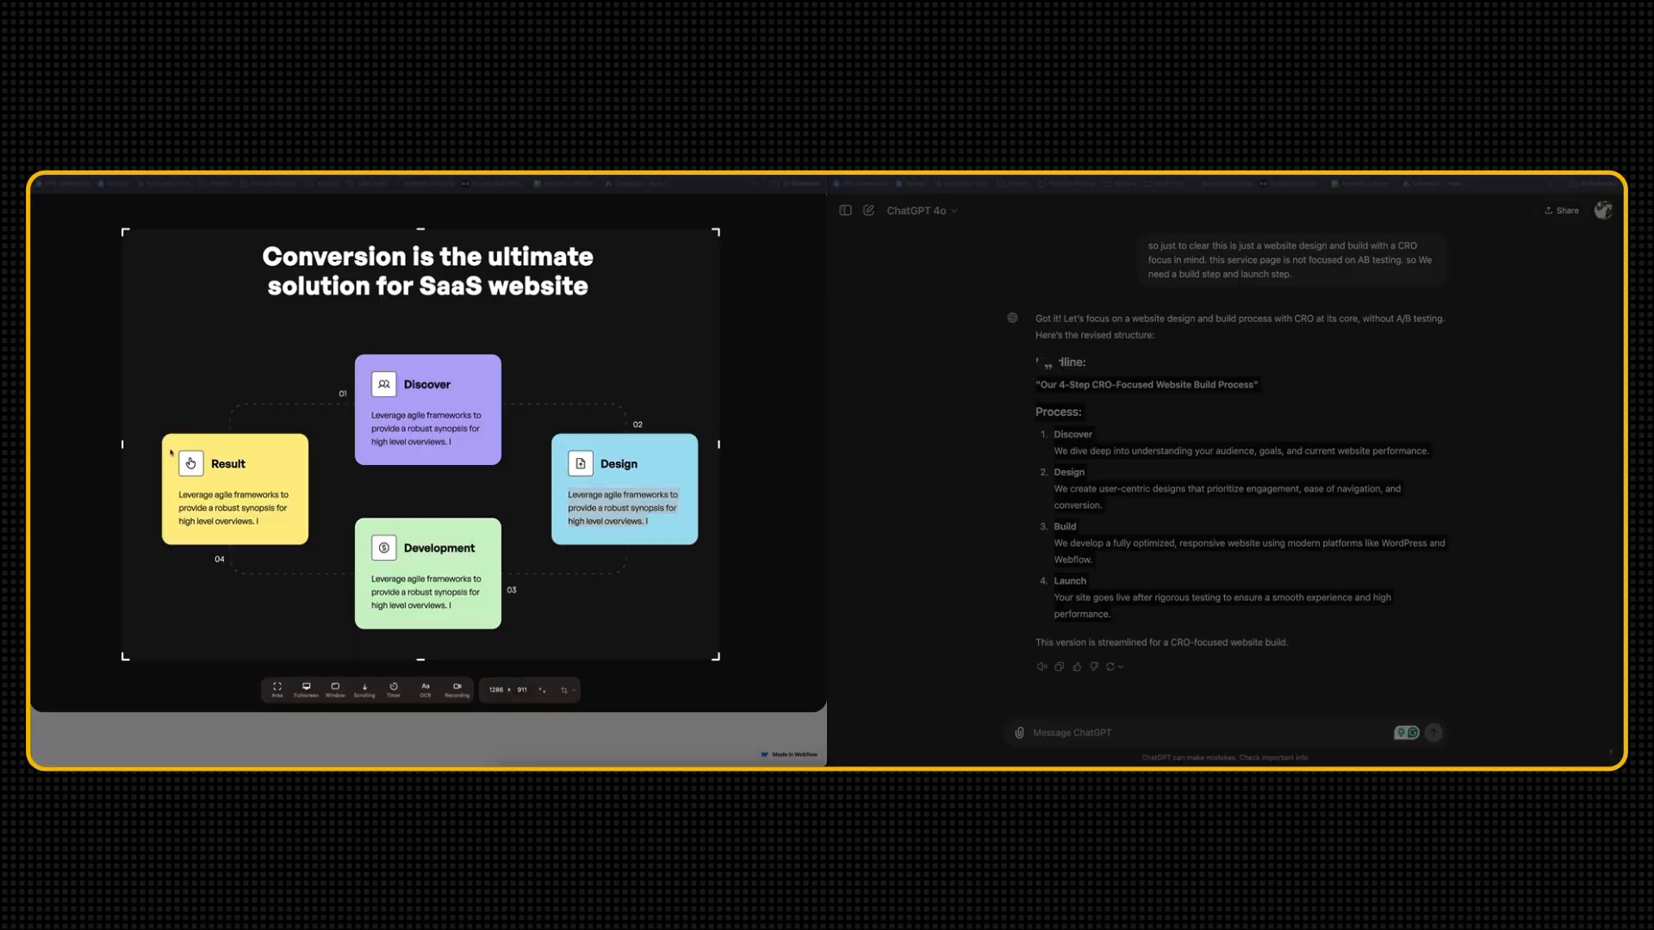
{"action": "key", "text": "Return"}
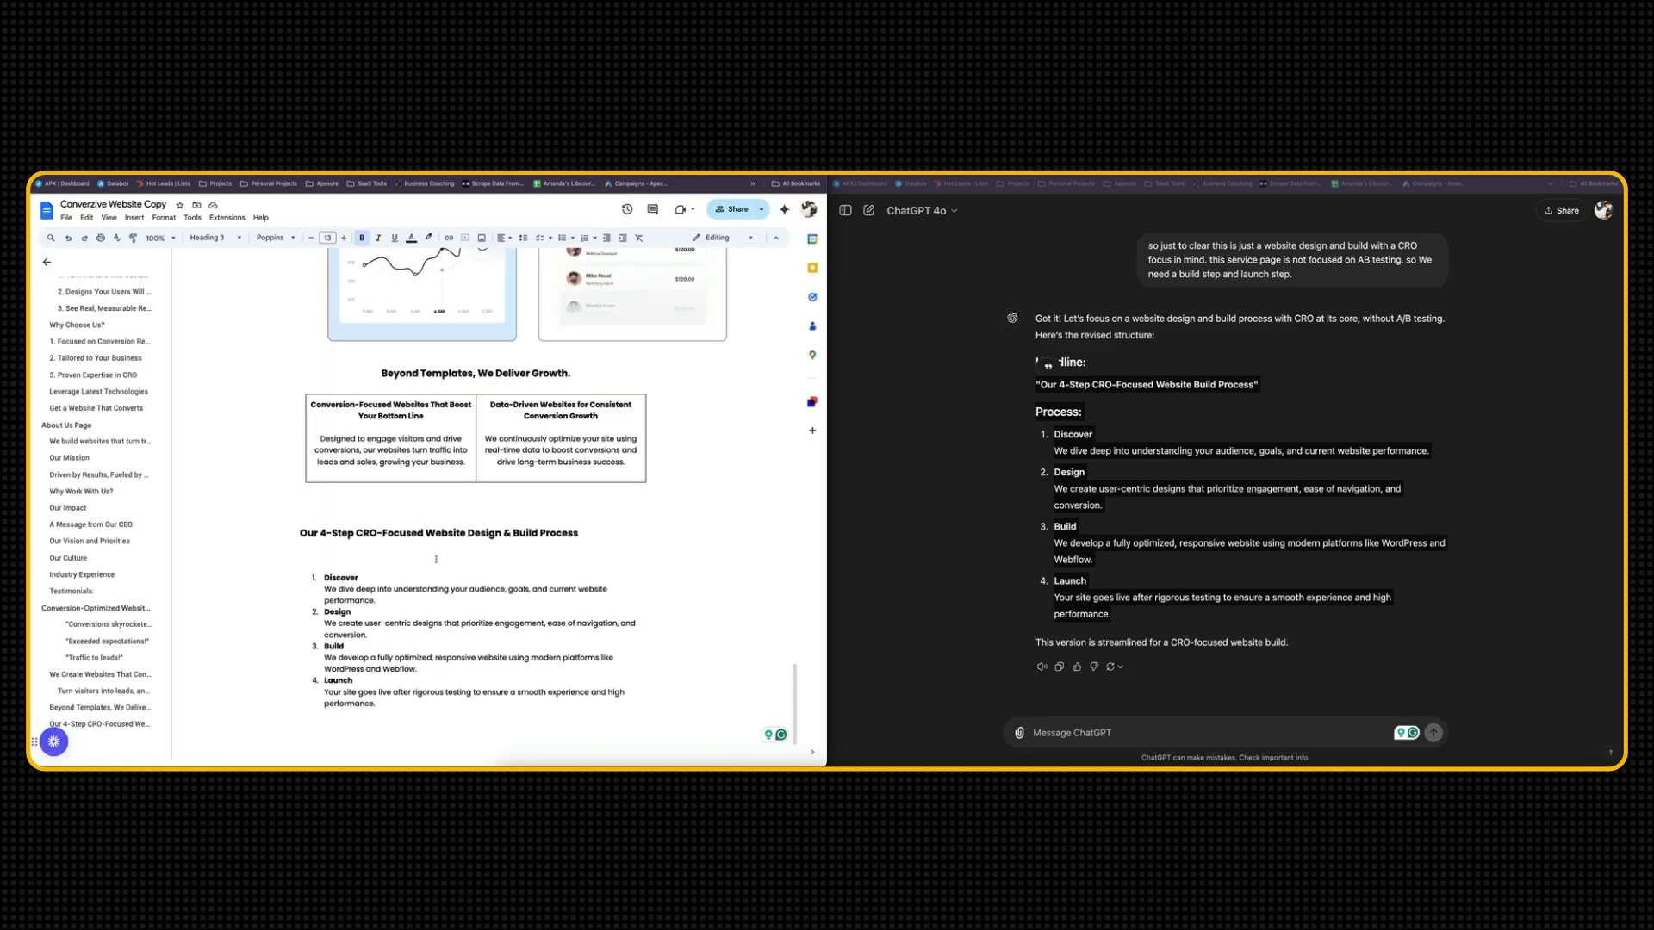
{"action": "key", "text": "Return"}
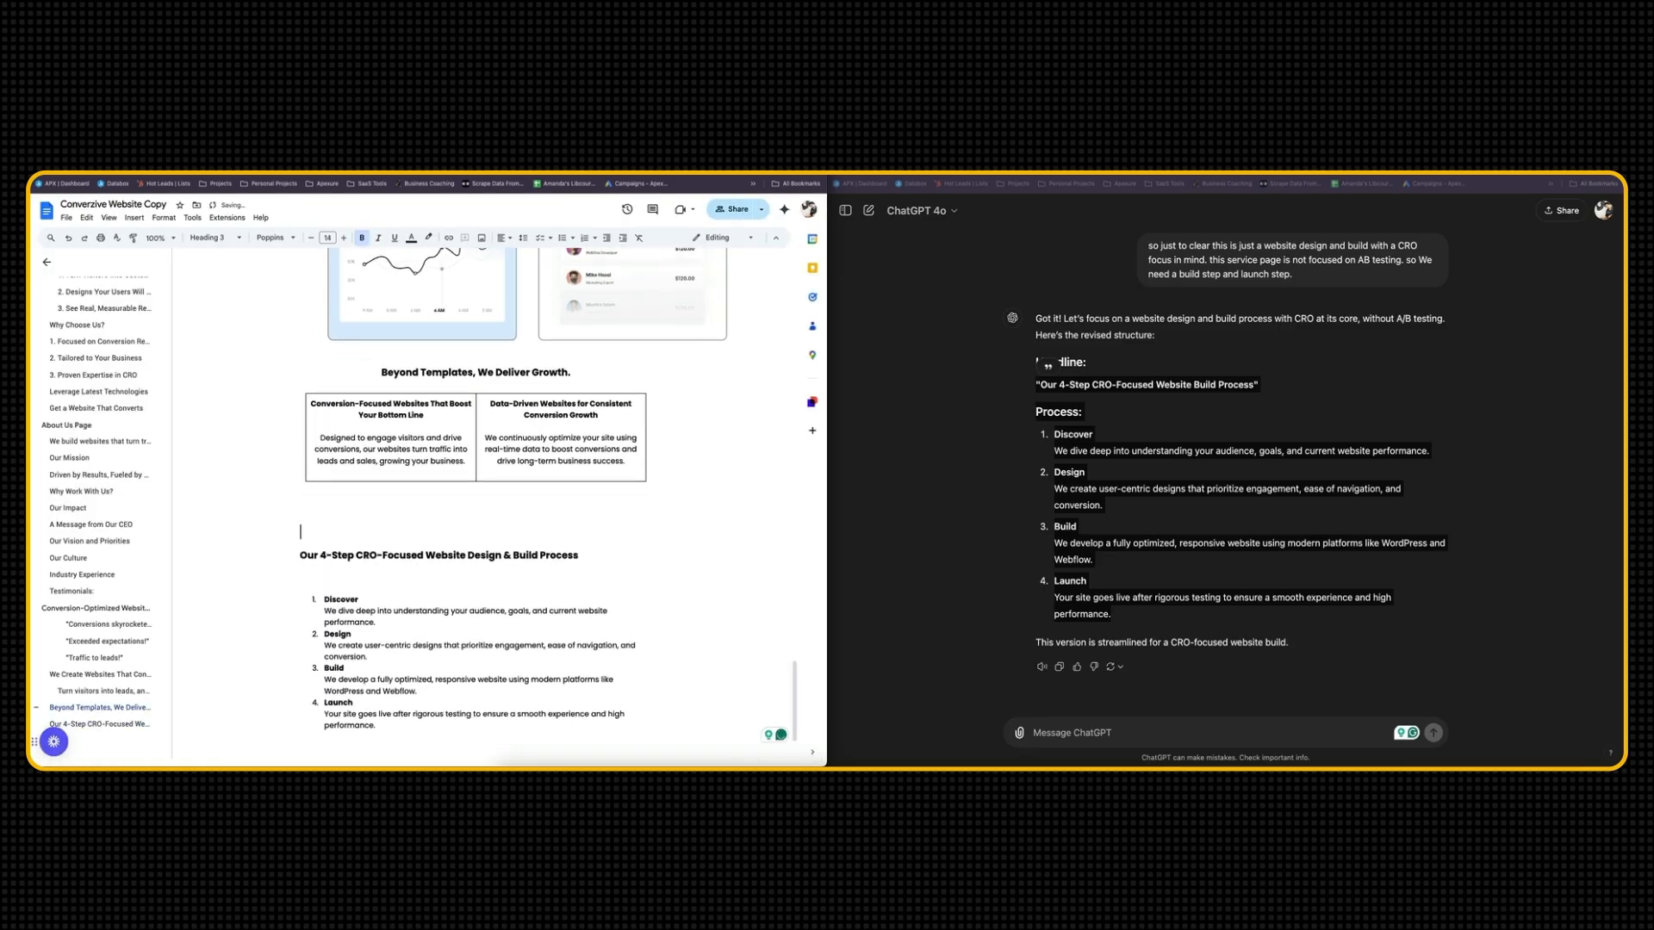
{"action": "key", "text": "super+v"}
{"action": "scroll", "coordinate": [497, 554], "scroll_direction": "down", "scroll_amount": 1}
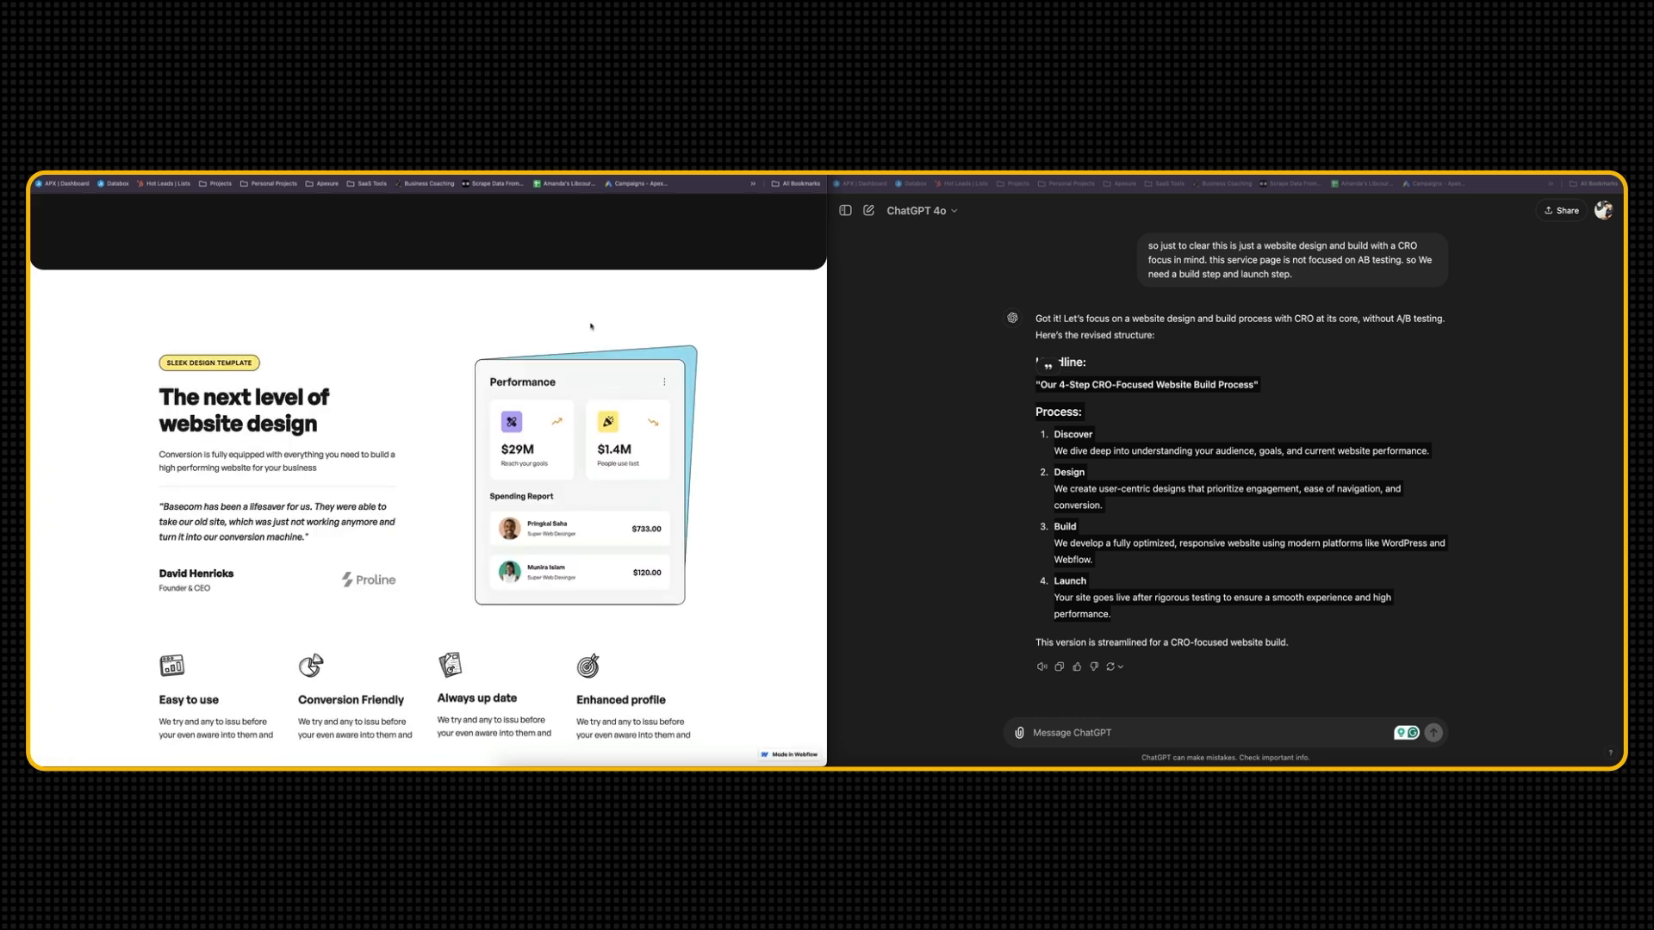
Find the template's "The next level of website design" section and ask ChatGPT to re-write the copy of the attached section screenshot
{"action": "scroll", "coordinate": [591, 326], "scroll_direction": "down", "scroll_amount": 5}
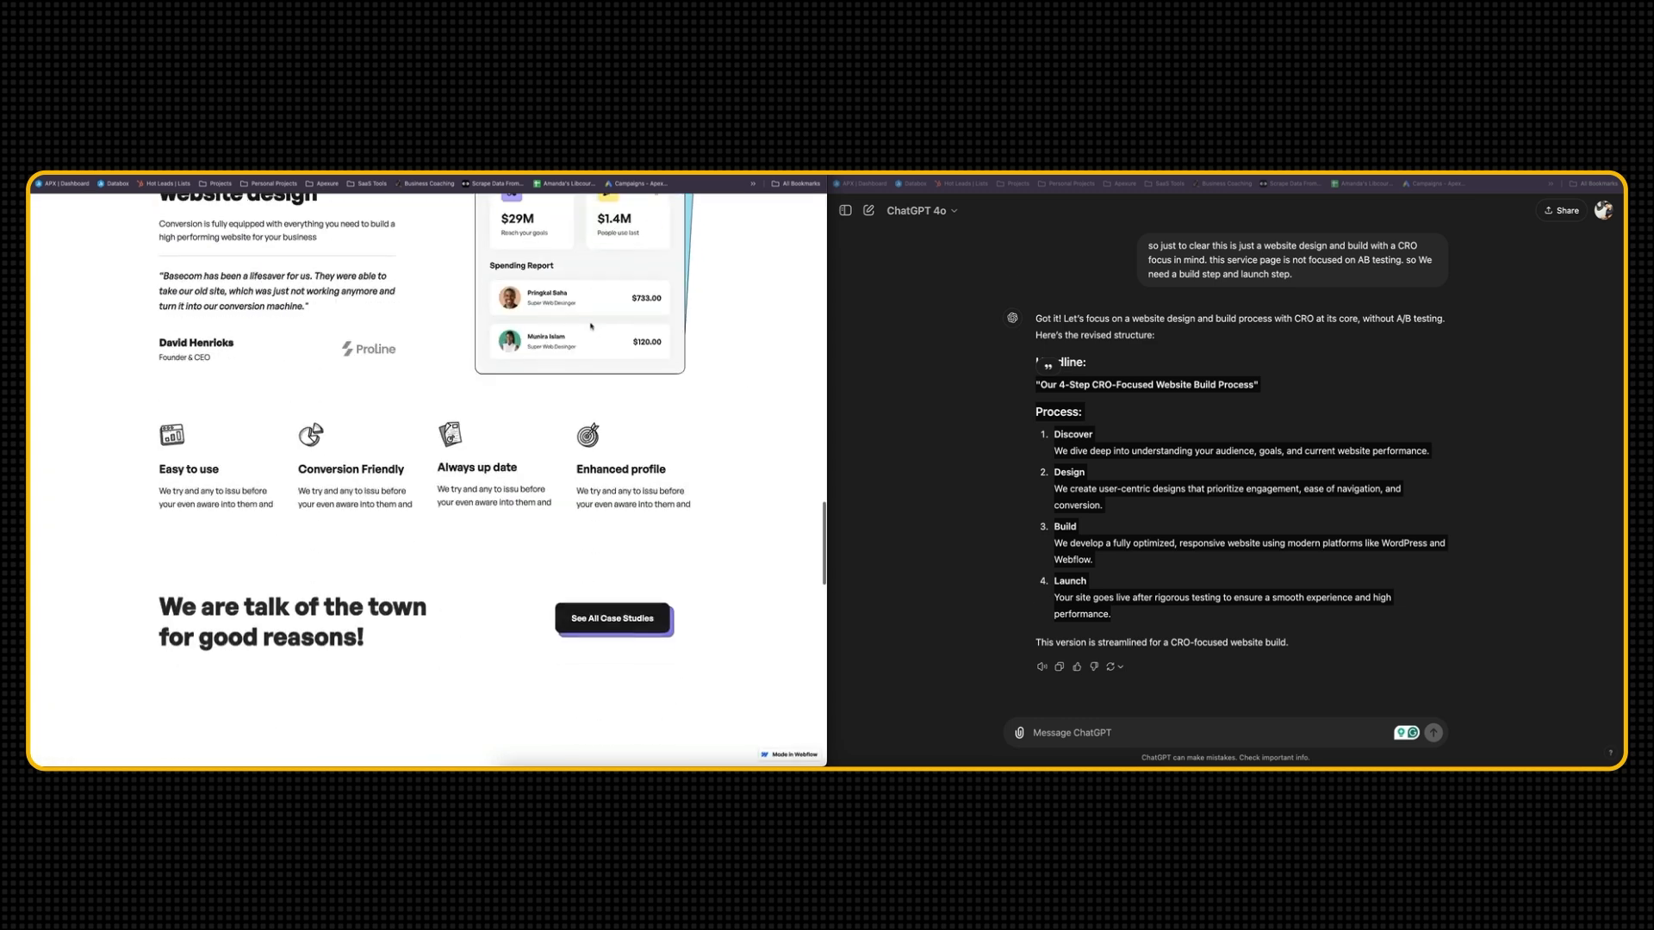
{"action": "scroll", "coordinate": [591, 326], "scroll_direction": "down", "scroll_amount": 10}
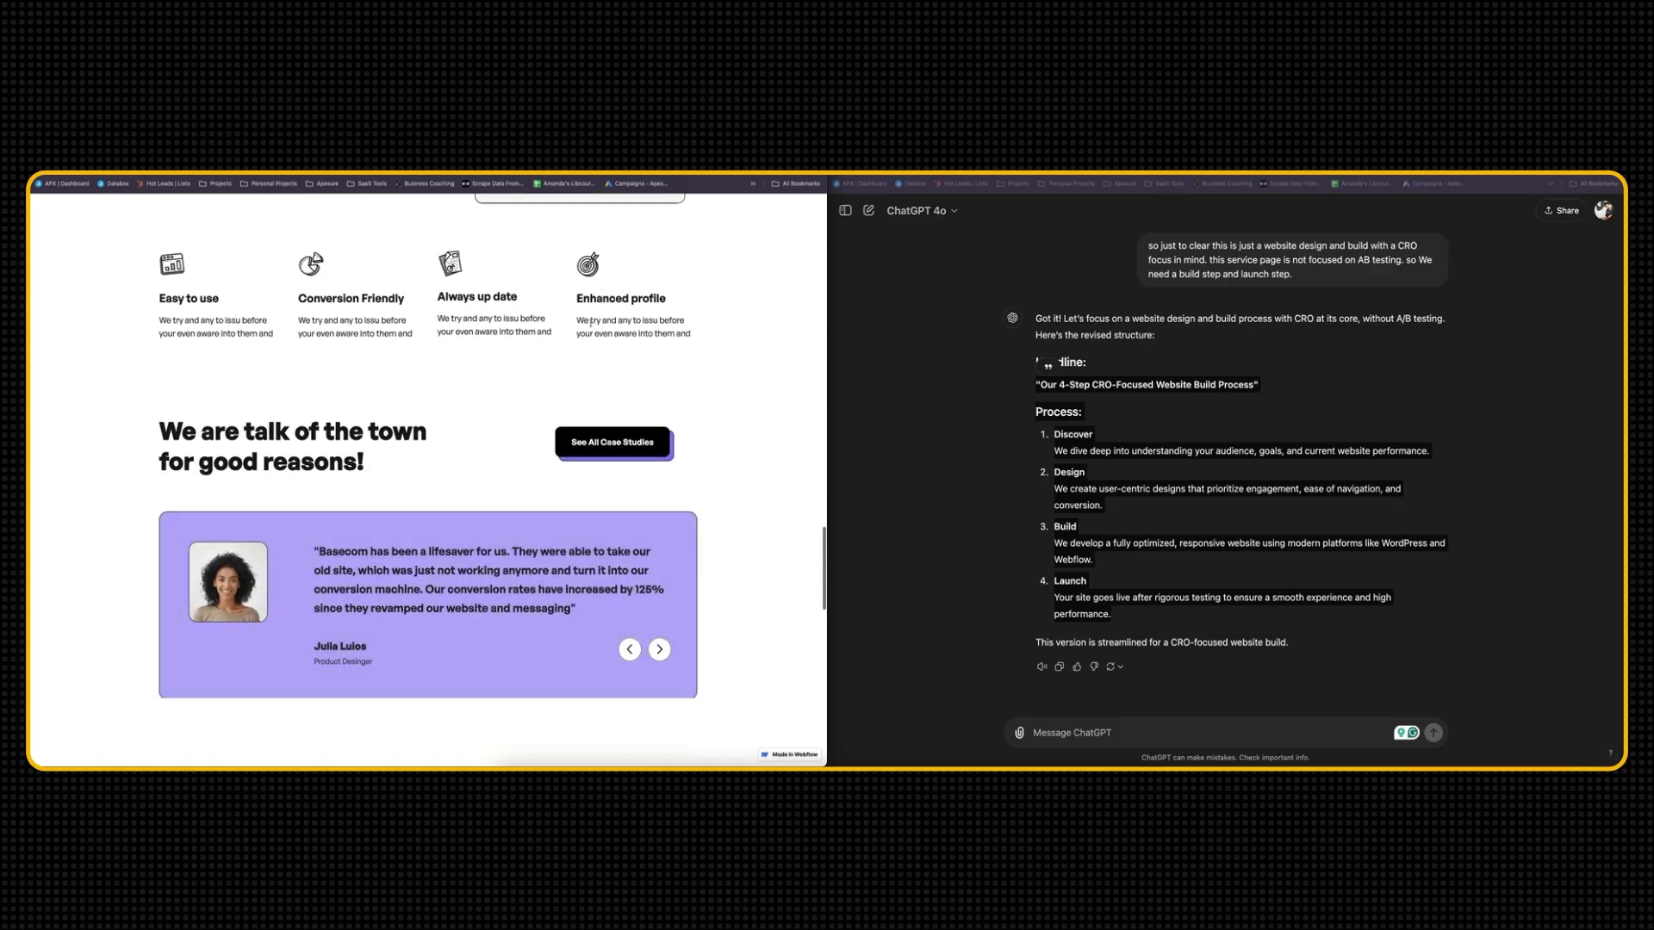
{"action": "scroll", "coordinate": [591, 326], "scroll_direction": "down", "scroll_amount": 10}
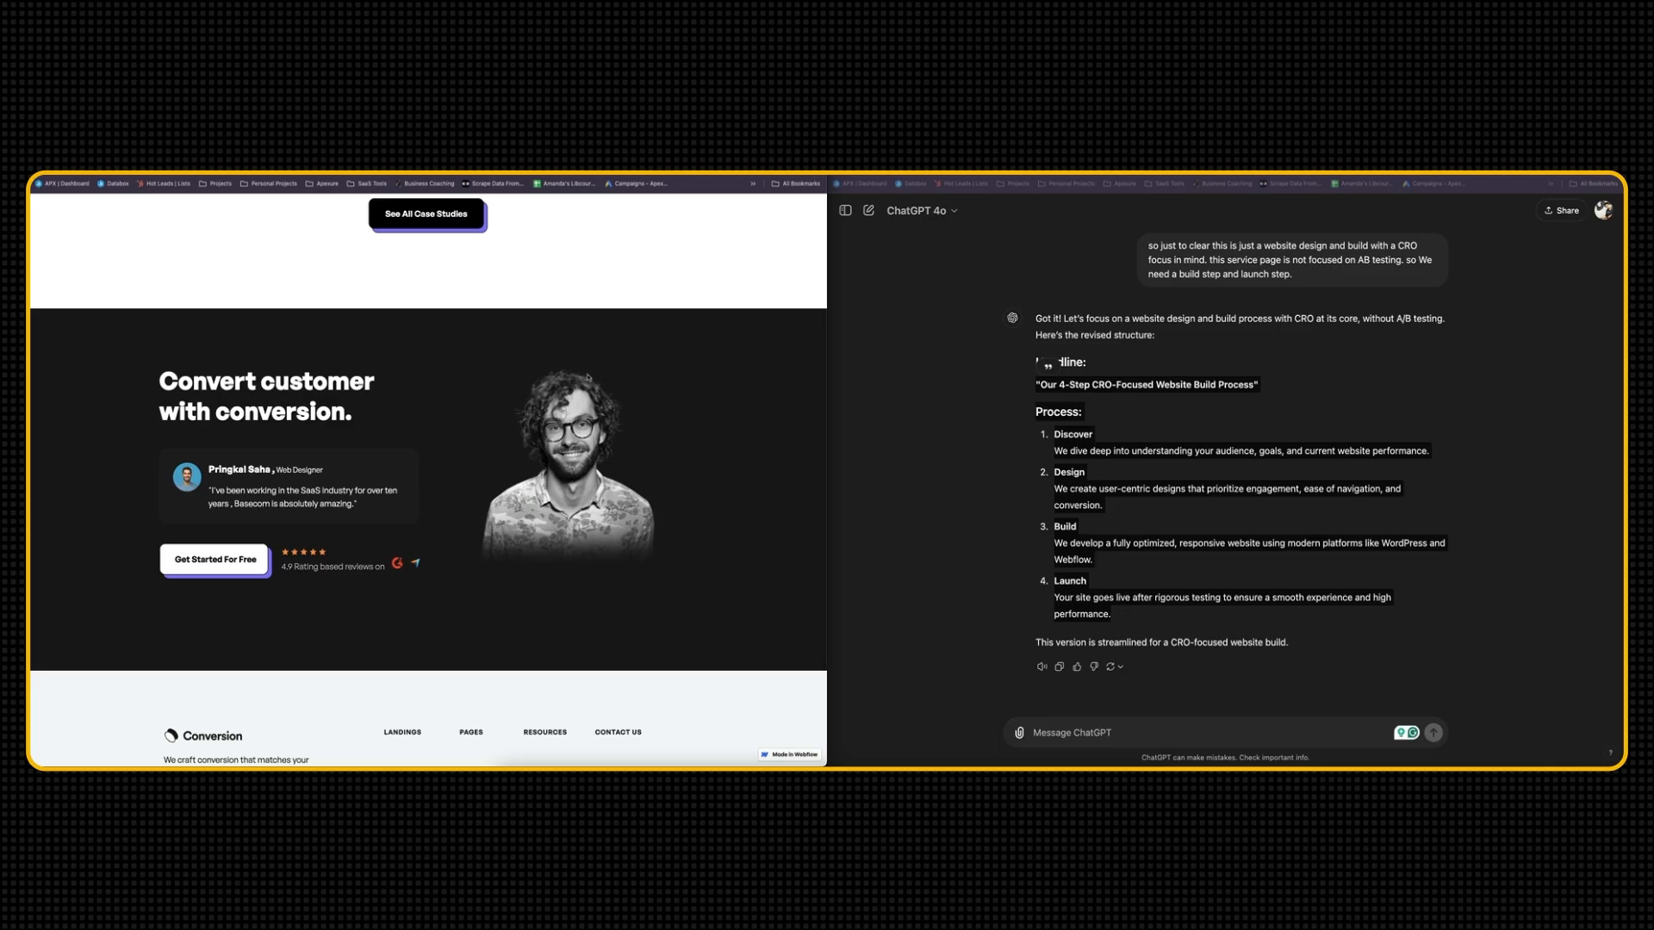
{"action": "scroll", "coordinate": [588, 376], "scroll_direction": "up", "scroll_amount": 10}
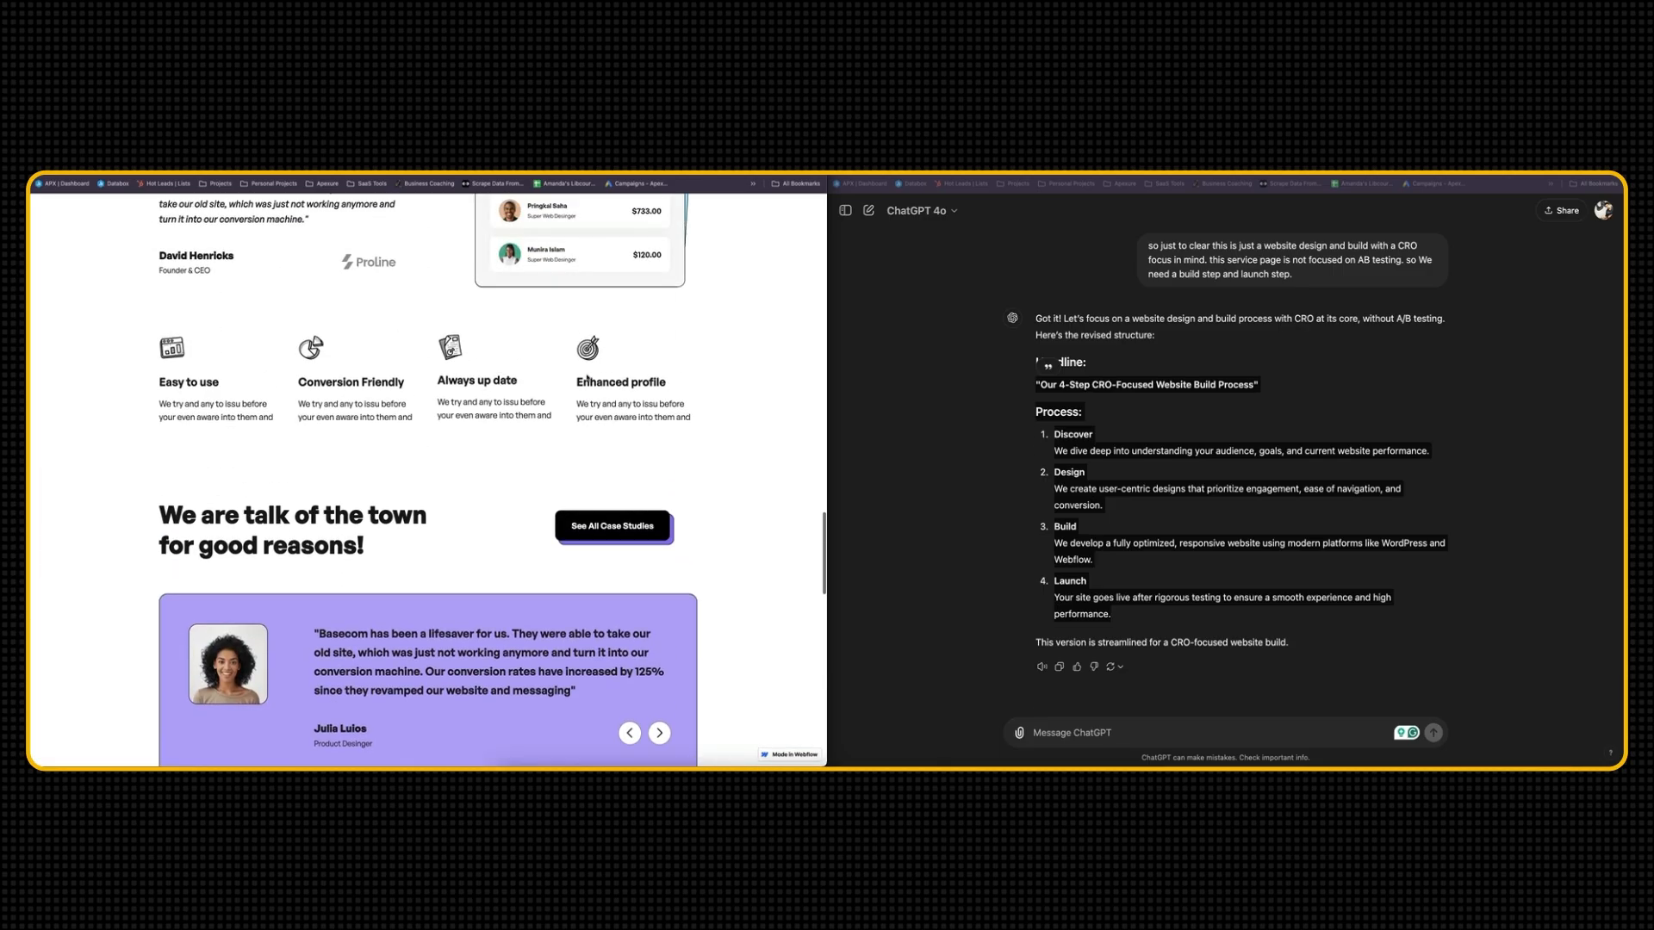
{"action": "scroll", "coordinate": [587, 377], "scroll_direction": "down", "scroll_amount": 3}
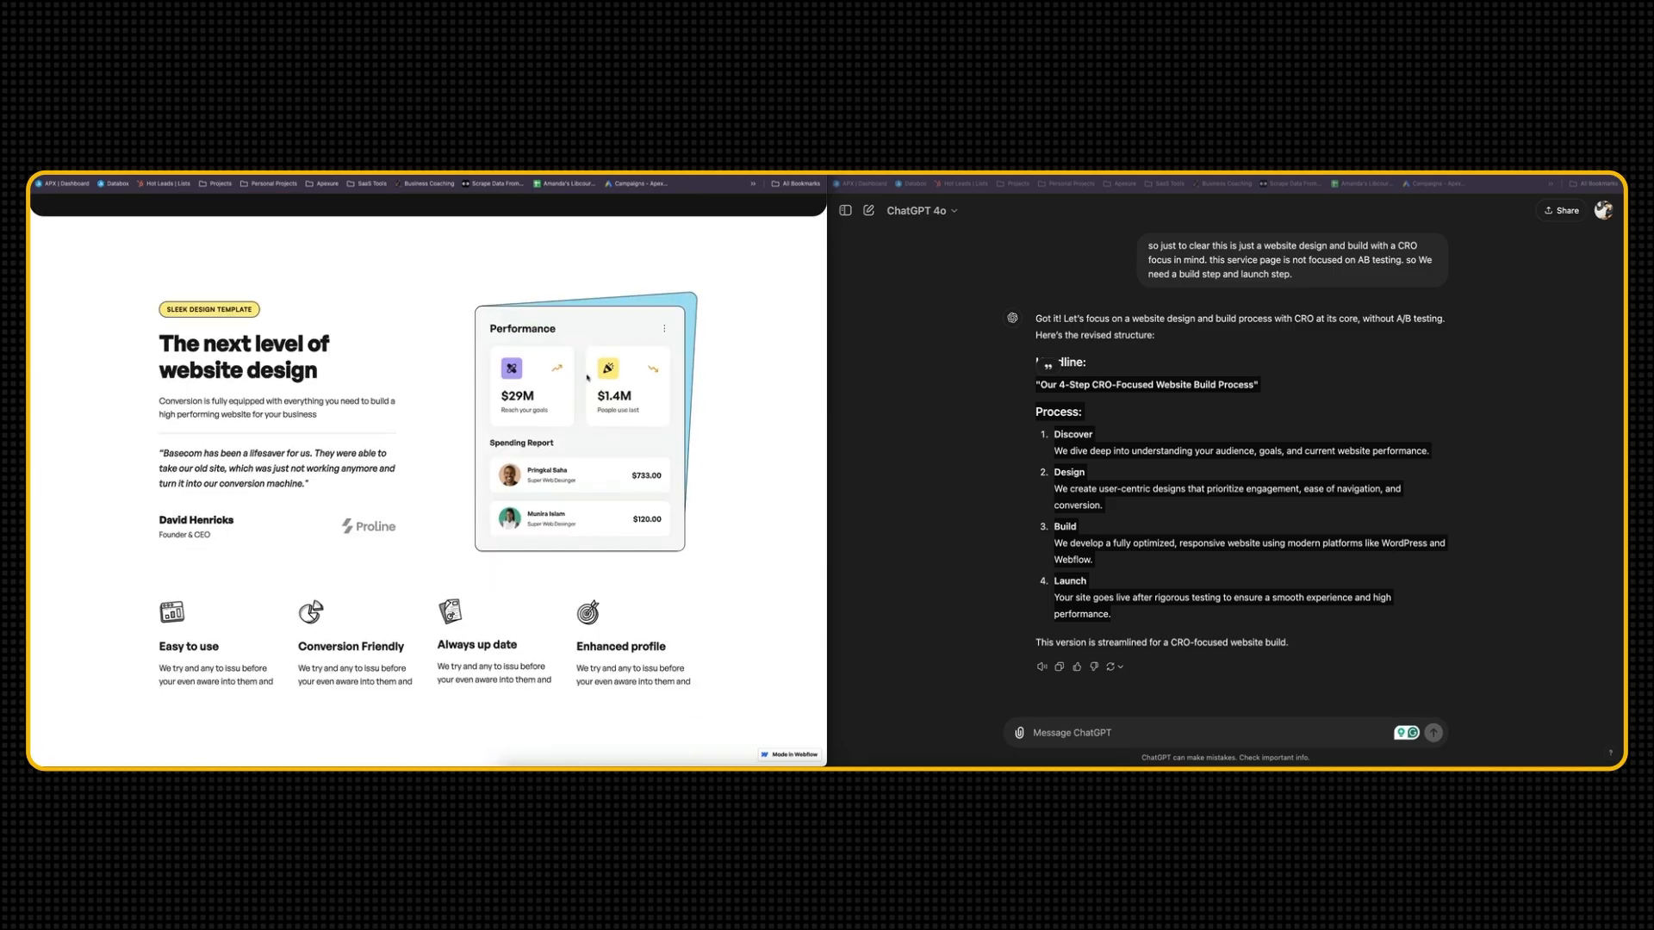
{"action": "scroll", "coordinate": [514, 377], "scroll_direction": "up", "scroll_amount": 5}
{"action": "scroll", "coordinate": [514, 376], "scroll_direction": "down", "scroll_amount": 6}
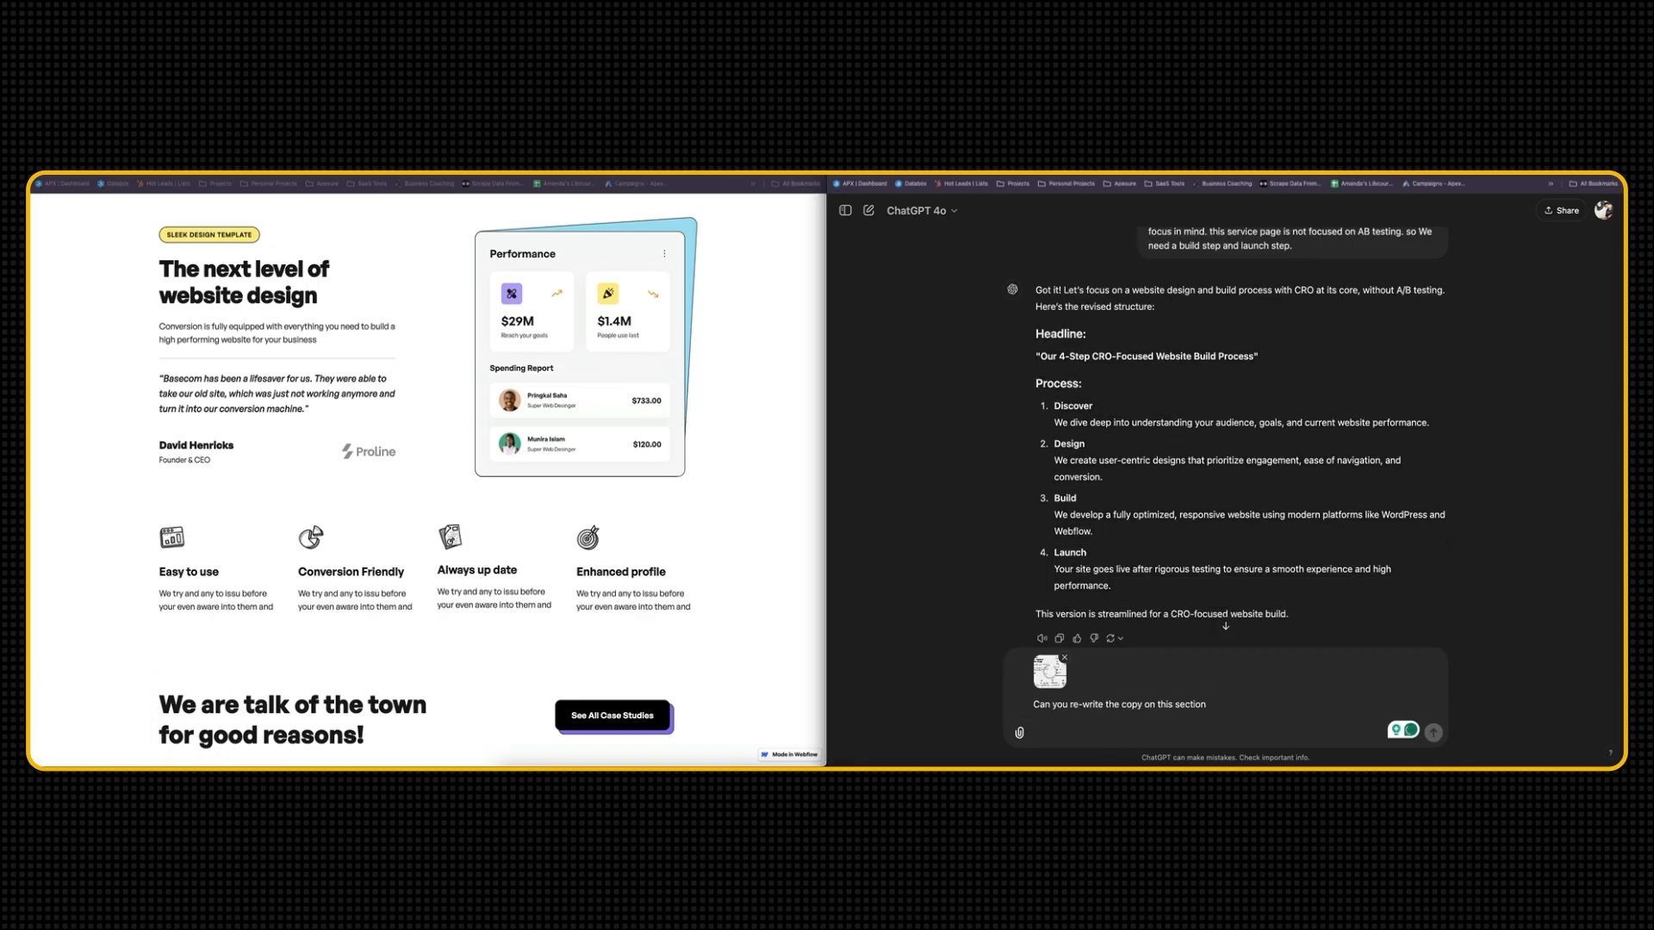
{"action": "key", "text": "Return"}
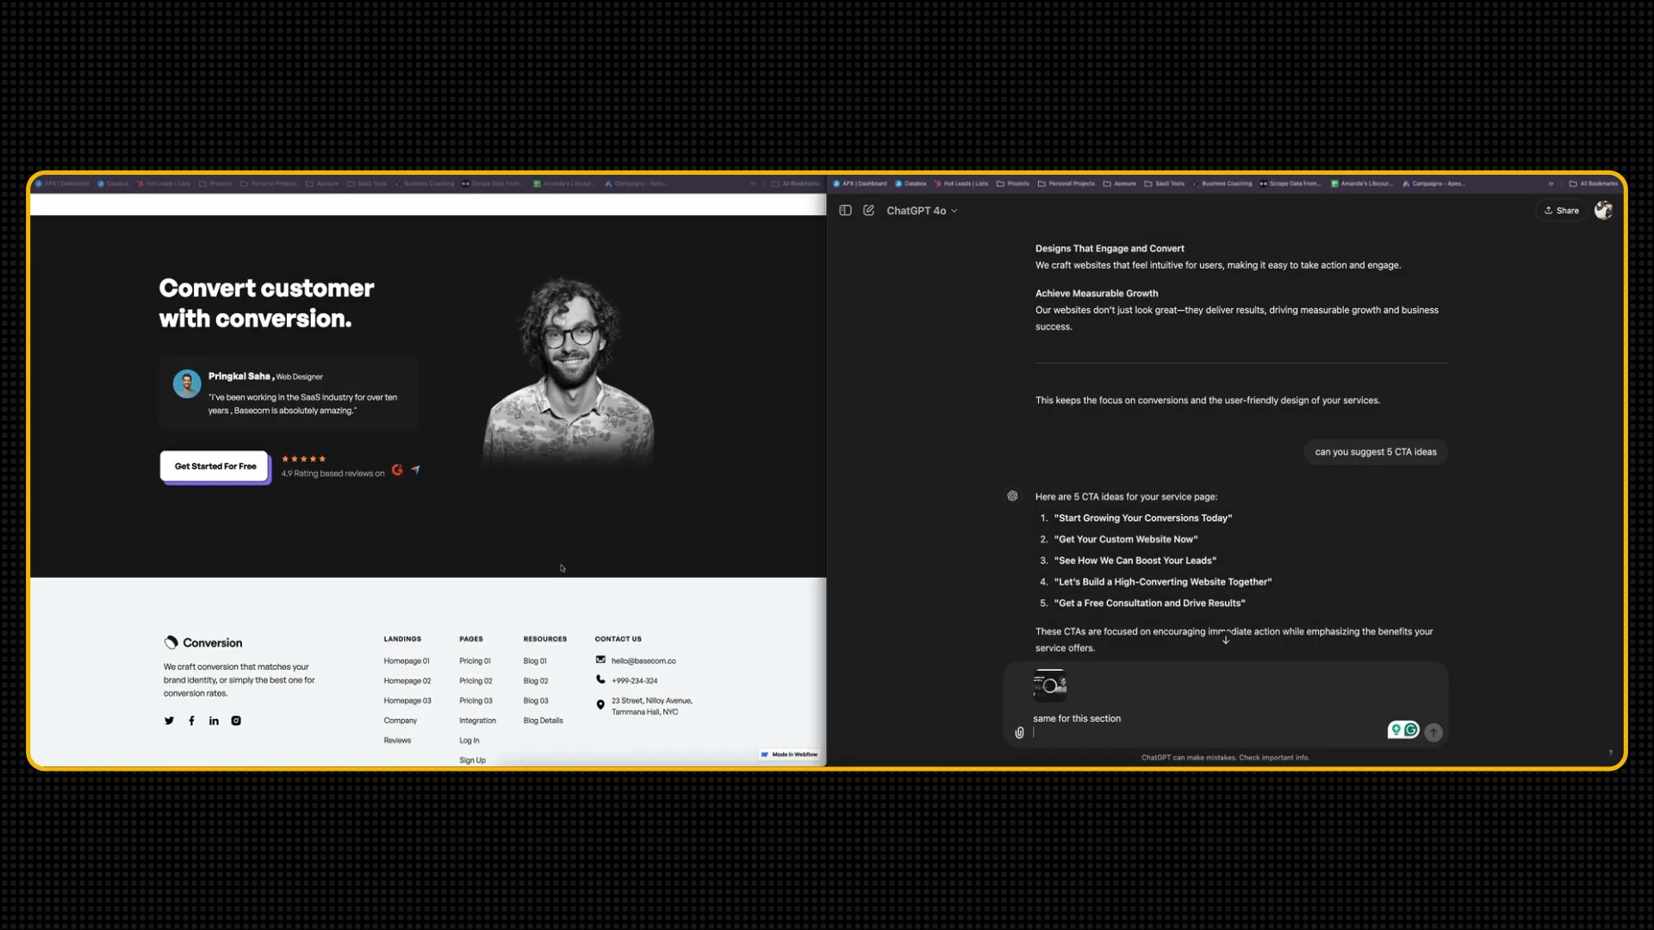
Capture the template's "Convert customer with conversion." section and review the rewritten closing sections in the Converzive Website Copy document
{"action": "key", "text": "Return"}
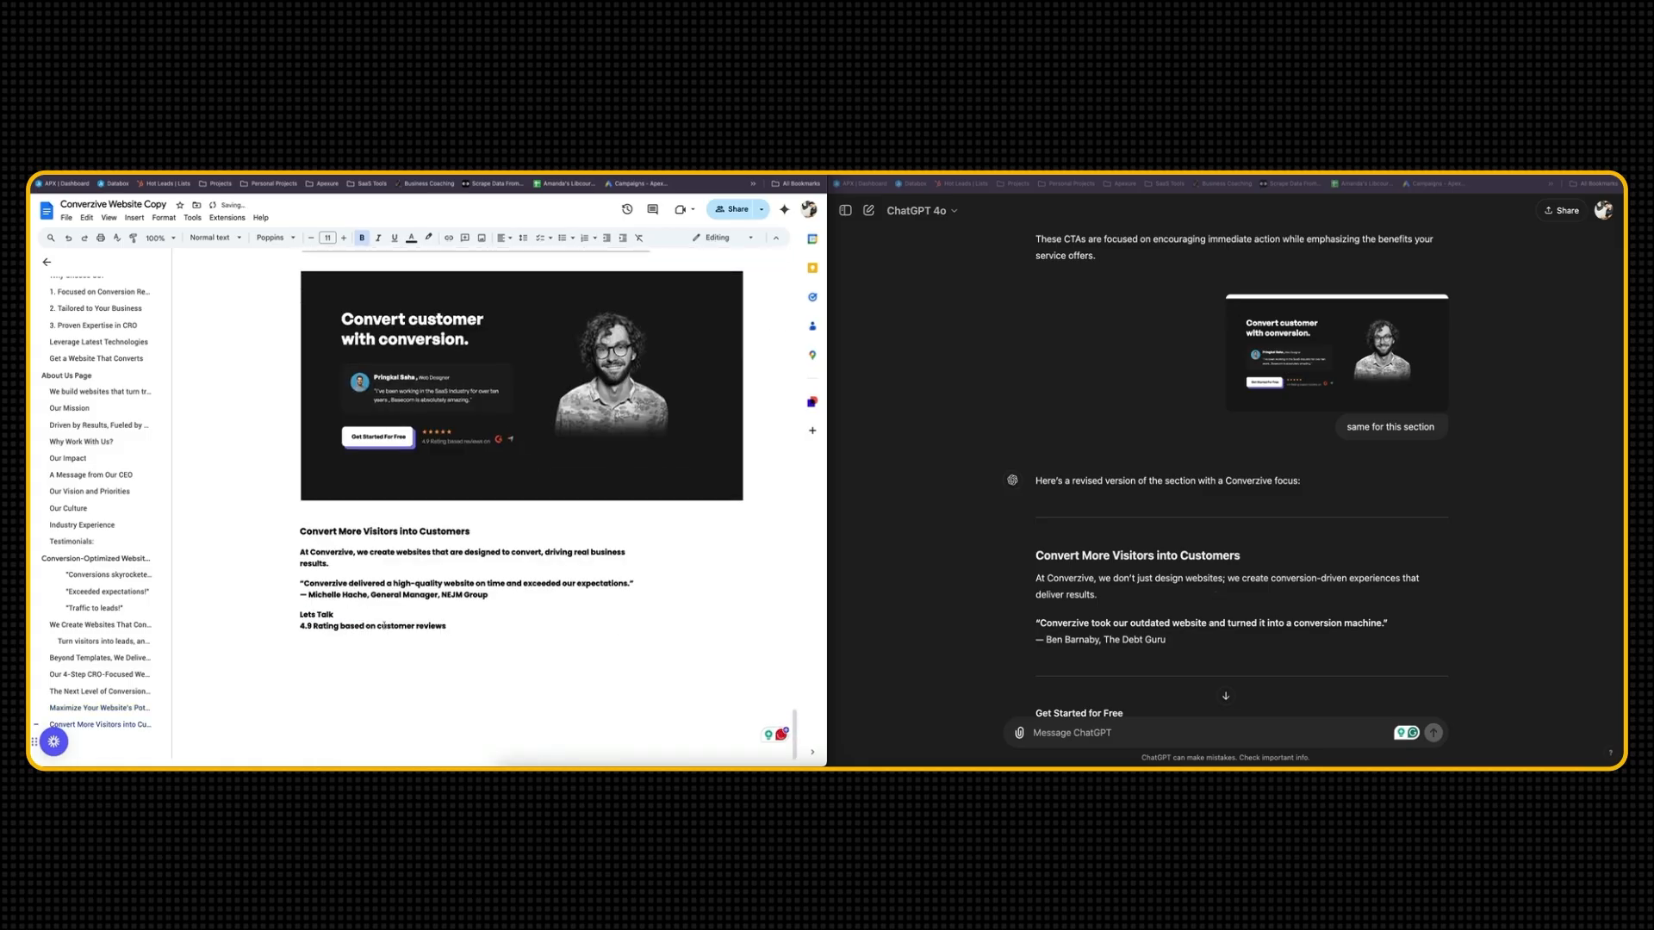
{"action": "scroll", "coordinate": [383, 626], "scroll_direction": "up", "scroll_amount": 10}
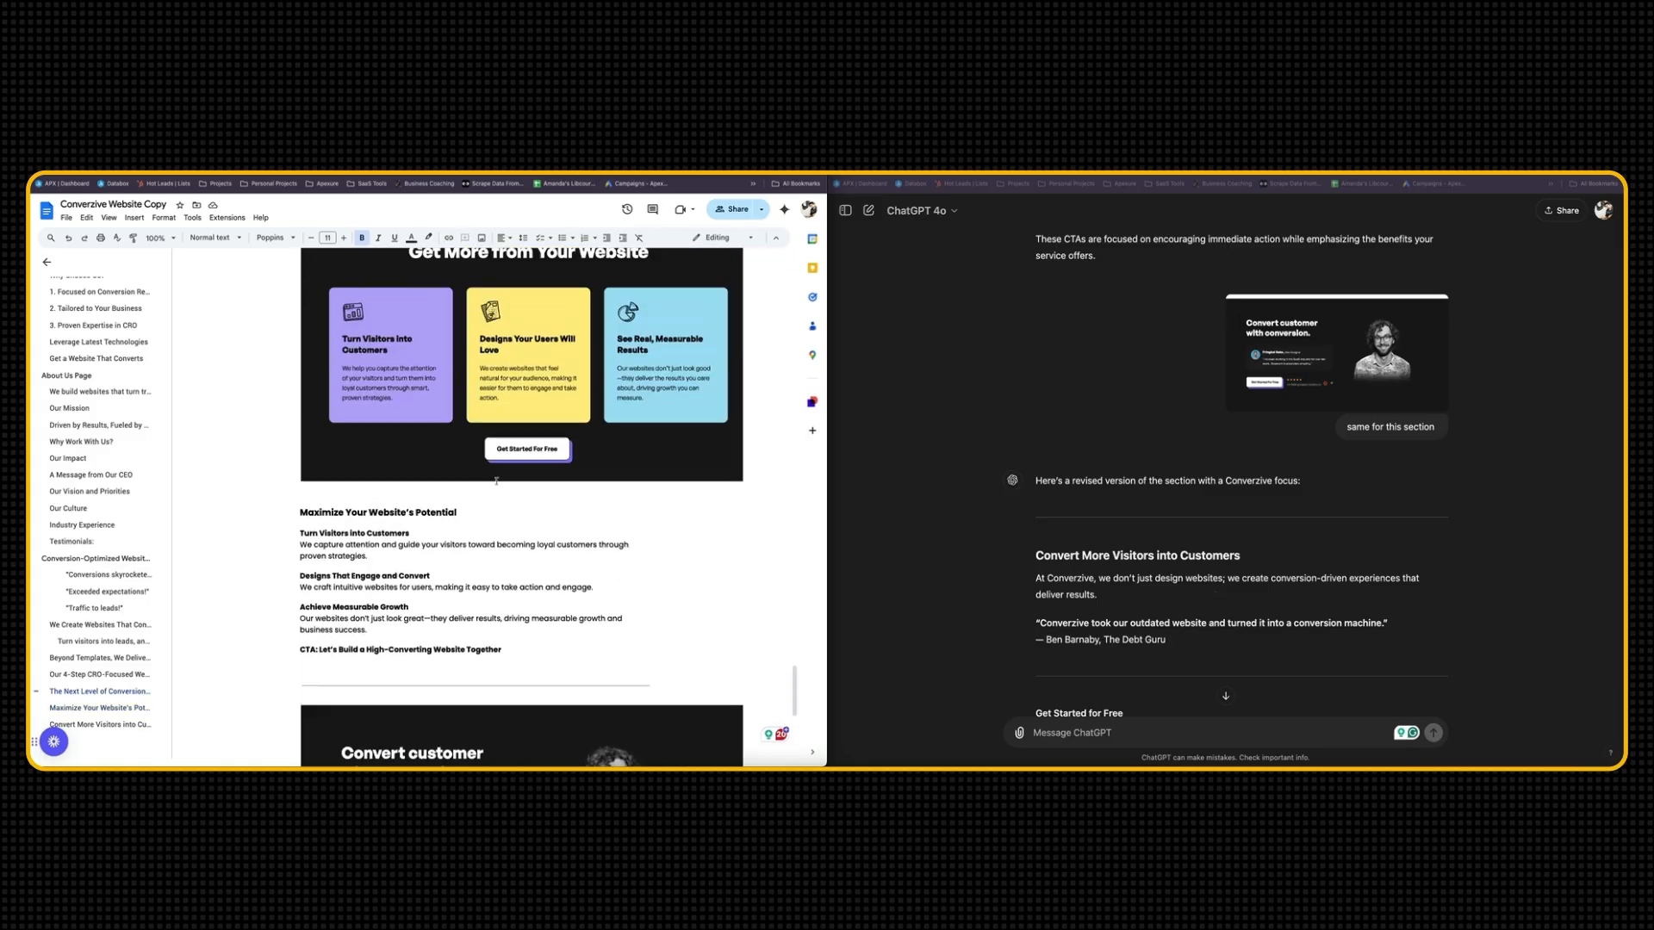
{"action": "scroll", "coordinate": [487, 480], "scroll_direction": "up", "scroll_amount": 3}
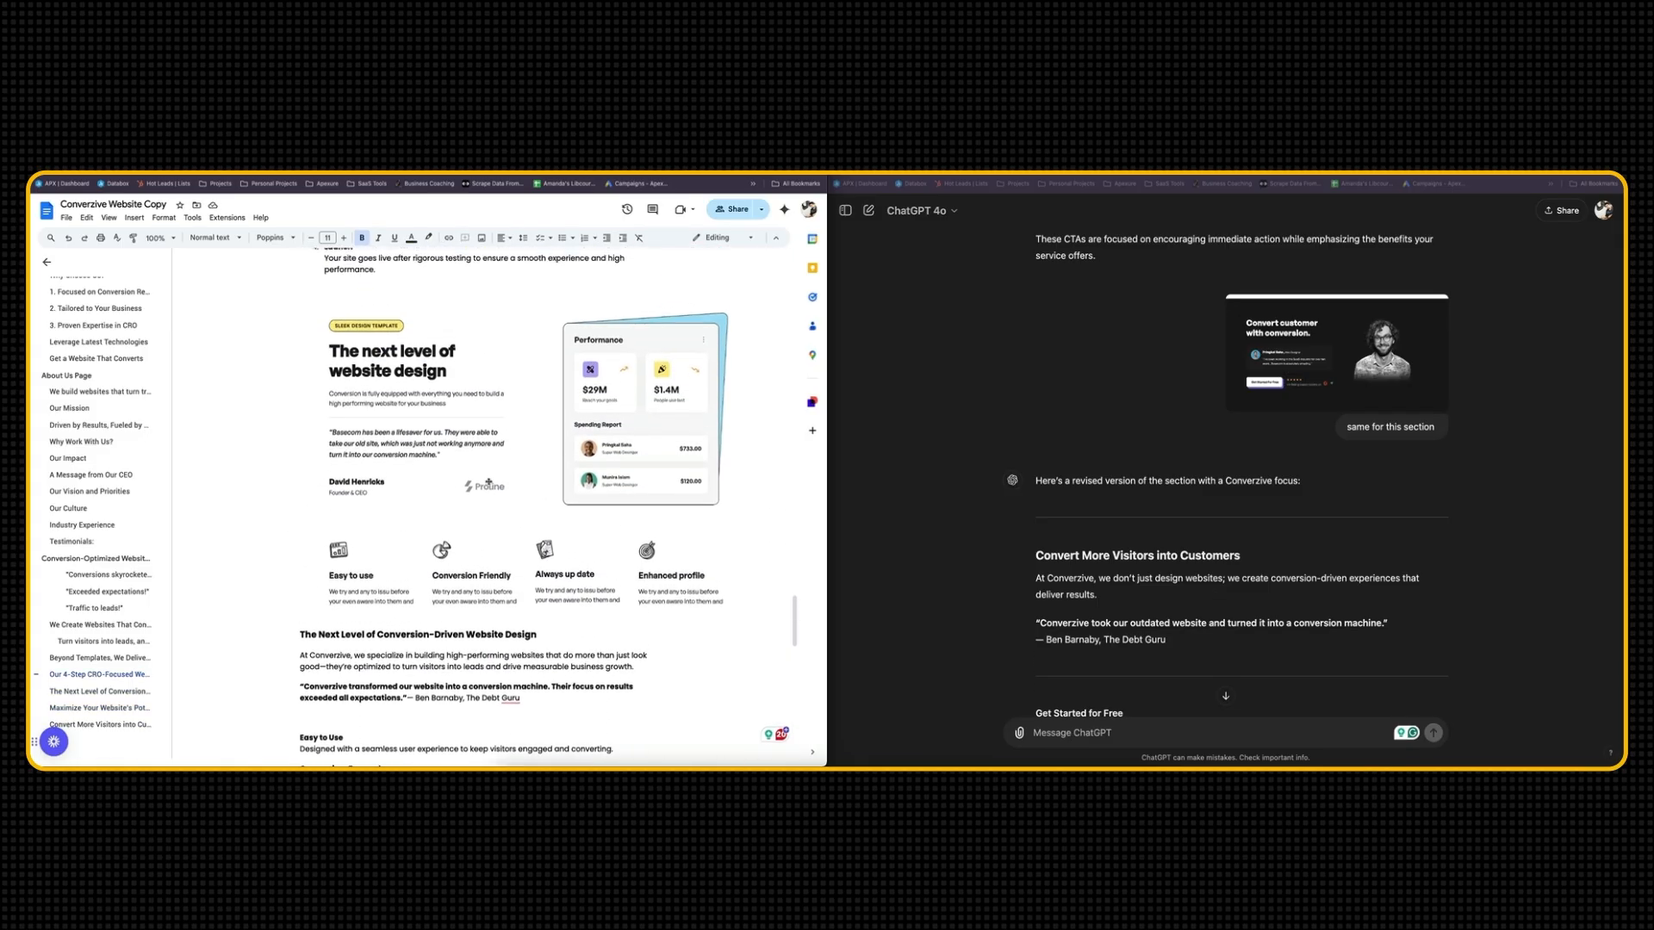